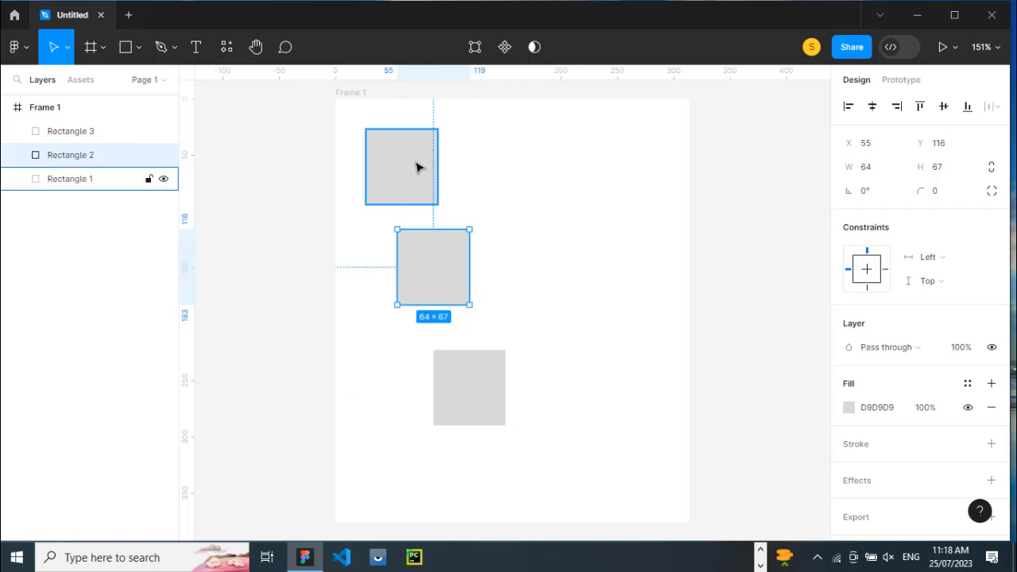
- Select all three rectangles in the frame and try aligning them by their left edges
{"action": "left_click", "coordinate": [418, 166]}
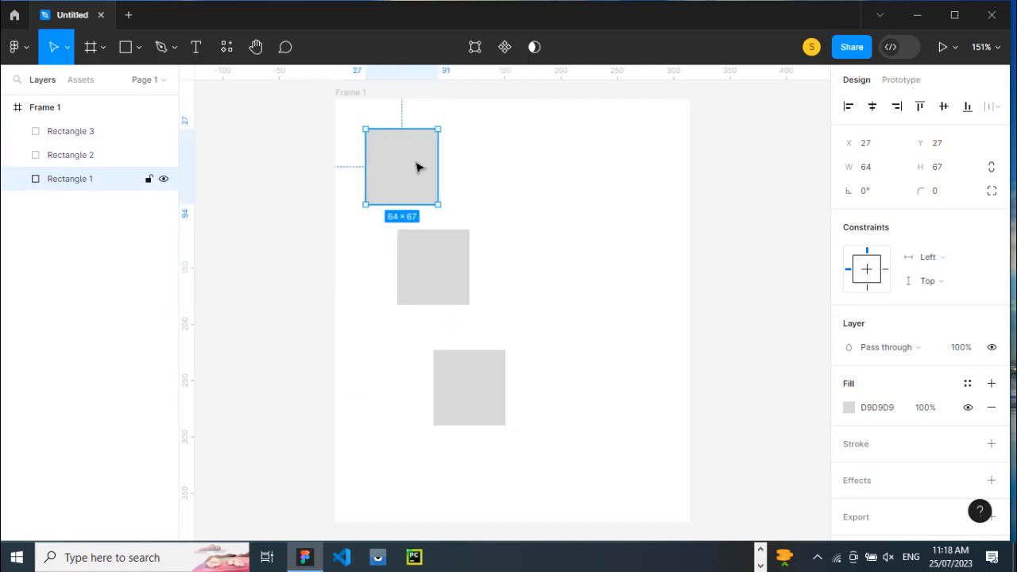
{"action": "left_click", "coordinate": [425, 258], "text": "shift"}
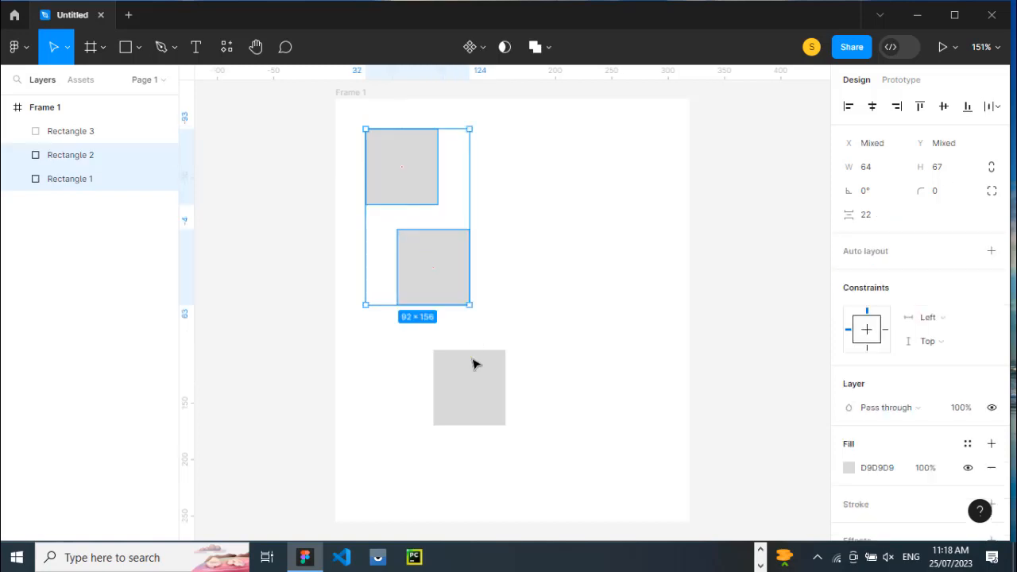
{"action": "left_click", "coordinate": [477, 390], "text": "shift"}
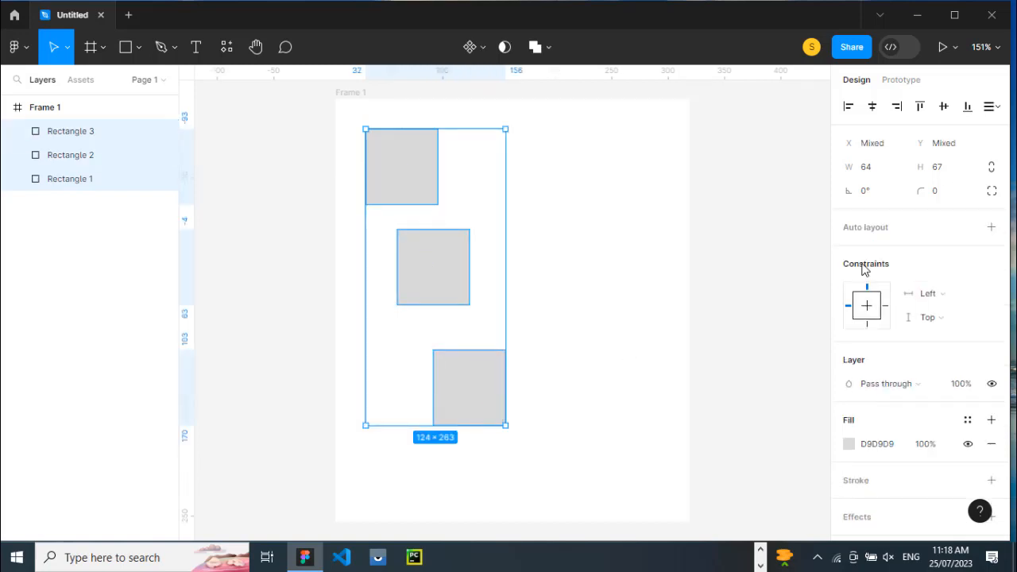
{"action": "left_click", "coordinate": [849, 106]}
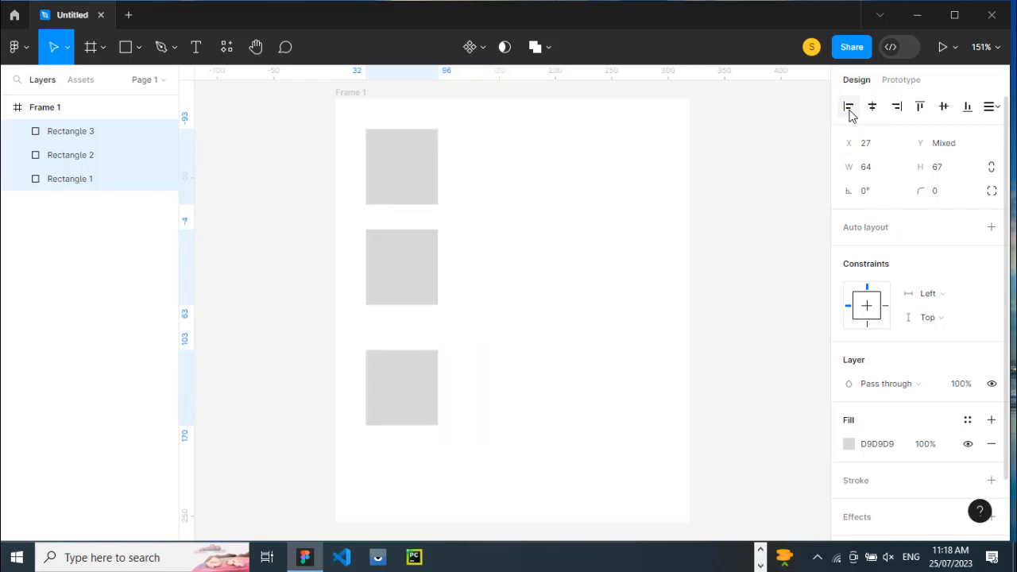
{"action": "key", "text": "ctrl+z"}
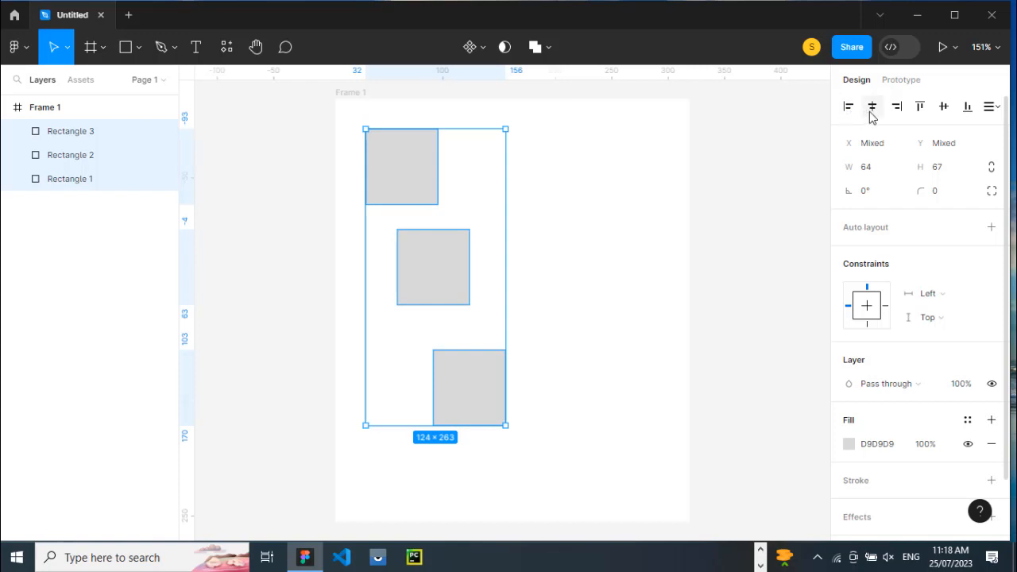
- Try aligning the three rectangles by their horizontal centers, and separately by their right edges
{"action": "left_click", "coordinate": [871, 114]}
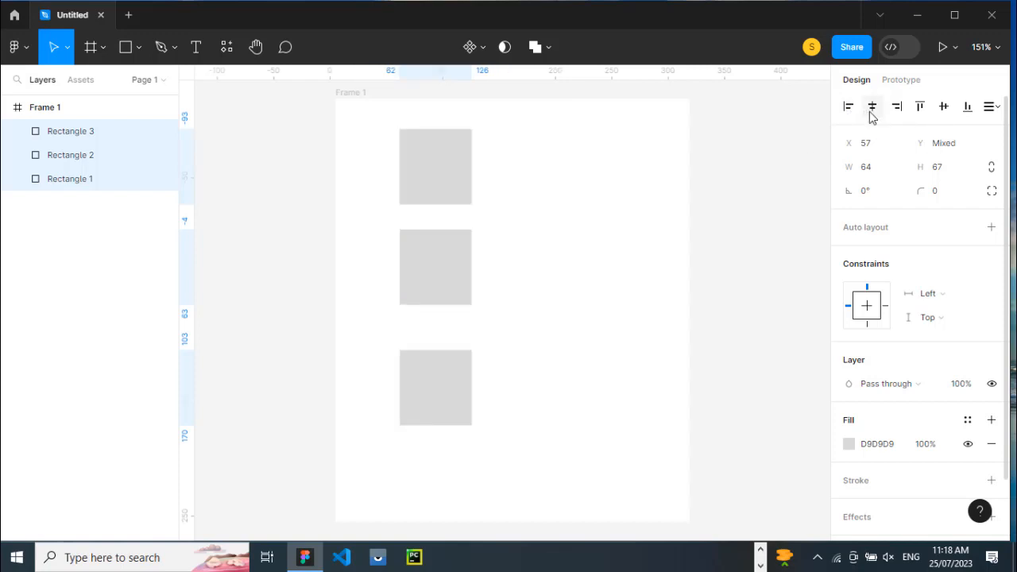
{"action": "key", "text": "ctrl+z"}
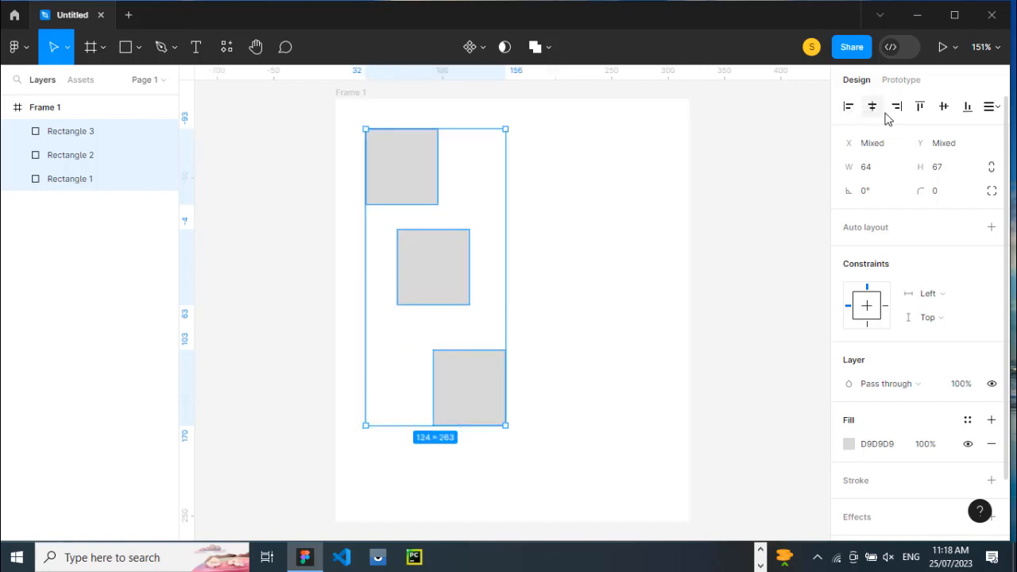
{"action": "left_click", "coordinate": [898, 111]}
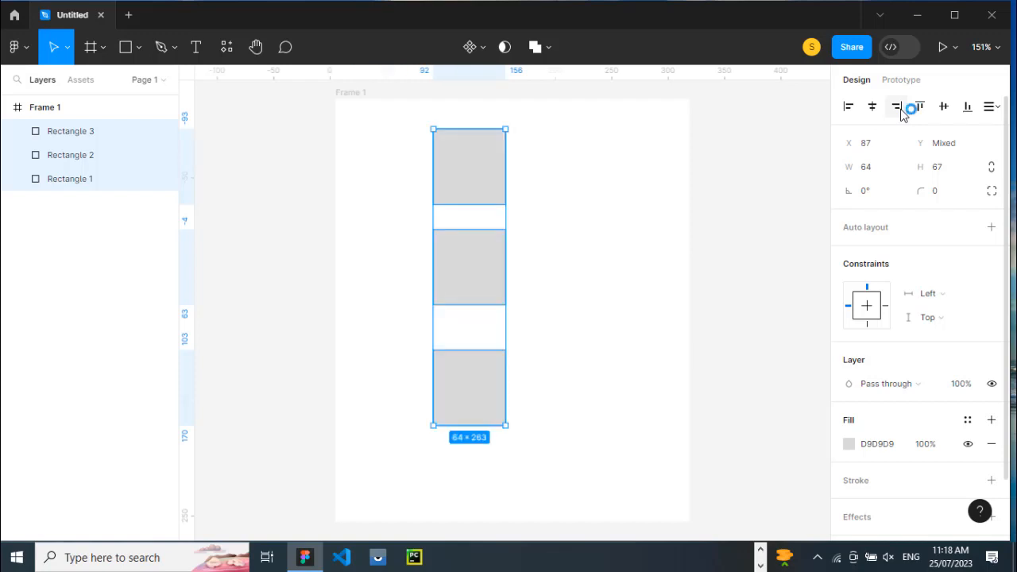
{"action": "key", "text": "ctrl+z"}
- Rearrange the rectangles into a staggered row, with Rectangle 1 at about (20, 25), Rectangle 2 at about (114, 52) and Rectangle 3 at about (220, 71)
{"action": "scroll", "coordinate": [690, 374], "scroll_direction": "down", "scroll_amount": 3}
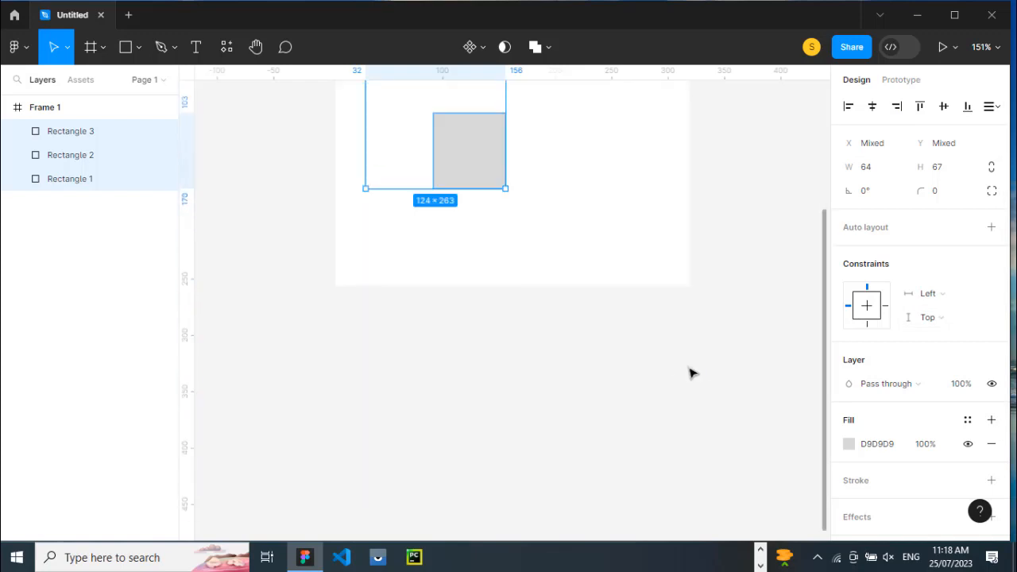
{"action": "scroll", "coordinate": [690, 374], "scroll_direction": "up", "scroll_amount": 4}
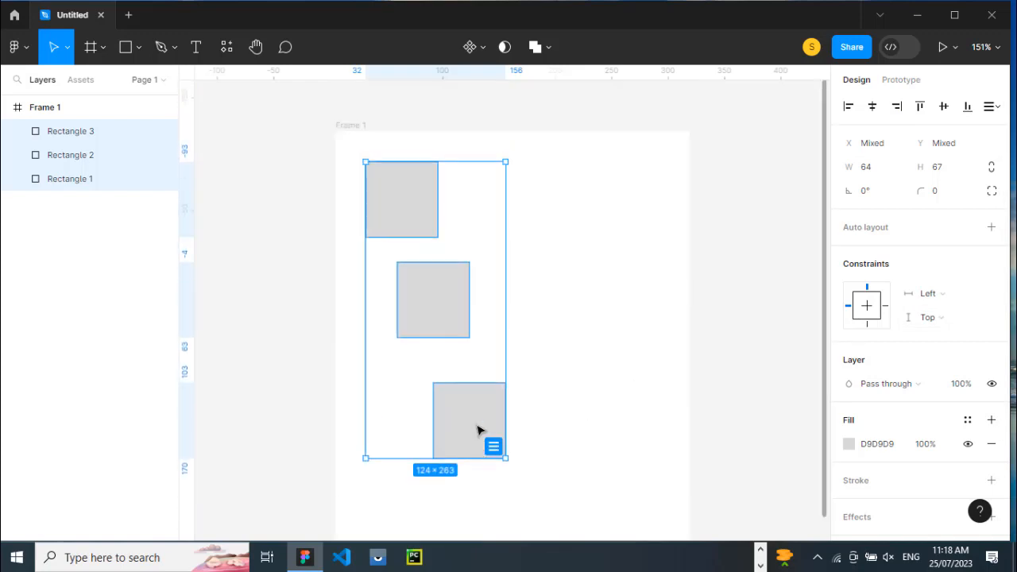
{"action": "left_click_drag", "start_coordinate": [478, 430], "coordinate": [515, 424]}
{"action": "left_click", "coordinate": [774, 456]}
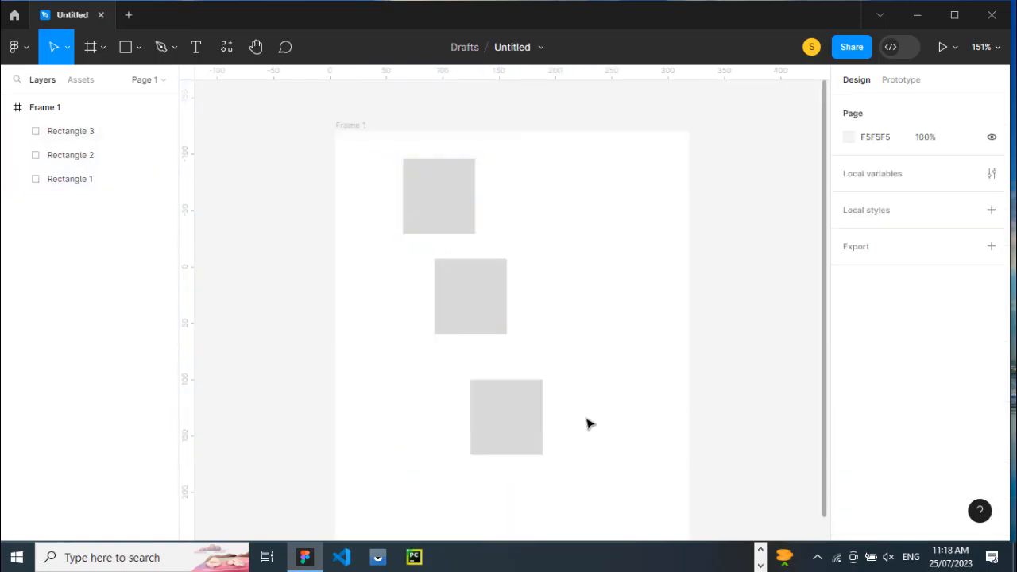
{"action": "left_click", "coordinate": [474, 298]}
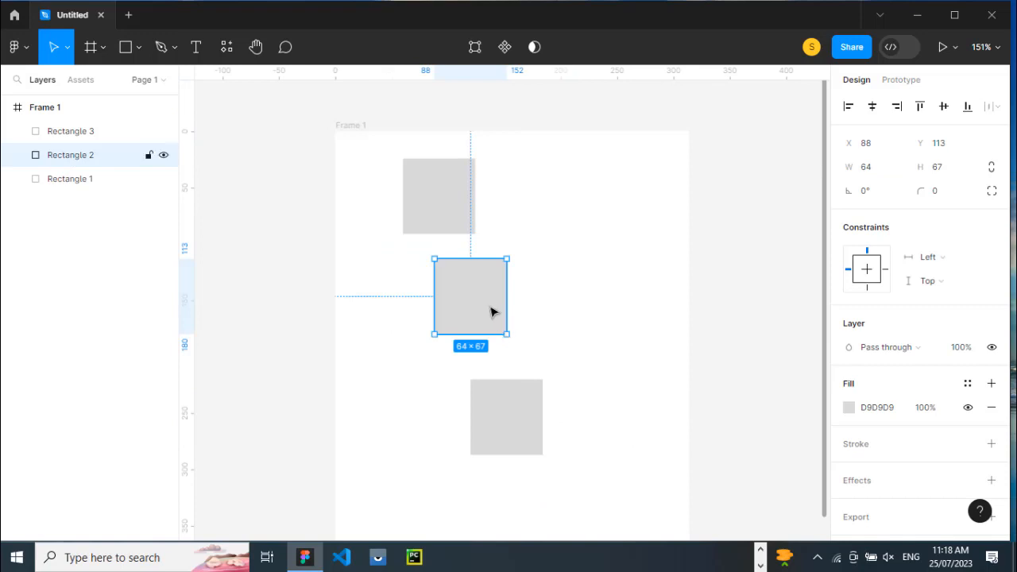
{"action": "left_click_drag", "start_coordinate": [491, 312], "coordinate": [574, 245]}
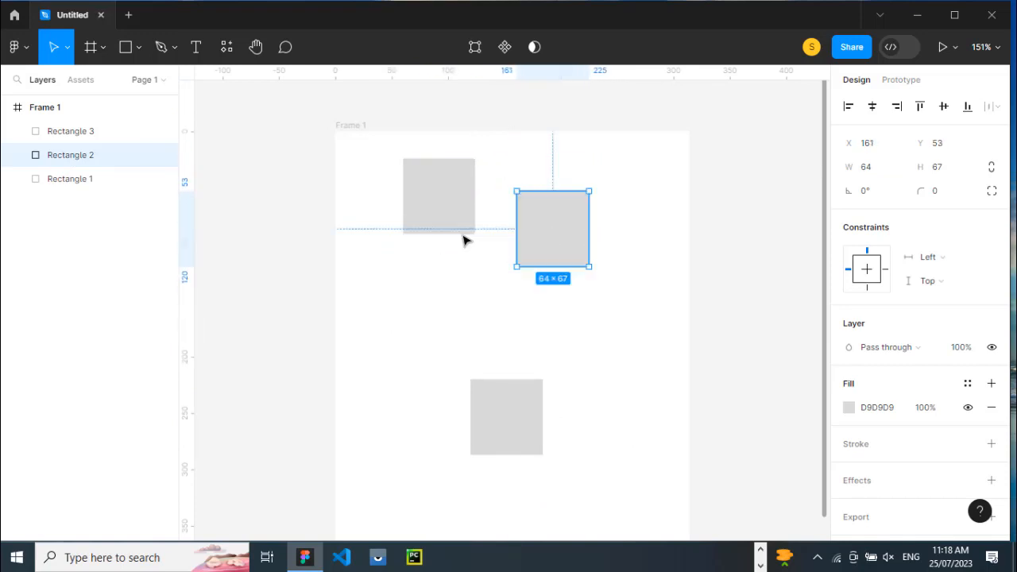
{"action": "left_click_drag", "start_coordinate": [446, 226], "coordinate": [401, 229]}
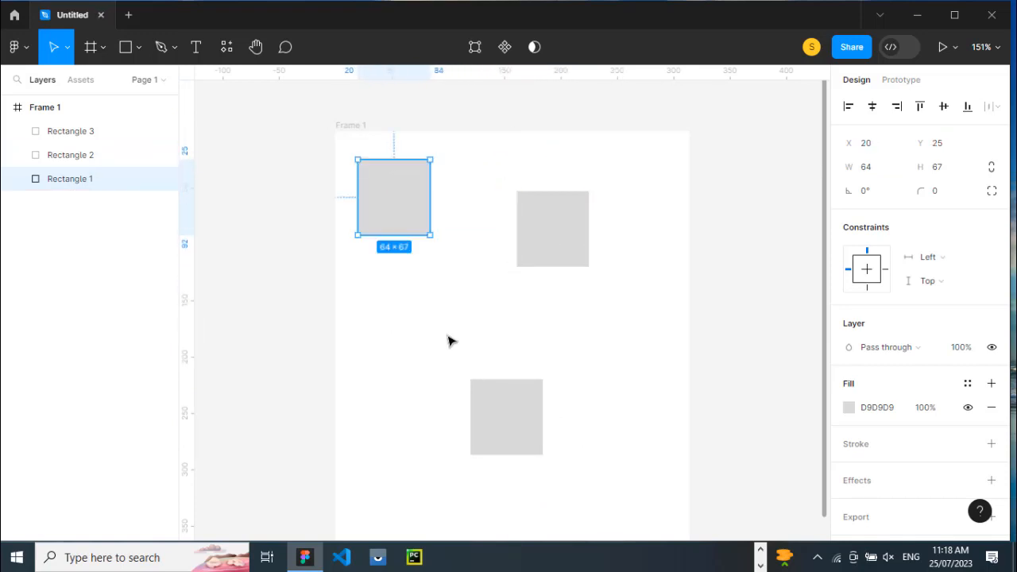
{"action": "left_click_drag", "start_coordinate": [549, 247], "coordinate": [495, 243]}
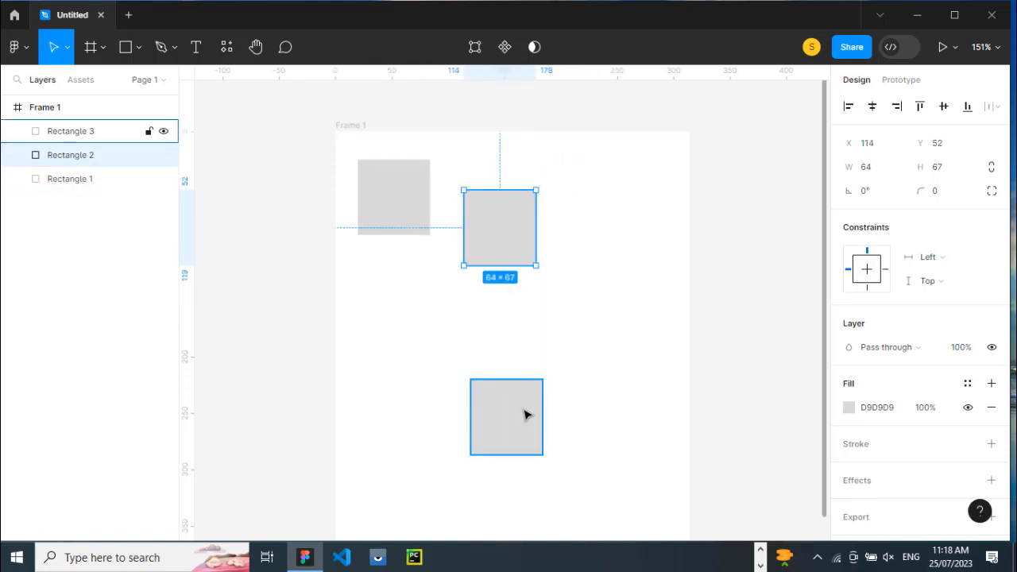
{"action": "left_click_drag", "start_coordinate": [526, 414], "coordinate": [640, 246]}
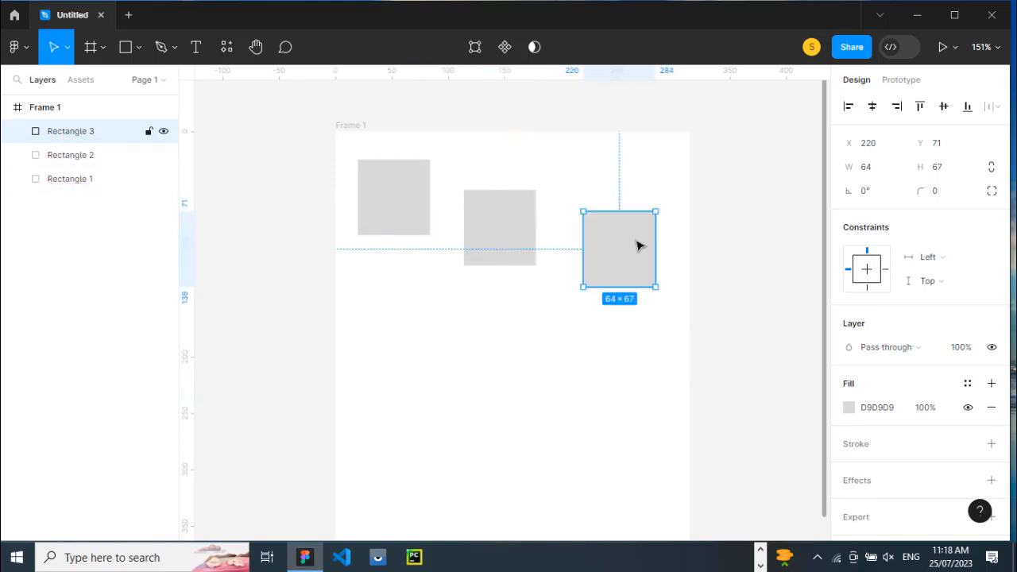
- Select the three rectangles in the staggered row and try aligning them by their top edges
{"action": "left_click", "coordinate": [409, 227]}
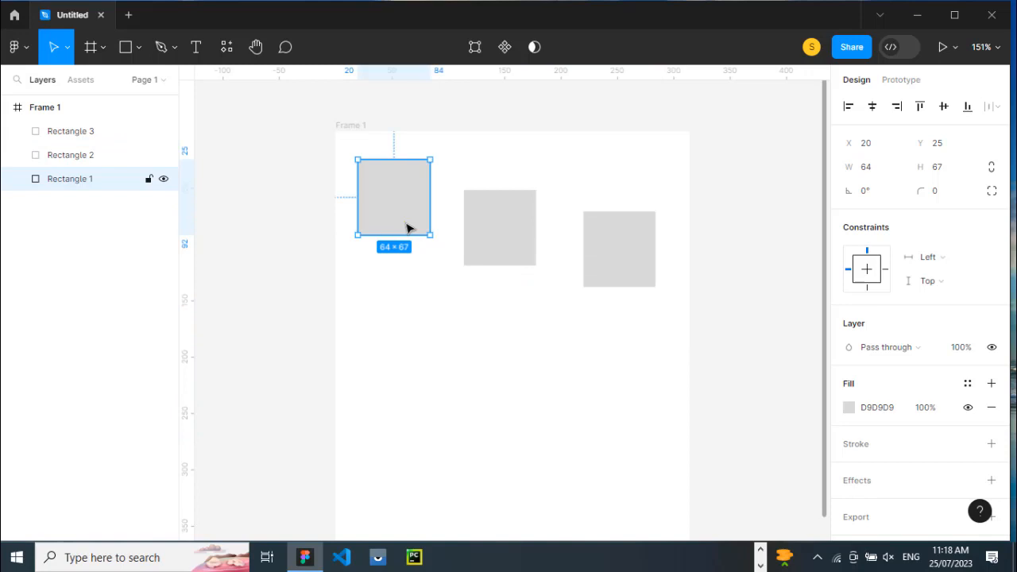
{"action": "left_click", "coordinate": [495, 259], "text": "shift"}
{"action": "left_click", "coordinate": [617, 271], "text": "shift"}
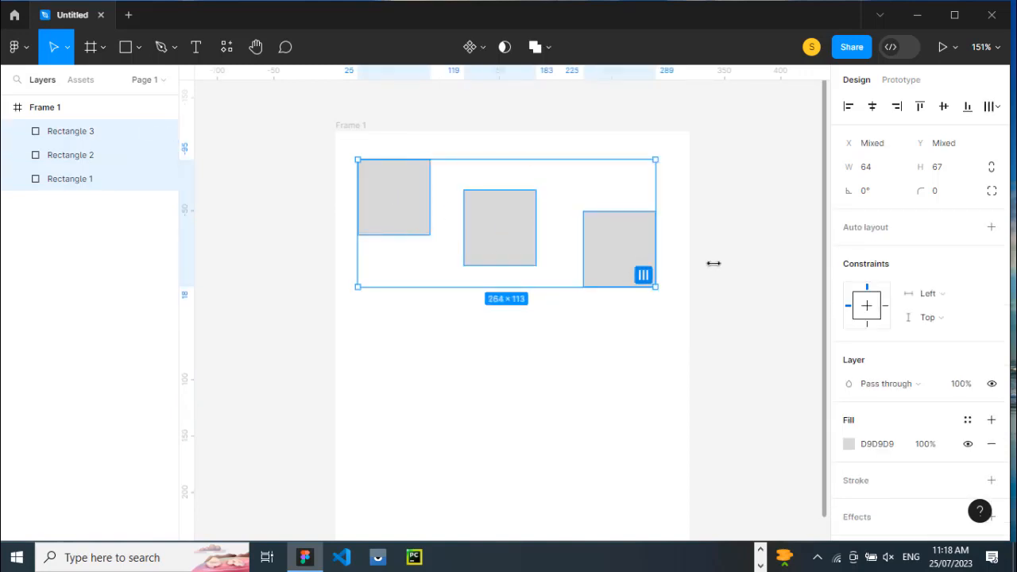
{"action": "left_click", "coordinate": [921, 108]}
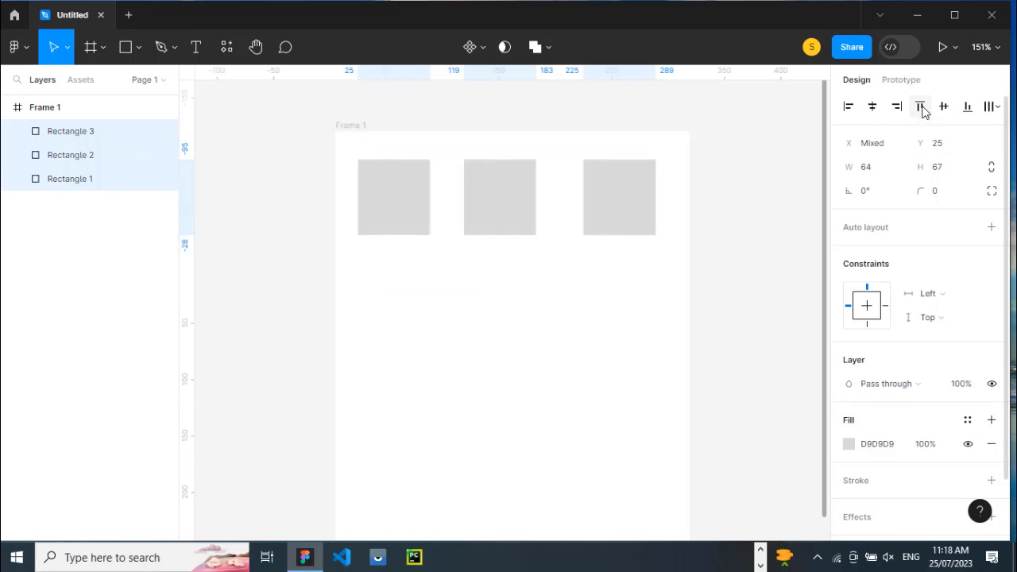
{"action": "key", "text": "ctrl+z"}
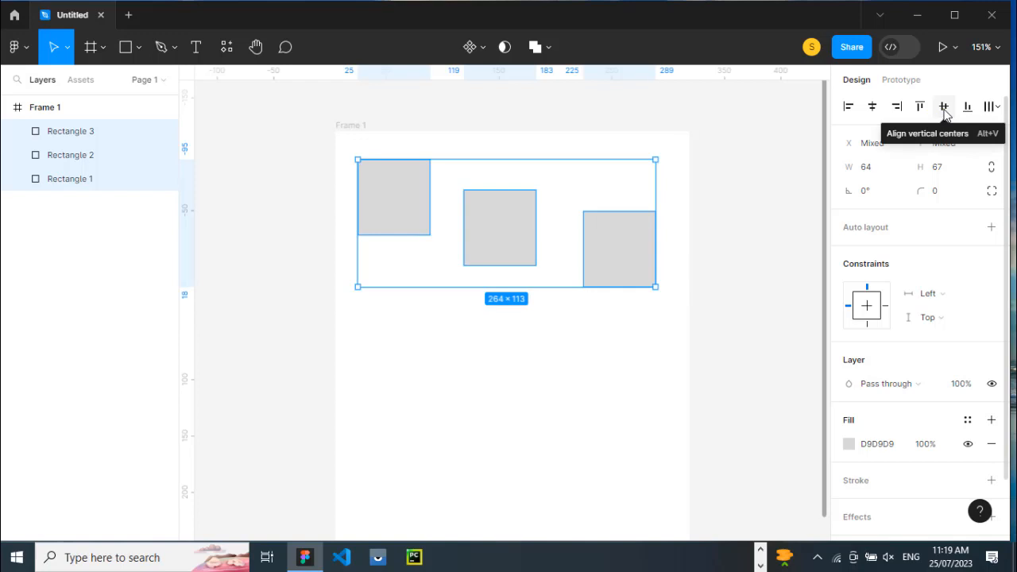
- Try aligning the three rectangles by their vertical centers, and separately by their bottom edges
{"action": "left_click", "coordinate": [944, 108]}
{"action": "key", "text": "ctrl+z"}
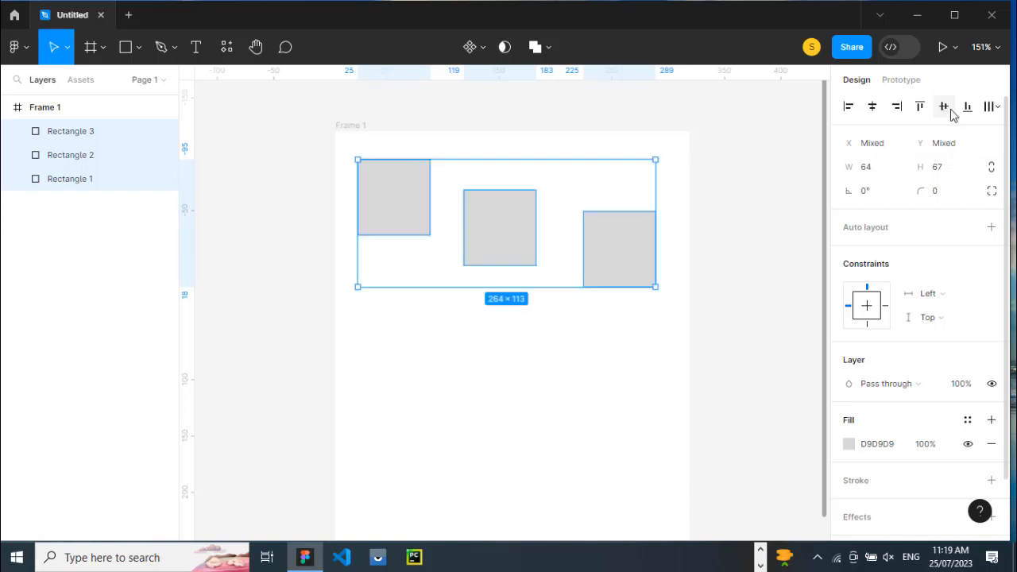
{"action": "left_click", "coordinate": [967, 109]}
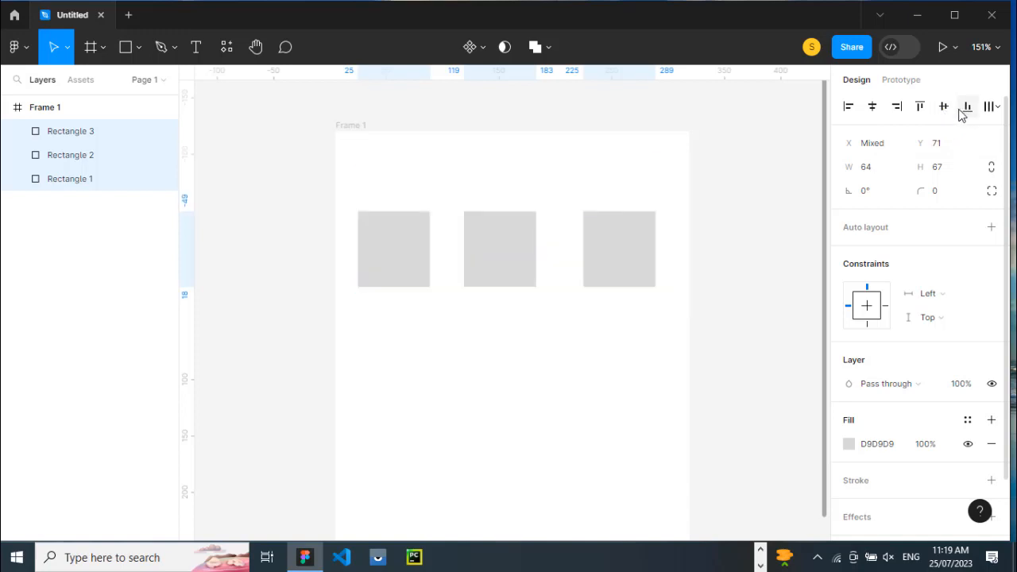
{"action": "key", "text": "ctrl+z"}
{"action": "left_click", "coordinate": [596, 355]}
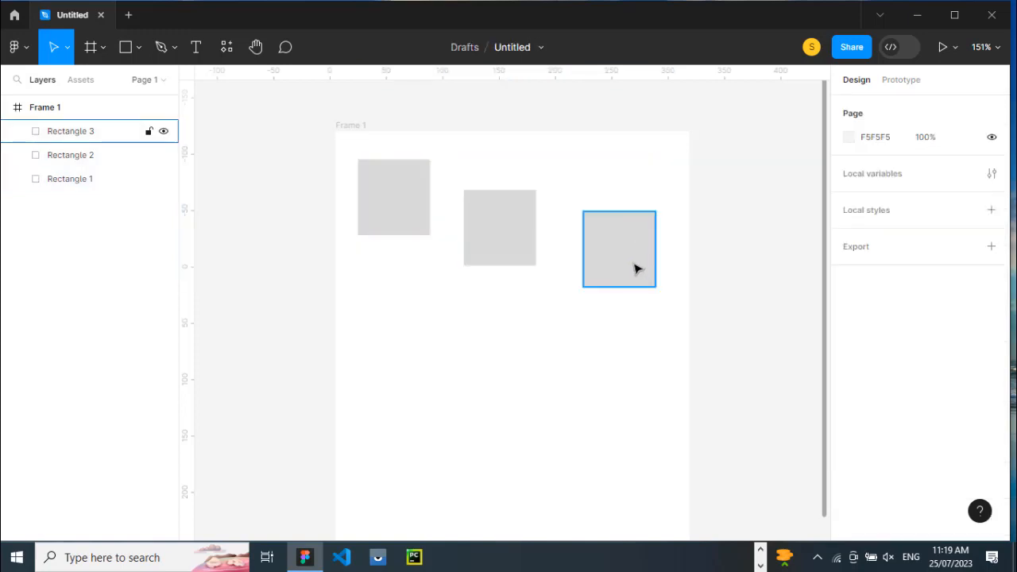
- Space the row unevenly, with Rectangle 3 at about X 197, Rectangle 2 about 8 px to its left and Rectangle 1 at about X 13
{"action": "left_click_drag", "start_coordinate": [636, 269], "coordinate": [609, 263]}
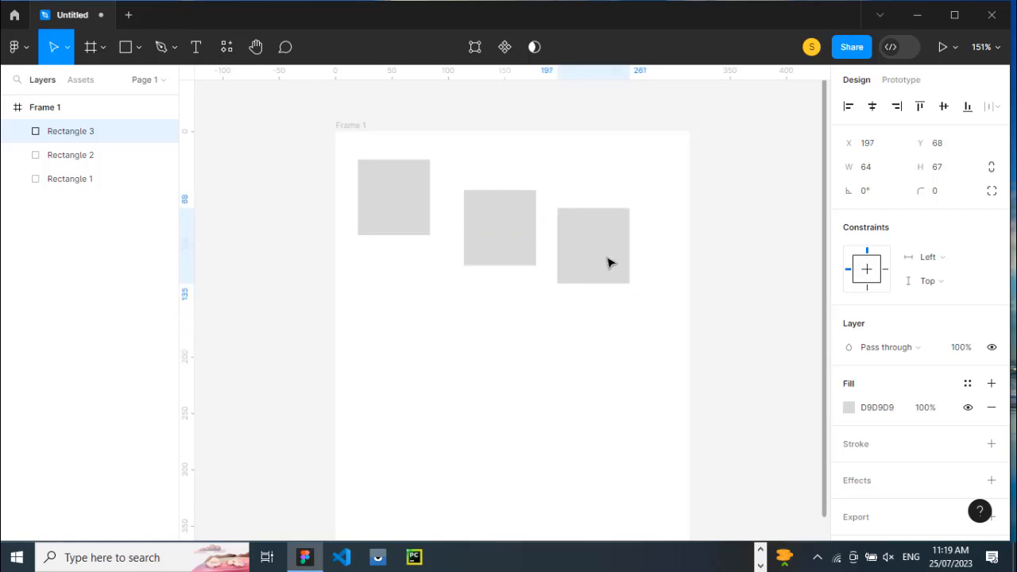
{"action": "left_click_drag", "start_coordinate": [510, 253], "coordinate": [520, 258]}
{"action": "left_click", "coordinate": [397, 214]}
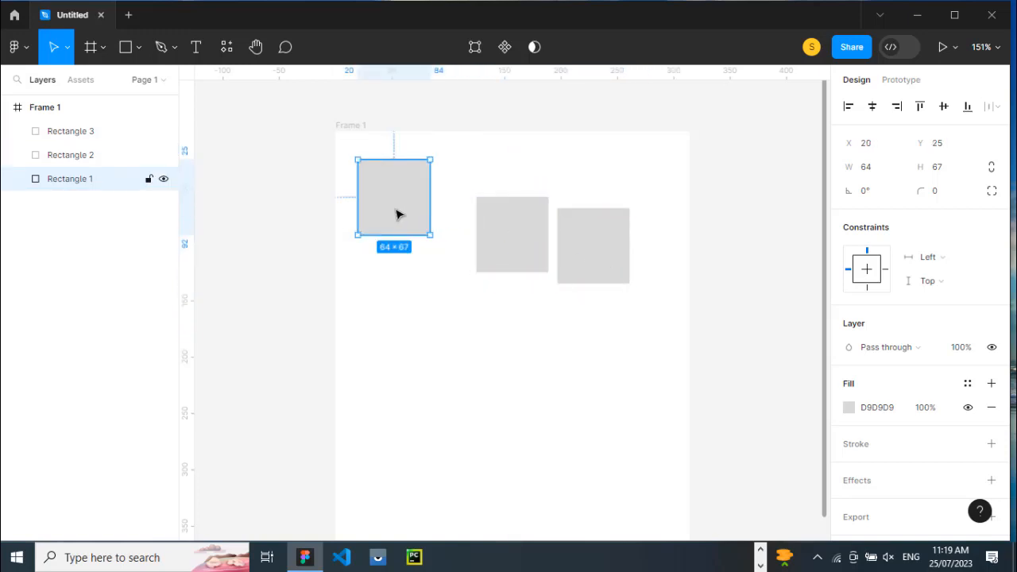
{"action": "left_click_drag", "start_coordinate": [398, 213], "coordinate": [390, 215]}
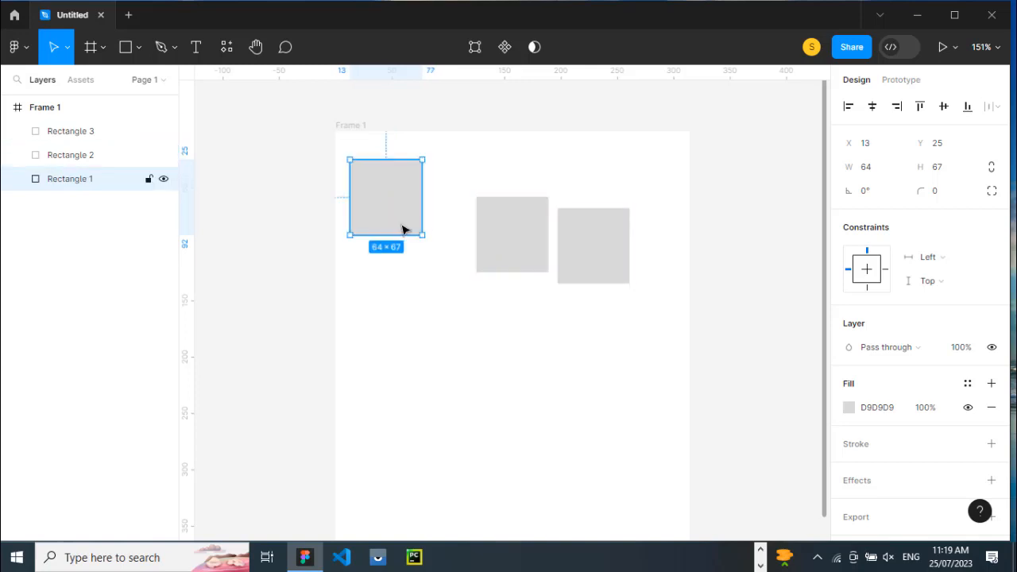
- Distribute the three rectangles with equal horizontal spacing and align their top edges
{"action": "left_click", "coordinate": [603, 248]}
{"action": "left_click", "coordinate": [514, 246], "text": "shift"}
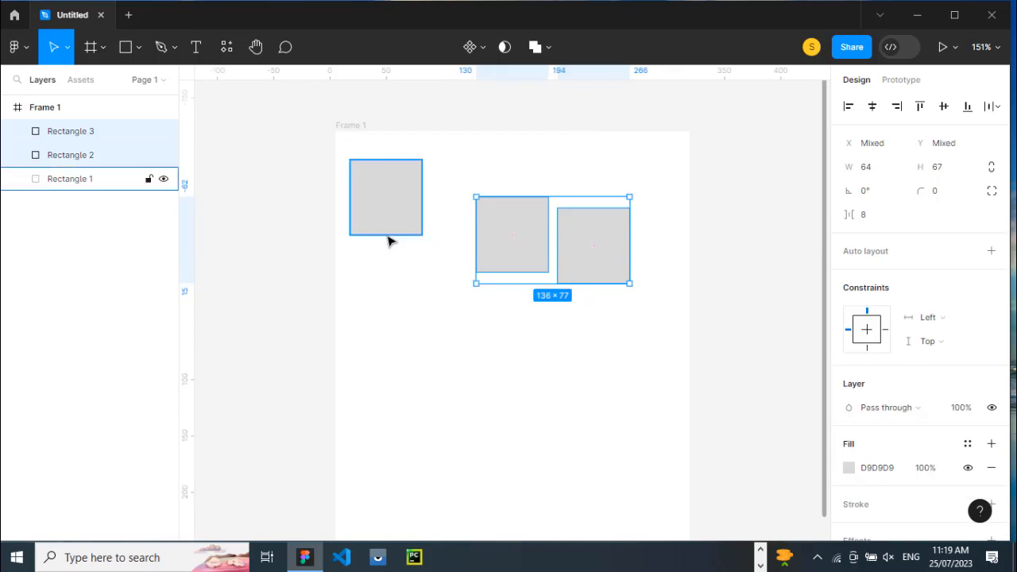
{"action": "left_click", "coordinate": [386, 228], "text": "shift"}
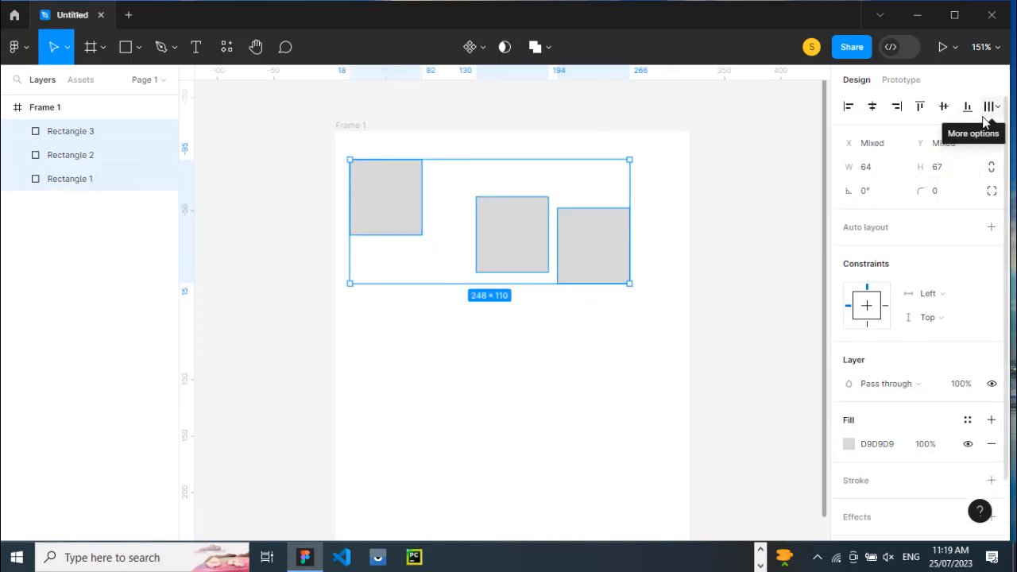
{"action": "left_click", "coordinate": [998, 108]}
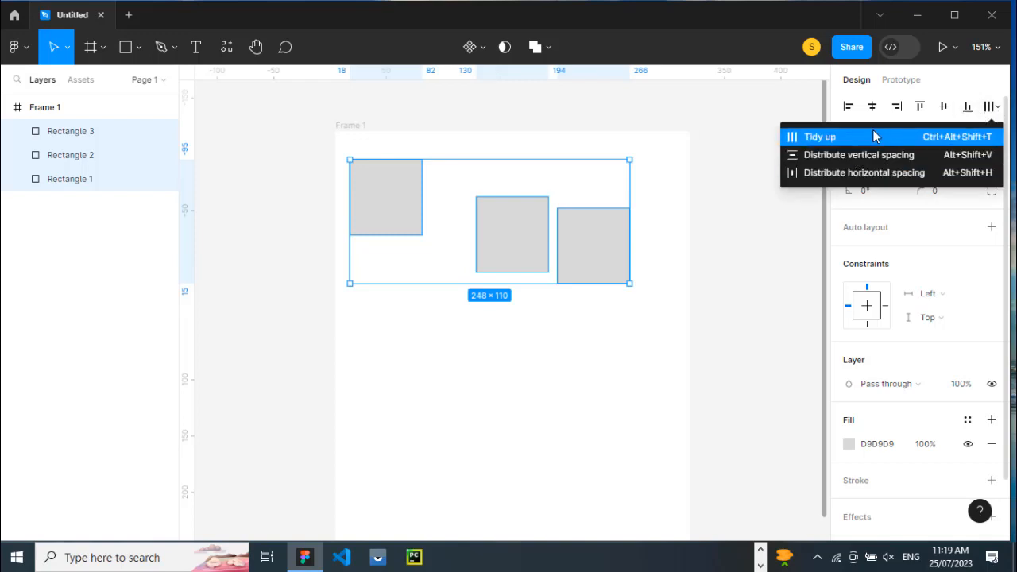
{"action": "left_click", "coordinate": [864, 173]}
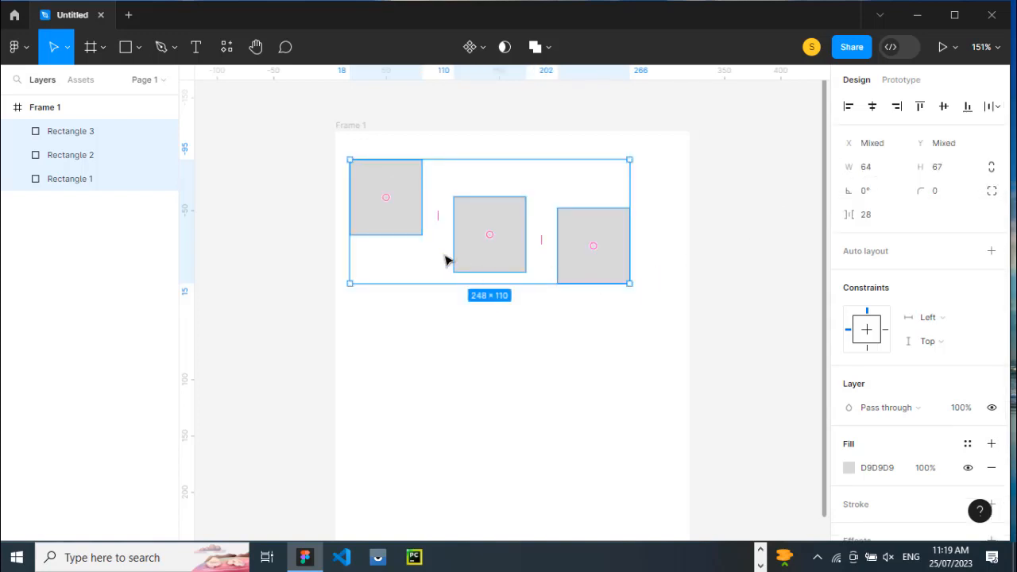
{"action": "left_click", "coordinate": [920, 106]}
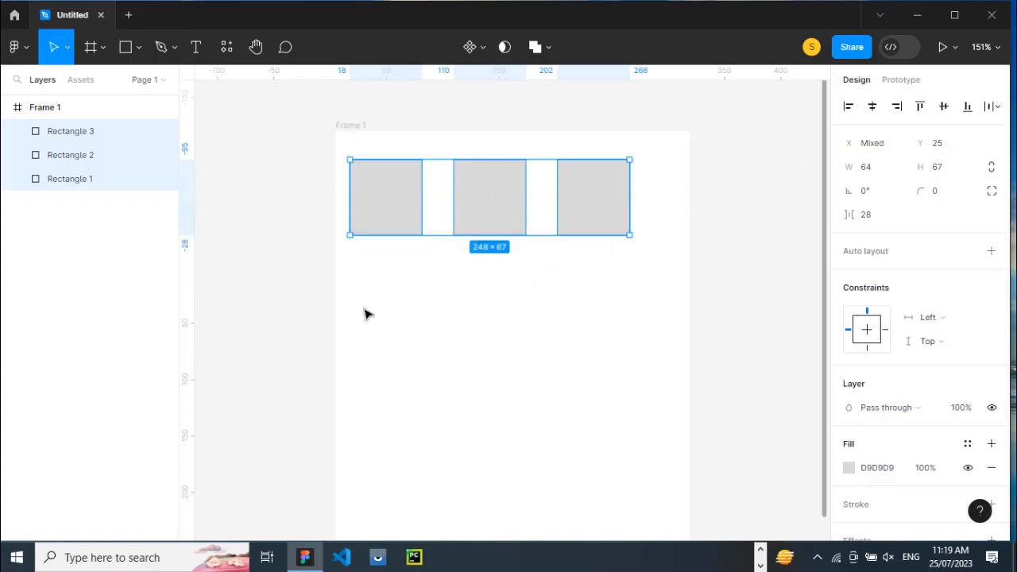
{"action": "left_click", "coordinate": [548, 373]}
- Stack Rectangle 3 and Rectangle 2 below Rectangle 1, at about (19, 159) and about (35, 250)
{"action": "left_click", "coordinate": [579, 207]}
{"action": "left_click_drag", "start_coordinate": [591, 204], "coordinate": [390, 356]}
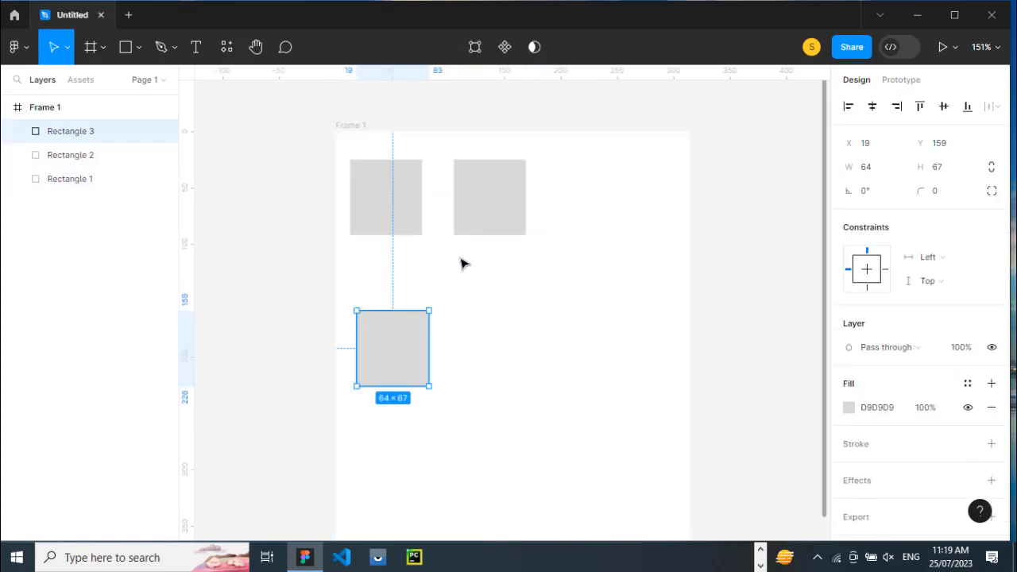
{"action": "left_click_drag", "start_coordinate": [469, 218], "coordinate": [398, 478]}
{"action": "scroll", "coordinate": [745, 459], "scroll_direction": "down", "scroll_amount": 5}
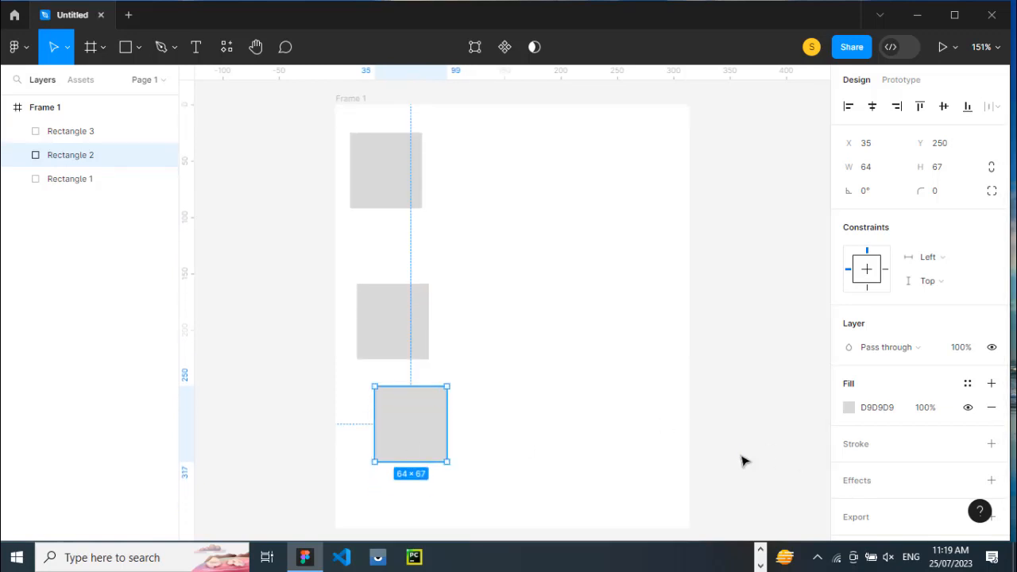
- Distribute the three stacked rectangles with equal vertical spacing and align their left edges
{"action": "scroll", "coordinate": [454, 314], "scroll_direction": "up", "scroll_amount": 6}
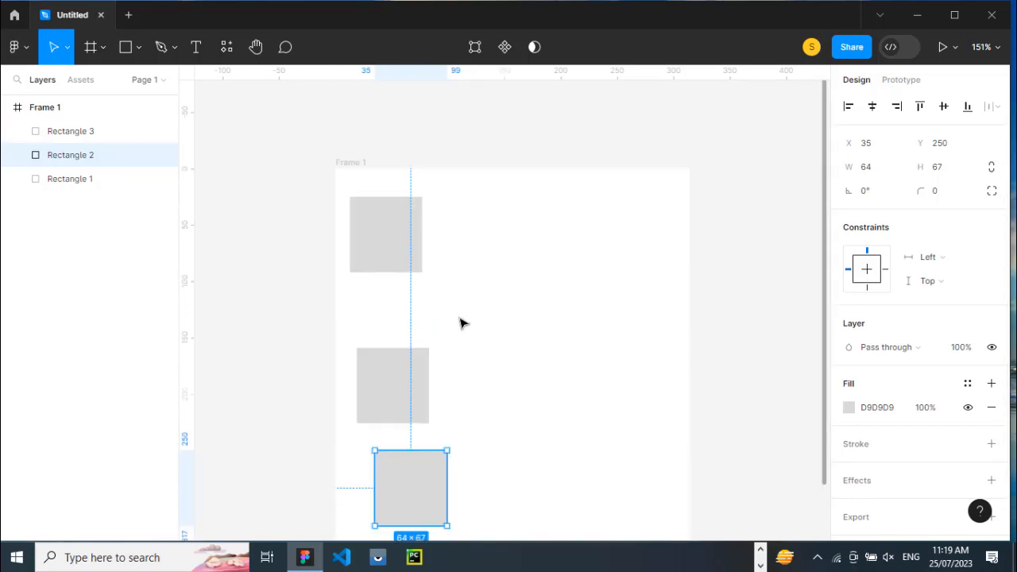
{"action": "left_click", "coordinate": [402, 254]}
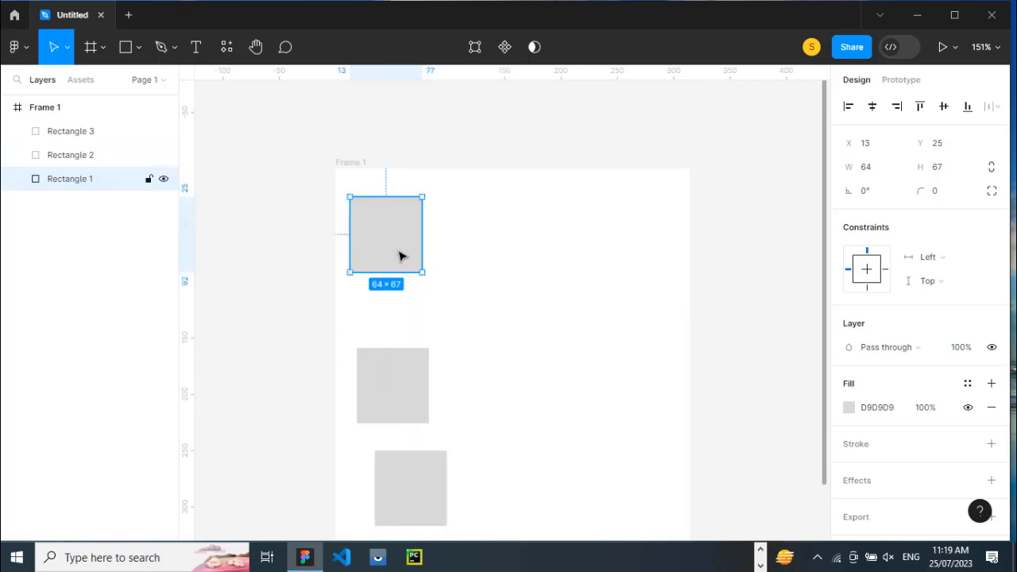
{"action": "left_click", "coordinate": [419, 414], "text": "shift"}
{"action": "left_click", "coordinate": [424, 472], "text": "shift"}
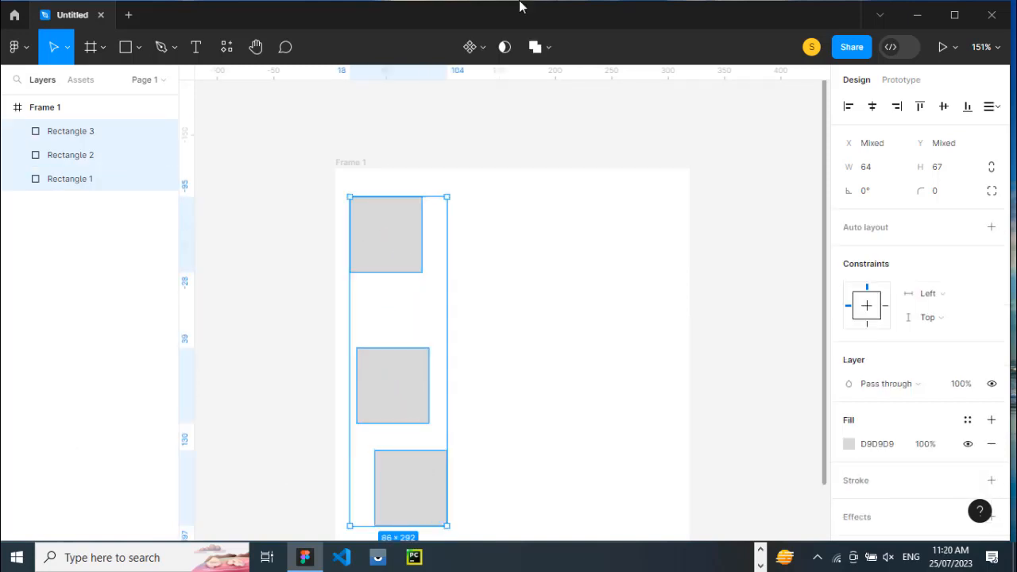
{"action": "left_click", "coordinate": [993, 107]}
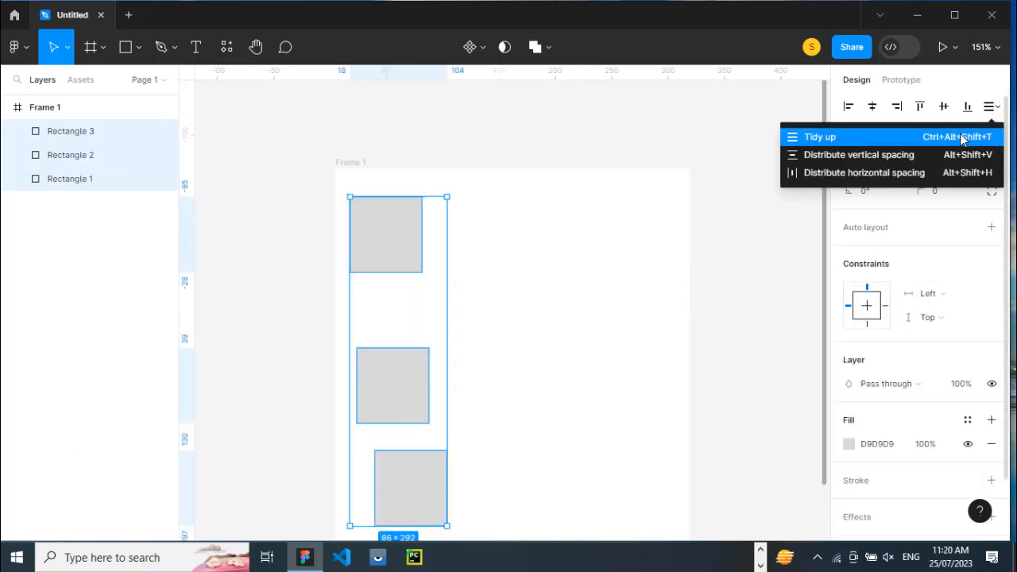
{"action": "left_click", "coordinate": [918, 156]}
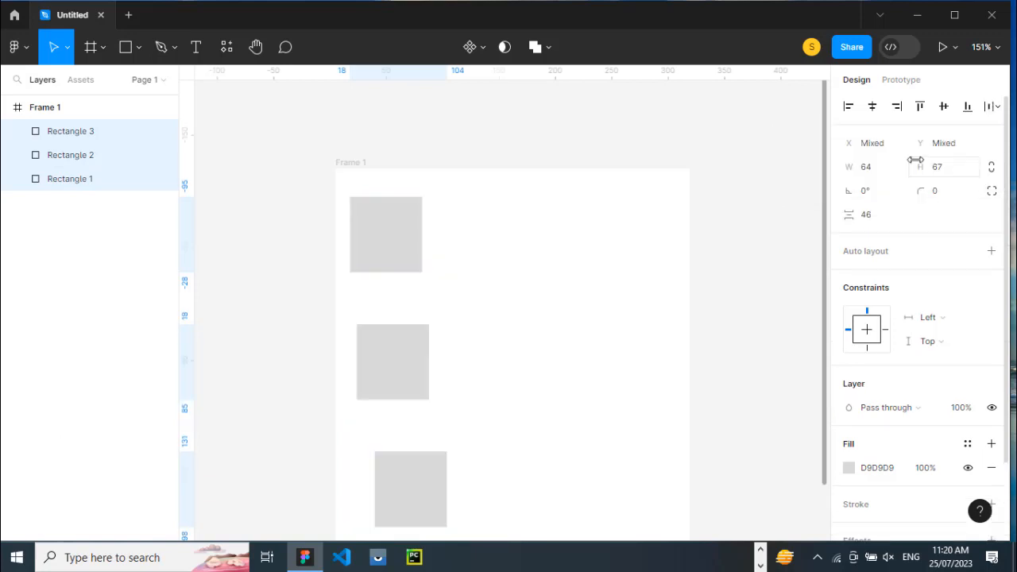
{"action": "left_click", "coordinate": [857, 116]}
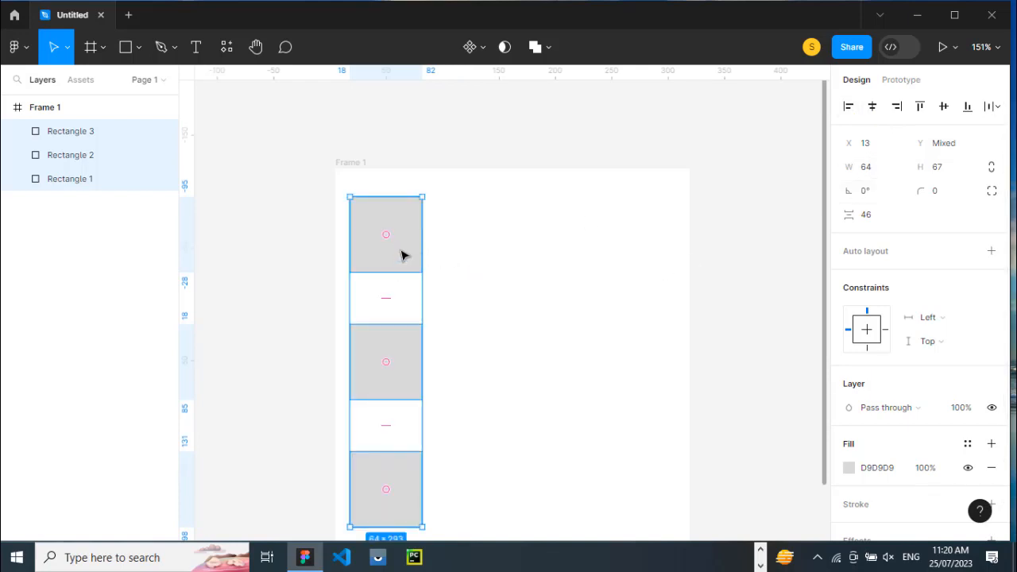
- Move the column of three rectangles to about X 47, and delete all three rectangles from the frame
{"action": "left_click_drag", "start_coordinate": [404, 254], "coordinate": [442, 242]}
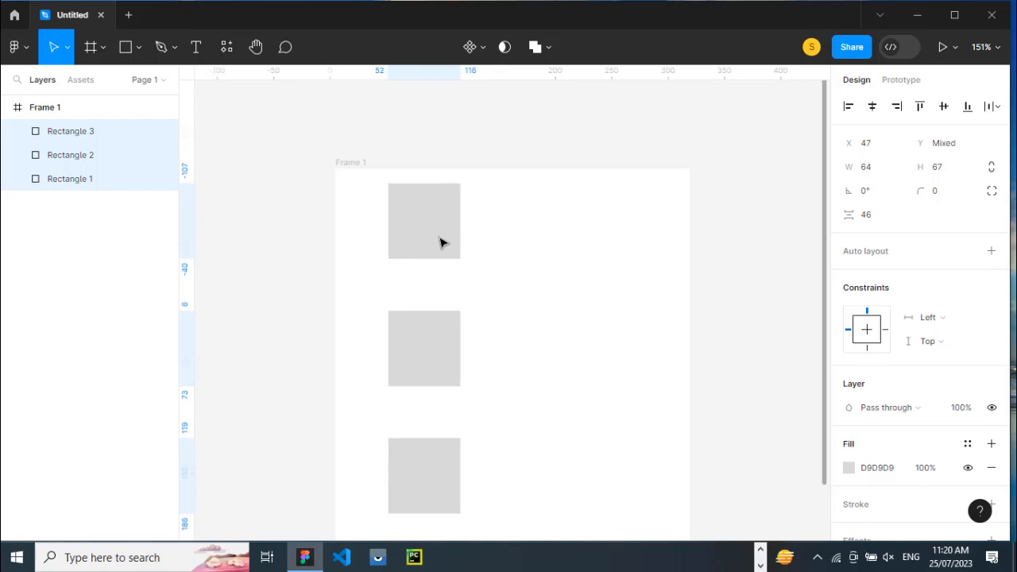
{"action": "left_click", "coordinate": [534, 364]}
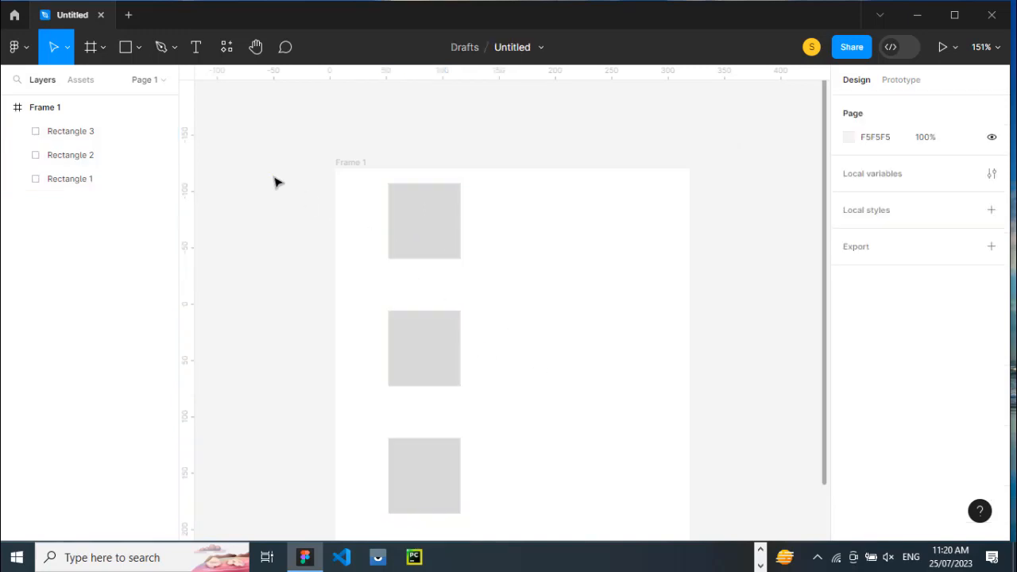
{"action": "left_click_drag", "start_coordinate": [274, 179], "coordinate": [480, 500]}
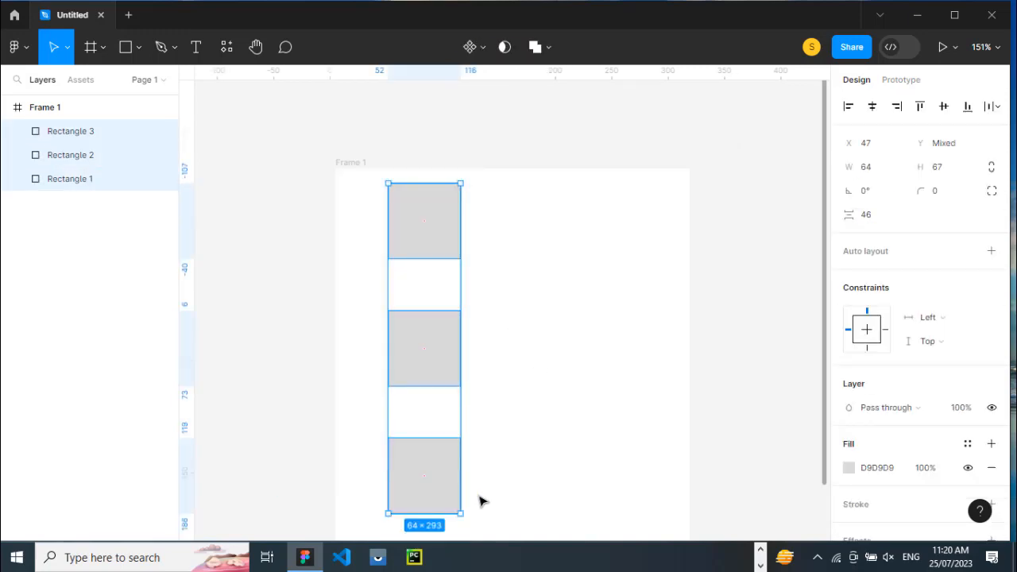
{"action": "key", "text": "Delete"}
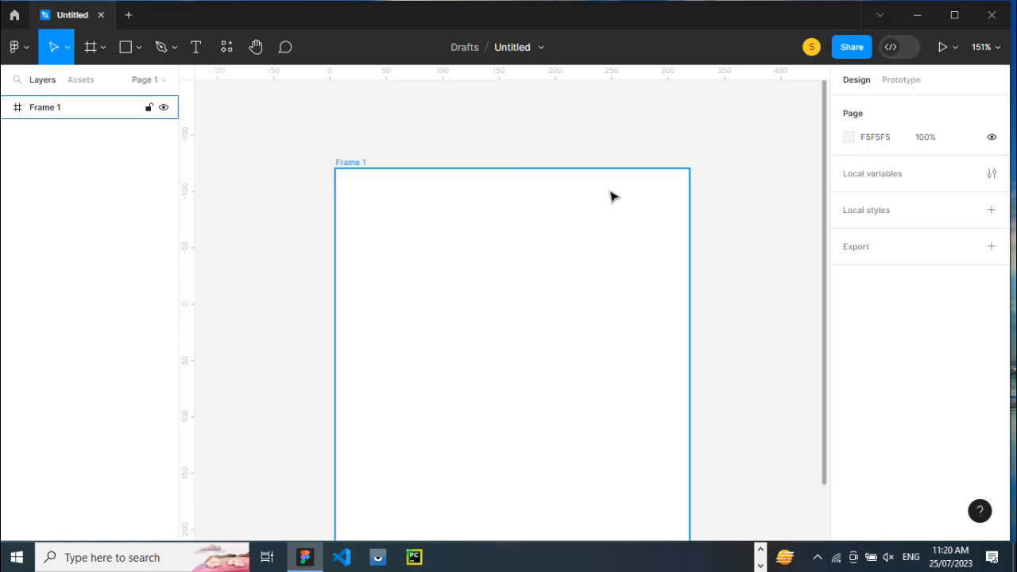
- Draw a circle about 105 × 105 at about (39, 59) and duplicate it to about X 115 so the two overlap
{"action": "left_click", "coordinate": [137, 49]}
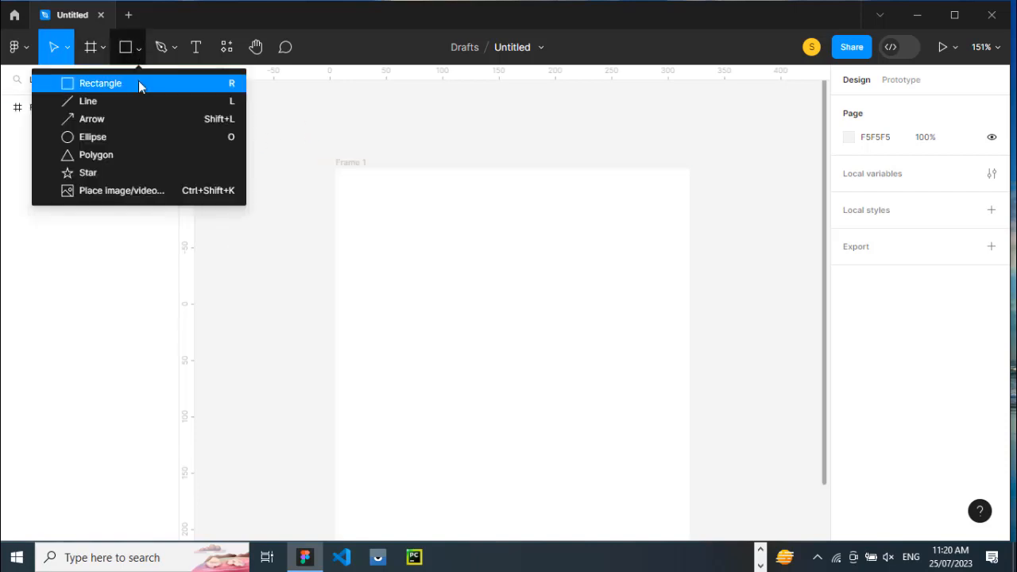
{"action": "left_click", "coordinate": [129, 139]}
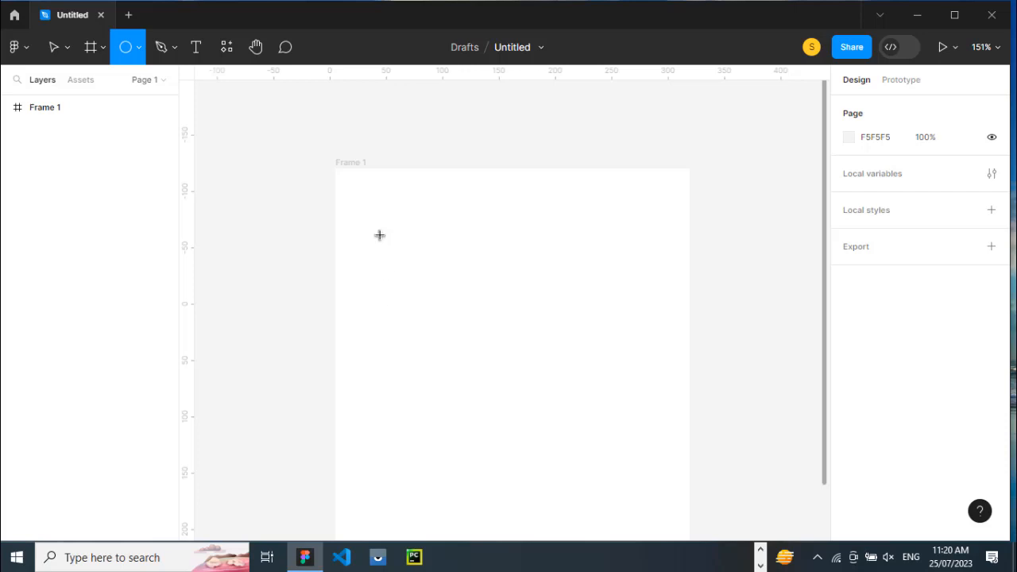
{"action": "left_click_drag", "start_coordinate": [379, 235], "coordinate": [465, 353]}
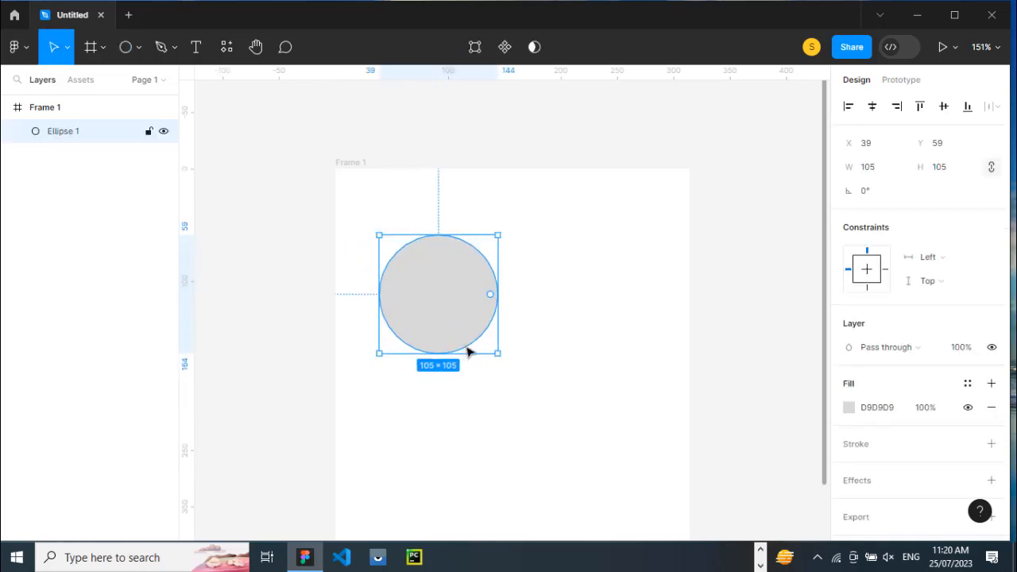
{"action": "left_click", "coordinate": [467, 348]}
{"action": "left_click_drag", "start_coordinate": [454, 313], "coordinate": [547, 309], "text": "alt"}
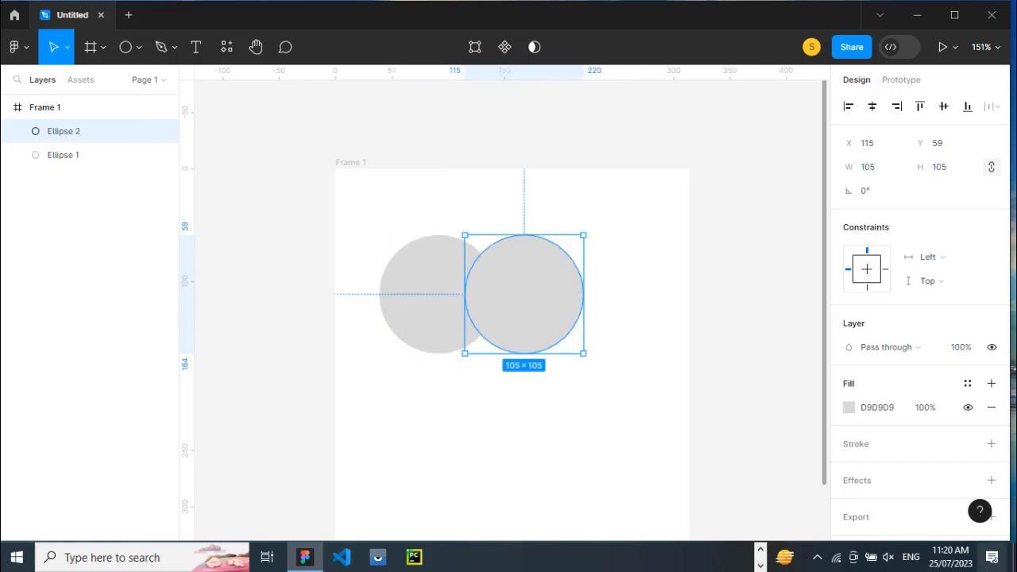
- Change the duplicated circle's fill to red F90606
{"action": "left_click", "coordinate": [851, 410]}
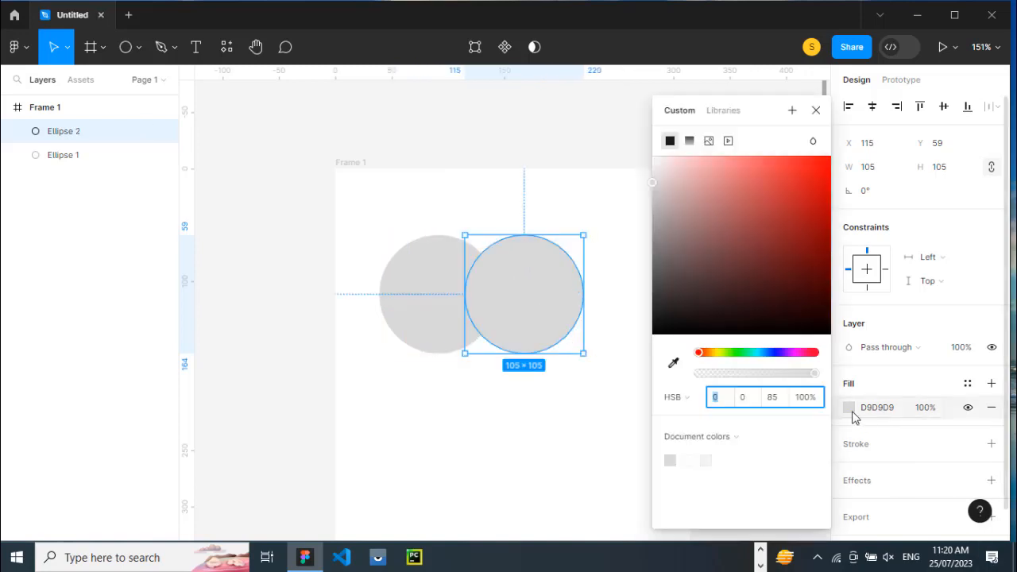
{"action": "left_click_drag", "start_coordinate": [802, 268], "coordinate": [830, 156]}
{"action": "left_click", "coordinate": [464, 386]}
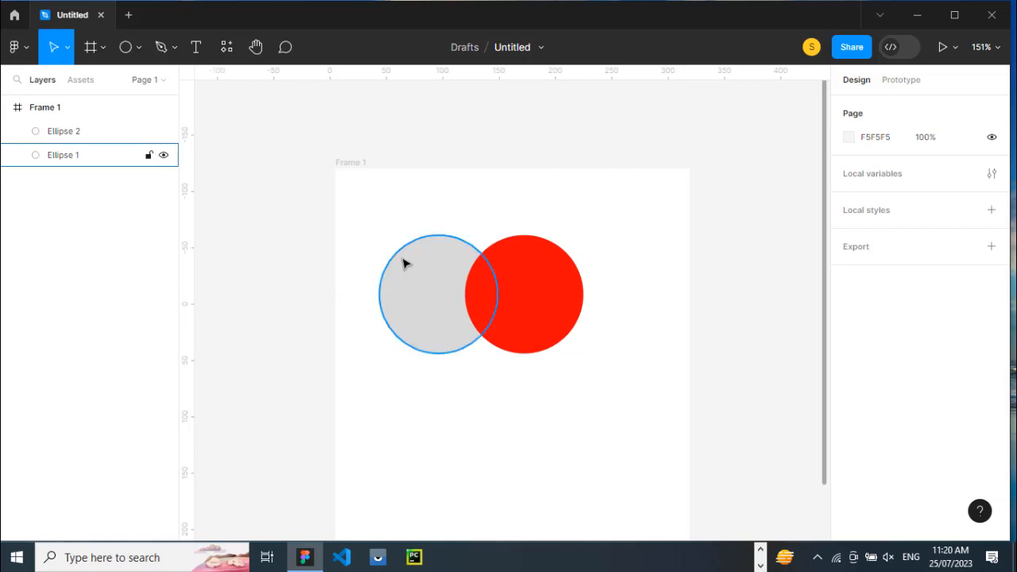
- Try merging the two overlapping circles with Union selection, and separate them again
{"action": "left_click_drag", "start_coordinate": [331, 225], "coordinate": [594, 383]}
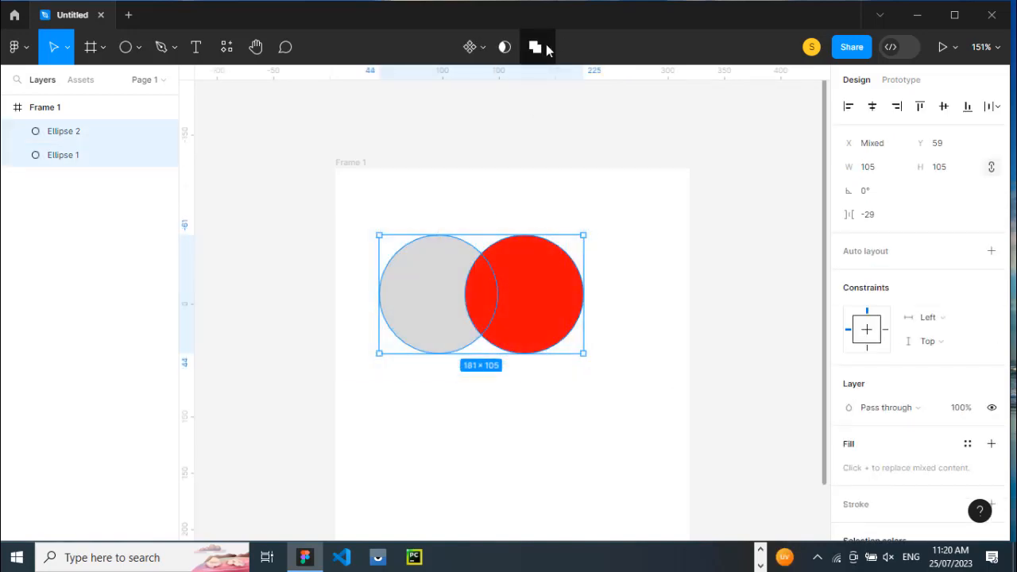
{"action": "left_click", "coordinate": [588, 387]}
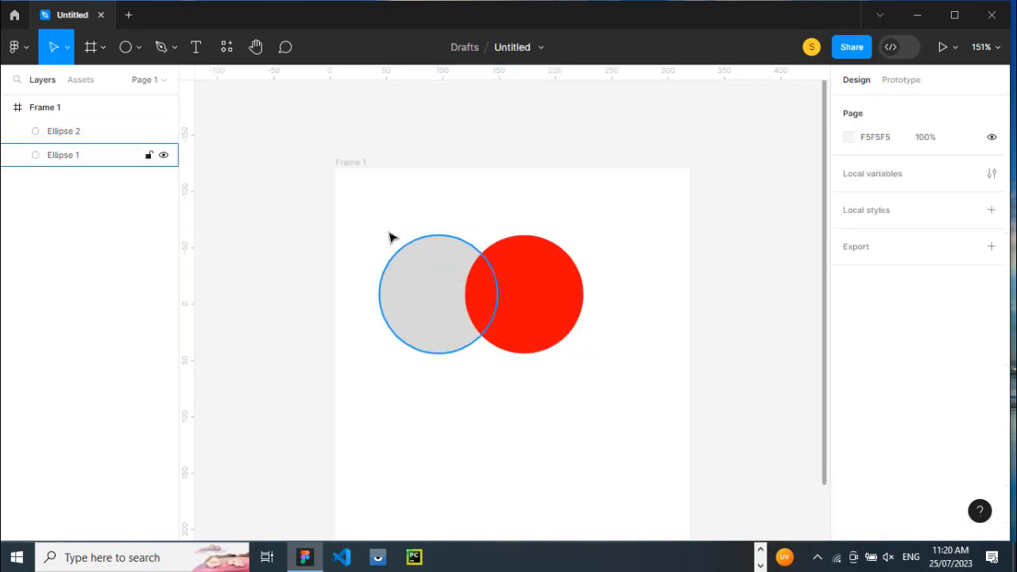
{"action": "left_click", "coordinate": [436, 297]}
{"action": "left_click_drag", "start_coordinate": [322, 227], "coordinate": [559, 378]}
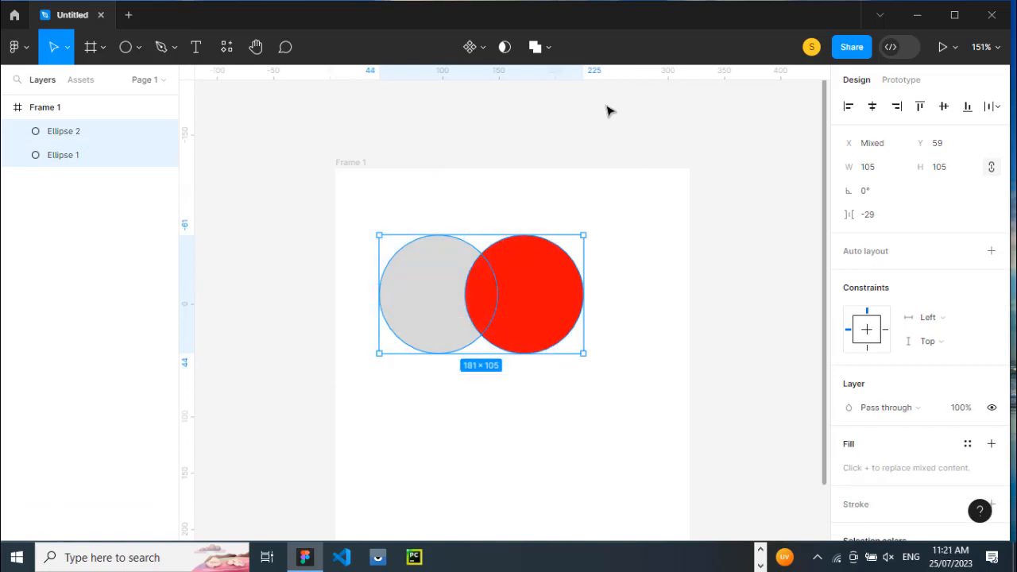
{"action": "left_click", "coordinate": [549, 47]}
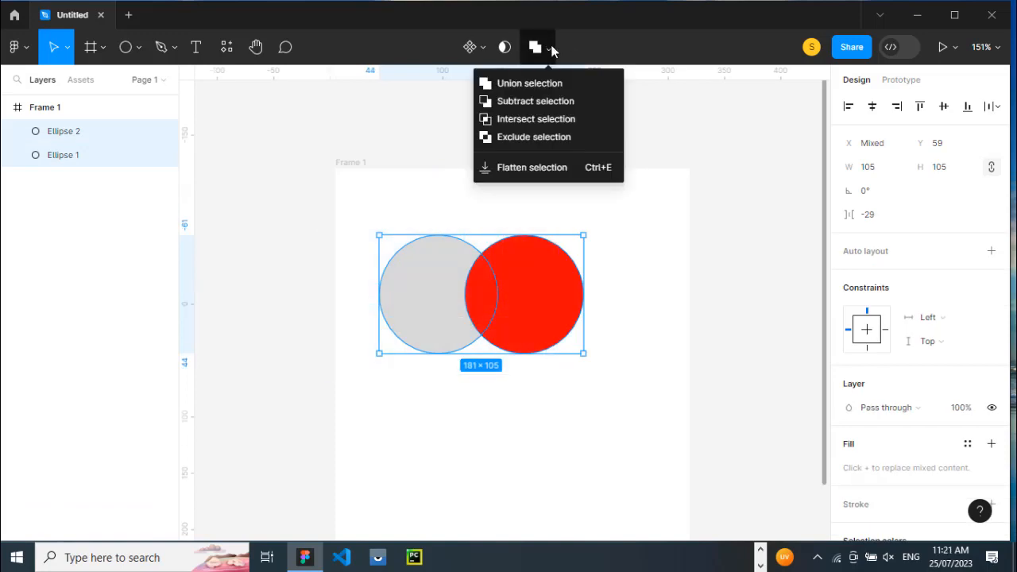
{"action": "left_click", "coordinate": [545, 86]}
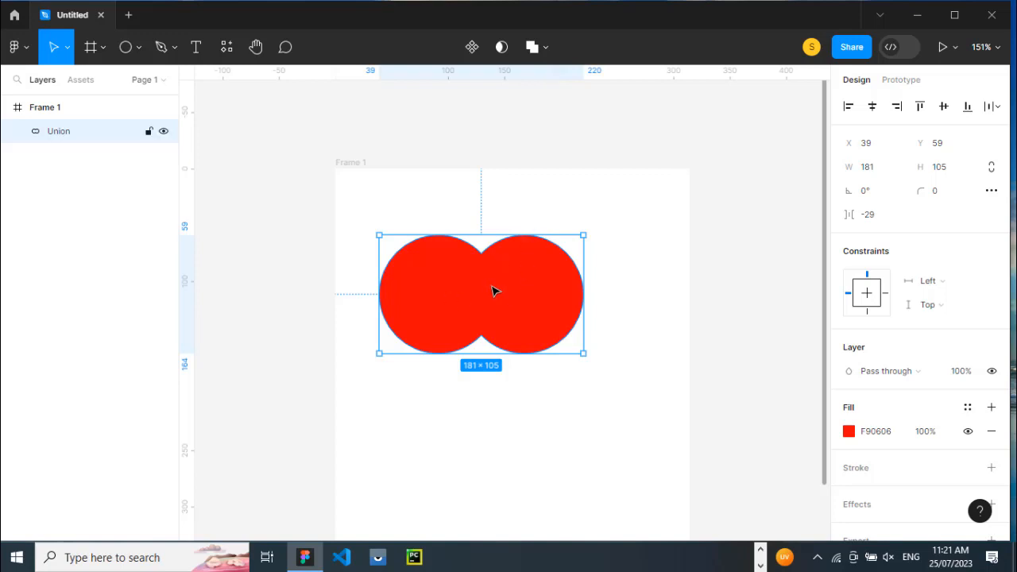
{"action": "key", "text": "ctrl+shift+g"}
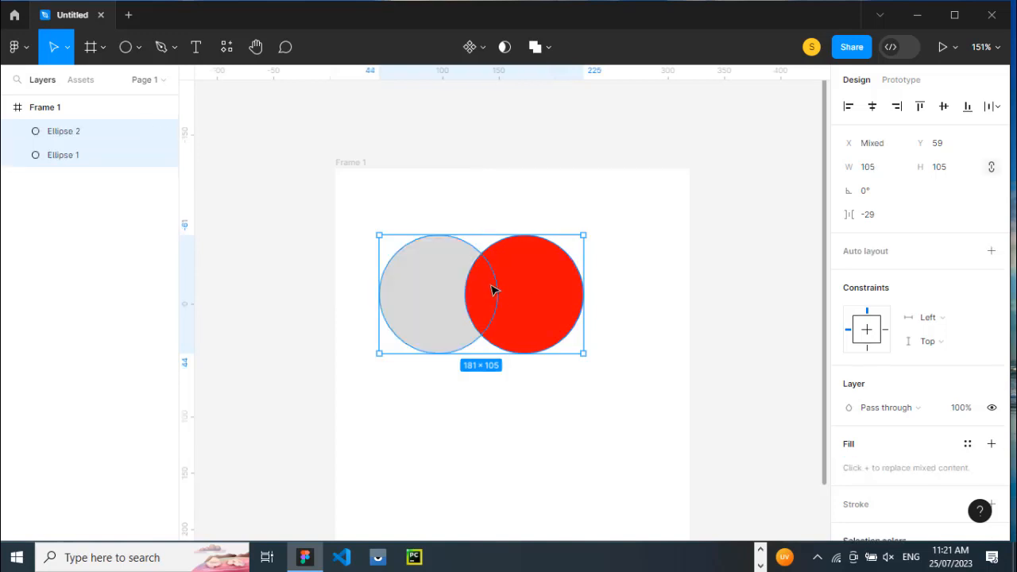
- Try subtracting the red circle from the grey one, and separately try intersecting the two circles
{"action": "left_click", "coordinate": [548, 50]}
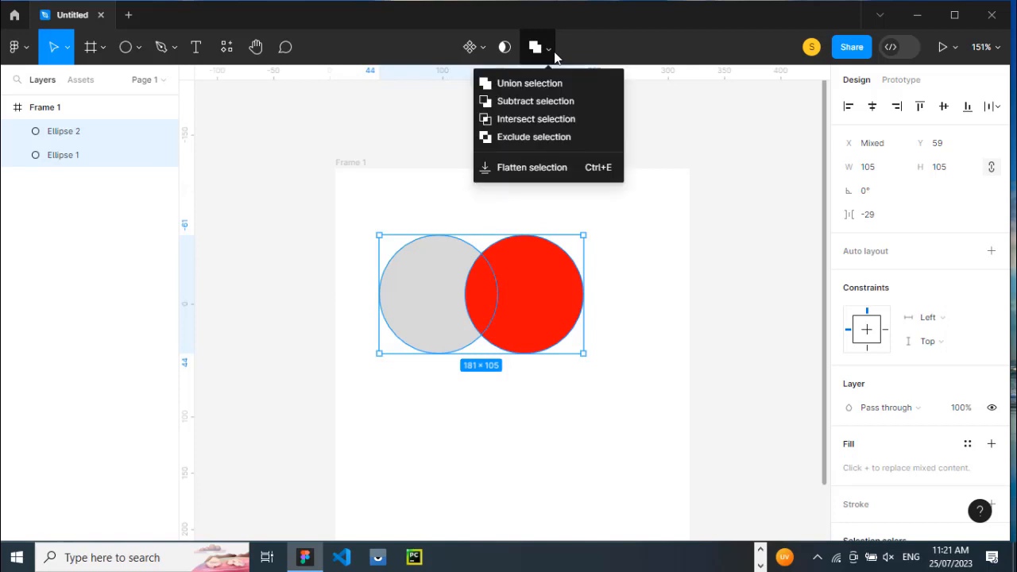
{"action": "left_click", "coordinate": [550, 102]}
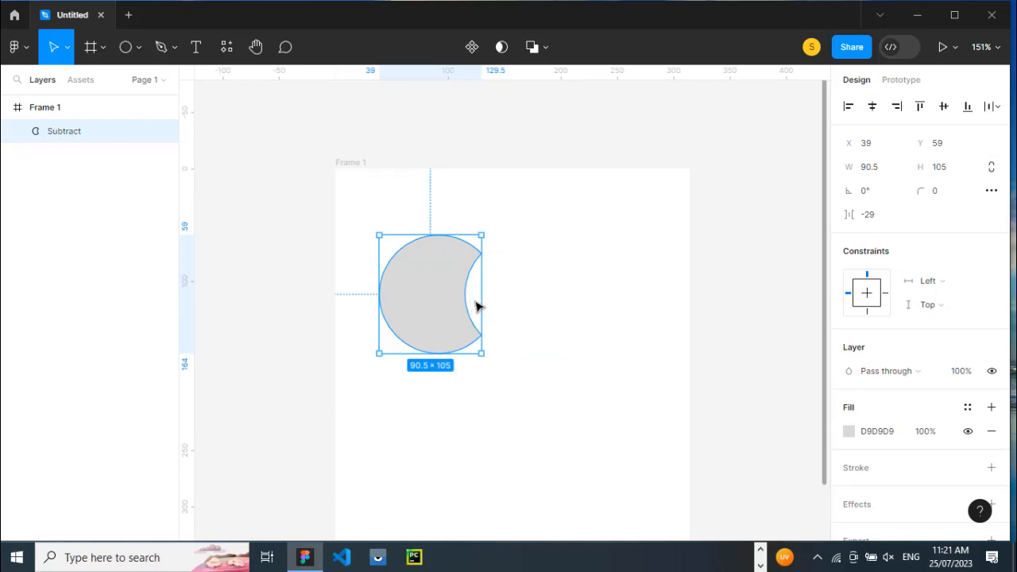
{"action": "key", "text": "ctrl+z"}
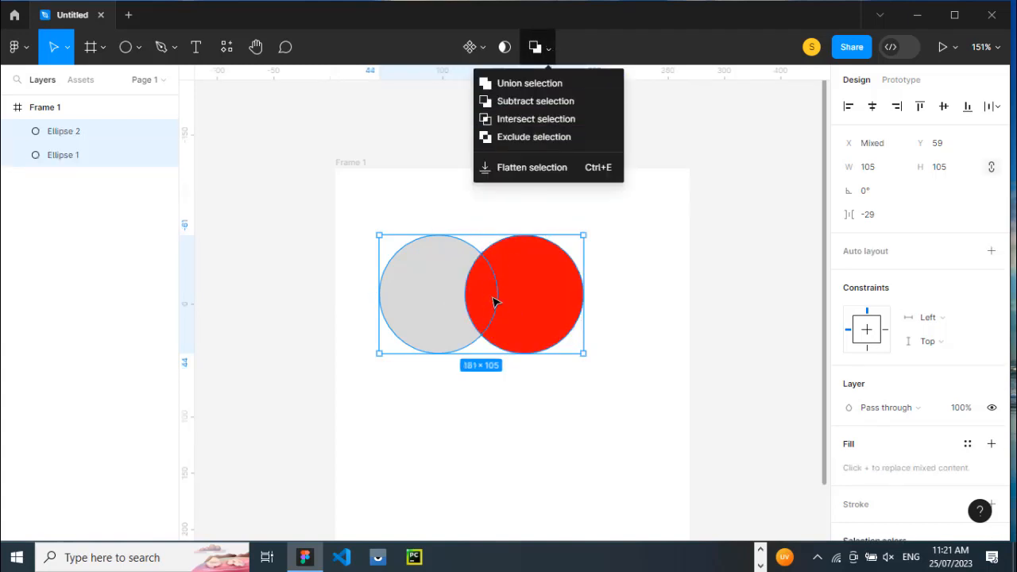
{"action": "left_click", "coordinate": [518, 123]}
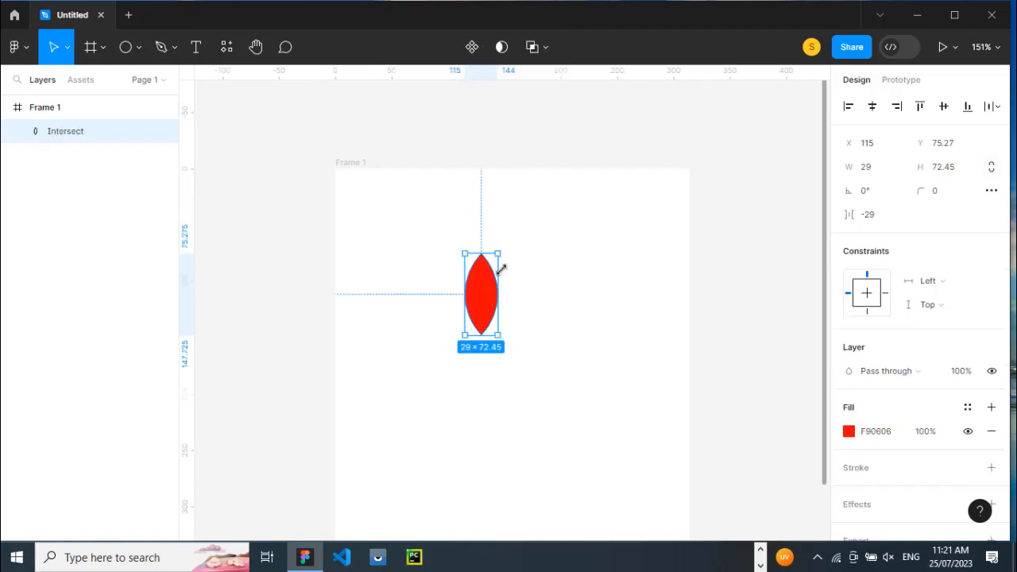
{"action": "key", "text": "ctrl+z"}
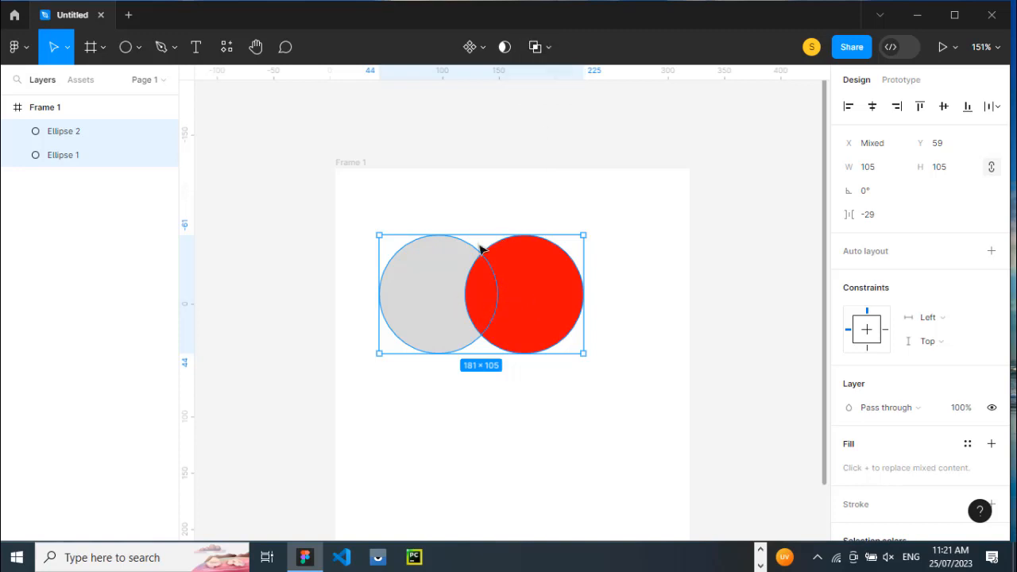
- Combine the two circles with Exclude selection and delete the combined shape from the frame
{"action": "left_click", "coordinate": [547, 49]}
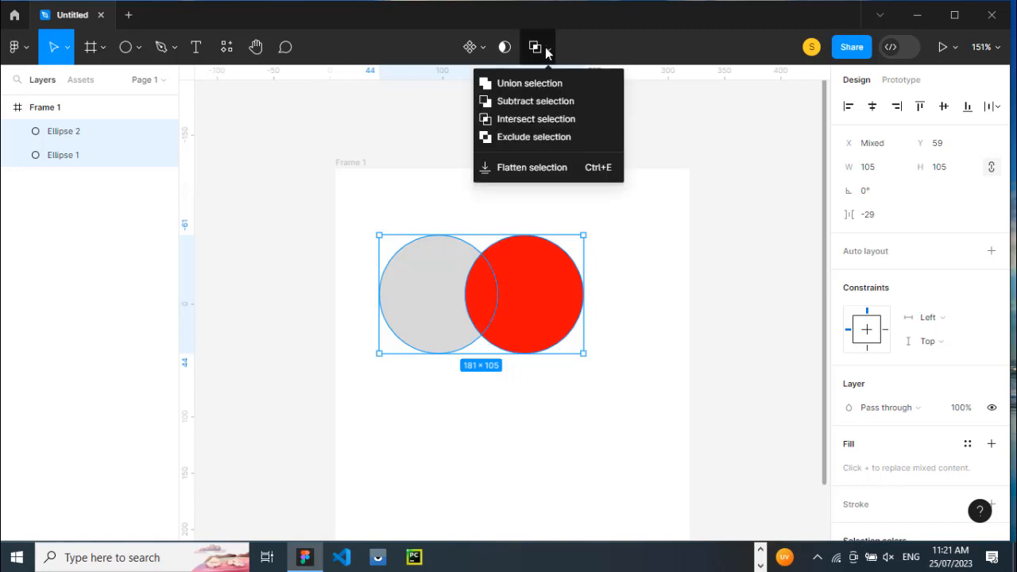
{"action": "left_click", "coordinate": [559, 138]}
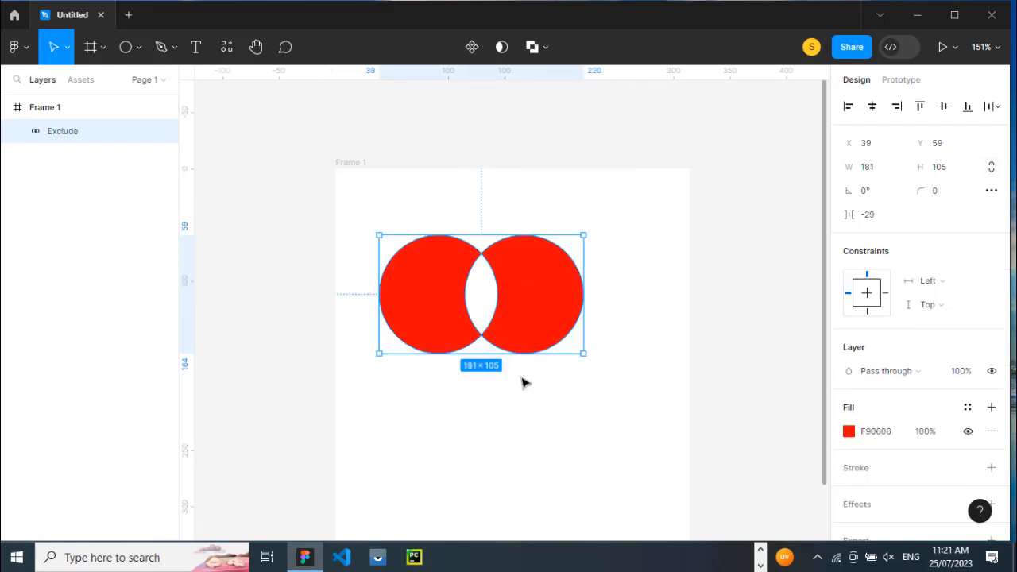
{"action": "left_click", "coordinate": [584, 411]}
{"action": "left_click_drag", "start_coordinate": [295, 222], "coordinate": [628, 414]}
{"action": "key", "text": "Delete"}
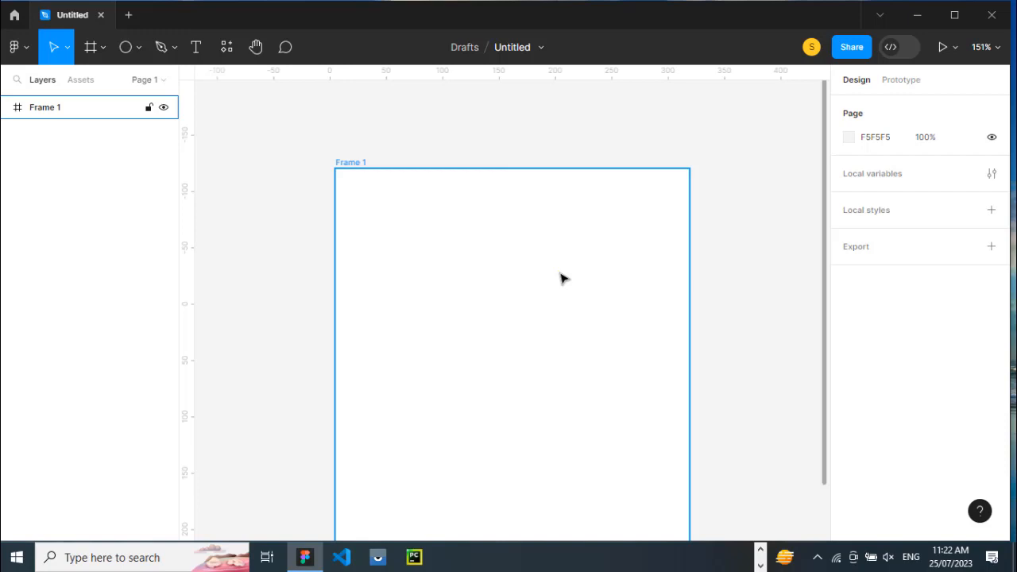
- Draw a new ellipse in the upper middle area of Frame 1
{"action": "left_click", "coordinate": [138, 61]}
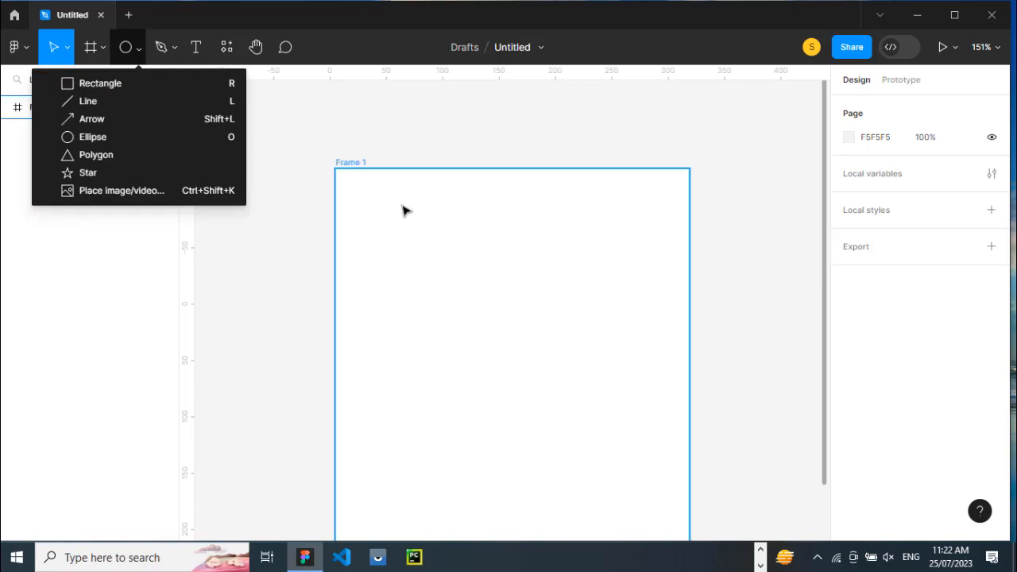
{"action": "left_click", "coordinate": [363, 178]}
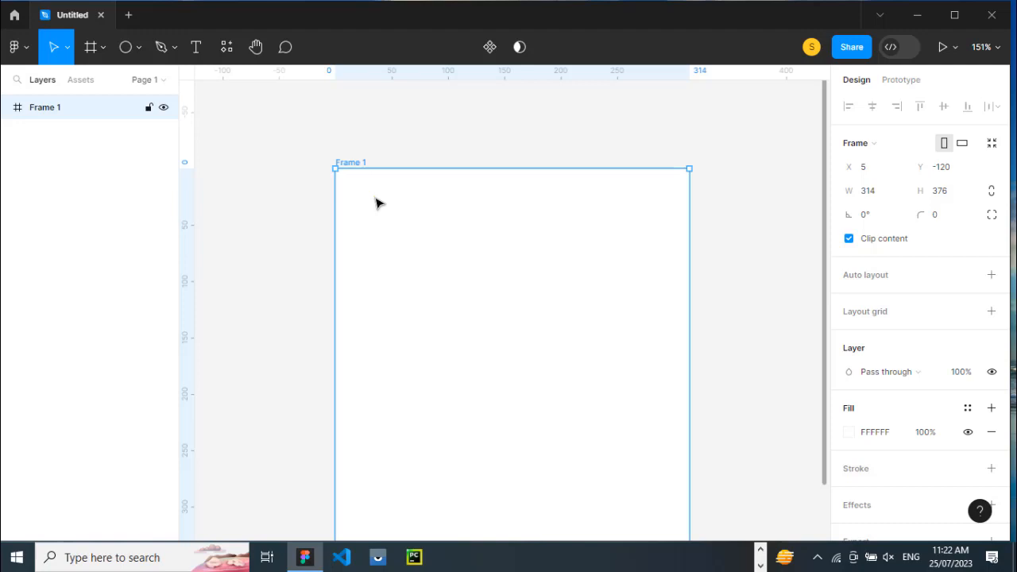
{"action": "left_click", "coordinate": [137, 49]}
{"action": "left_click", "coordinate": [100, 138]}
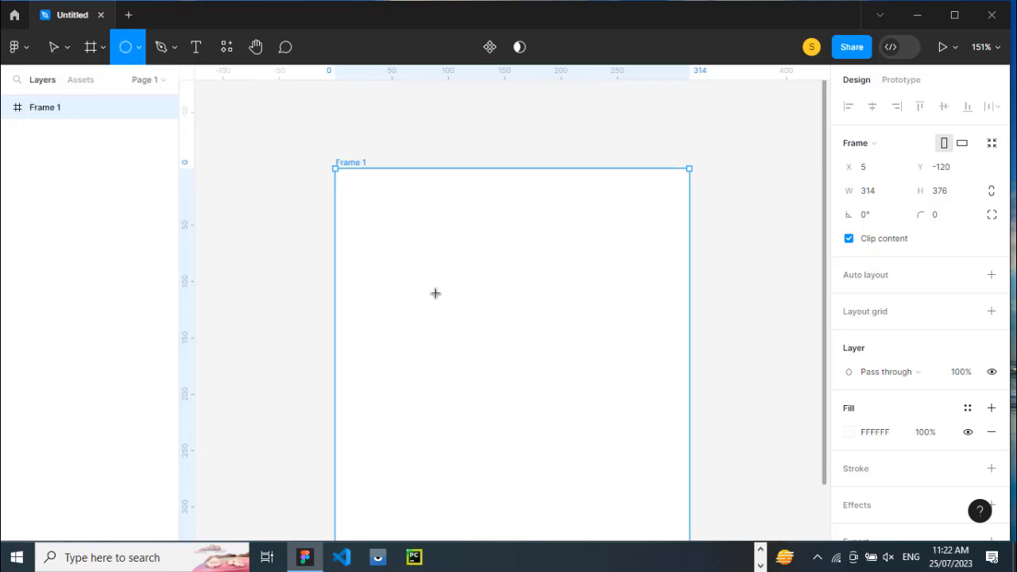
{"action": "mouse_move", "coordinate": [403, 242]}
{"action": "left_mouse_down"}
{"action": "mouse_move", "coordinate": [452, 311]}
{"action": "mouse_move", "coordinate": [545, 393]}
{"action": "mouse_move", "coordinate": [545, 382]}
{"action": "left_mouse_up"}
{"action": "left_click", "coordinate": [541, 424]}
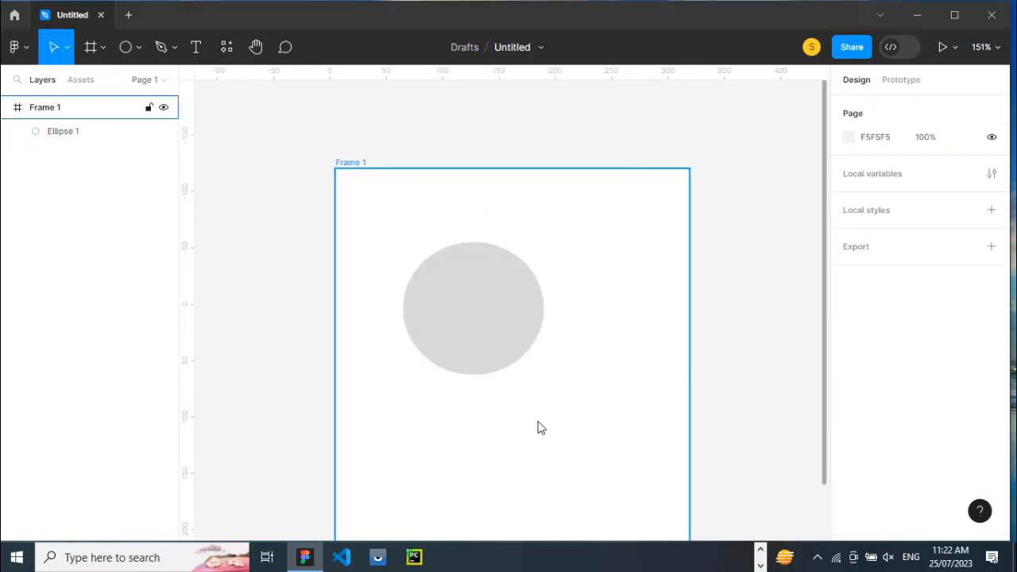
- Place the background-removed photo of the man in blue scrubs beside the ellipse at about 79 × 107, level with its upper edge
{"action": "key", "text": "ctrl+shift+k"}
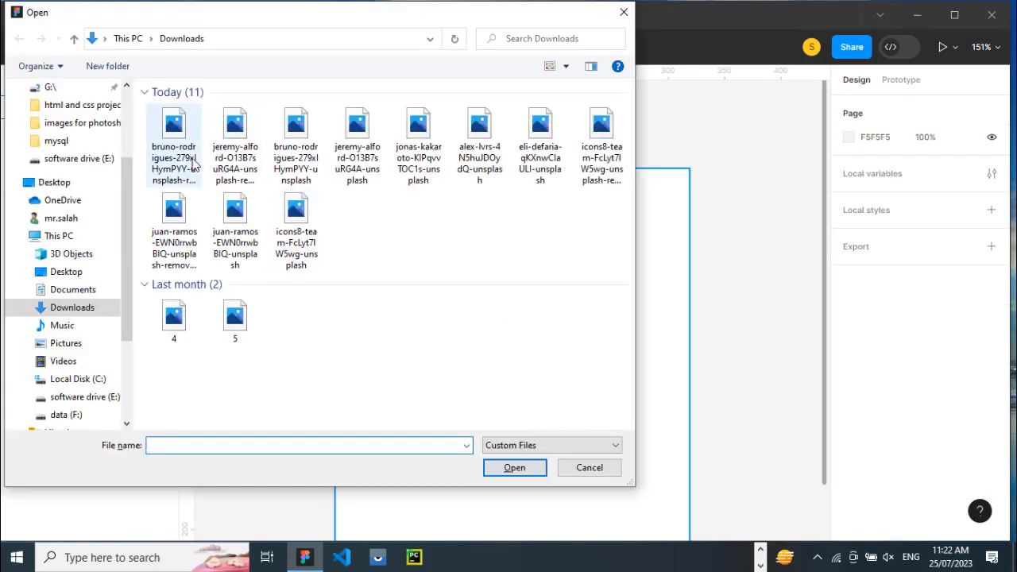
{"action": "left_click", "coordinate": [193, 163]}
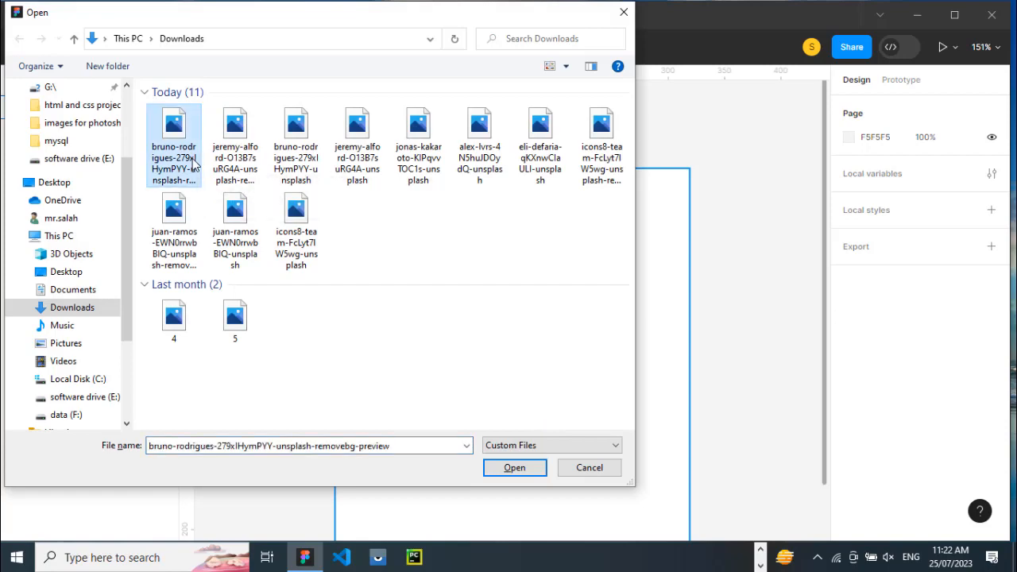
{"action": "double_click", "coordinate": [192, 163]}
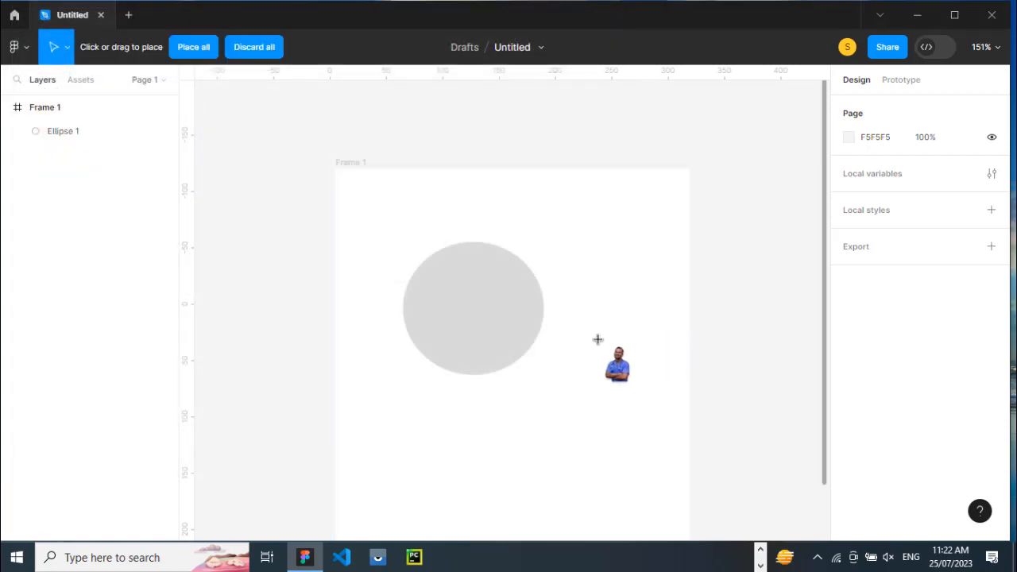
{"action": "left_click_drag", "start_coordinate": [591, 307], "coordinate": [623, 357]}
{"action": "left_click", "coordinate": [512, 318]}
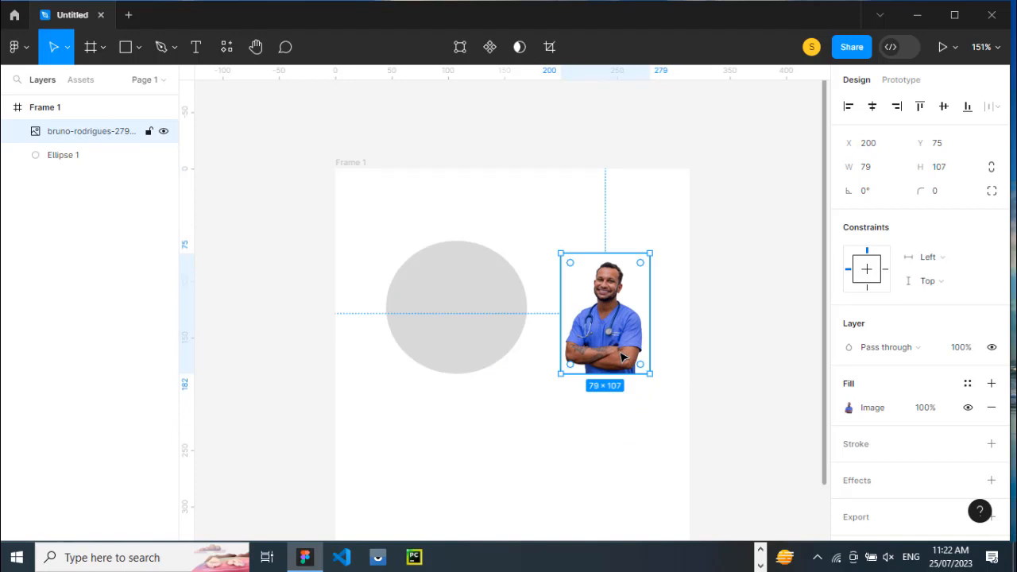
{"action": "left_click", "coordinate": [499, 326]}
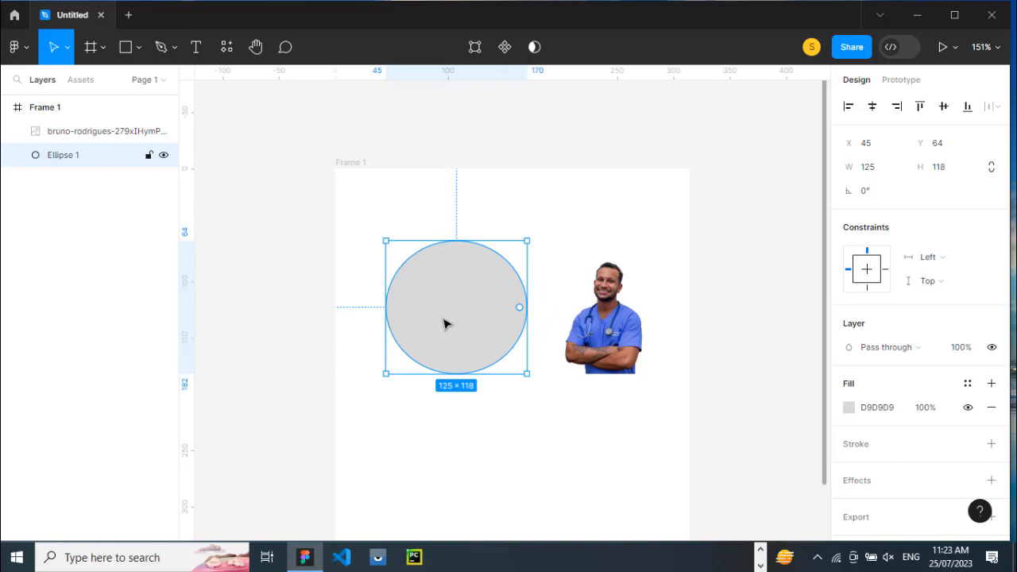
{"action": "left_click_drag", "start_coordinate": [583, 355], "coordinate": [576, 343]}
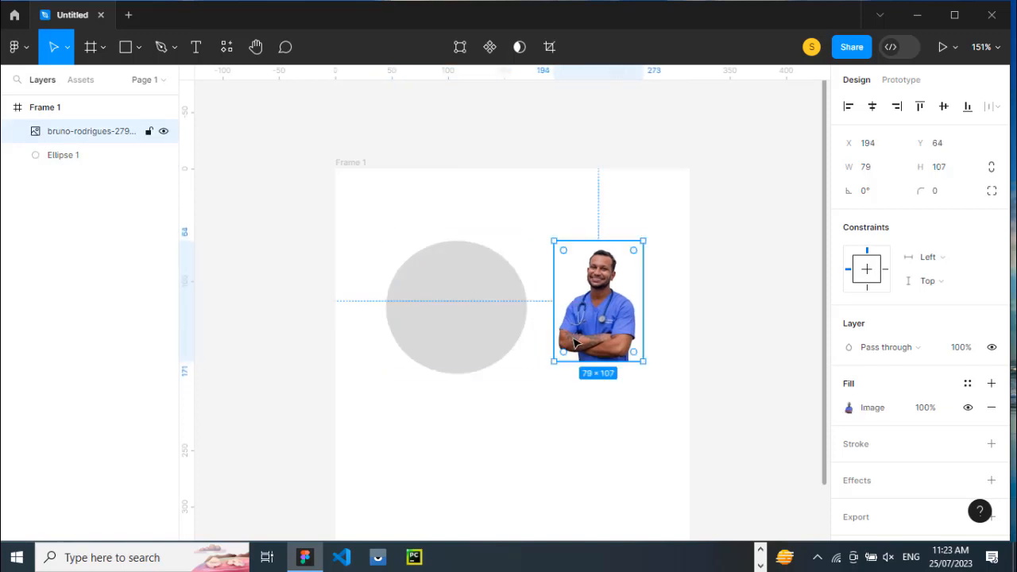
- Try using the ellipse as a mask for the scrubs photo, moving the photo into the masked area
{"action": "left_click", "coordinate": [458, 303]}
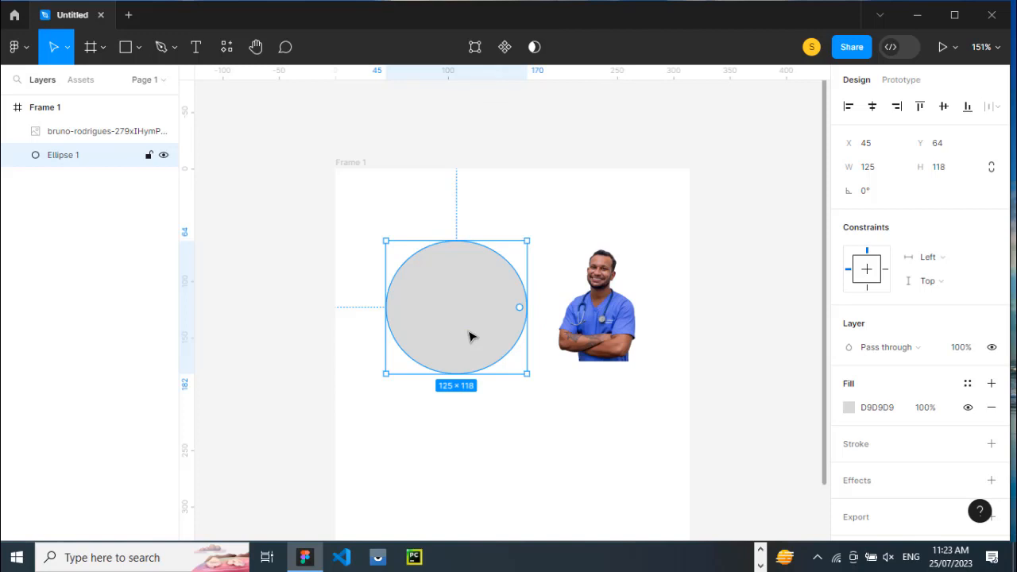
{"action": "left_click", "coordinate": [535, 47]}
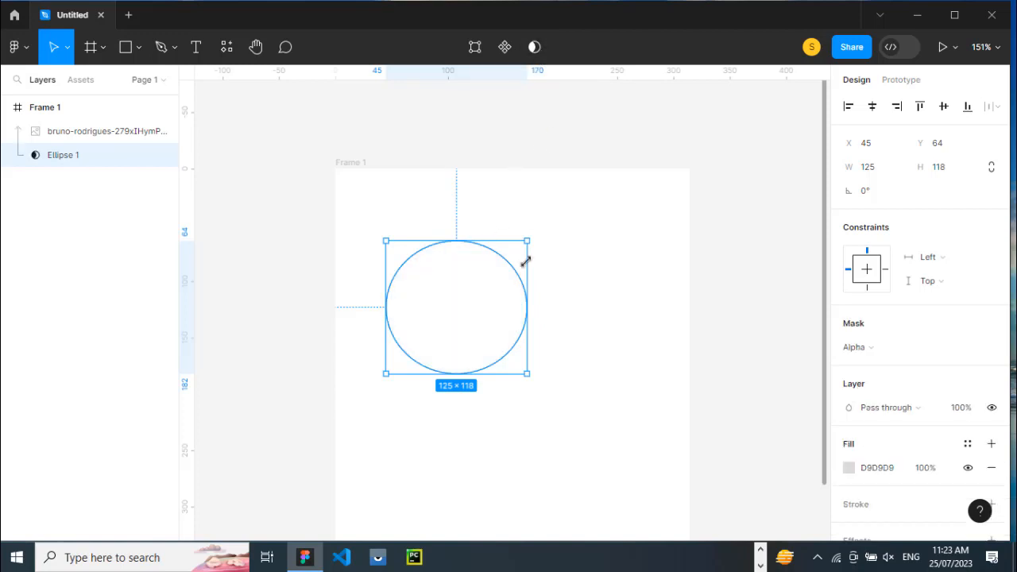
{"action": "left_click", "coordinate": [486, 426]}
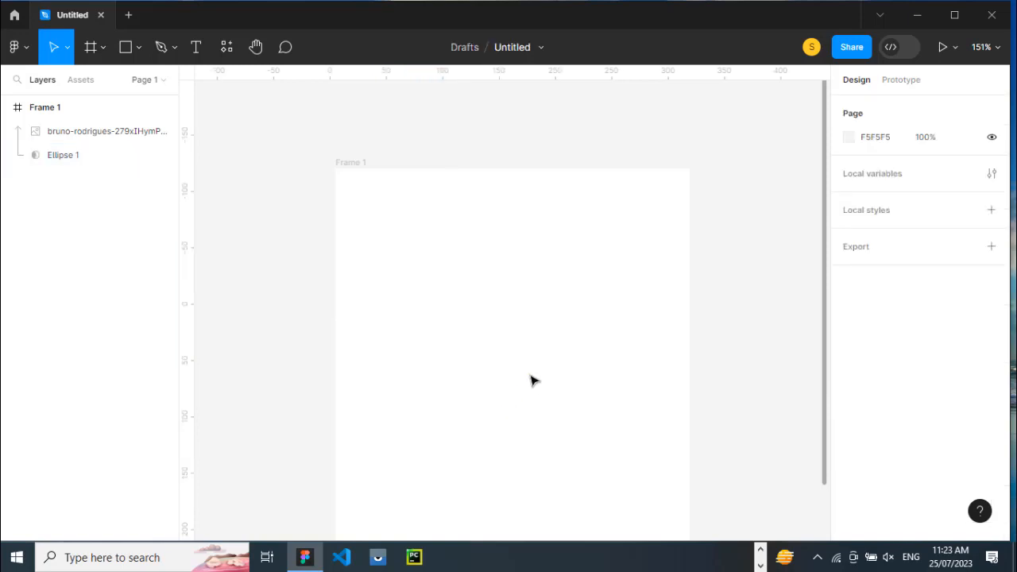
{"action": "left_click", "coordinate": [93, 134]}
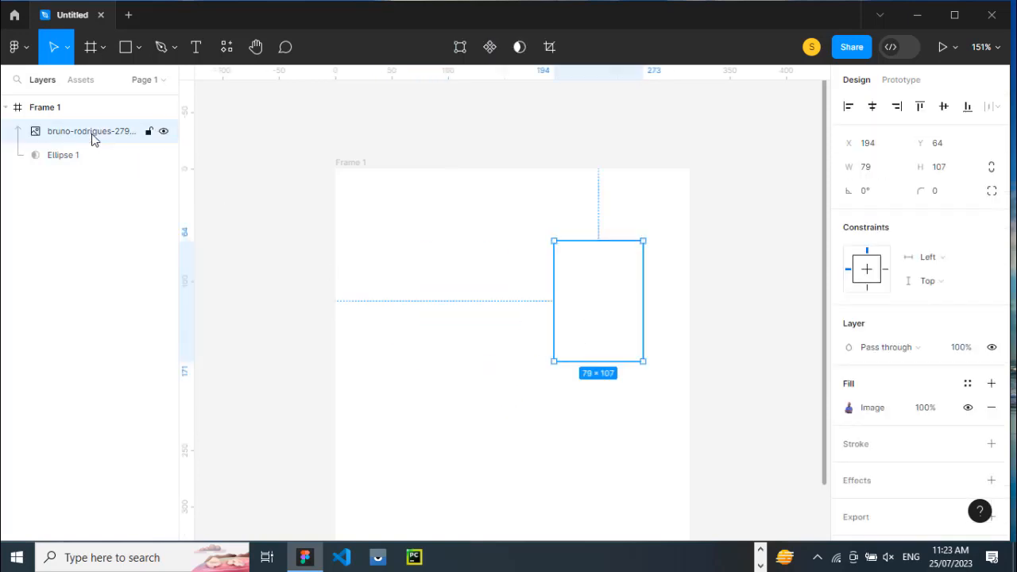
{"action": "left_click_drag", "start_coordinate": [612, 313], "coordinate": [474, 303]}
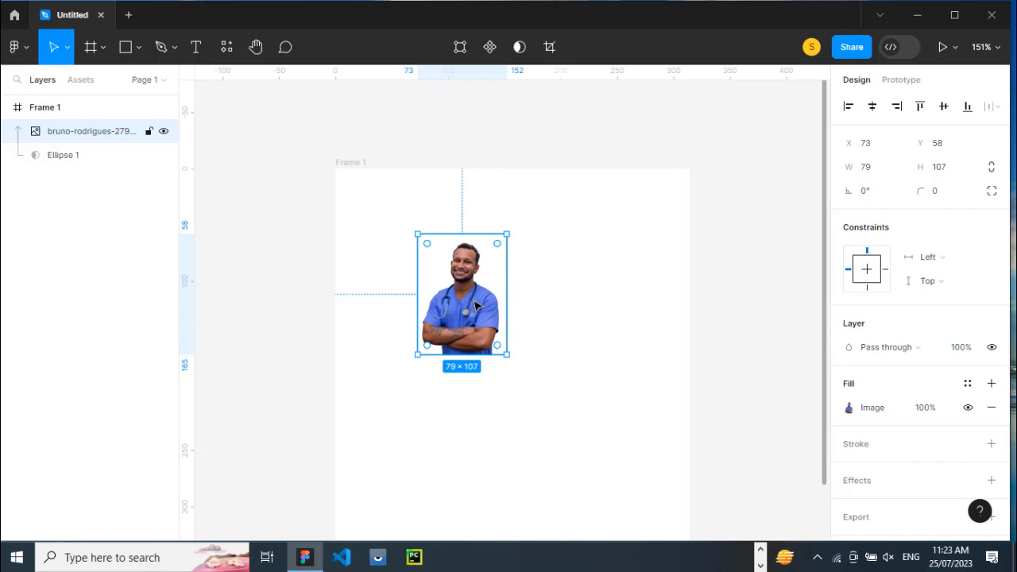
- Undo the photo move and the ellipse mask, and delete the scrubs photo from Frame 1
{"action": "key", "text": "ctrl+z"}
{"action": "key", "text": "ctrl+z"}
{"action": "key", "text": "ctrl+z"}
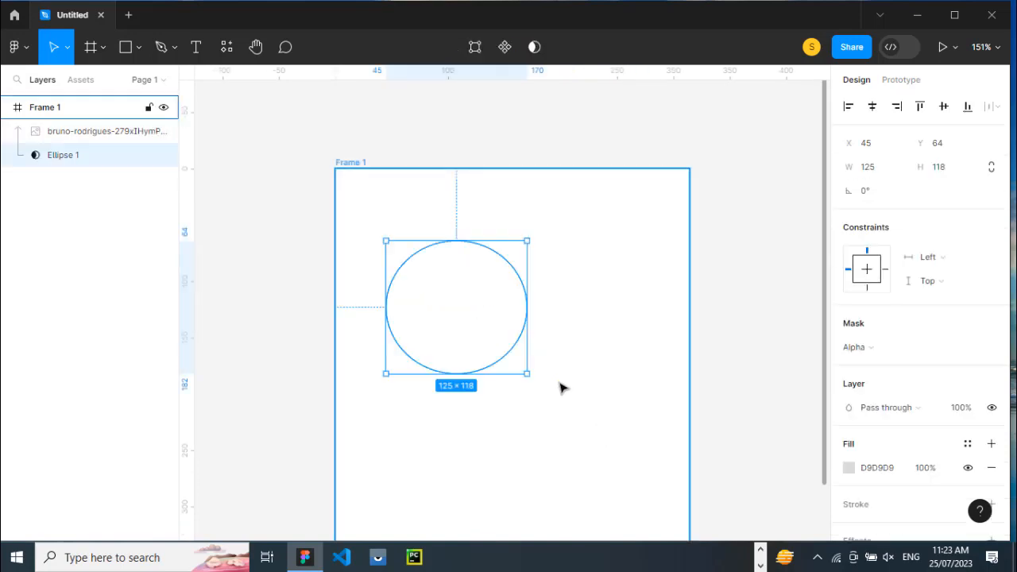
{"action": "left_click", "coordinate": [592, 343]}
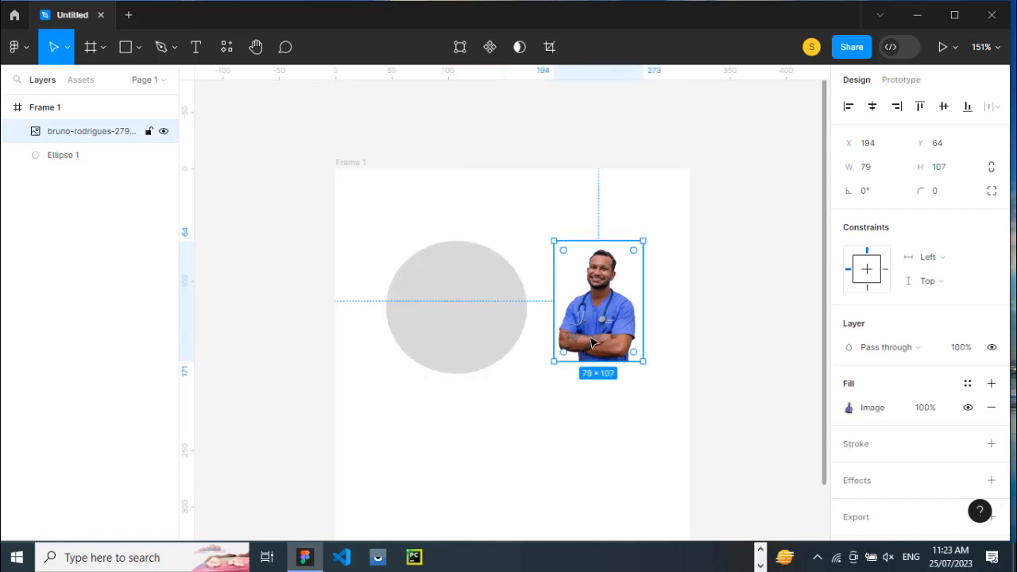
{"action": "key", "text": "Delete"}
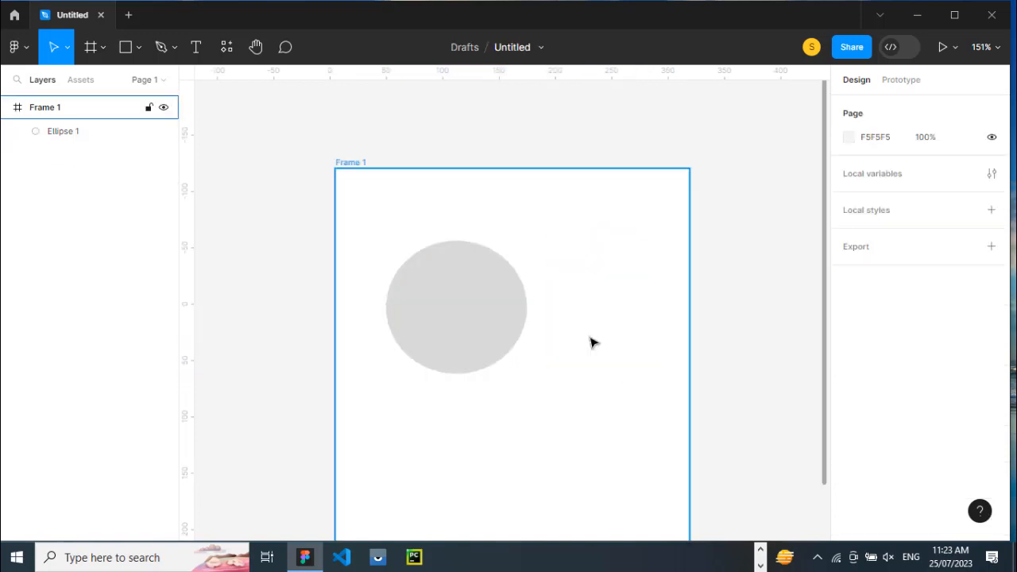
- Place the photo of the man with glasses and grey T-shirt beside the ellipse at about 92 × 139
{"action": "key", "text": "ctrl+shift+k"}
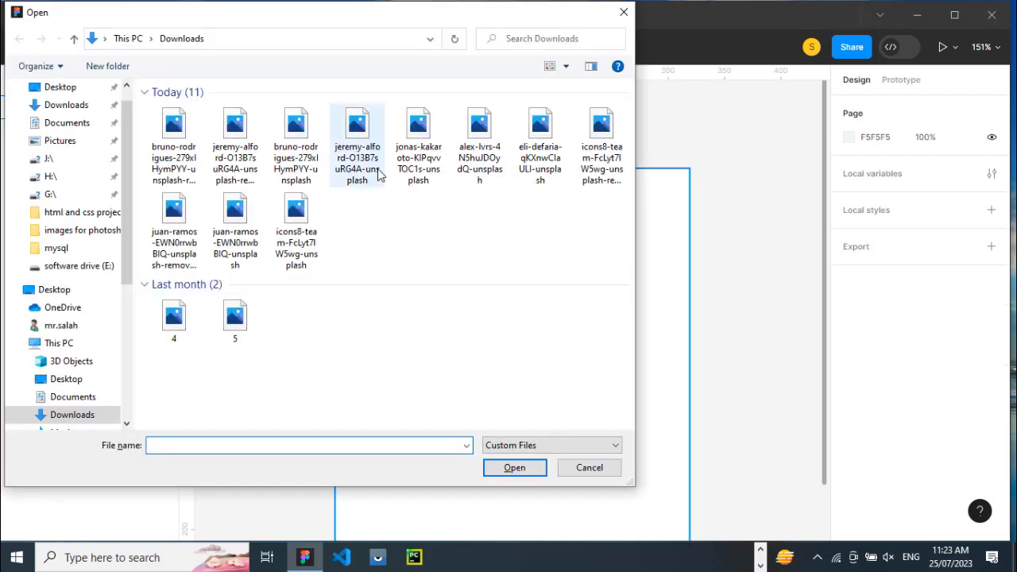
{"action": "double_click", "coordinate": [427, 164]}
{"action": "left_click_drag", "start_coordinate": [549, 317], "coordinate": [581, 348]}
- Use the ellipse as a mask and move the photo of the man with glasses into the masked area
{"action": "left_click", "coordinate": [483, 338]}
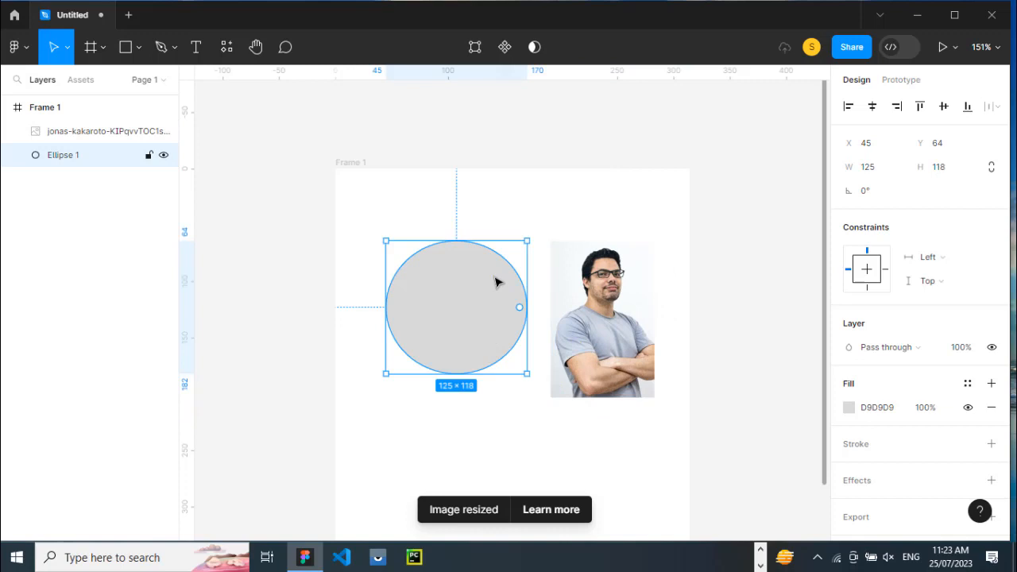
{"action": "left_click", "coordinate": [534, 48]}
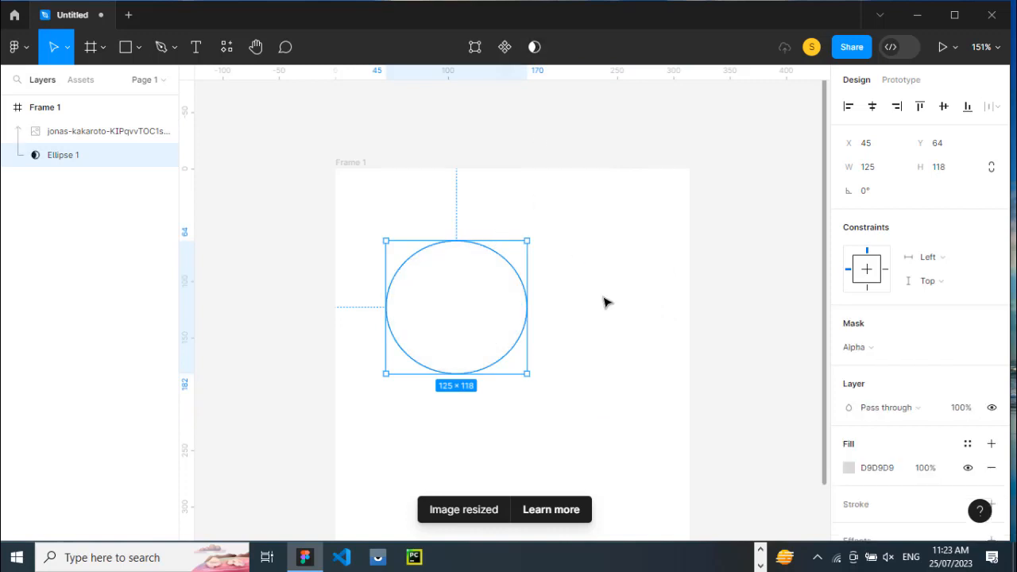
{"action": "left_click", "coordinate": [51, 135]}
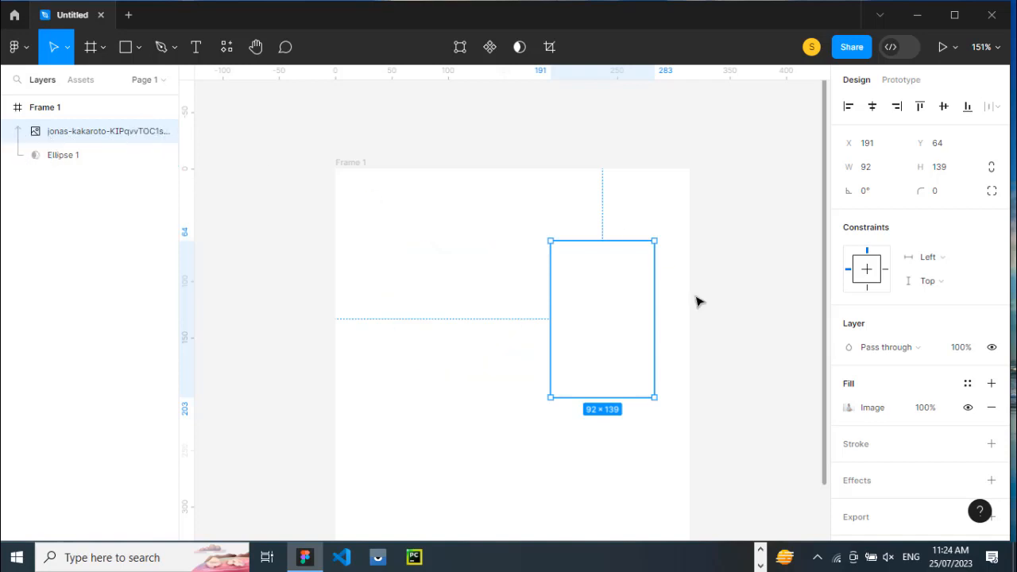
{"action": "left_click_drag", "start_coordinate": [620, 352], "coordinate": [477, 334]}
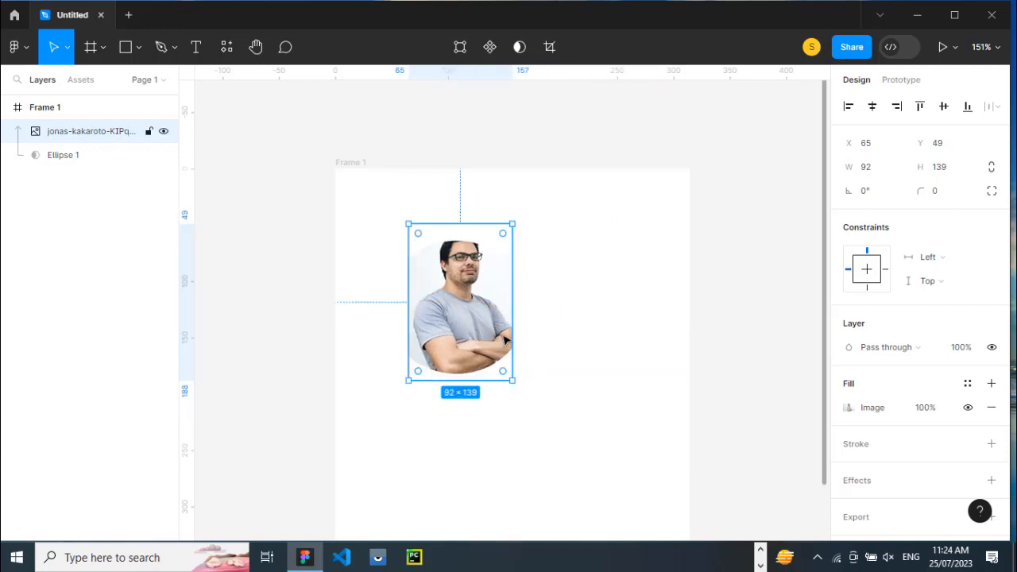
- Resize and reposition the masked photo to about 131 × 154 so it covers the circular mask
{"action": "left_click_drag", "start_coordinate": [516, 221], "coordinate": [509, 240]}
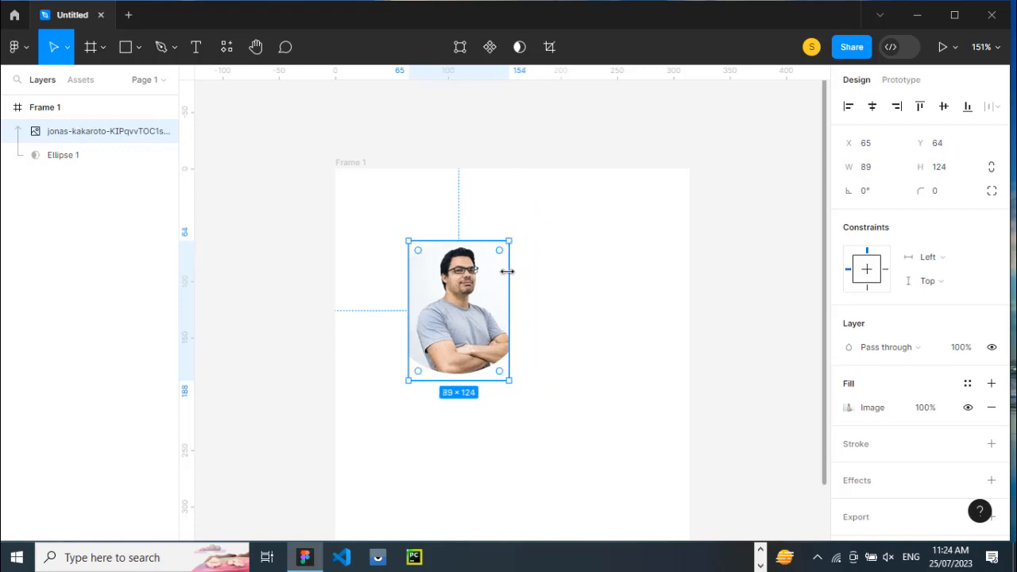
{"action": "left_click_drag", "start_coordinate": [507, 280], "coordinate": [527, 278]}
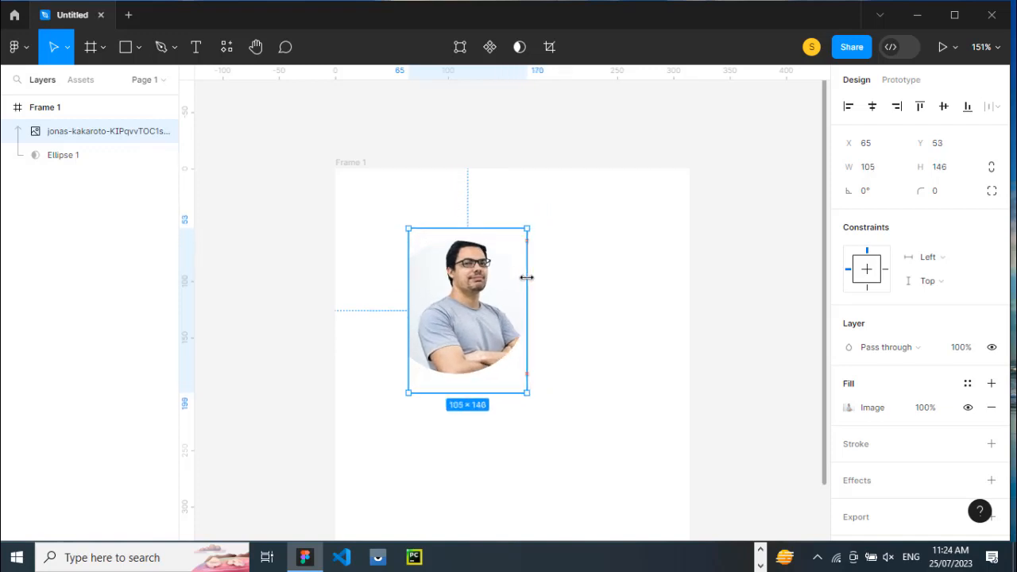
{"action": "left_click_drag", "start_coordinate": [410, 300], "coordinate": [379, 308]}
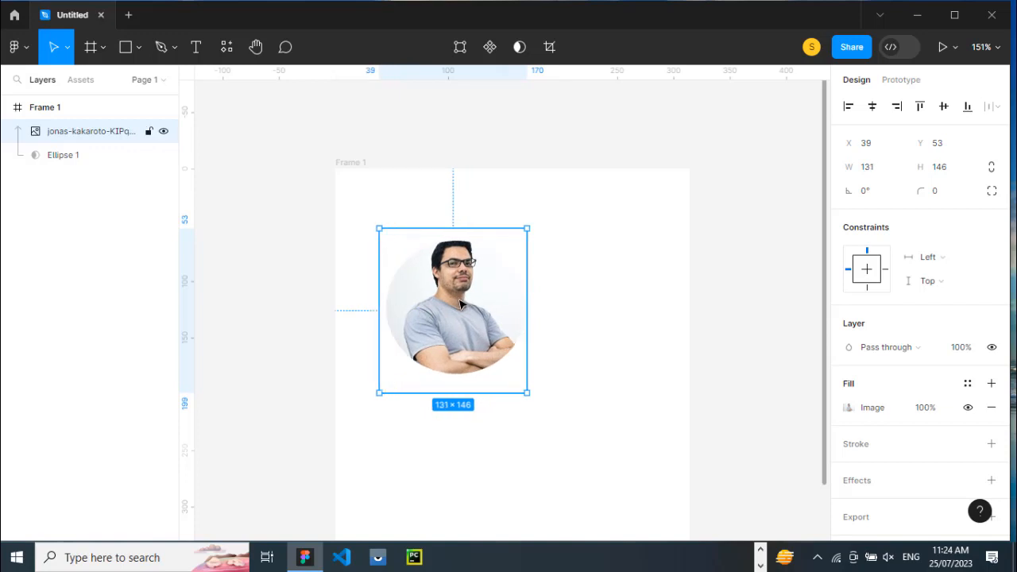
{"action": "left_click_drag", "start_coordinate": [464, 305], "coordinate": [458, 324]}
{"action": "left_click", "coordinate": [588, 384]}
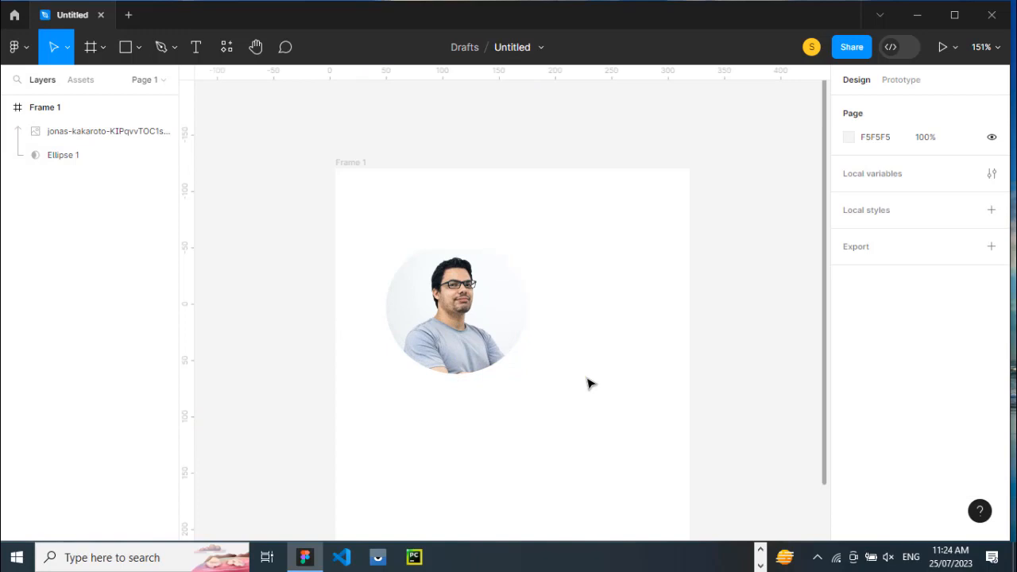
{"action": "left_click", "coordinate": [441, 318]}
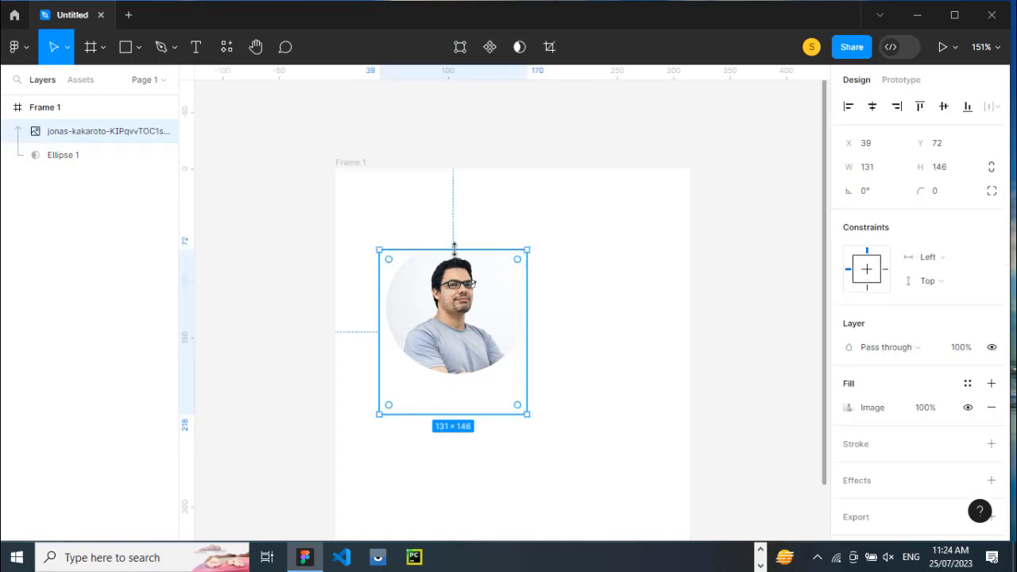
{"action": "left_click_drag", "start_coordinate": [453, 246], "coordinate": [454, 237]}
{"action": "left_click", "coordinate": [569, 328]}
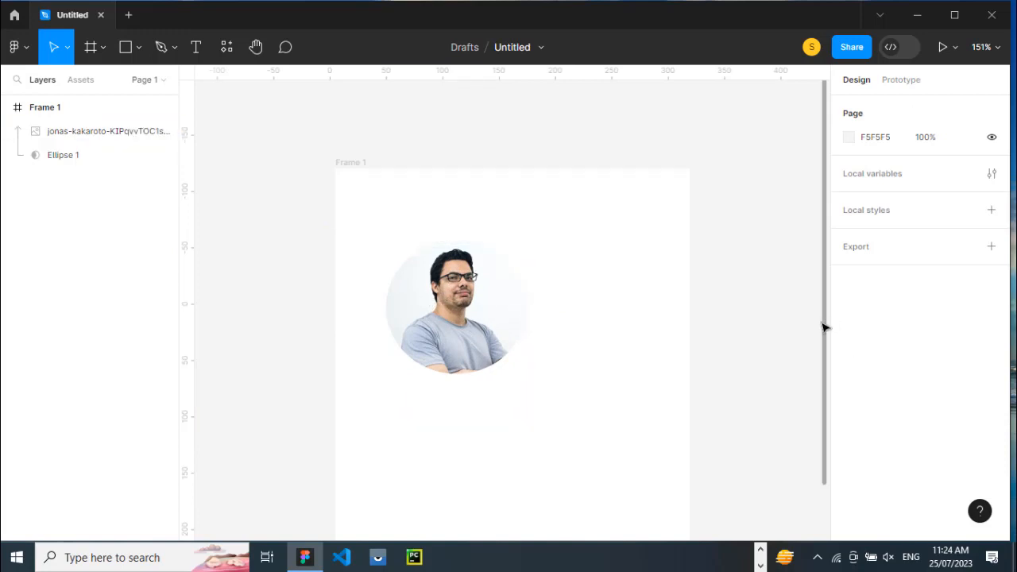
- Delete the masked photo together with its ellipse from Frame 1
{"action": "left_click_drag", "start_coordinate": [829, 334], "coordinate": [829, 424]}
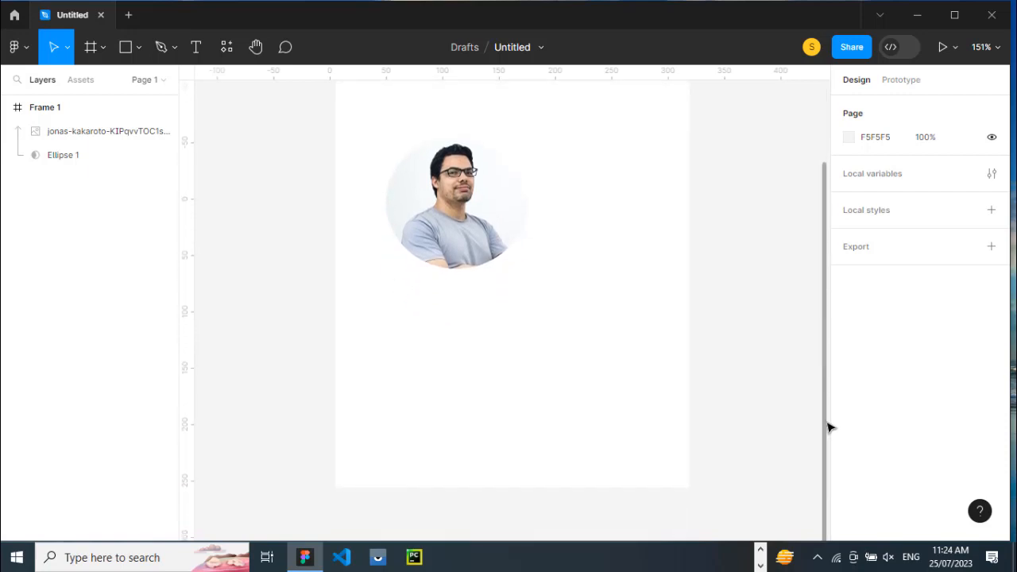
{"action": "left_click", "coordinate": [469, 229]}
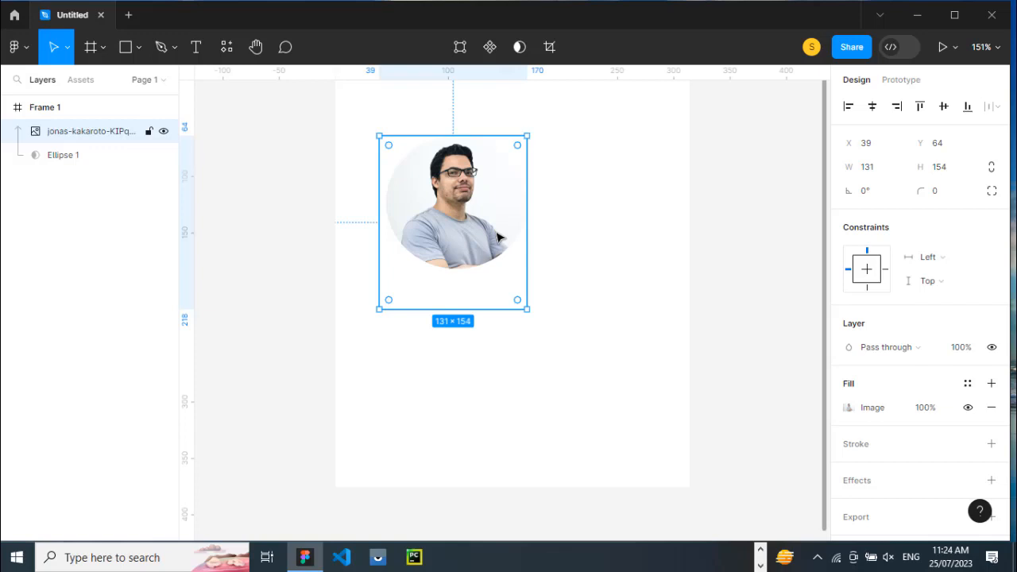
{"action": "left_click", "coordinate": [529, 341]}
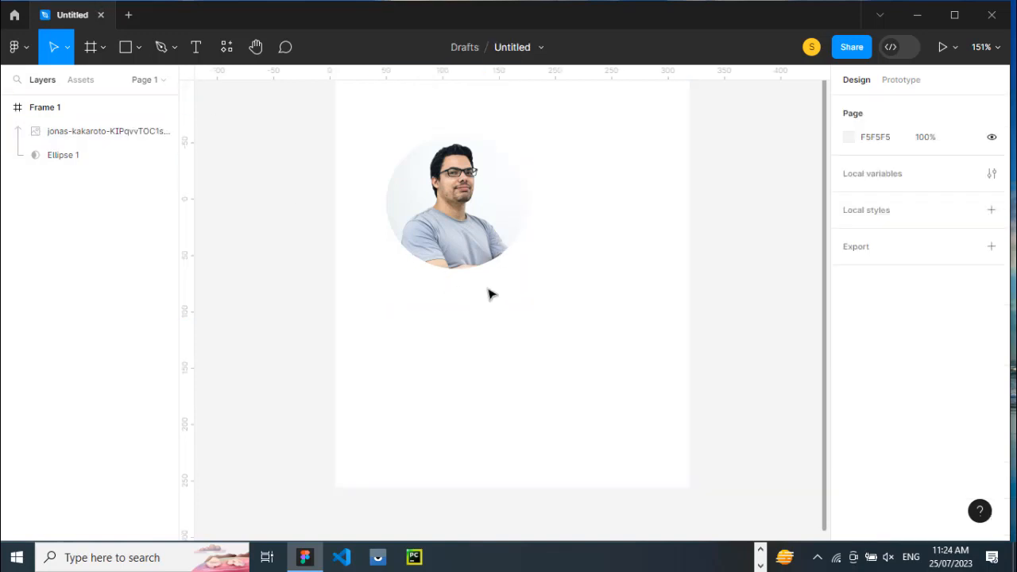
{"action": "left_click_drag", "start_coordinate": [347, 115], "coordinate": [512, 280]}
{"action": "key", "text": "Delete"}
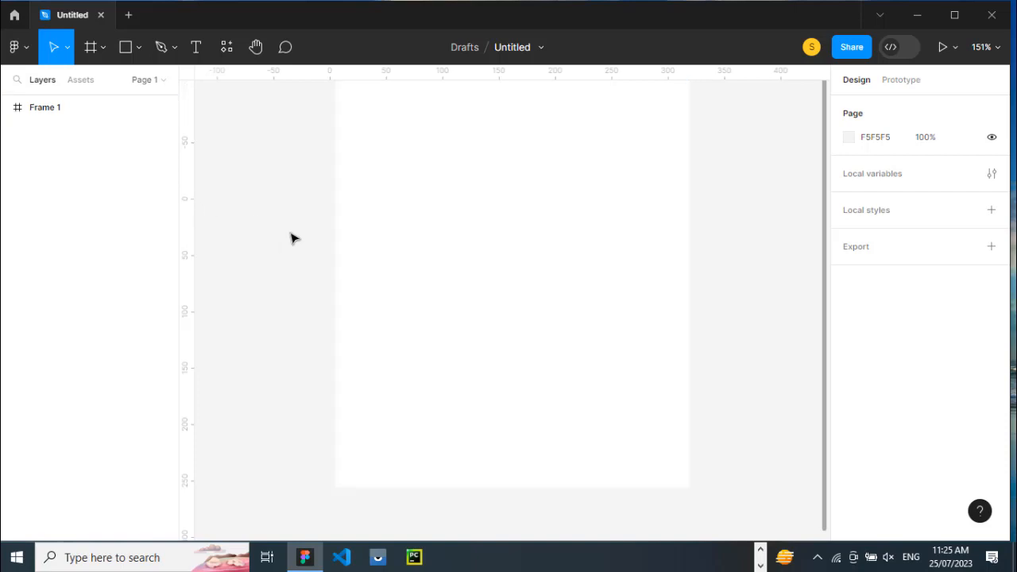
- Place the background-removed scrubs photo in Frame 1, sized about 148 × 173 and positioned around X 58, Y 72
{"action": "key", "text": "ctrl+shift+k"}
{"action": "left_click", "coordinate": [183, 159]}
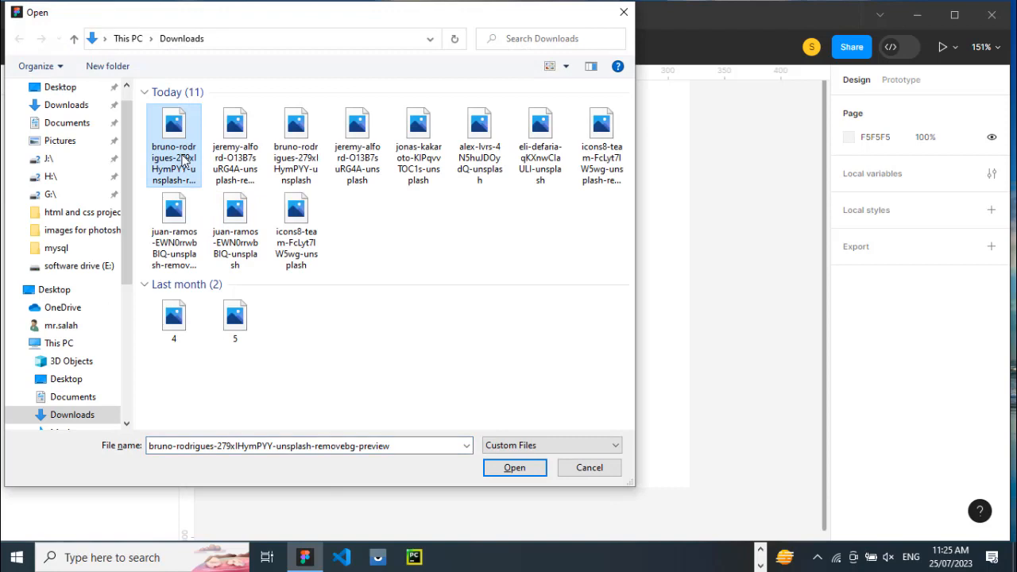
{"action": "left_click", "coordinate": [515, 468]}
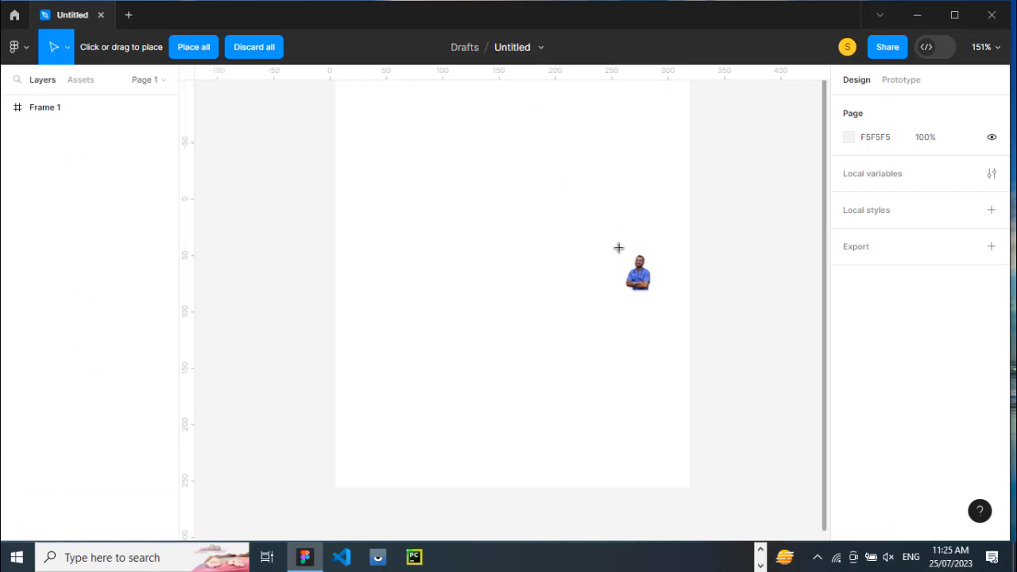
{"action": "left_click_drag", "start_coordinate": [618, 238], "coordinate": [472, 90]}
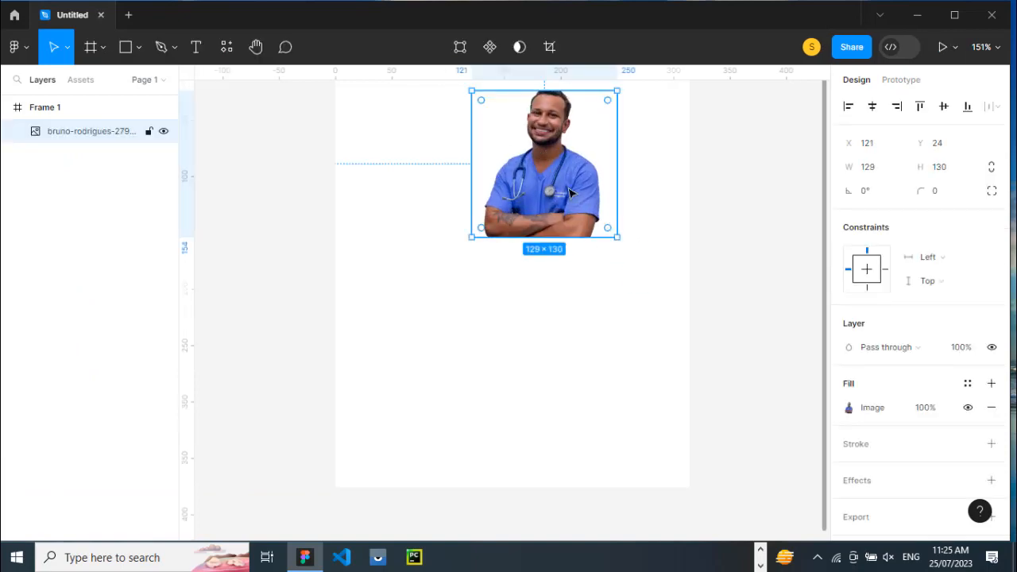
{"action": "left_click_drag", "start_coordinate": [617, 236], "coordinate": [635, 285]}
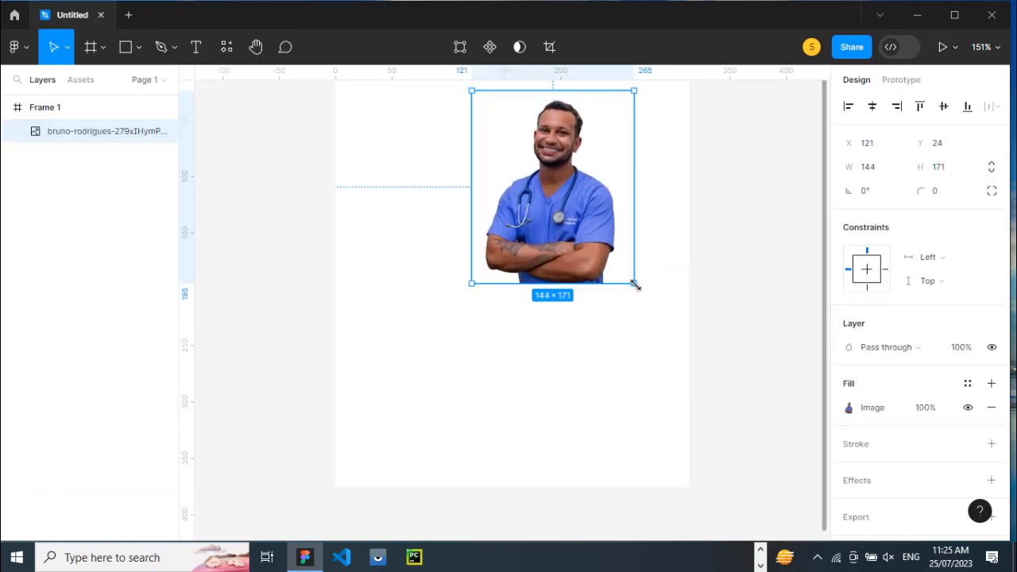
{"action": "left_click_drag", "start_coordinate": [590, 254], "coordinate": [643, 295]}
{"action": "left_click_drag", "start_coordinate": [590, 264], "coordinate": [465, 267]}
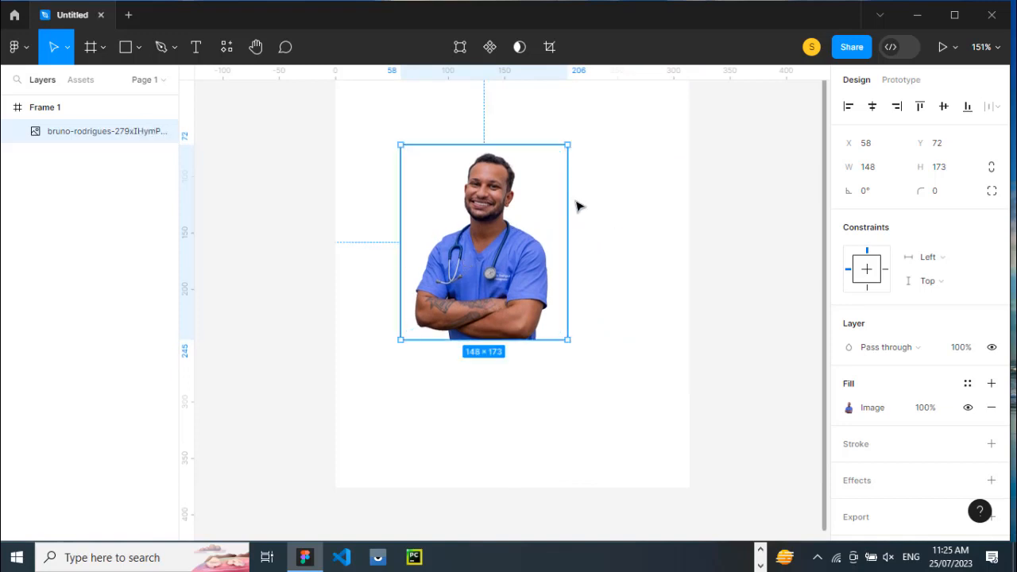
- Draw a circle about 125 × 125 over the scrubs photo and position it around X 73, Y 125
{"action": "left_click", "coordinate": [140, 48]}
{"action": "left_click", "coordinate": [114, 143]}
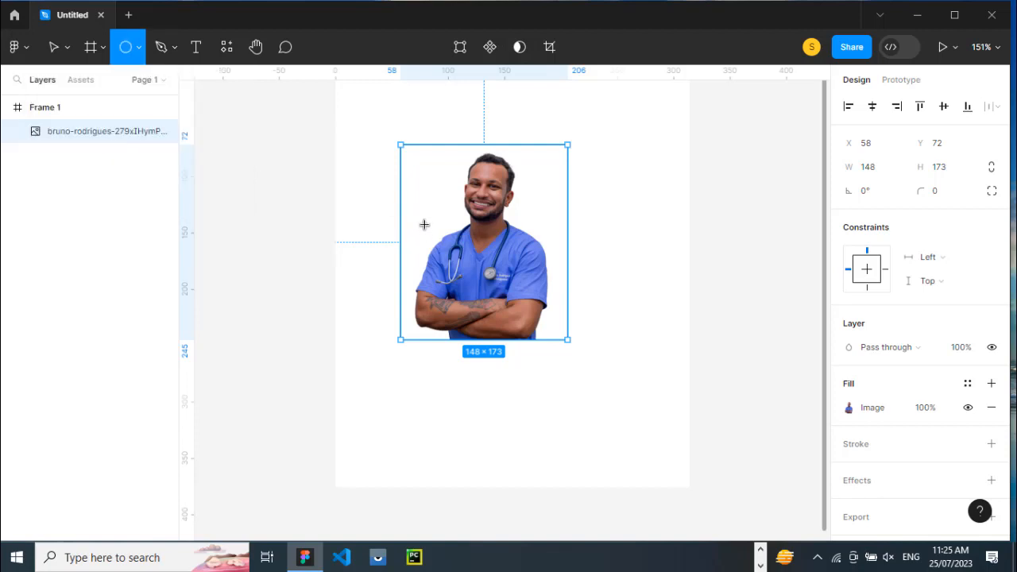
{"action": "left_click_drag", "start_coordinate": [425, 222], "coordinate": [554, 368]}
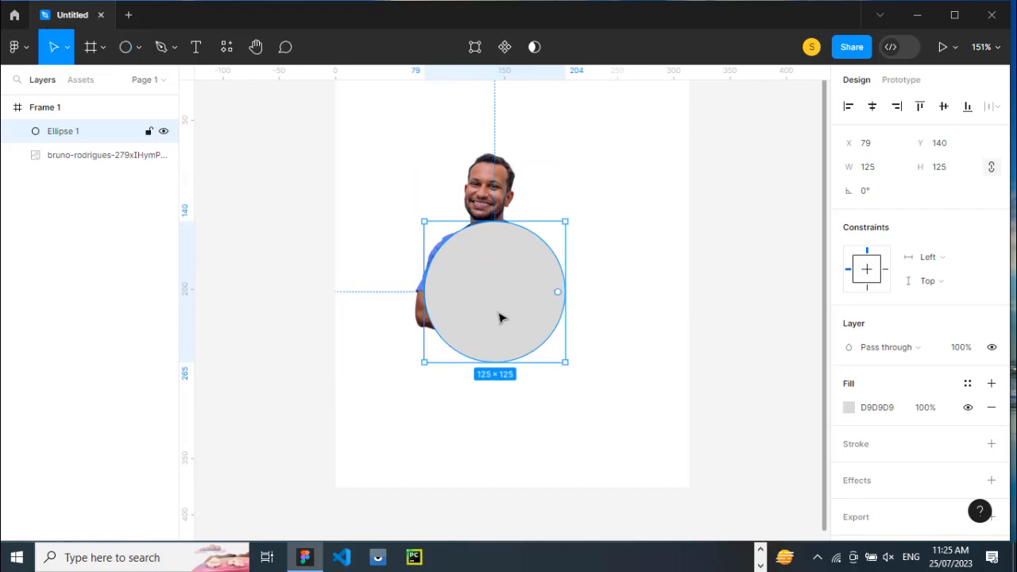
{"action": "left_click_drag", "start_coordinate": [500, 311], "coordinate": [492, 295]}
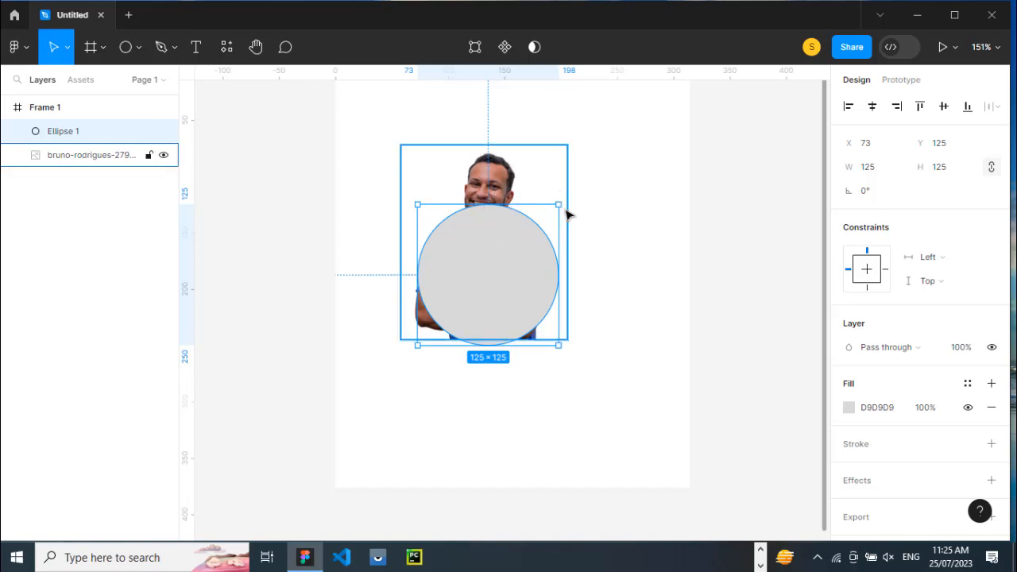
- Enlarge Frame 1 to about 578 × 573 and move it to around X 72, Y -148
{"action": "left_click", "coordinate": [582, 350]}
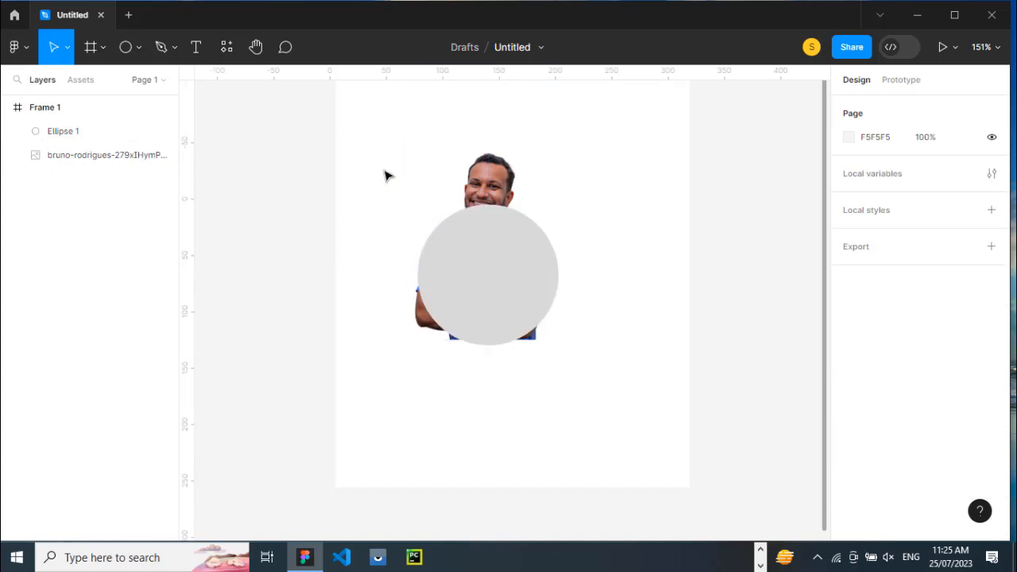
{"action": "left_click_drag", "start_coordinate": [389, 150], "coordinate": [546, 326]}
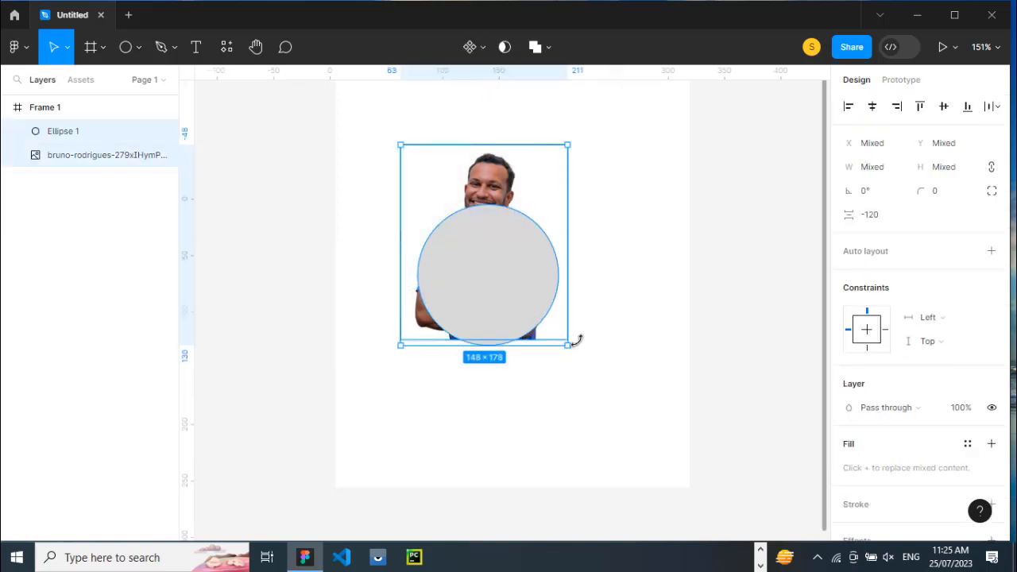
{"action": "left_click", "coordinate": [676, 490]}
{"action": "left_click", "coordinate": [41, 110]}
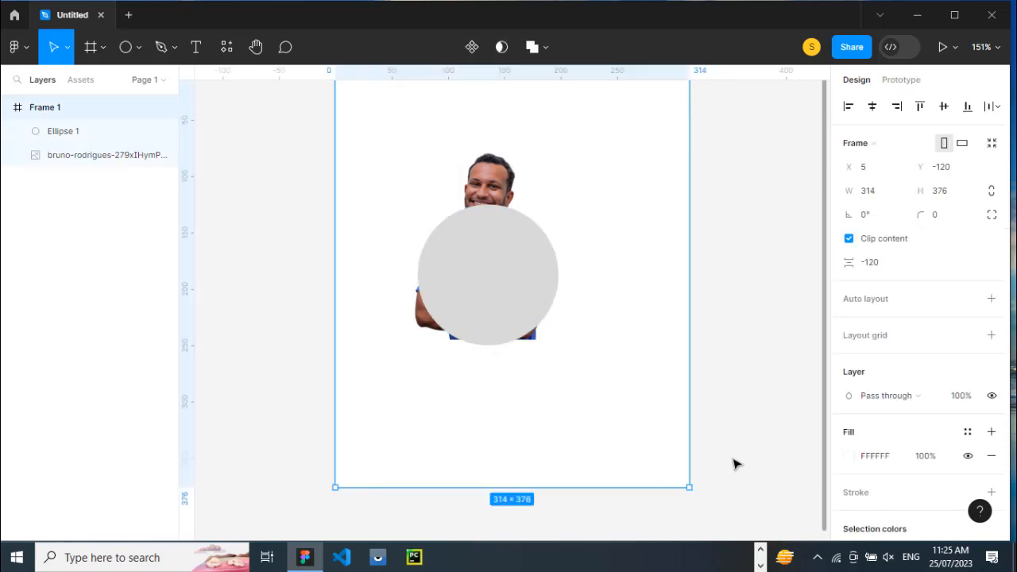
{"action": "left_click_drag", "start_coordinate": [689, 488], "coordinate": [830, 457]}
{"action": "scroll", "coordinate": [612, 361], "scroll_direction": "up", "scroll_amount": 8}
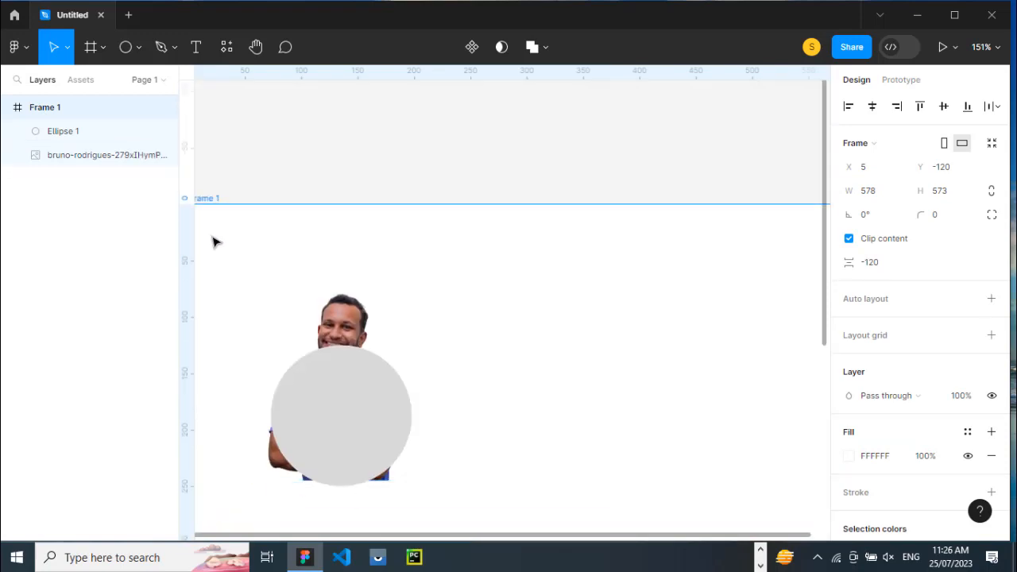
{"action": "left_click_drag", "start_coordinate": [219, 201], "coordinate": [335, 272]}
{"action": "scroll", "coordinate": [329, 257], "scroll_direction": "down", "scroll_amount": 3}
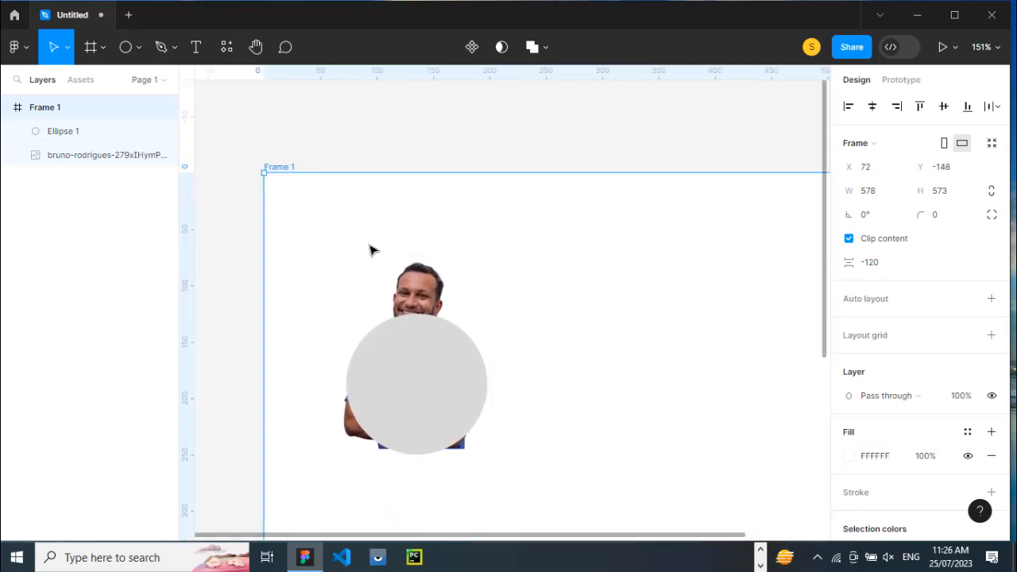
- Duplicate the circle and scrubs photo together into the empty area to their right within Frame 1
{"action": "left_click", "coordinate": [396, 285]}
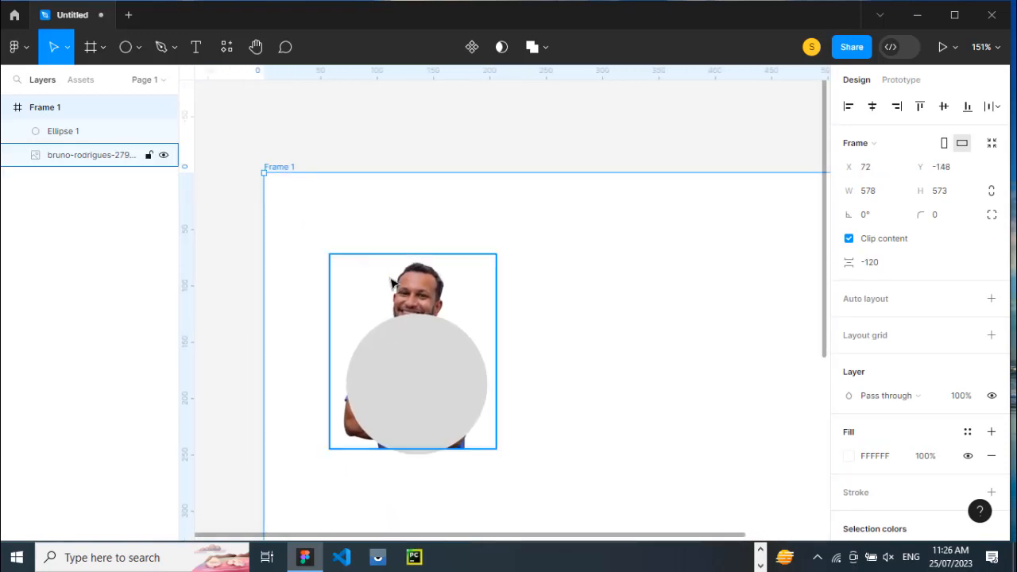
{"action": "left_click", "coordinate": [105, 132], "text": "shift"}
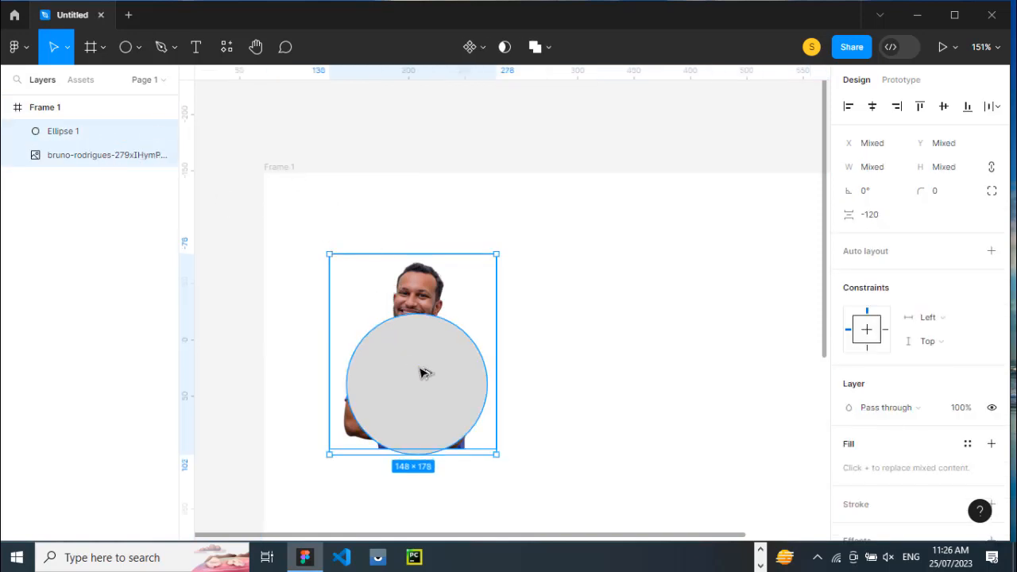
{"action": "left_click_drag", "start_coordinate": [424, 373], "coordinate": [698, 373]}
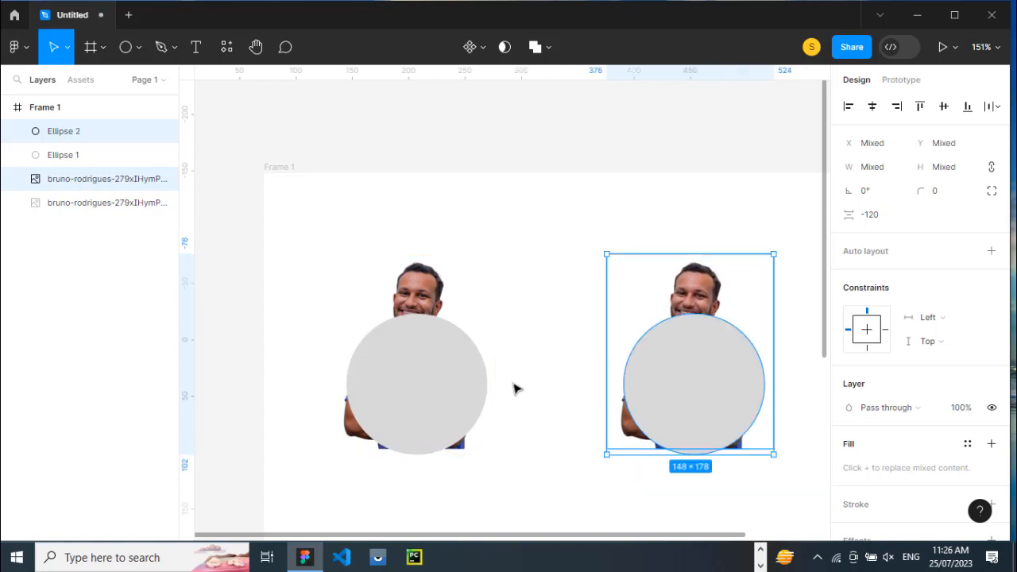
- Send the original circle to the back and use it as a mask for the original scrubs photo
{"action": "left_click", "coordinate": [458, 385]}
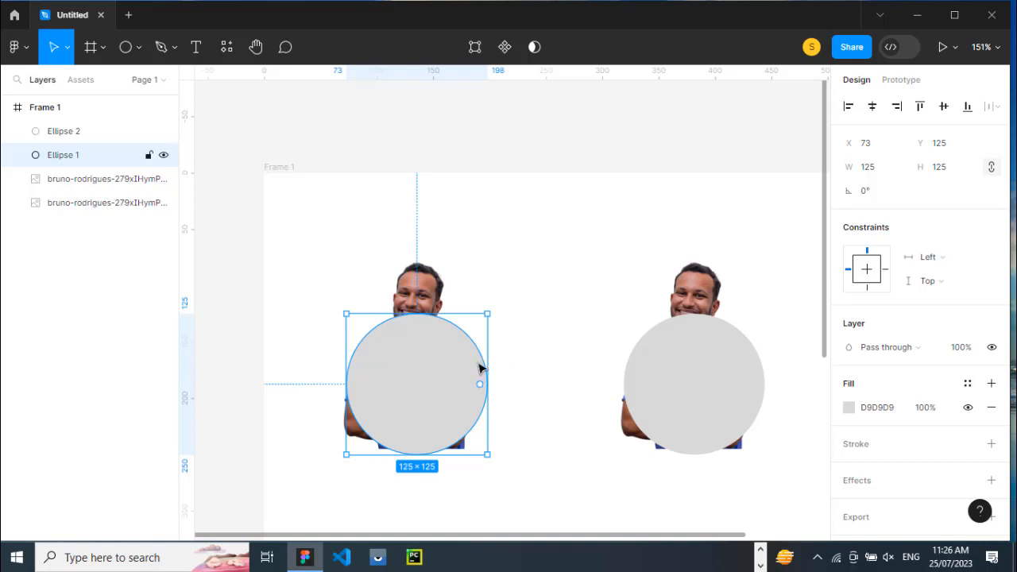
{"action": "key", "text": "ctrl+shift+["}
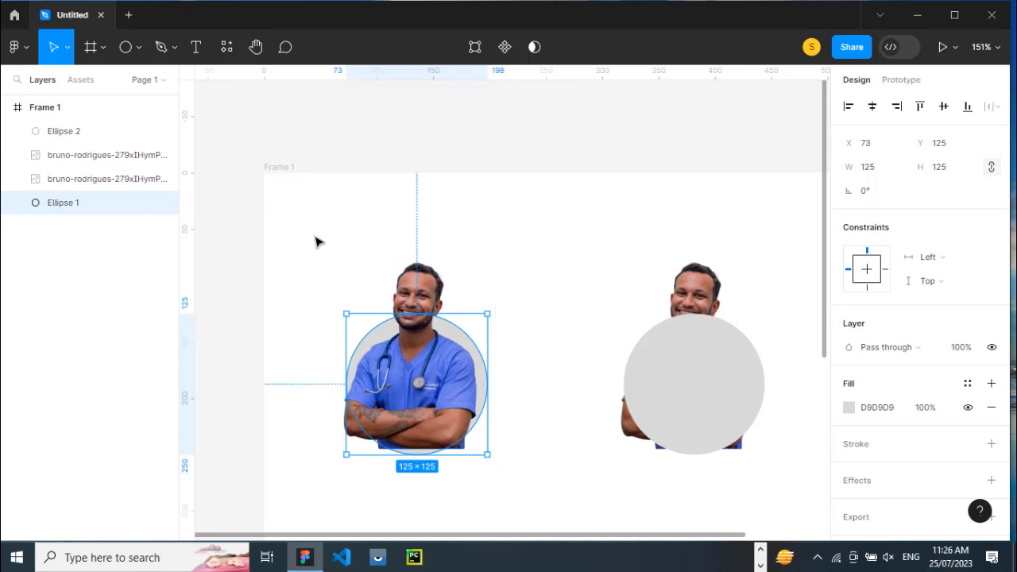
{"action": "left_click_drag", "start_coordinate": [317, 236], "coordinate": [525, 463]}
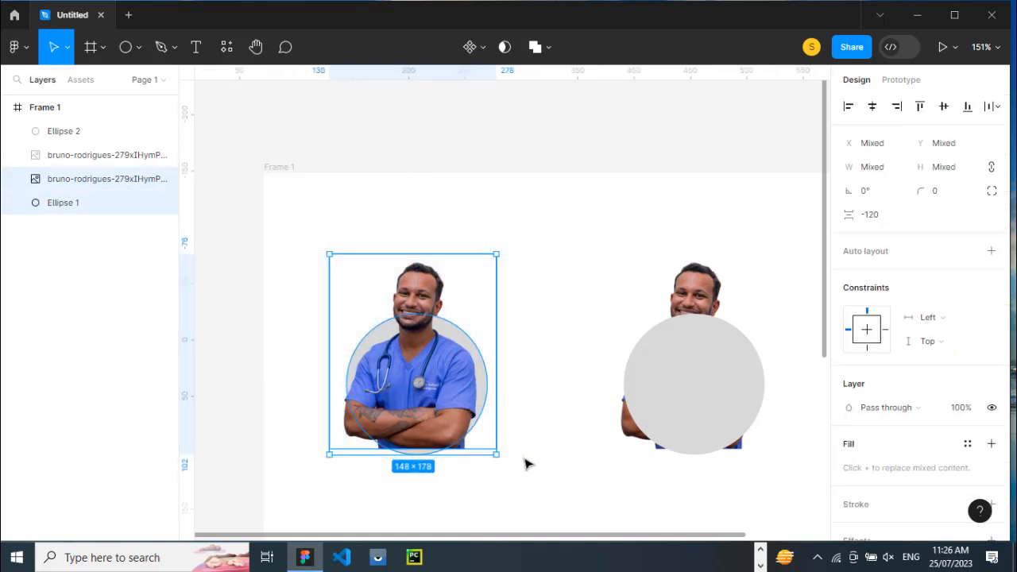
{"action": "left_click", "coordinate": [504, 47]}
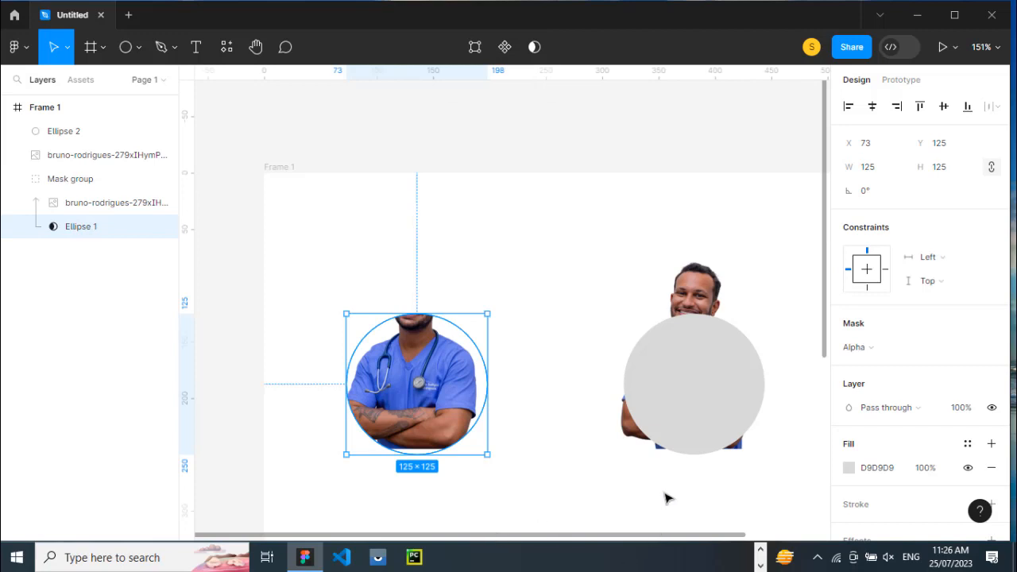
- Move the duplicated circle onto the masked photo at X 73, Y 125 and send it to the back
{"action": "left_click", "coordinate": [682, 416]}
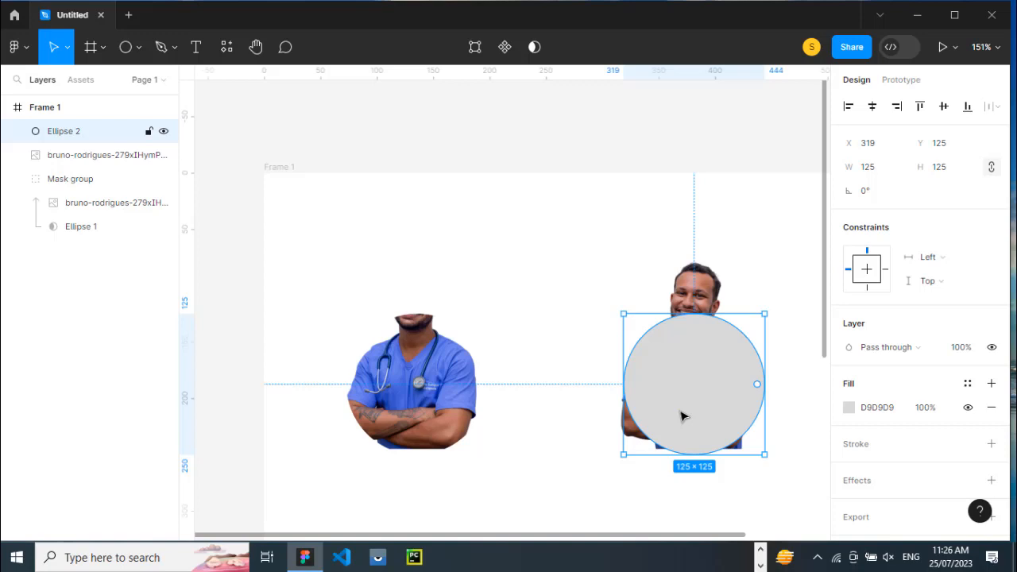
{"action": "left_click_drag", "start_coordinate": [669, 417], "coordinate": [401, 413]}
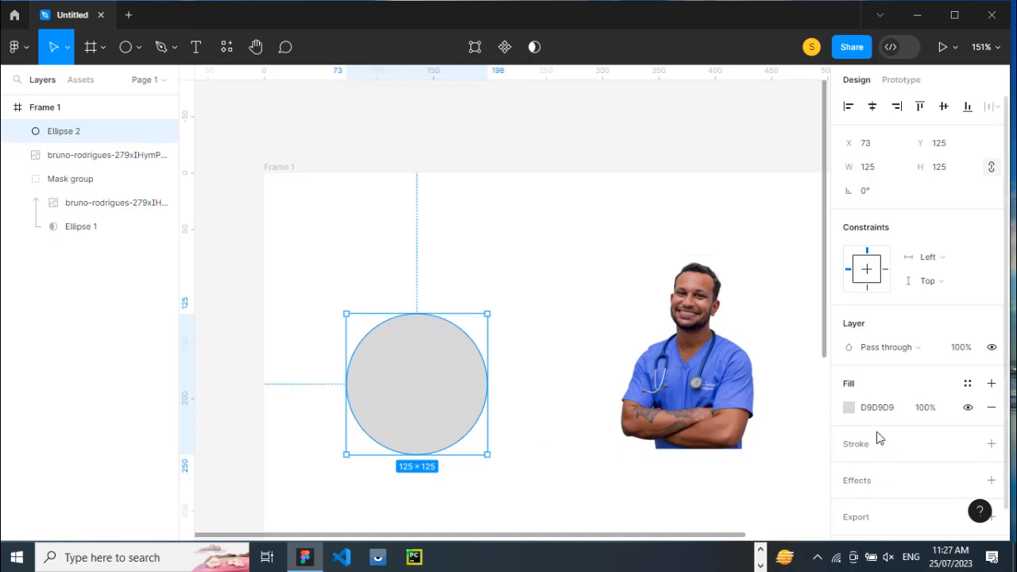
{"action": "key", "text": "ctrl+shift+bracketleft"}
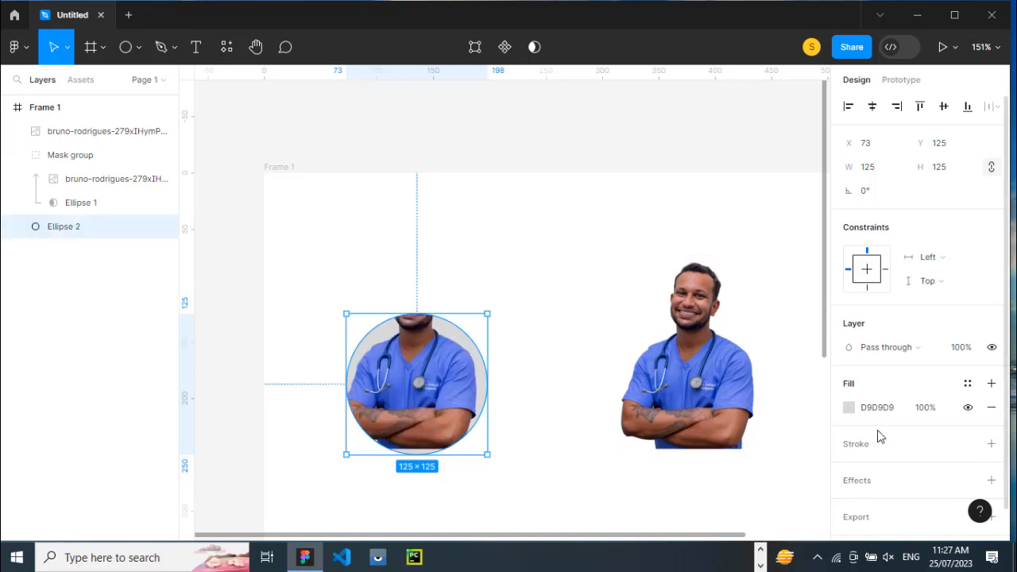
- Change the fill of the circle behind the masked photo to red FE0000
{"action": "left_click", "coordinate": [849, 407]}
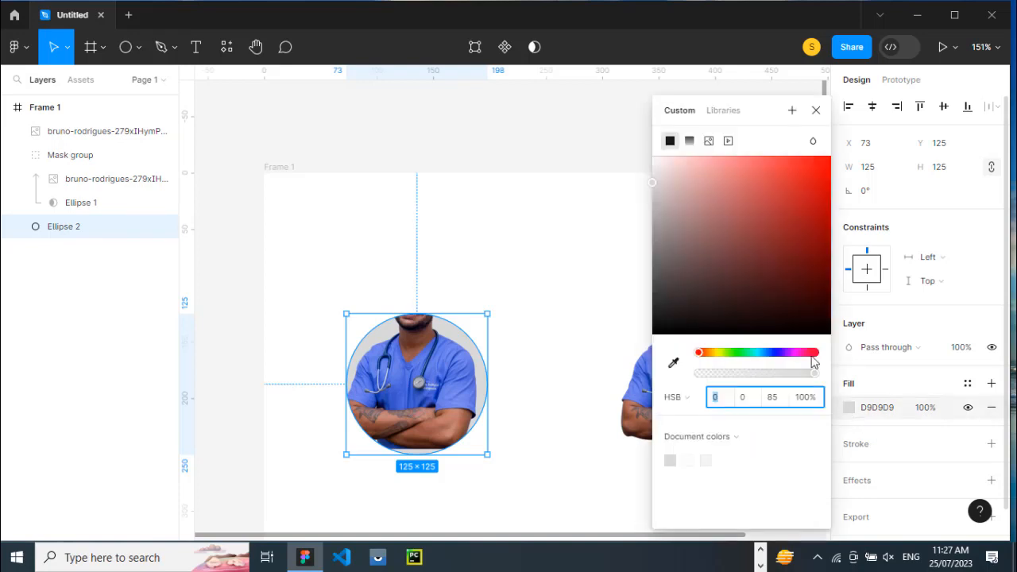
{"action": "left_click_drag", "start_coordinate": [797, 259], "coordinate": [834, 165]}
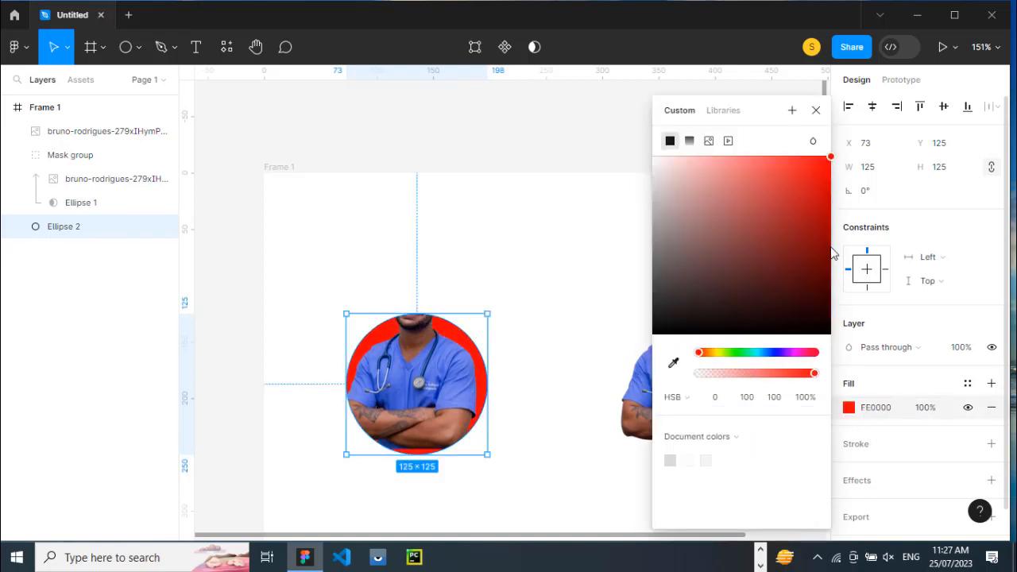
{"action": "left_click", "coordinate": [816, 110]}
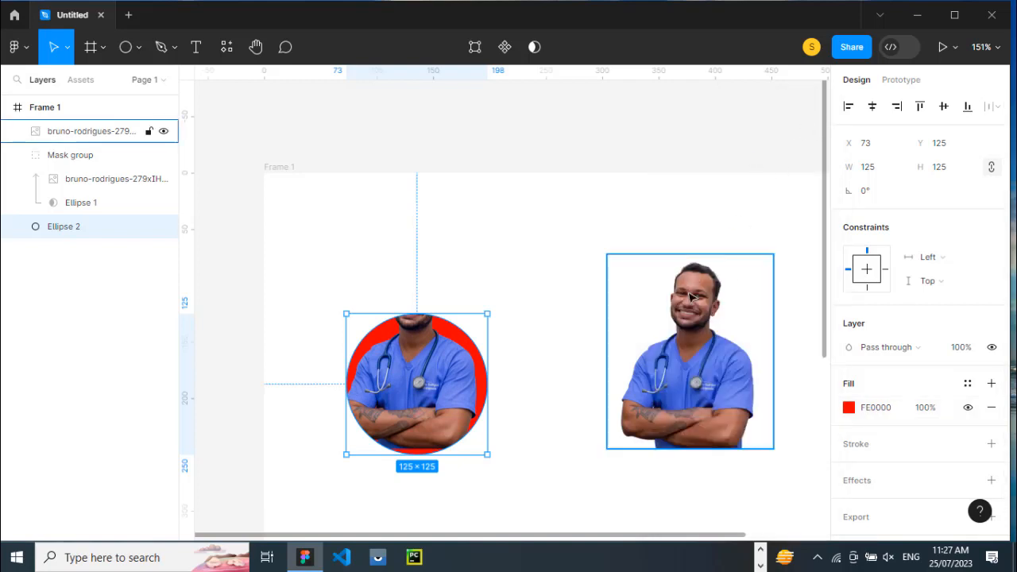
- Move the unmasked scrubs photo over the red circle, lining it up with the masked photo around X 58, Y 71
{"action": "left_click_drag", "start_coordinate": [698, 369], "coordinate": [462, 416]}
{"action": "scroll", "coordinate": [462, 416], "scroll_direction": "down", "scroll_amount": 5}
{"action": "scroll", "coordinate": [461, 414], "scroll_direction": "up", "scroll_amount": 3}
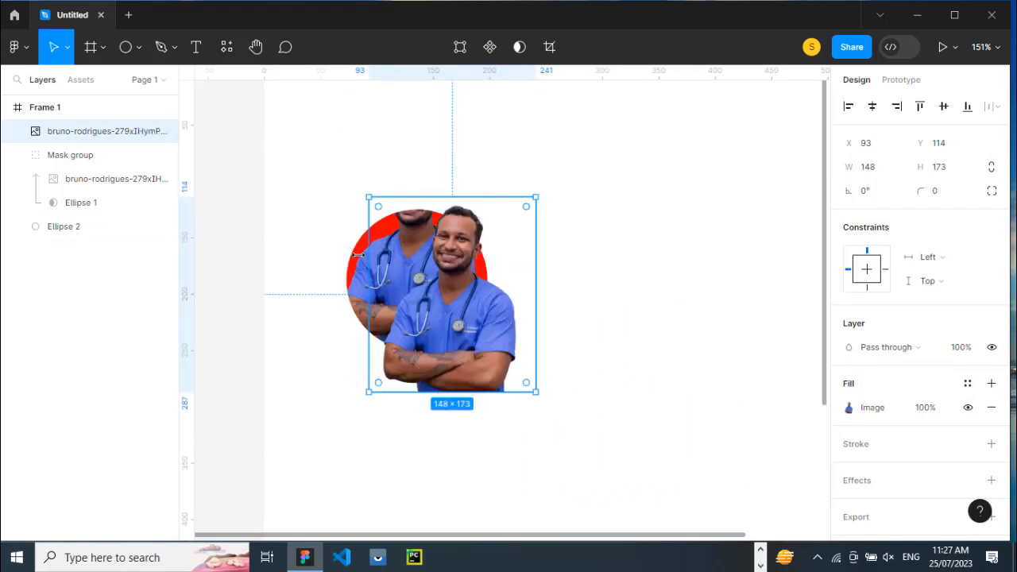
{"action": "scroll", "coordinate": [448, 349], "scroll_direction": "up", "scroll_amount": 5}
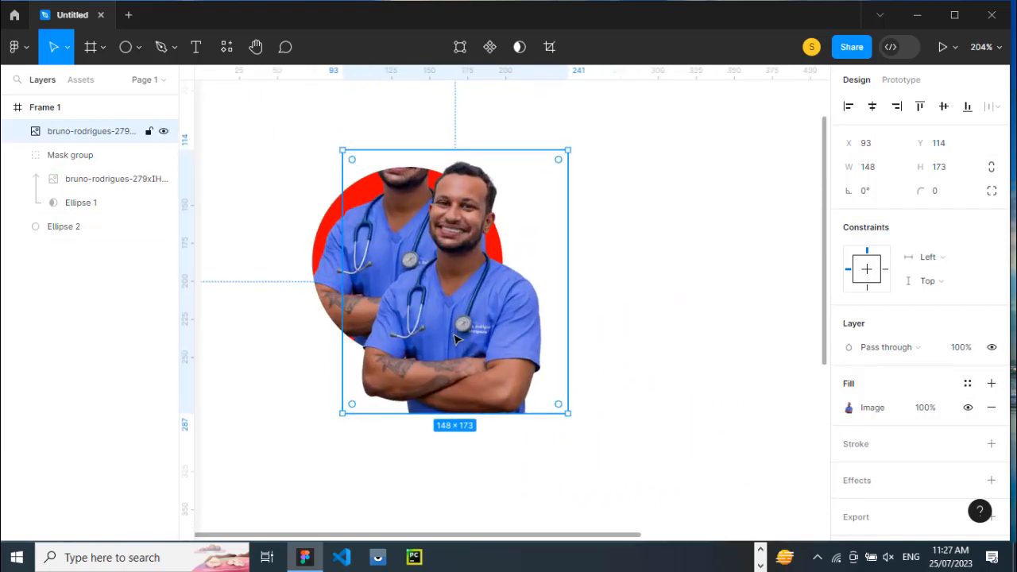
{"action": "left_click_drag", "start_coordinate": [459, 343], "coordinate": [395, 273]}
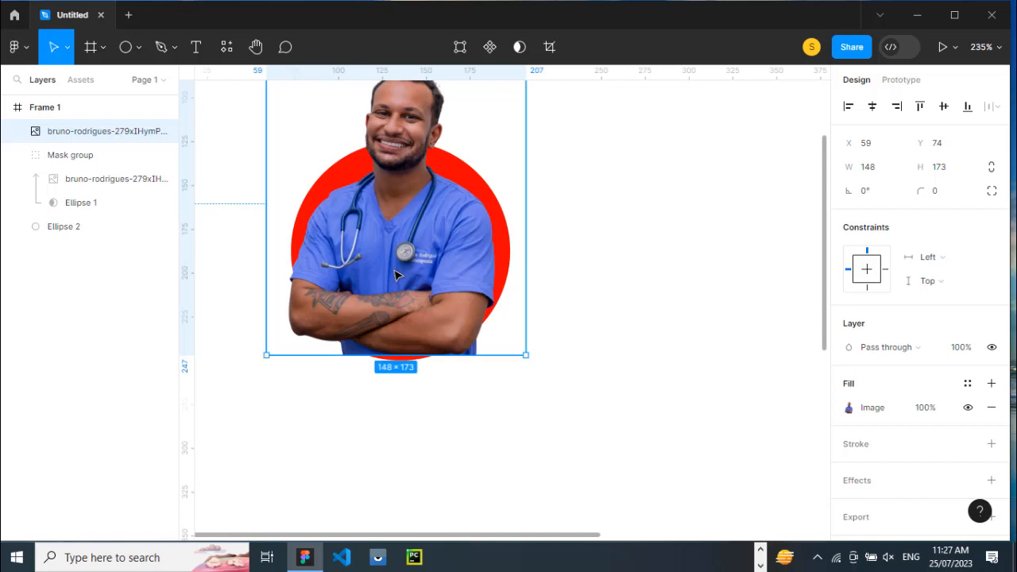
{"action": "left_click_drag", "start_coordinate": [395, 275], "coordinate": [393, 270]}
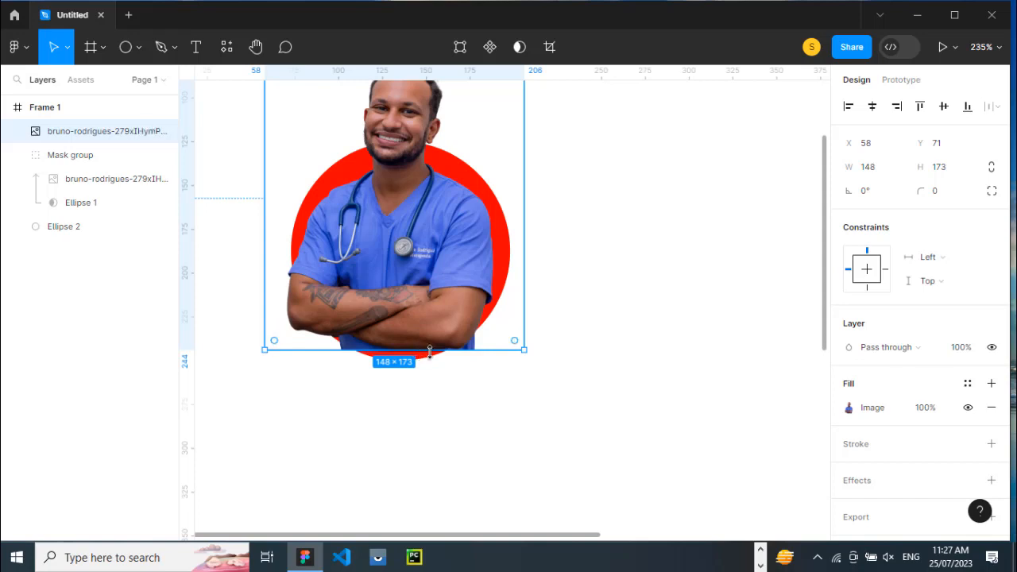
- Shorten the unmasked photo to a height of about 170 and round only its lower-right corner to a radius of about 49
{"action": "mouse_move", "coordinate": [432, 348]}
{"action": "left_mouse_down"}
{"action": "mouse_move", "coordinate": [431, 339]}
{"action": "mouse_move", "coordinate": [431, 350]}
{"action": "left_mouse_up"}
{"action": "left_click_drag", "start_coordinate": [377, 349], "coordinate": [378, 344]}
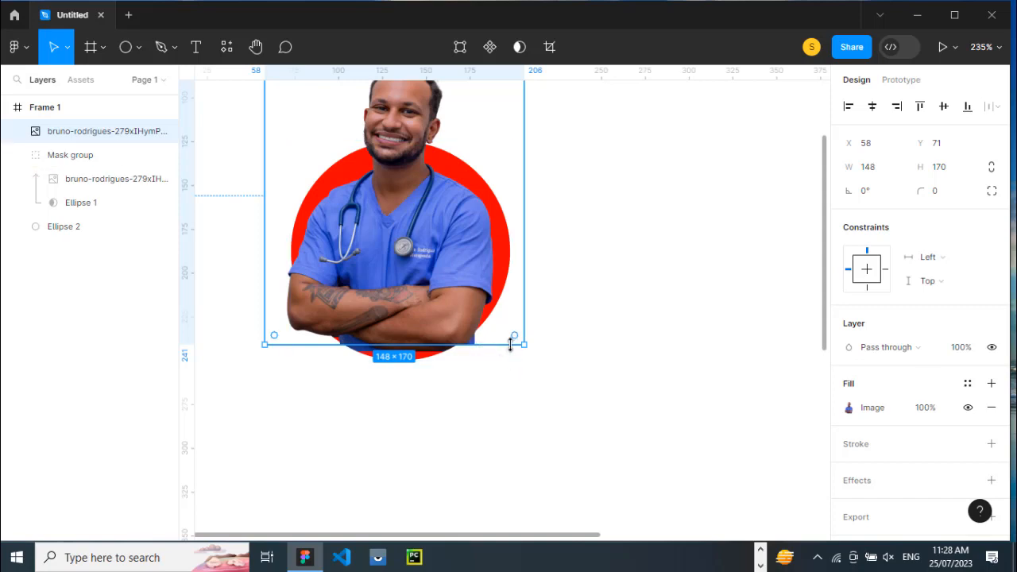
{"action": "left_click", "coordinate": [526, 371]}
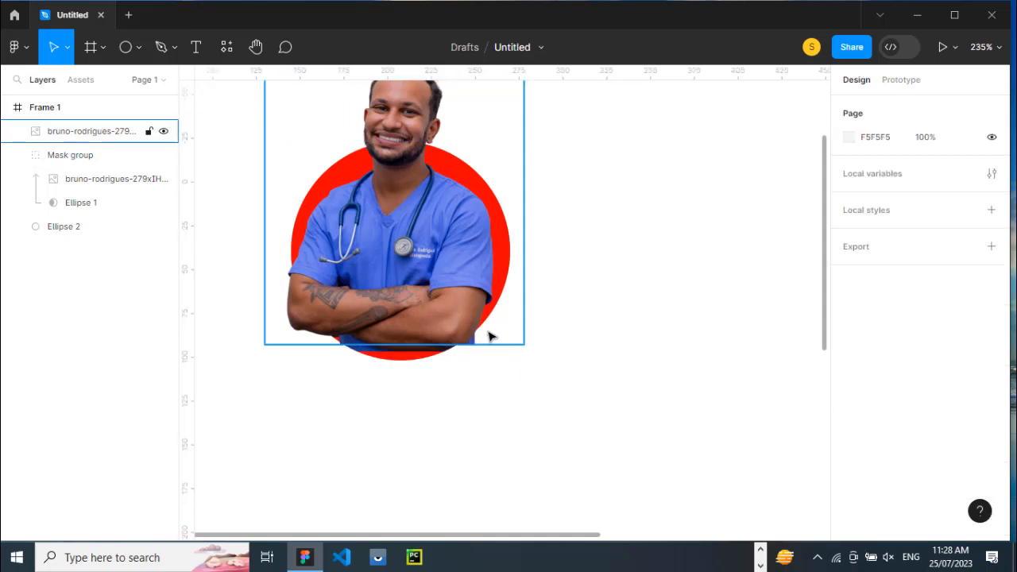
{"action": "left_click", "coordinate": [489, 342]}
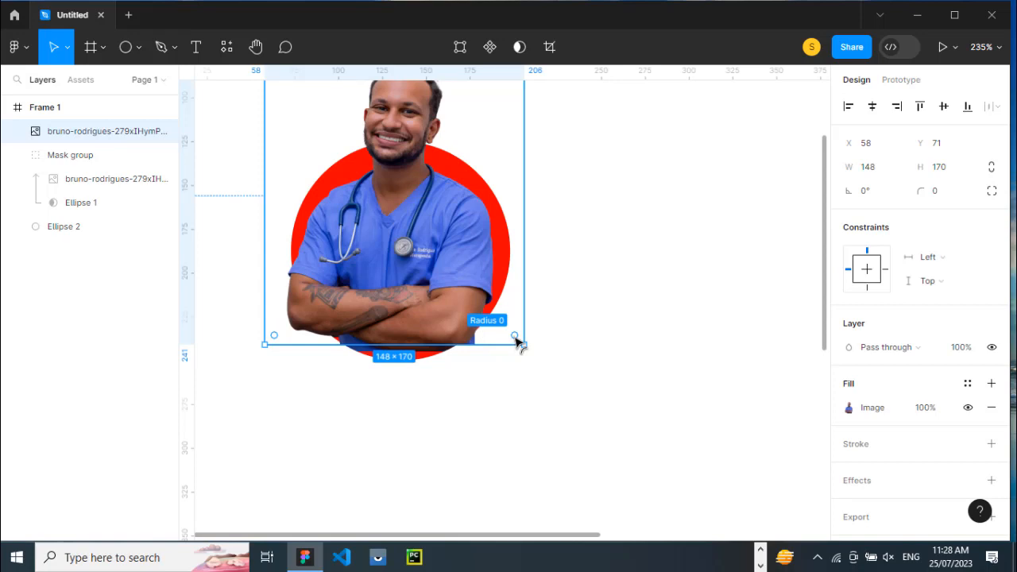
{"action": "mouse_move", "coordinate": [517, 340]}
{"action": "left_mouse_down"}
{"action": "mouse_move", "coordinate": [485, 331]}
{"action": "mouse_move", "coordinate": [513, 342]}
{"action": "left_mouse_up"}
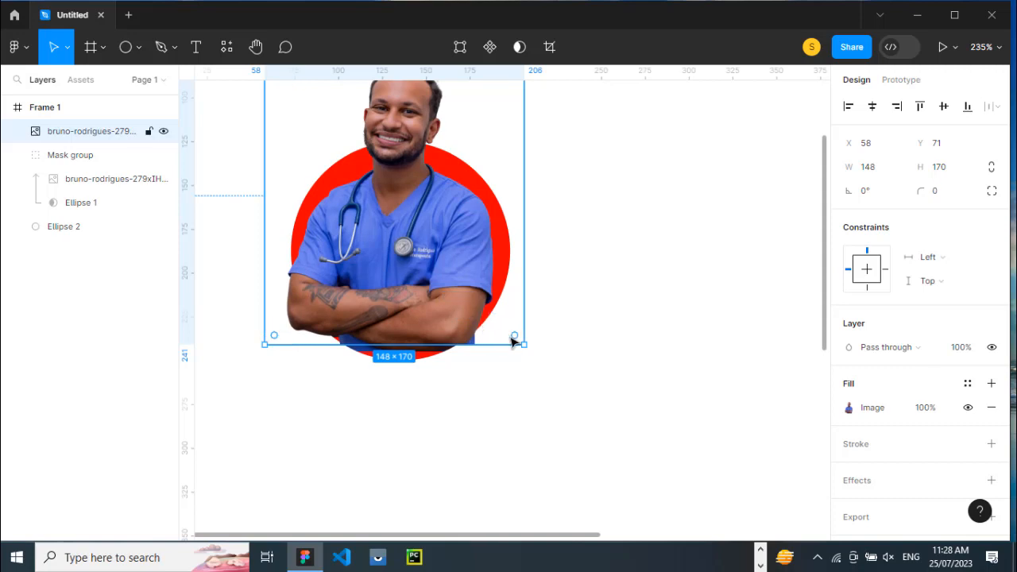
{"action": "left_click_drag", "start_coordinate": [505, 339], "coordinate": [477, 229]}
{"action": "left_click", "coordinate": [581, 413]}
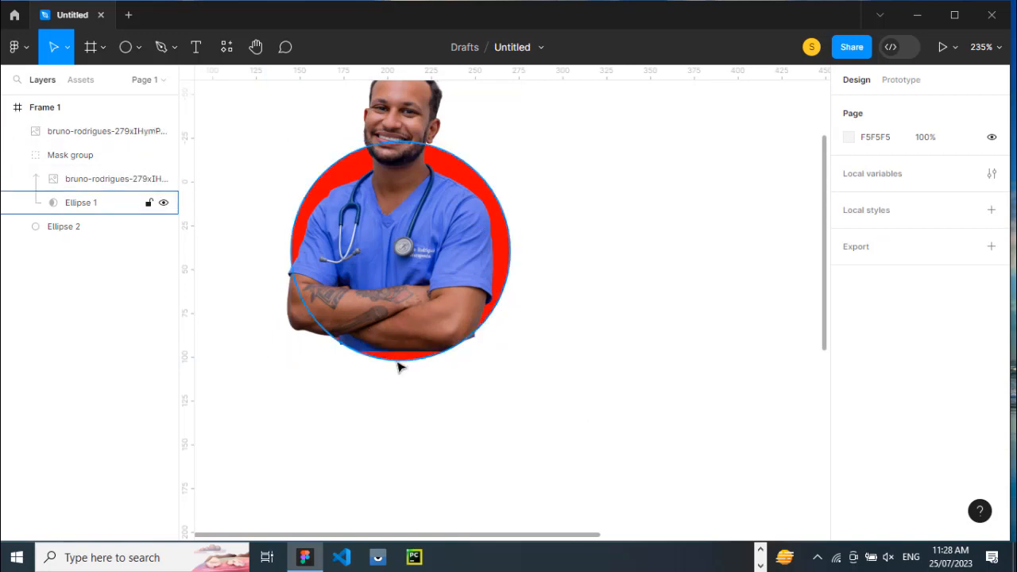
- Raise the unmasked photo's lower edge so its height is about 168
{"action": "scroll", "coordinate": [400, 364], "scroll_direction": "up", "scroll_amount": 5}
{"action": "left_click", "coordinate": [376, 323]}
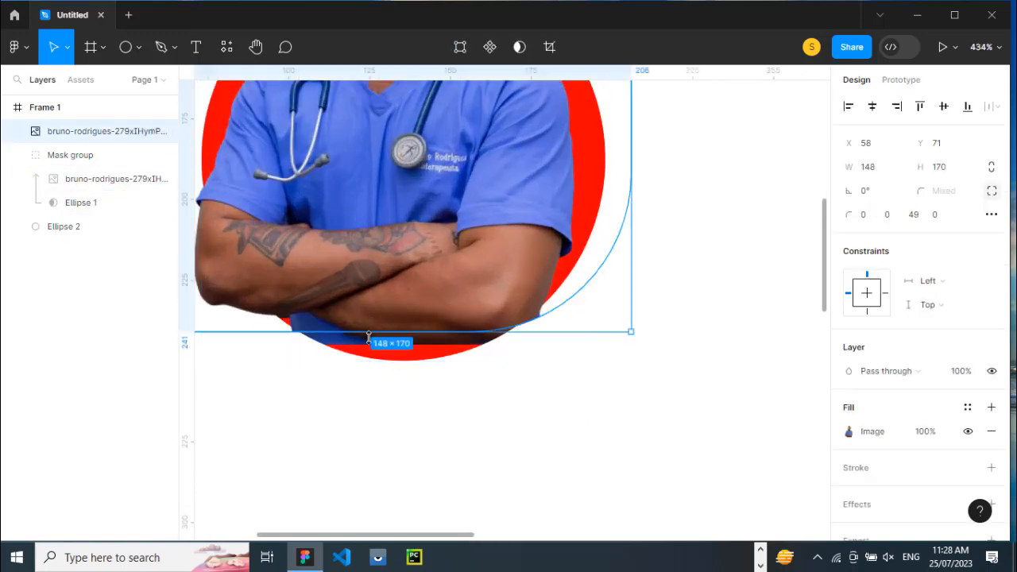
{"action": "left_click_drag", "start_coordinate": [374, 332], "coordinate": [377, 325]}
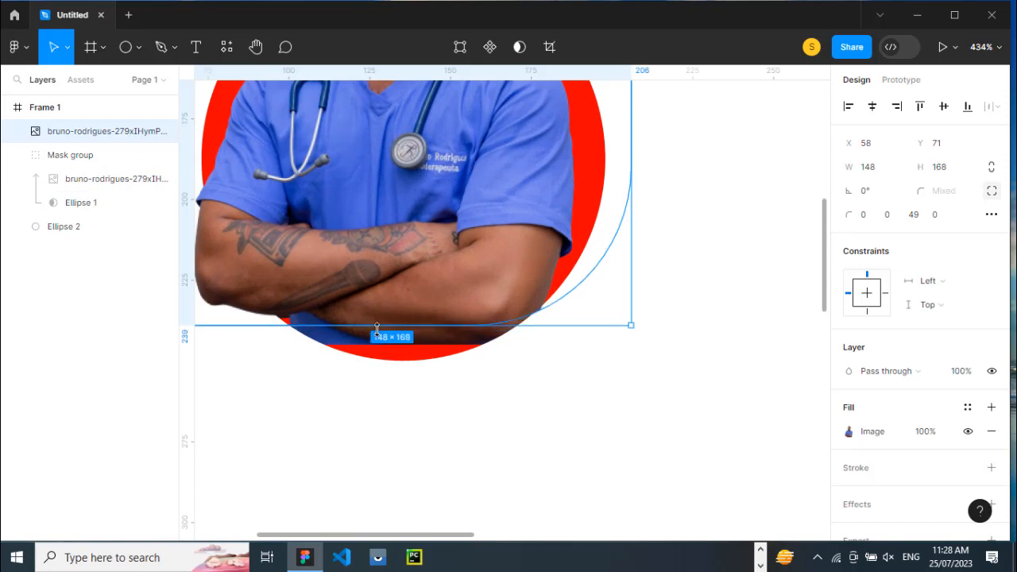
- Apply a corner radius of 49 to all corners of the unmasked photo
{"action": "left_click", "coordinate": [563, 379]}
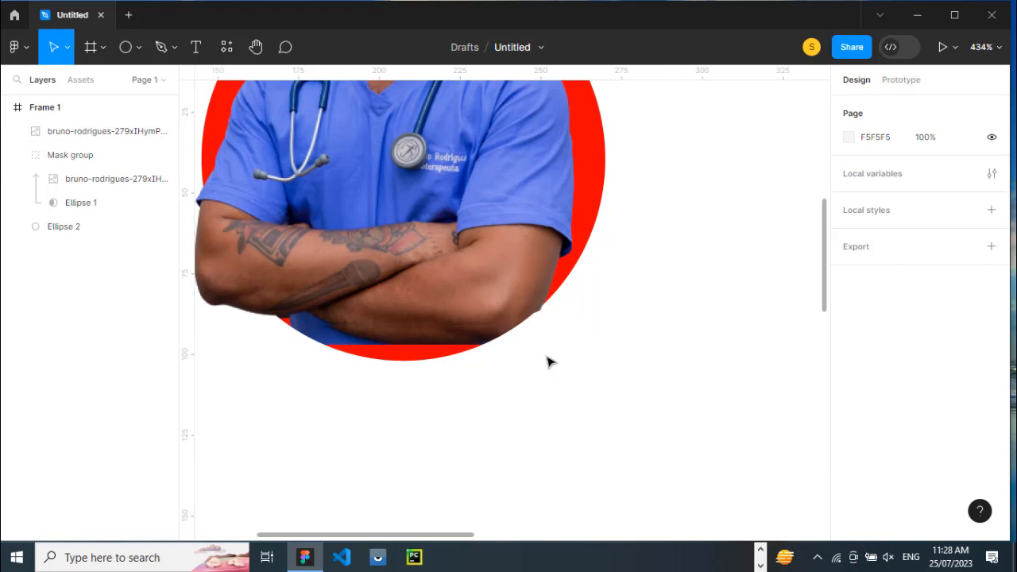
{"action": "left_click", "coordinate": [549, 315]}
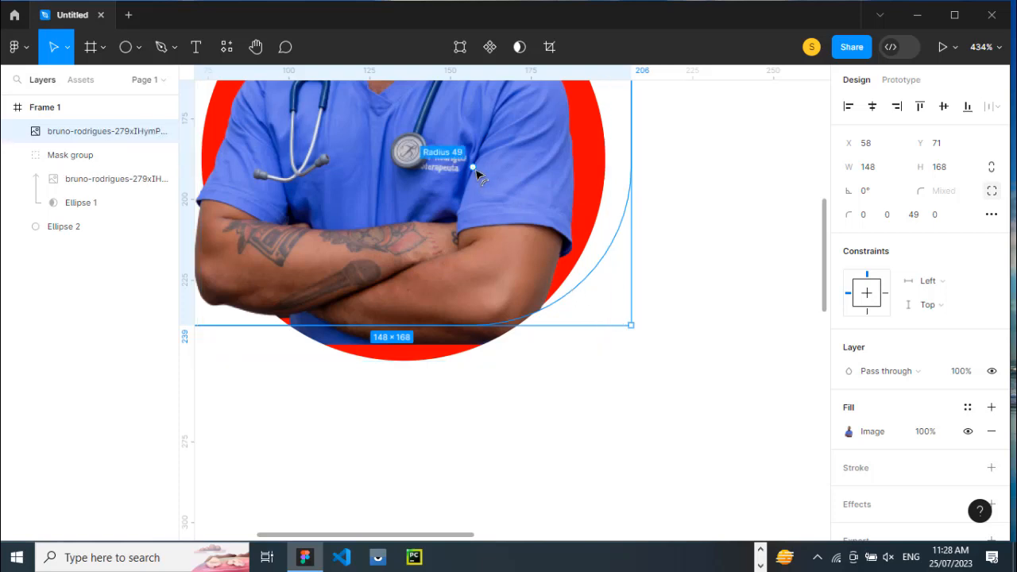
{"action": "left_click_drag", "start_coordinate": [476, 172], "coordinate": [471, 167]}
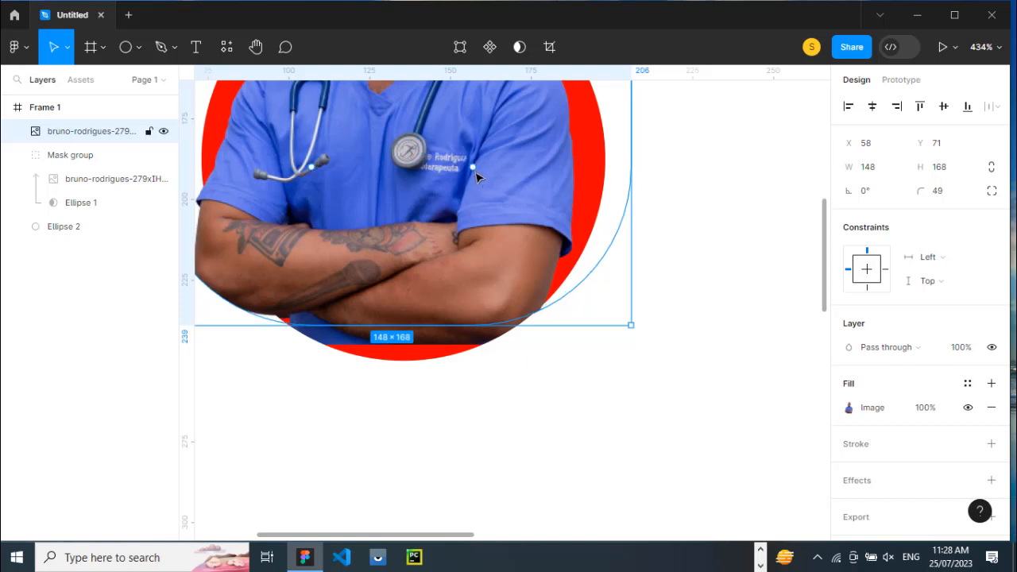
- Undo the corner radius applied to all corners of the unmasked scrubs photo and deselect it
{"action": "key", "text": "ctrl+z"}
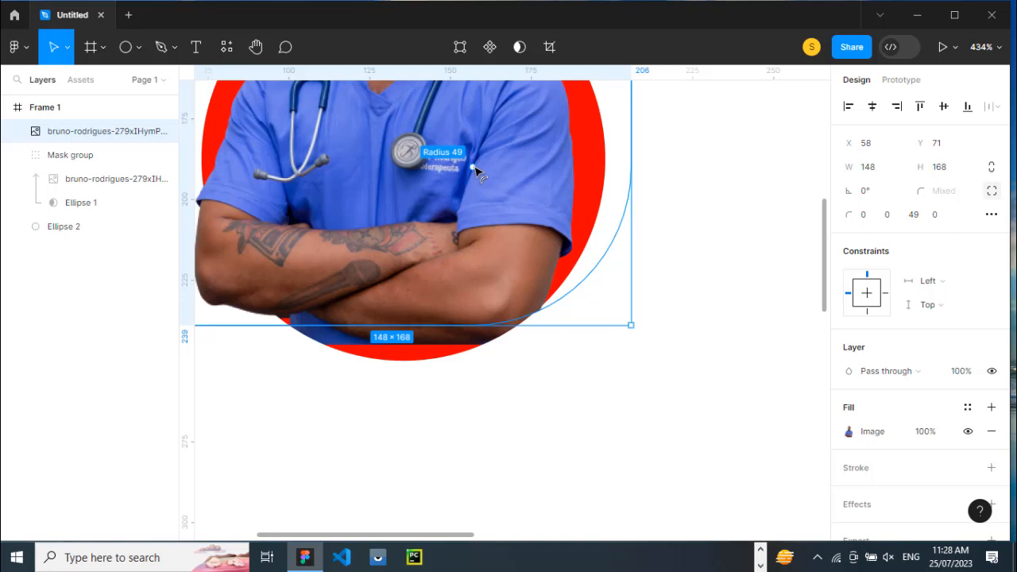
{"action": "left_click", "coordinate": [579, 379]}
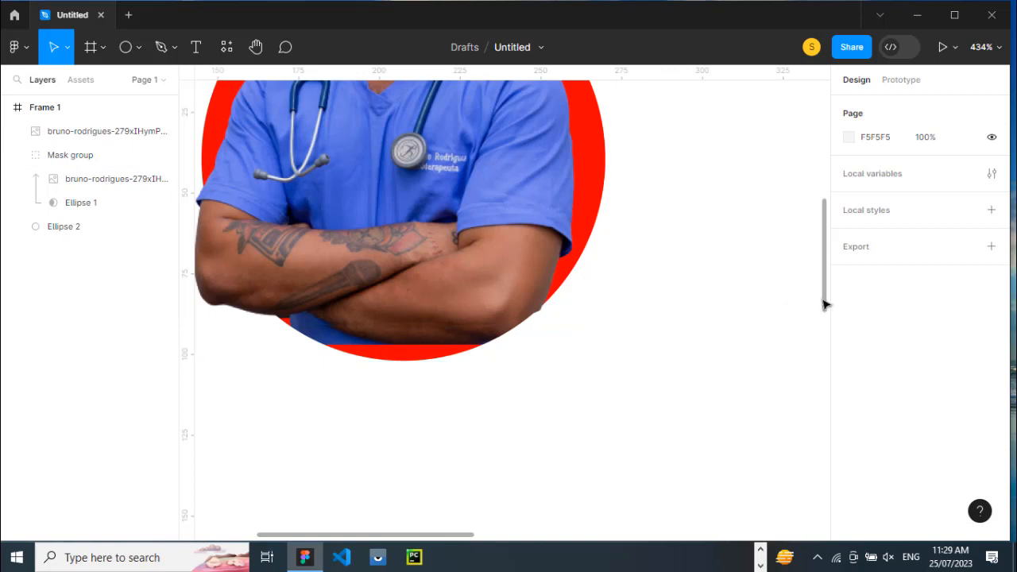
{"action": "left_click_drag", "start_coordinate": [823, 304], "coordinate": [818, 263]}
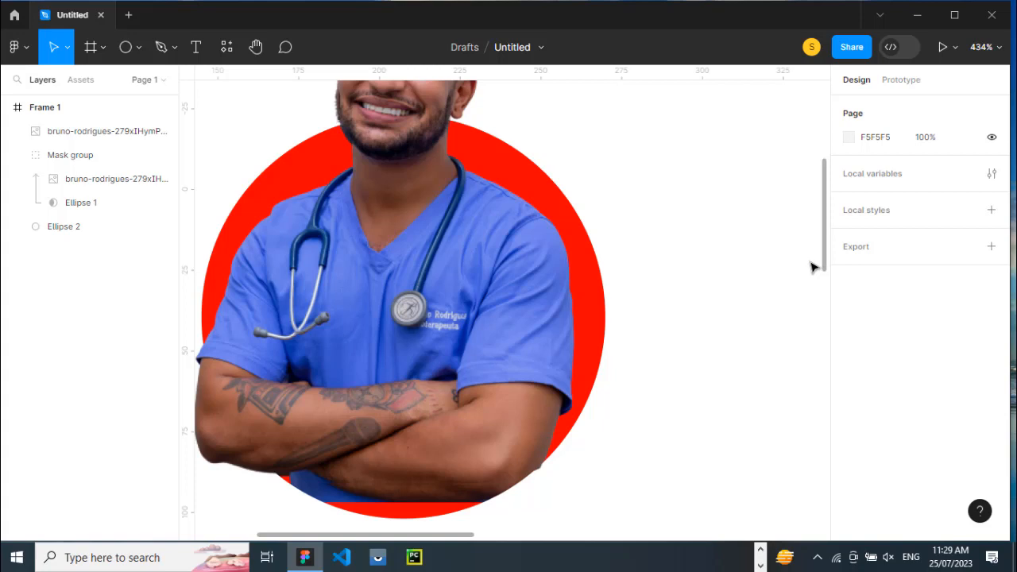
{"action": "key", "text": "shift+2"}
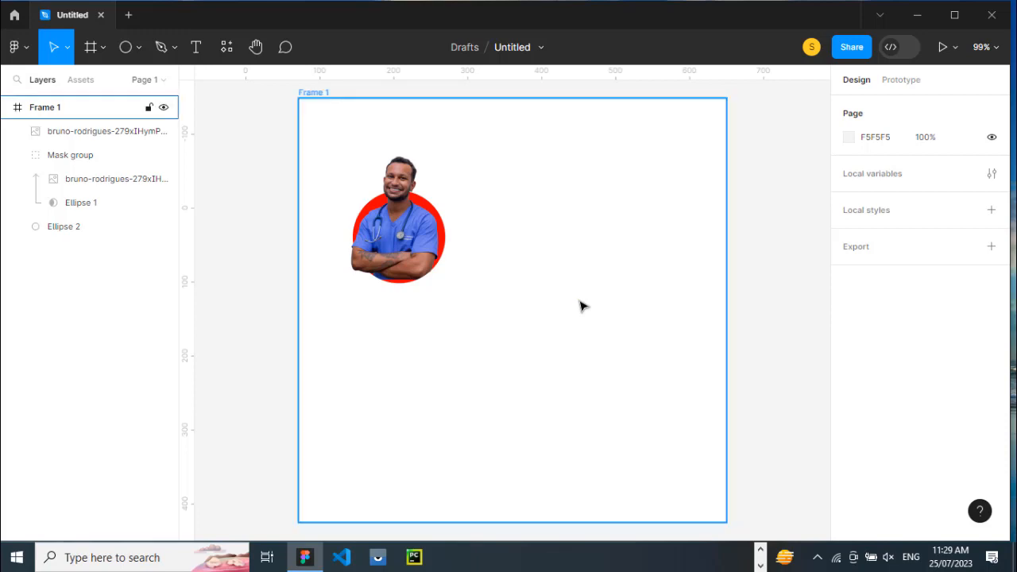
{"action": "key", "text": "ctrl+shift+k"}
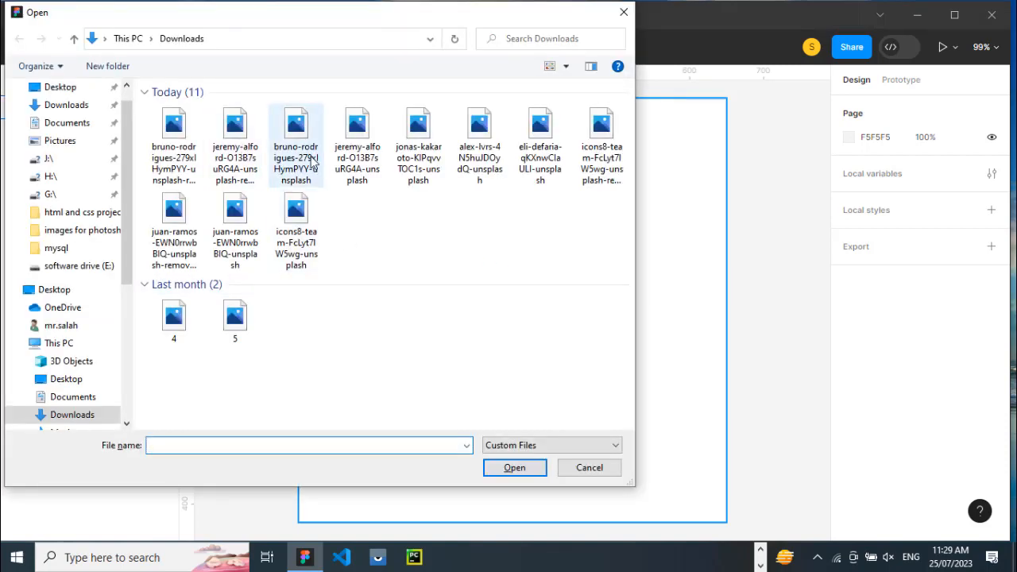
{"action": "left_click", "coordinate": [354, 175]}
{"action": "double_click", "coordinate": [354, 175]}
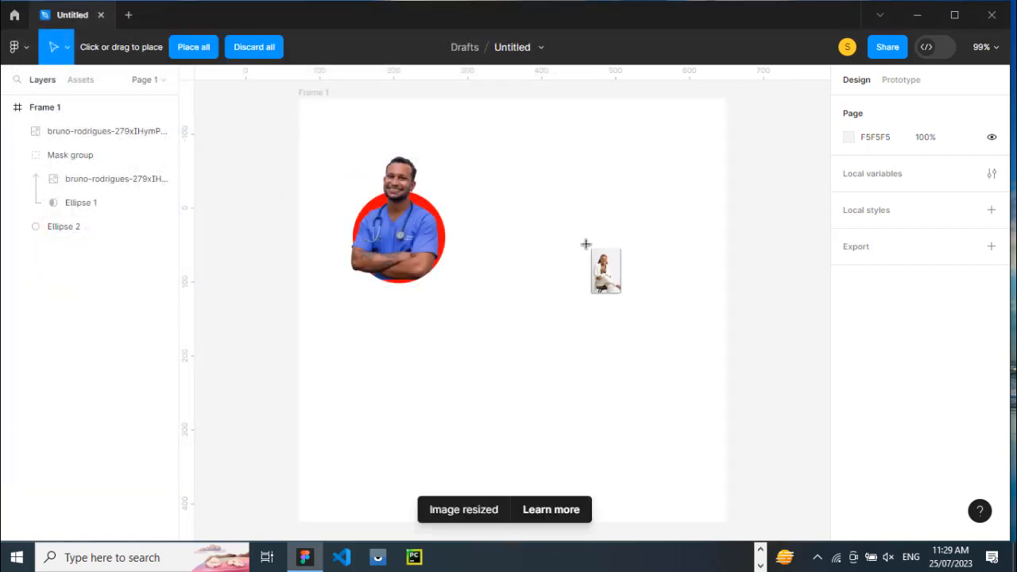
{"action": "key", "text": "Escape"}
{"action": "key", "text": "ctrl+shift+k"}
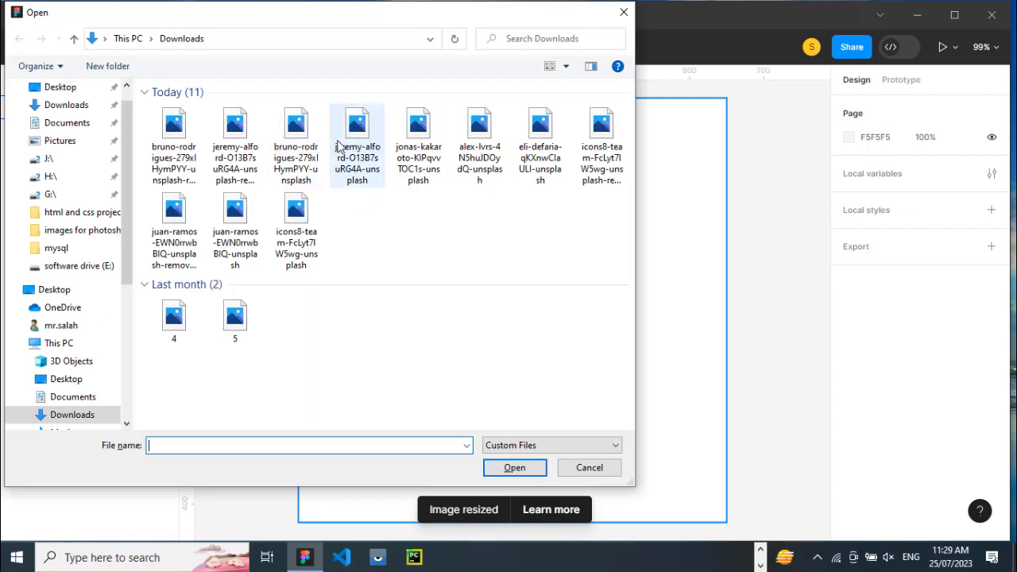
{"action": "double_click", "coordinate": [235, 133]}
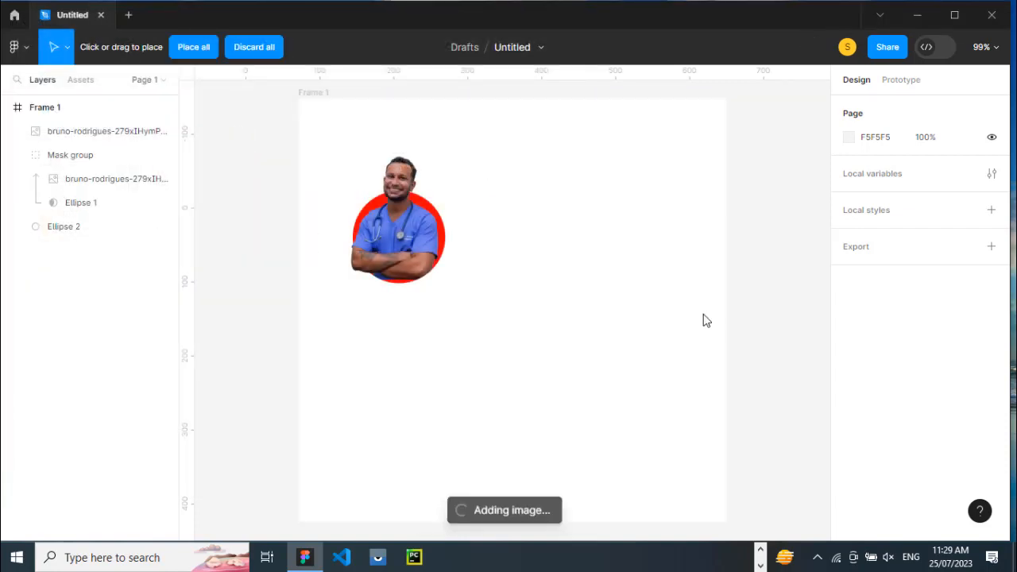
{"action": "left_click_drag", "start_coordinate": [657, 282], "coordinate": [503, 113]}
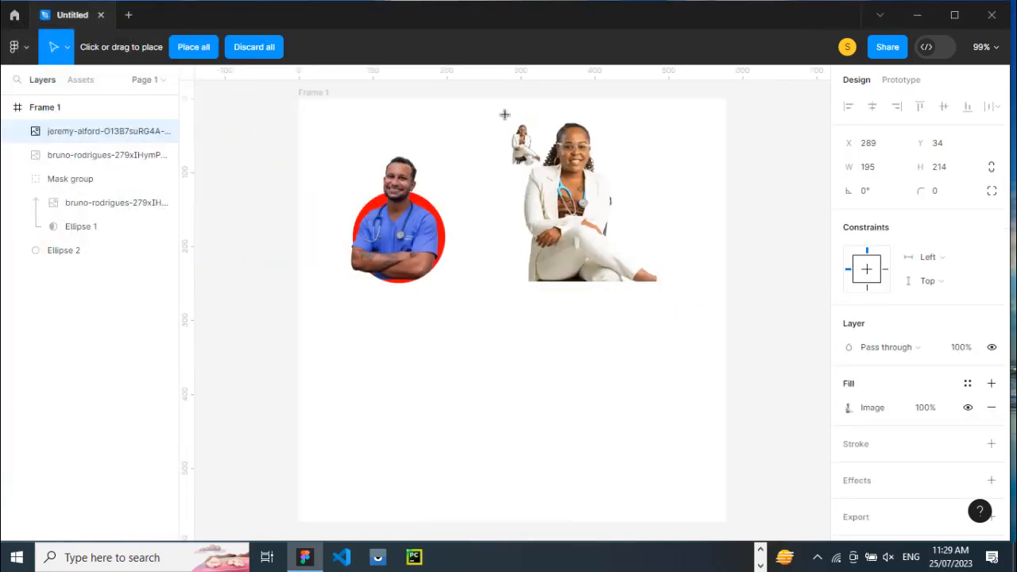
{"action": "key", "text": "Escape"}
{"action": "key", "text": "Delete"}
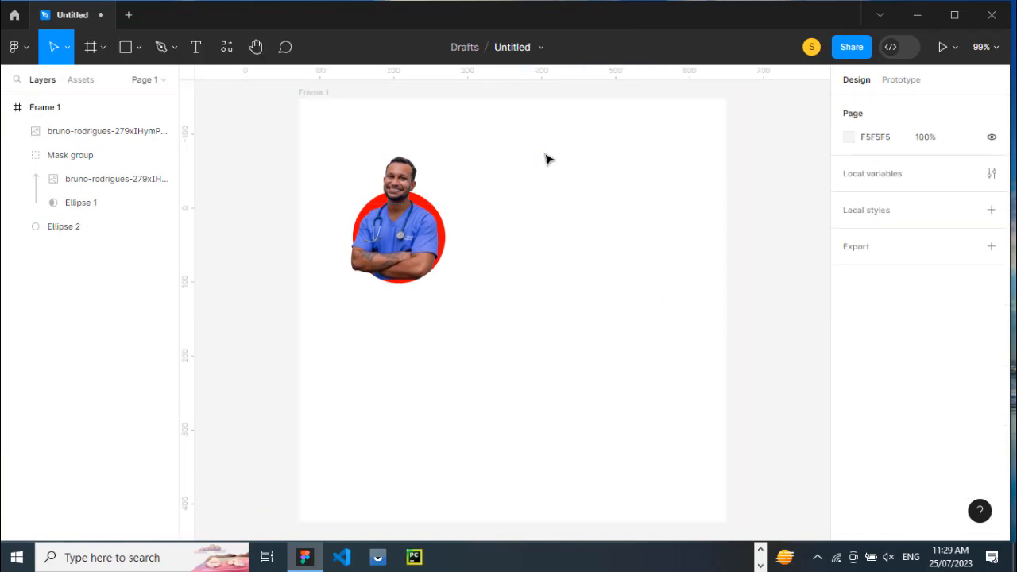
- Place the background-removed photo of the seated woman in the white suit on empty frame space, about 172 × 258
{"action": "key", "text": "ctrl+shift+k"}
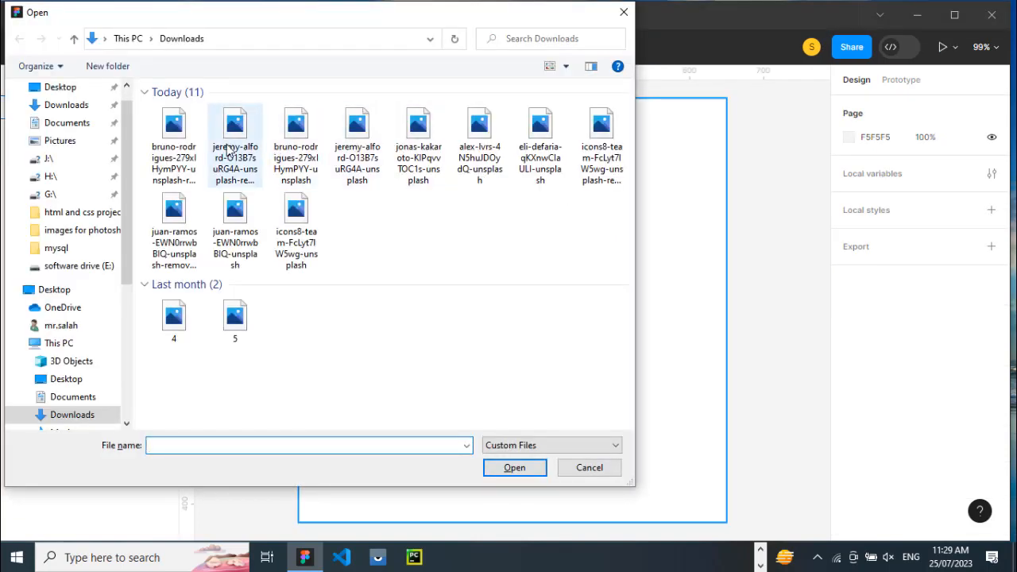
{"action": "left_click", "coordinate": [243, 149]}
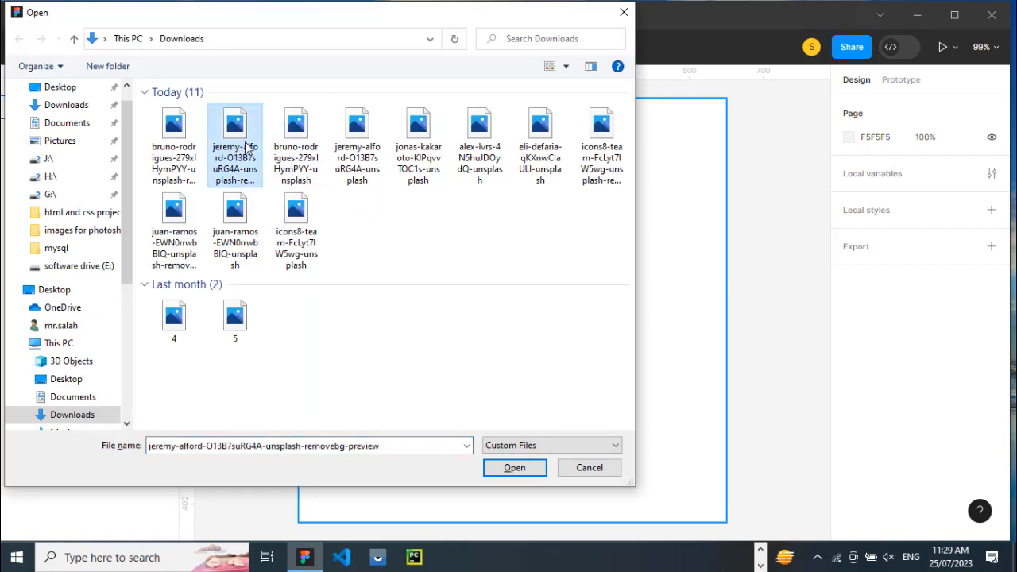
{"action": "double_click", "coordinate": [245, 148]}
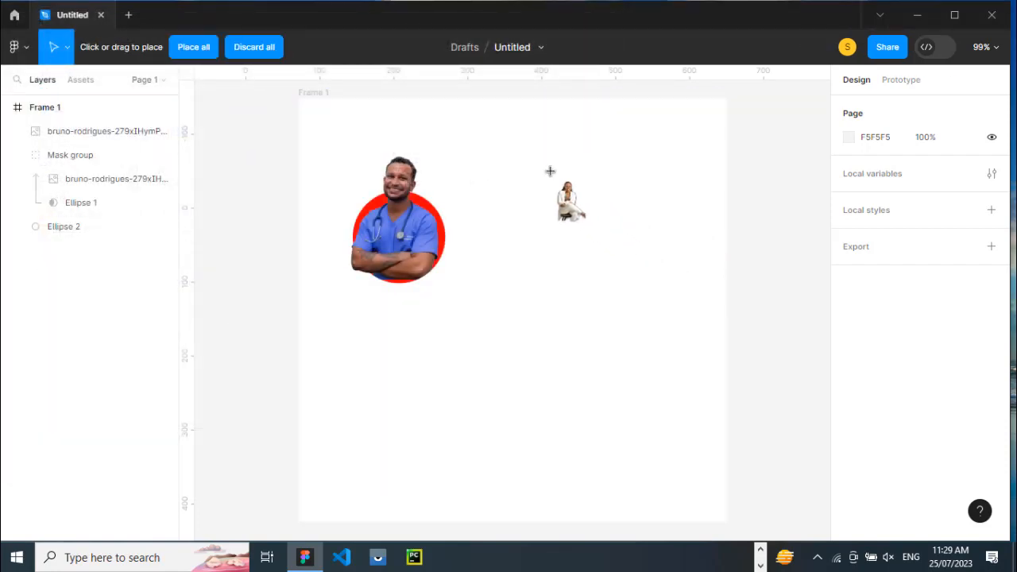
{"action": "left_click_drag", "start_coordinate": [550, 171], "coordinate": [672, 342]}
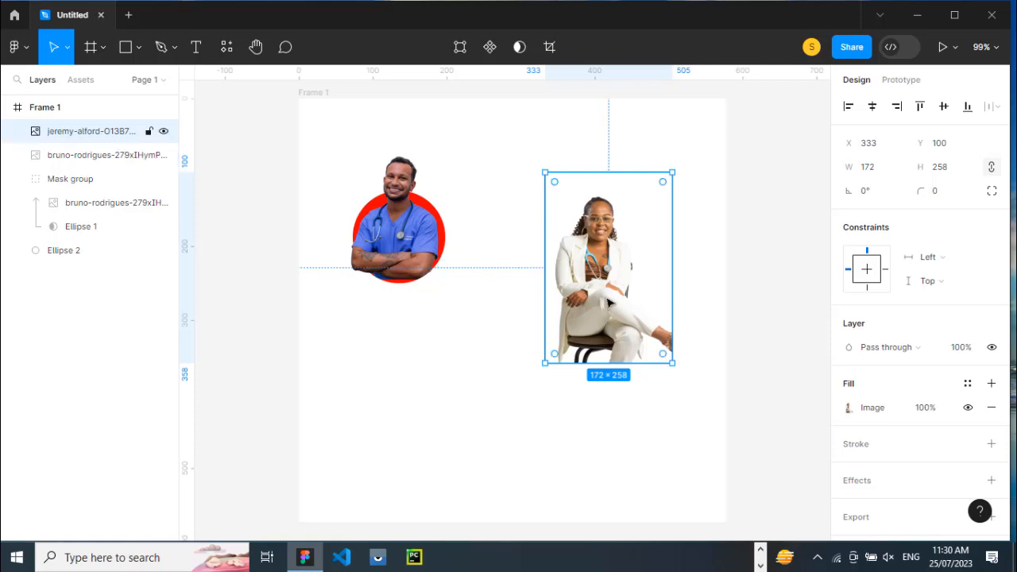
- Move the seated woman's photo below the red-circle portrait, to about X 73, Y 239
{"action": "left_click", "coordinate": [638, 406]}
{"action": "left_click", "coordinate": [604, 312]}
{"action": "left_click_drag", "start_coordinate": [612, 318], "coordinate": [612, 347]}
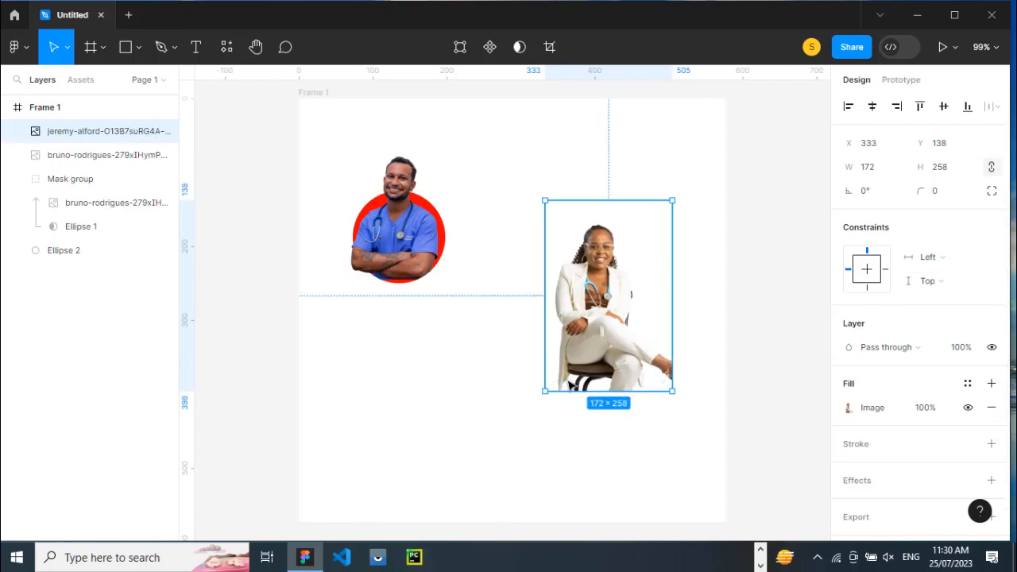
{"action": "left_click_drag", "start_coordinate": [593, 336], "coordinate": [388, 392]}
{"action": "scroll", "coordinate": [520, 391], "scroll_direction": "down", "scroll_amount": 2}
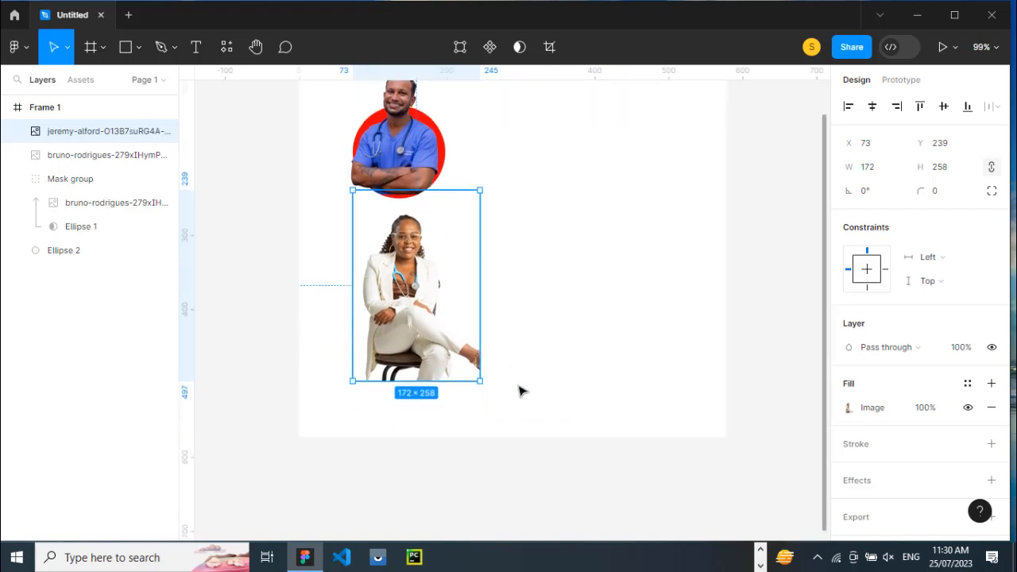
- Enlarge Frame 1 to about 652 × 948 and move the seated woman's photo further down to about X 46, Y 329
{"action": "left_click", "coordinate": [674, 445]}
{"action": "left_click", "coordinate": [51, 114]}
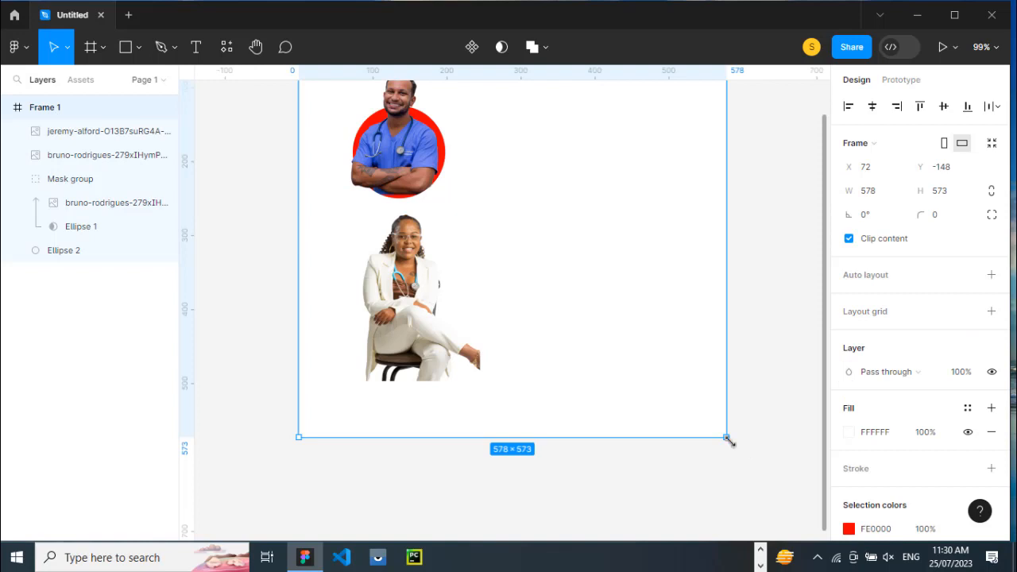
{"action": "left_click_drag", "start_coordinate": [729, 443], "coordinate": [782, 548]}
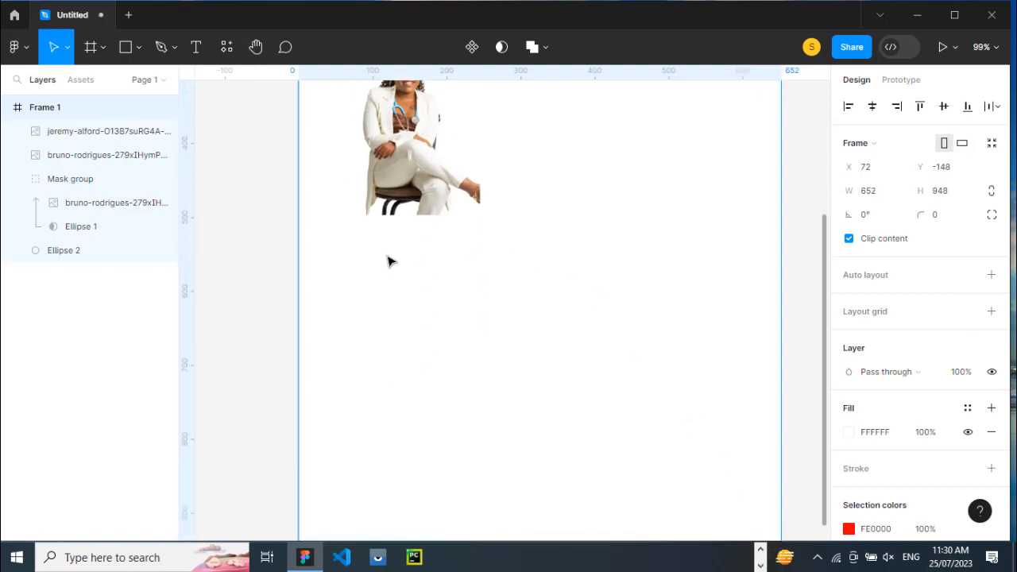
{"action": "left_click_drag", "start_coordinate": [426, 185], "coordinate": [382, 385]}
{"action": "left_click", "coordinate": [406, 338]}
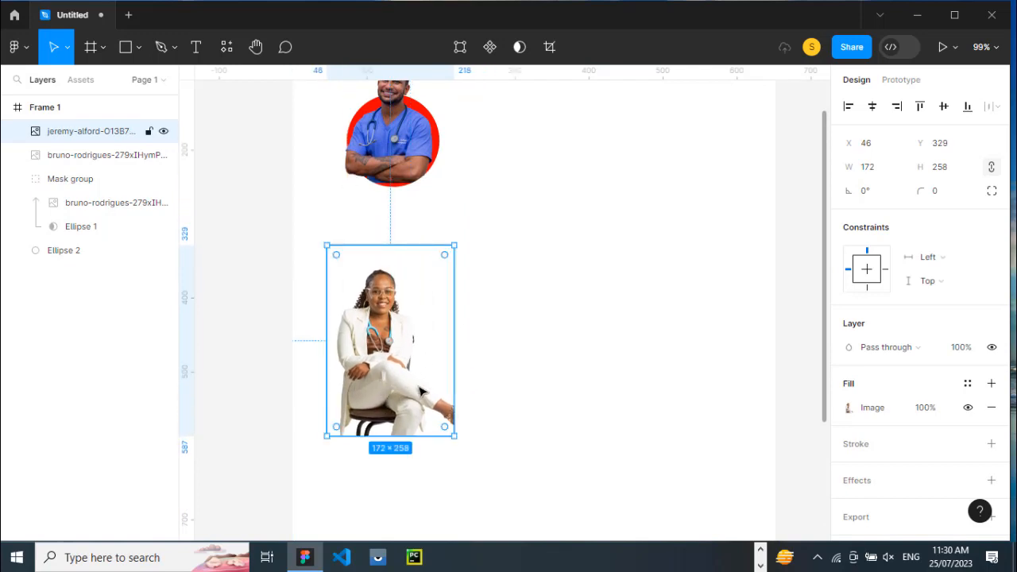
- Draw a circle about 157 × 157 over the seated woman's body and position it at about X 43, Y 423
{"action": "scroll", "coordinate": [422, 390], "scroll_direction": "up", "scroll_amount": 8}
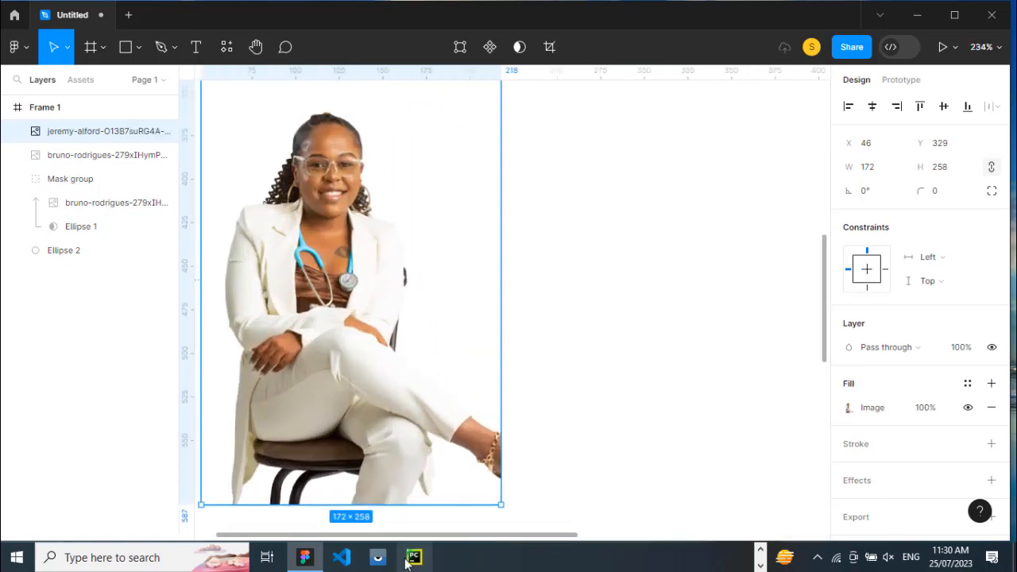
{"action": "left_click_drag", "start_coordinate": [412, 540], "coordinate": [369, 540]}
{"action": "scroll", "coordinate": [577, 410], "scroll_direction": "down", "scroll_amount": 2}
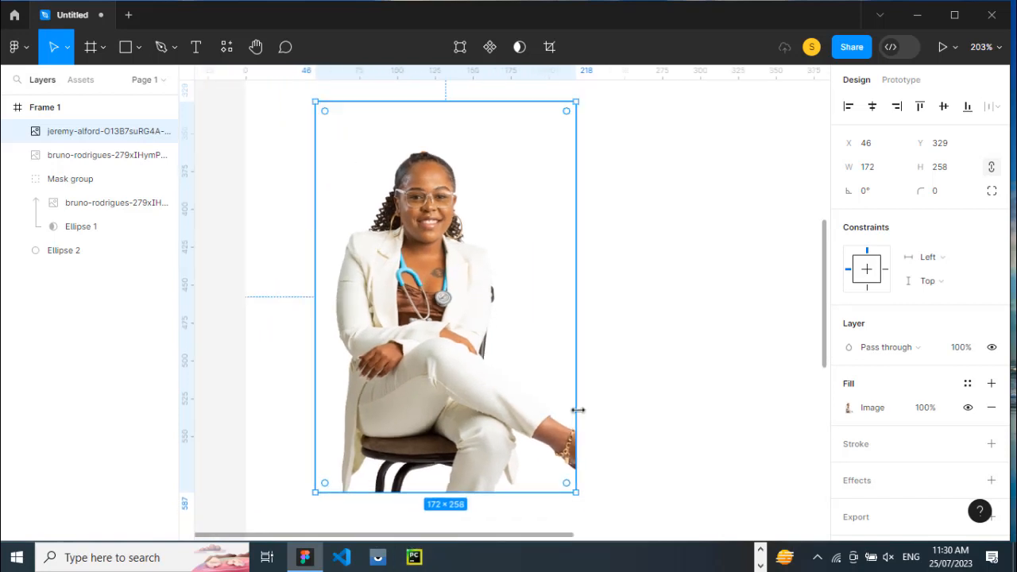
{"action": "scroll", "coordinate": [578, 410], "scroll_direction": "down", "scroll_amount": 1}
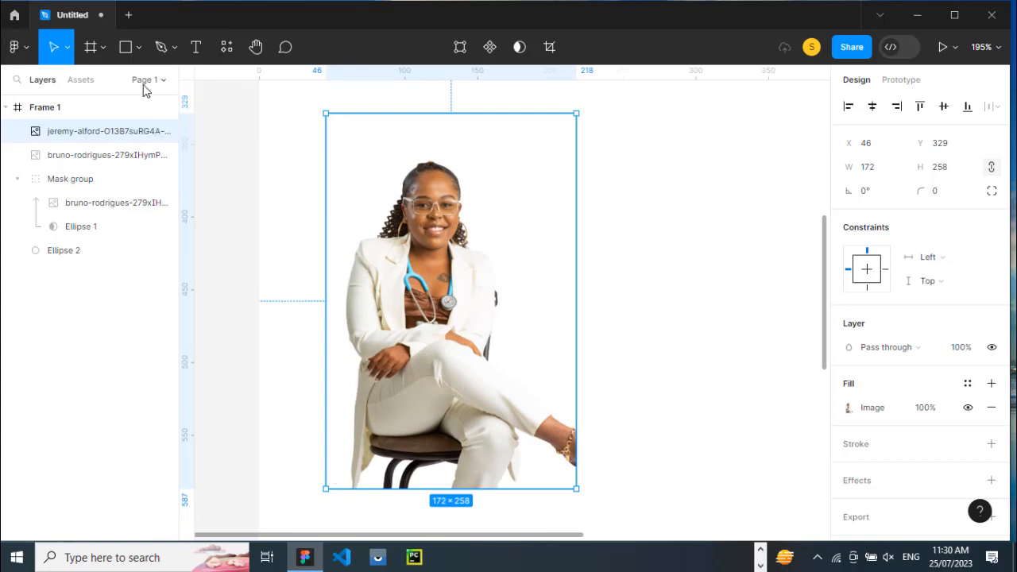
{"action": "left_click", "coordinate": [138, 47]}
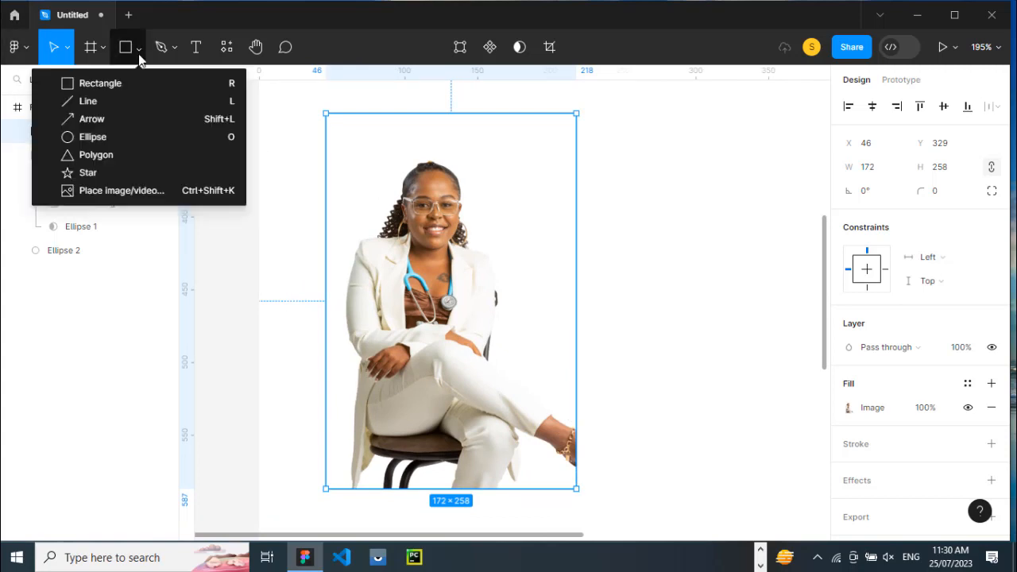
{"action": "left_click", "coordinate": [130, 137]}
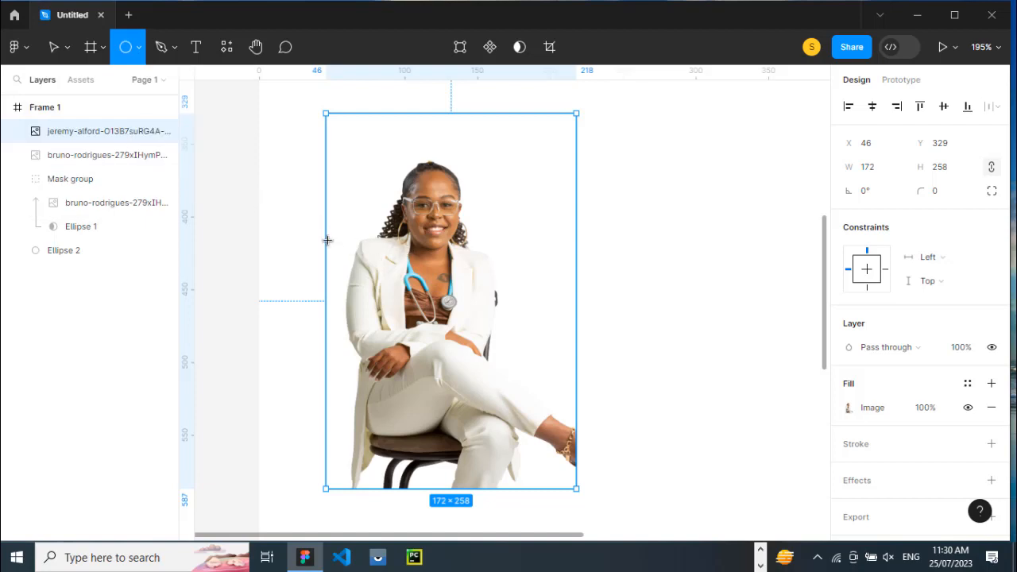
{"action": "mouse_move", "coordinate": [327, 240]}
{"action": "left_mouse_down"}
{"action": "mouse_move", "coordinate": [435, 359]}
{"action": "mouse_move", "coordinate": [509, 490]}
{"action": "mouse_move", "coordinate": [491, 475]}
{"action": "left_mouse_up"}
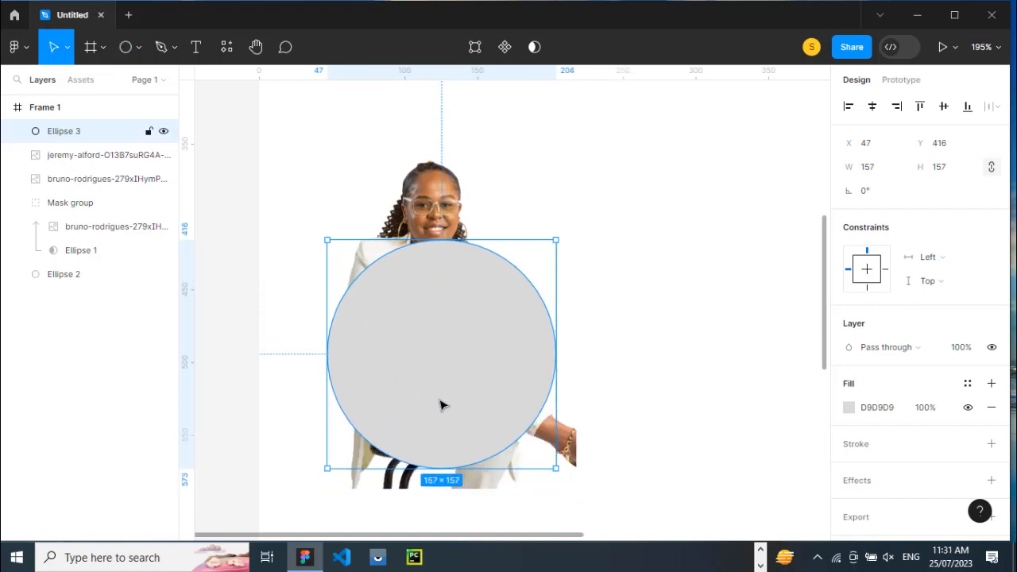
{"action": "mouse_move", "coordinate": [440, 405]}
{"action": "left_mouse_down"}
{"action": "mouse_move", "coordinate": [436, 422]}
{"action": "mouse_move", "coordinate": [436, 411]}
{"action": "left_mouse_up"}
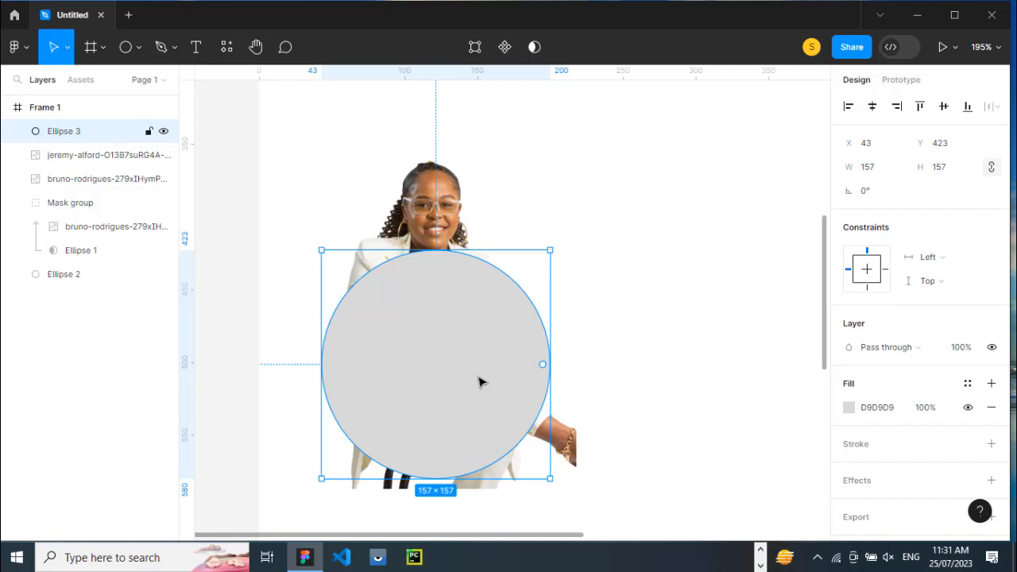
- Duplicate the seated woman's photo together with its circle, placing the copy beside the original at the same height with a gap of 142
{"action": "key", "text": "ctrl+shift+bracketleft"}
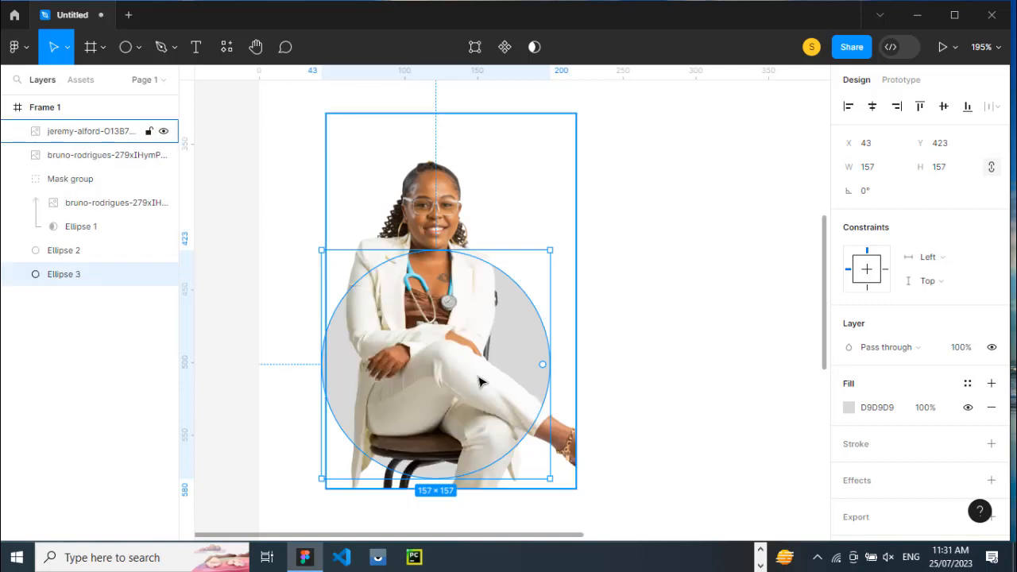
{"action": "key", "text": "ctrl+z"}
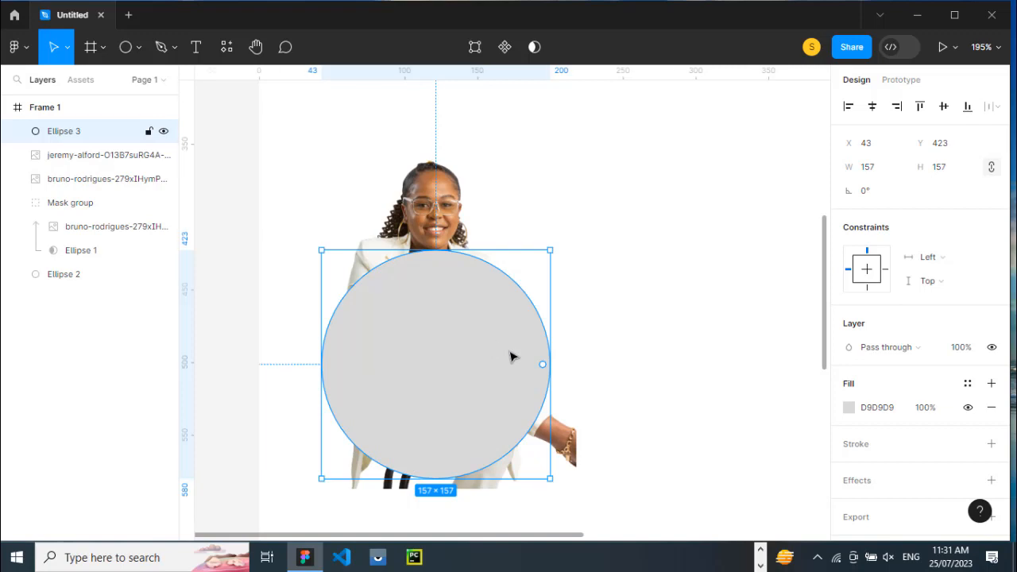
{"action": "scroll", "coordinate": [511, 358], "scroll_direction": "down", "scroll_amount": 5}
{"action": "left_click_drag", "start_coordinate": [405, 245], "coordinate": [518, 406]}
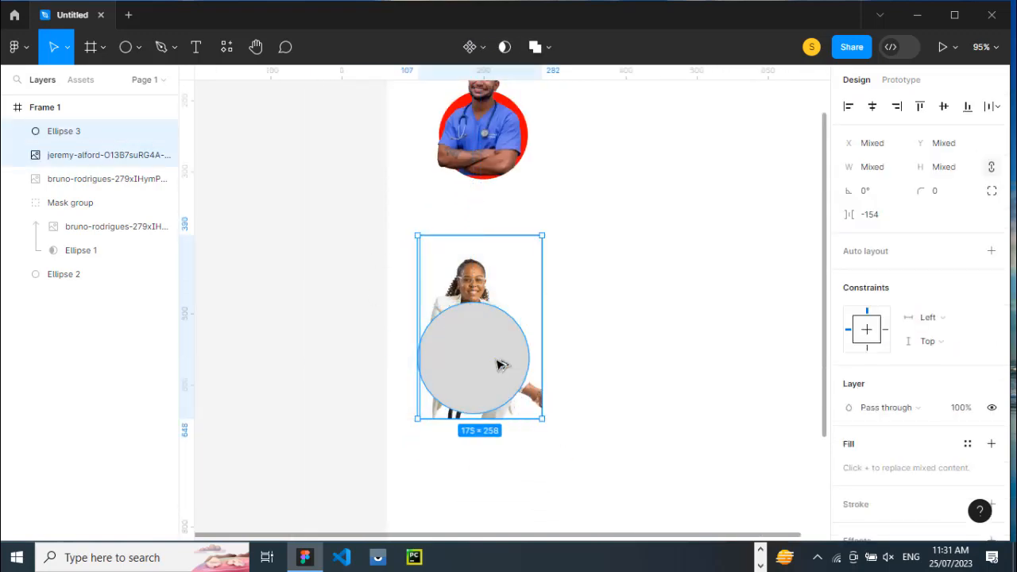
{"action": "left_click_drag", "start_coordinate": [494, 359], "coordinate": [706, 357]}
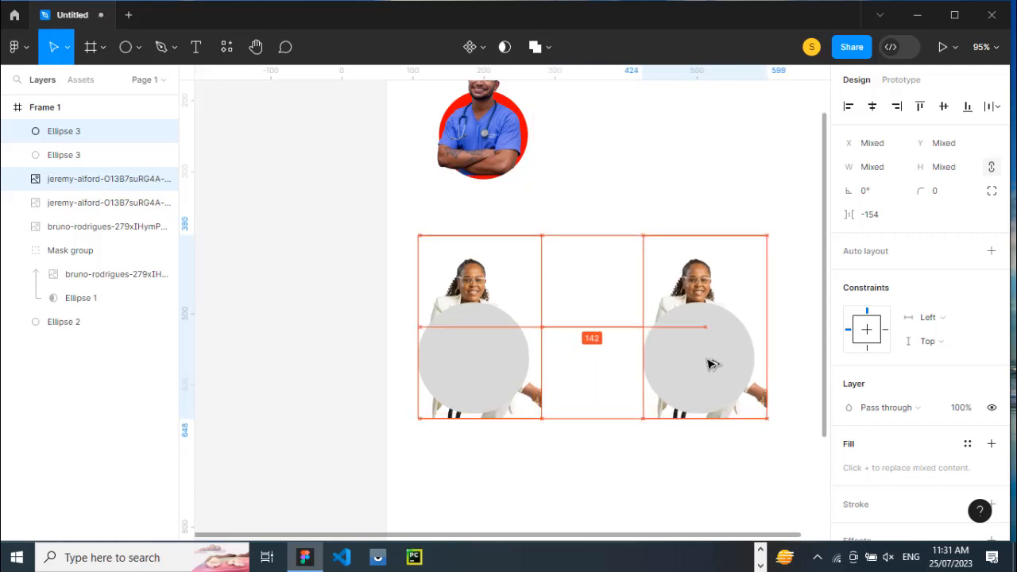
- Send the original circle behind the seated woman's photo and use it as a mask for that photo
{"action": "scroll", "coordinate": [472, 368], "scroll_direction": "up", "scroll_amount": 5}
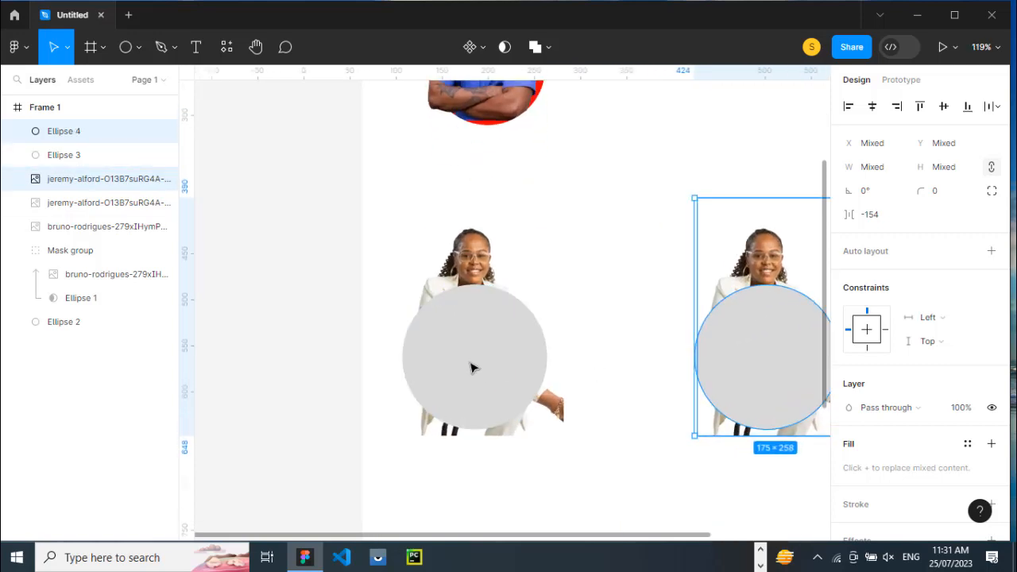
{"action": "scroll", "coordinate": [488, 370], "scroll_direction": "up", "scroll_amount": 1}
{"action": "left_click", "coordinate": [494, 386]}
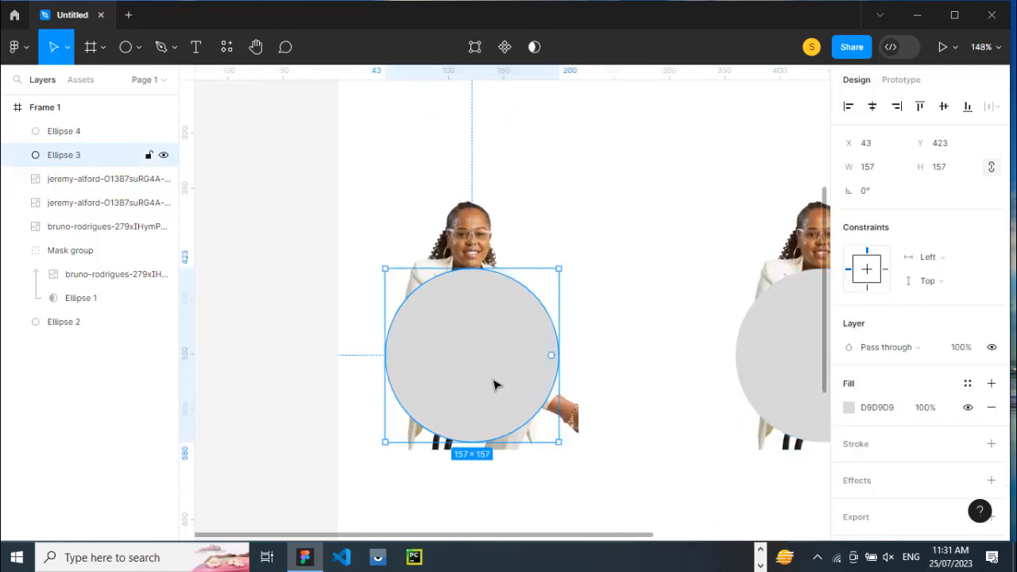
{"action": "key", "text": "ctrl+shift+bracketleft"}
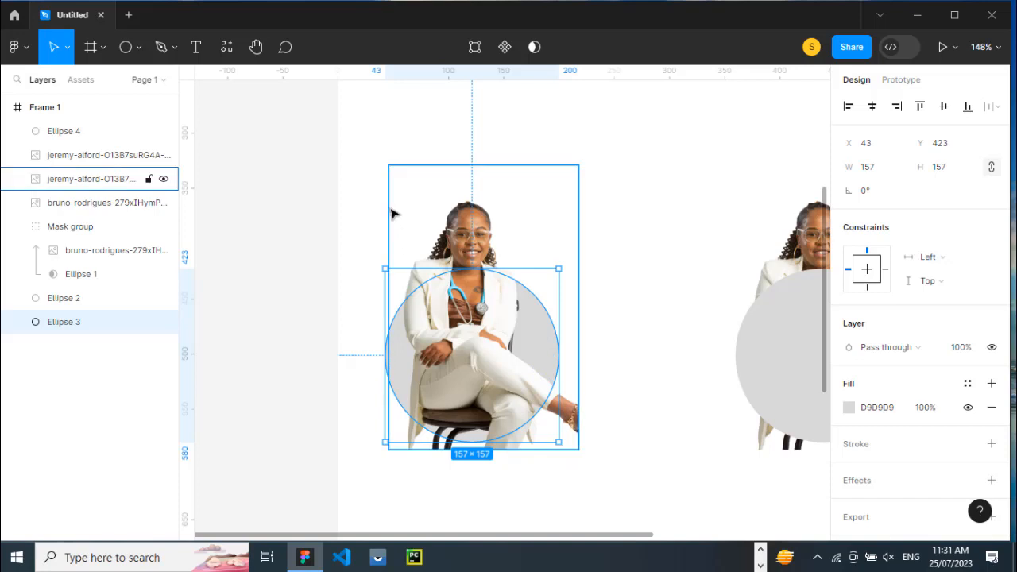
{"action": "left_click_drag", "start_coordinate": [357, 168], "coordinate": [556, 425]}
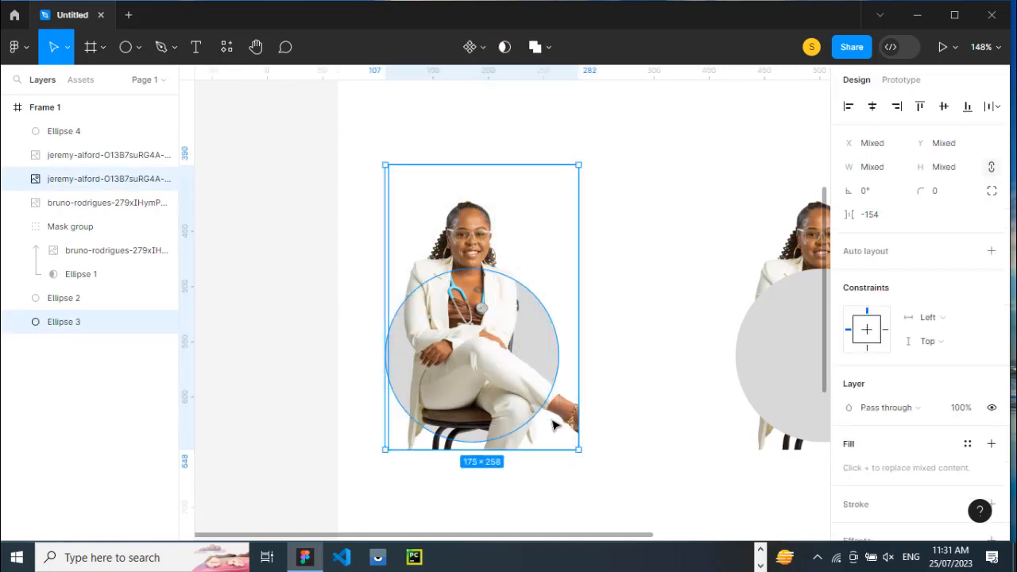
{"action": "left_click", "coordinate": [507, 50]}
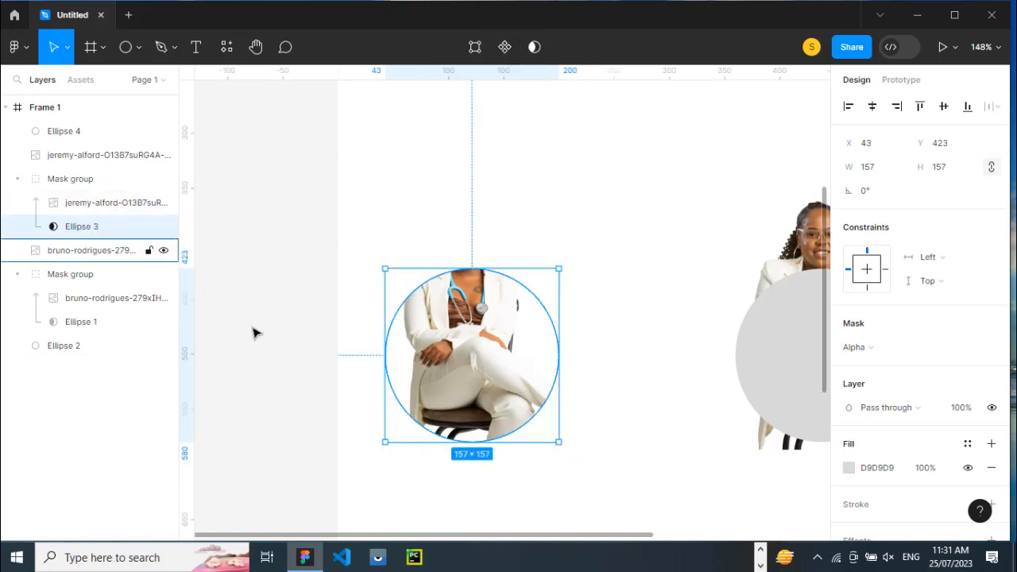
- Move the loose circle onto the masked photo at X 43, Y 423, shift the photo copy to X 192, Y 309, and send that circle to the back
{"action": "left_click_drag", "start_coordinate": [624, 539], "coordinate": [675, 533]}
{"action": "left_click", "coordinate": [769, 363]}
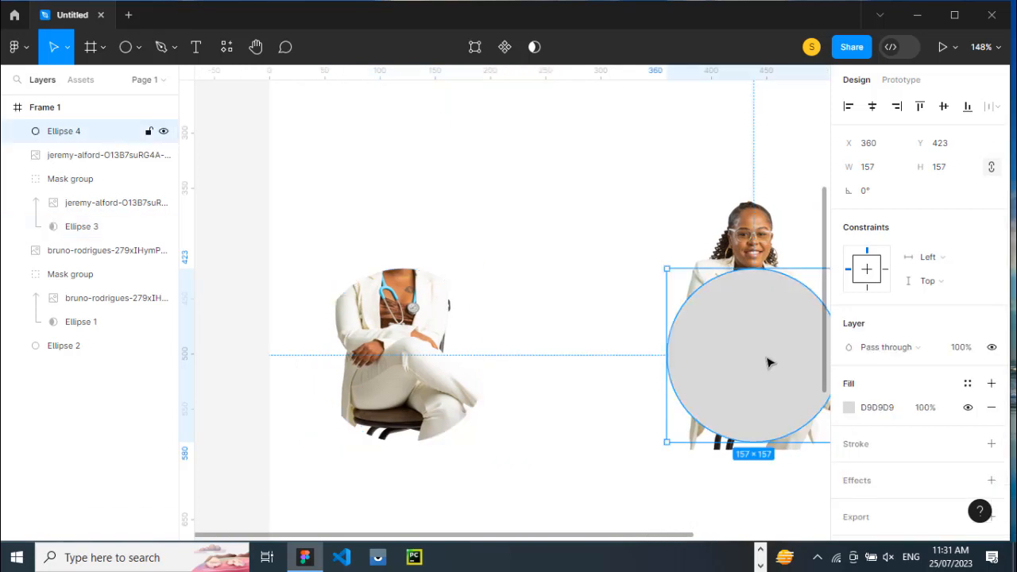
{"action": "left_click_drag", "start_coordinate": [769, 364], "coordinate": [419, 365]}
{"action": "left_click_drag", "start_coordinate": [743, 372], "coordinate": [552, 351]}
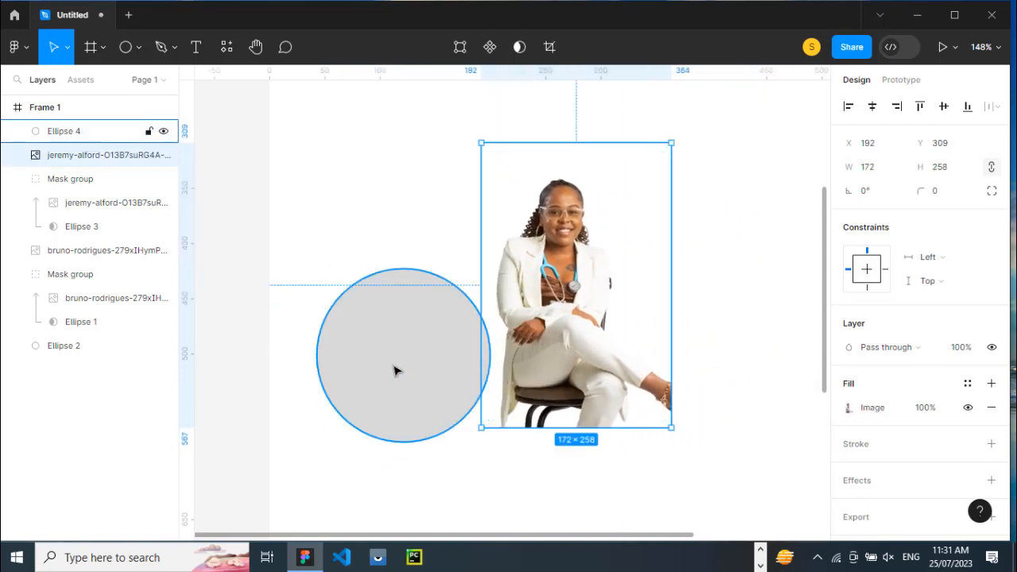
{"action": "left_click", "coordinate": [397, 370]}
{"action": "key", "text": "bracketleft"}
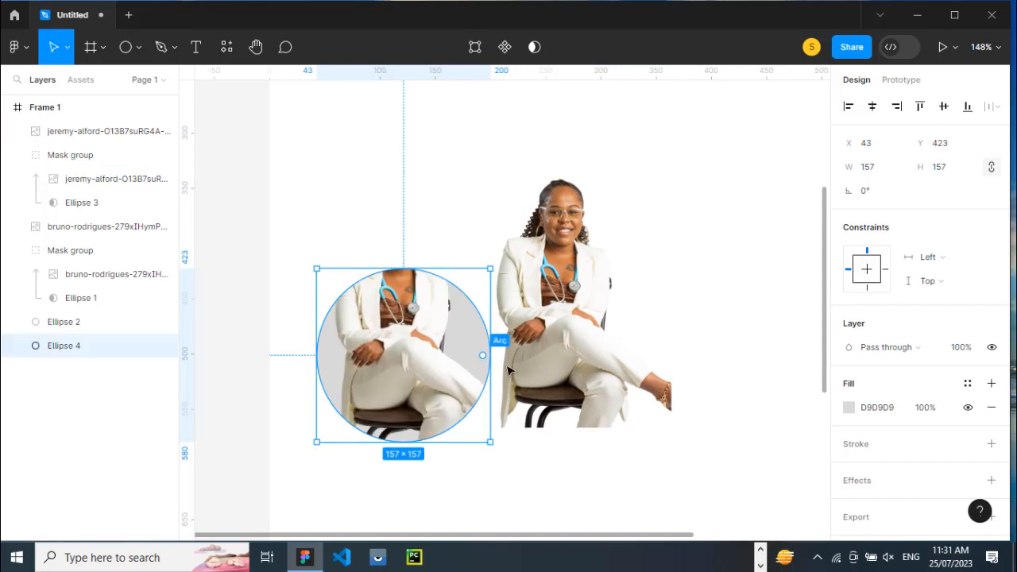
{"action": "left_click", "coordinate": [472, 346]}
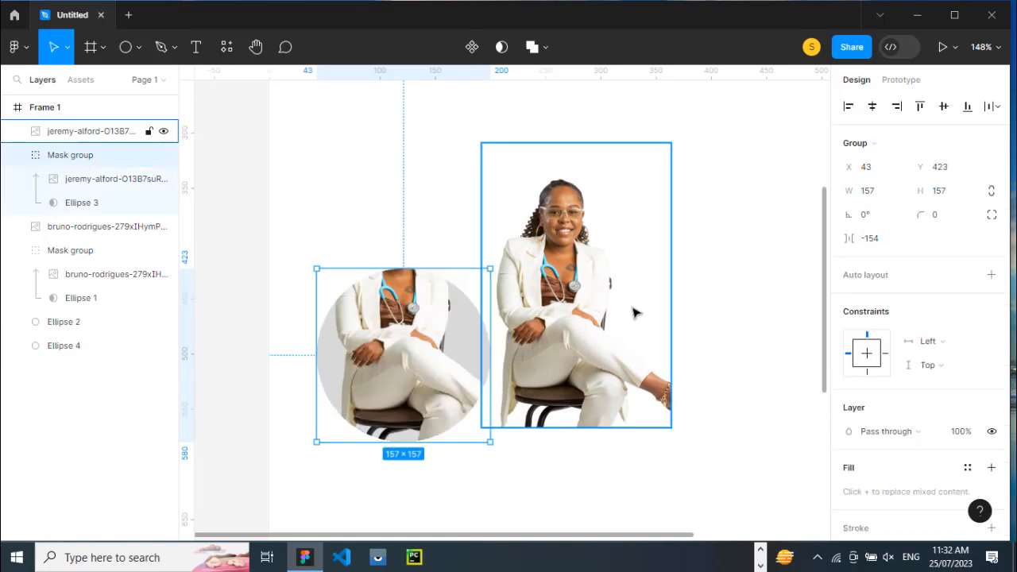
- Place the unmasked copy of the seated woman's photo over the masked one at about X 47, Y 329, so the two figures line up
{"action": "left_click_drag", "start_coordinate": [638, 313], "coordinate": [467, 310]}
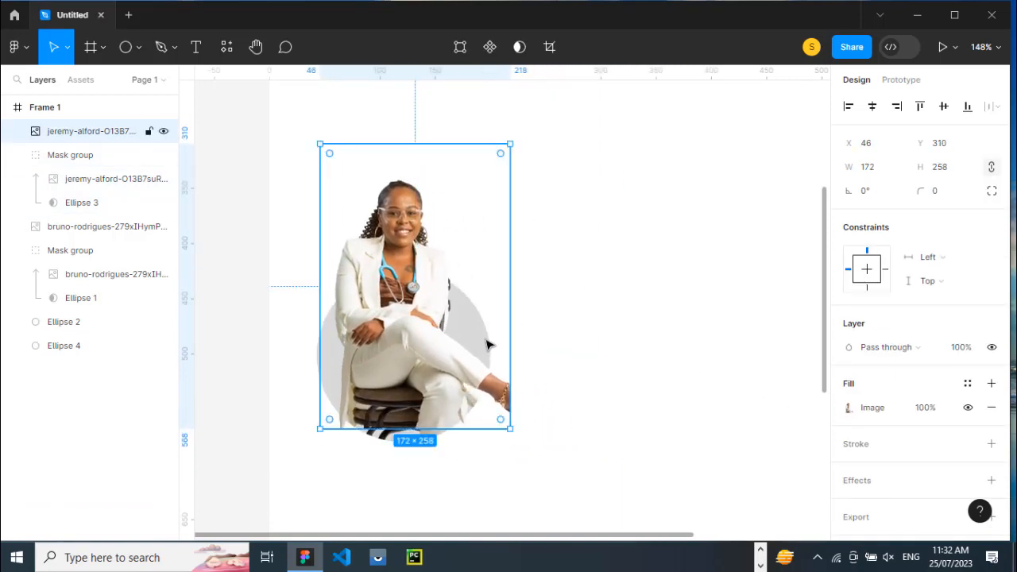
{"action": "scroll", "coordinate": [486, 340], "scroll_direction": "up", "scroll_amount": 5}
{"action": "scroll", "coordinate": [493, 343], "scroll_direction": "up", "scroll_amount": 1}
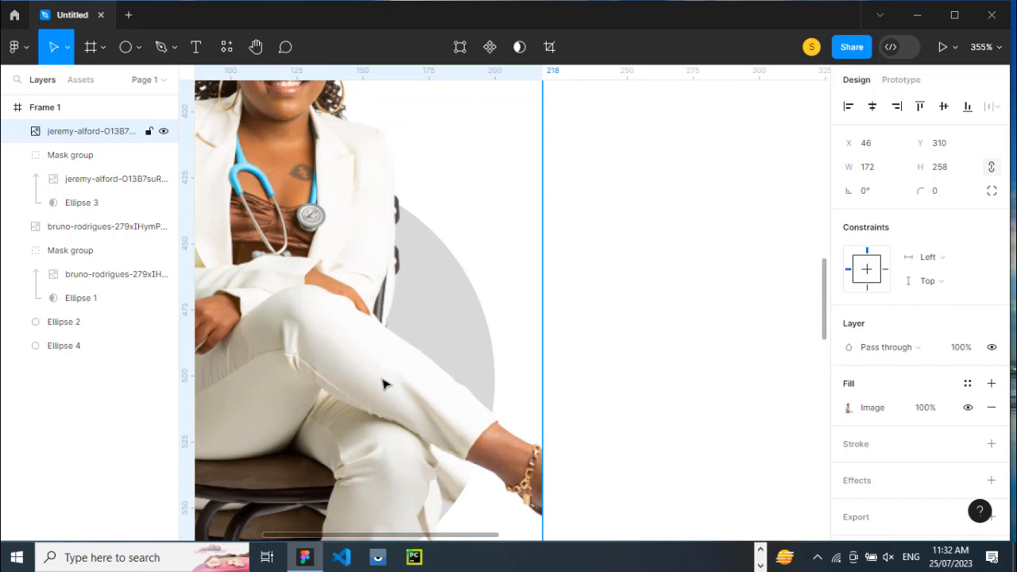
{"action": "left_click_drag", "start_coordinate": [387, 387], "coordinate": [388, 433]}
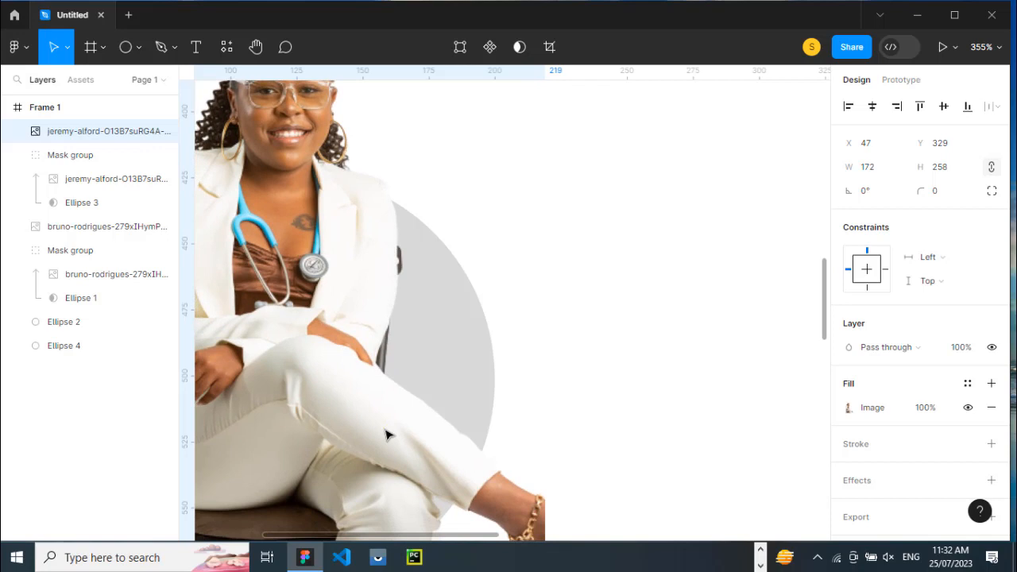
- Crop the lower edge of the unmasked seated woman's photo to a height of about 229
{"action": "scroll", "coordinate": [595, 503], "scroll_direction": "down", "scroll_amount": 1, "text": "ctrl"}
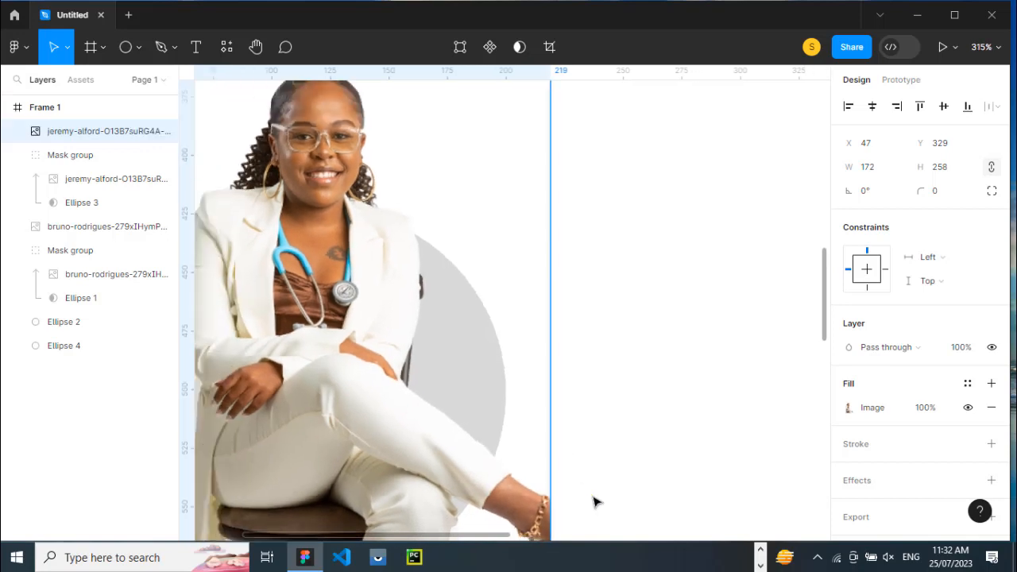
{"action": "scroll", "coordinate": [596, 502], "scroll_direction": "down", "scroll_amount": 4, "text": "ctrl"}
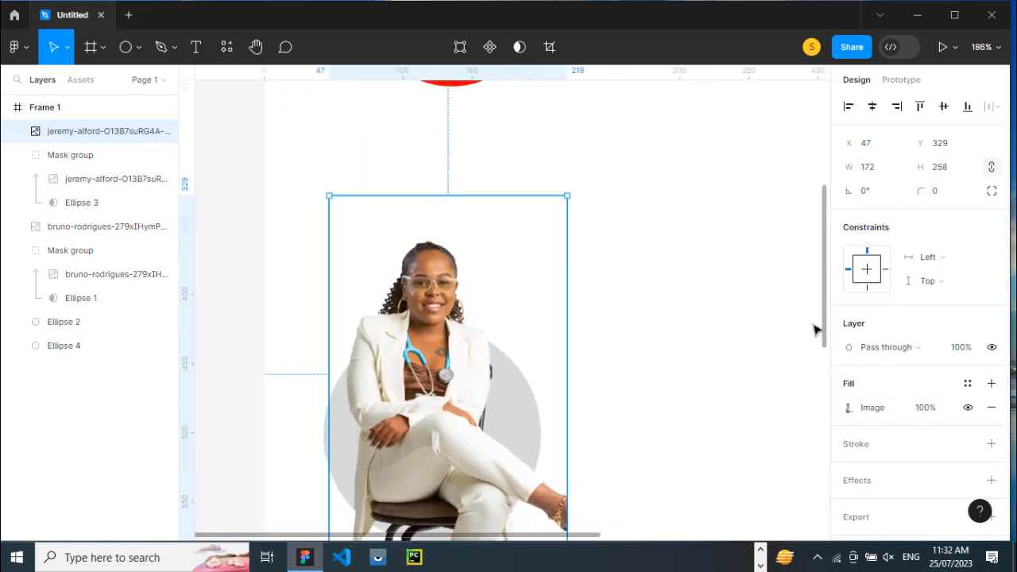
{"action": "left_click_drag", "start_coordinate": [827, 324], "coordinate": [829, 386]}
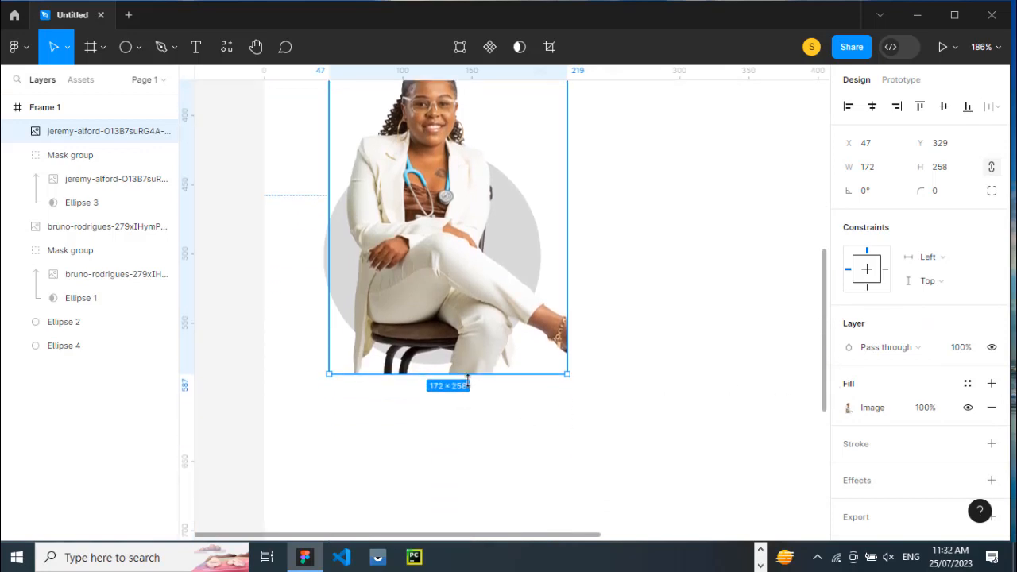
{"action": "left_click_drag", "start_coordinate": [468, 380], "coordinate": [468, 350]}
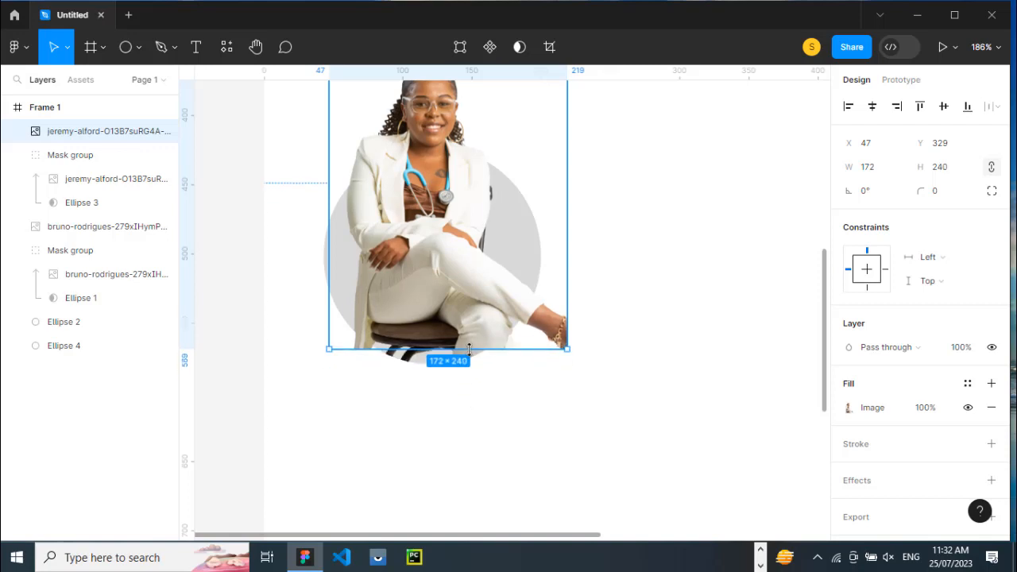
{"action": "left_click_drag", "start_coordinate": [371, 350], "coordinate": [337, 335]}
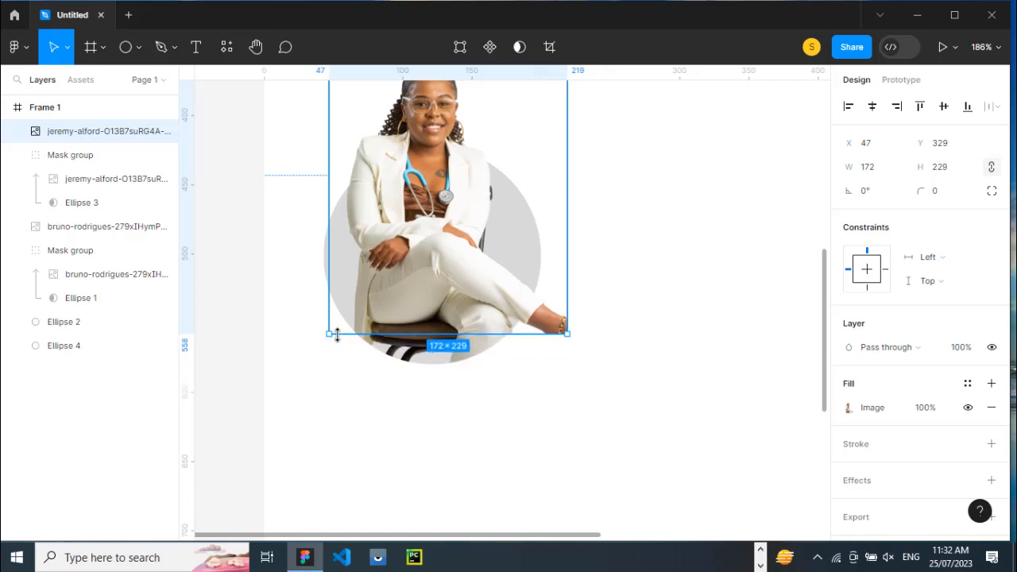
{"action": "left_click", "coordinate": [573, 406]}
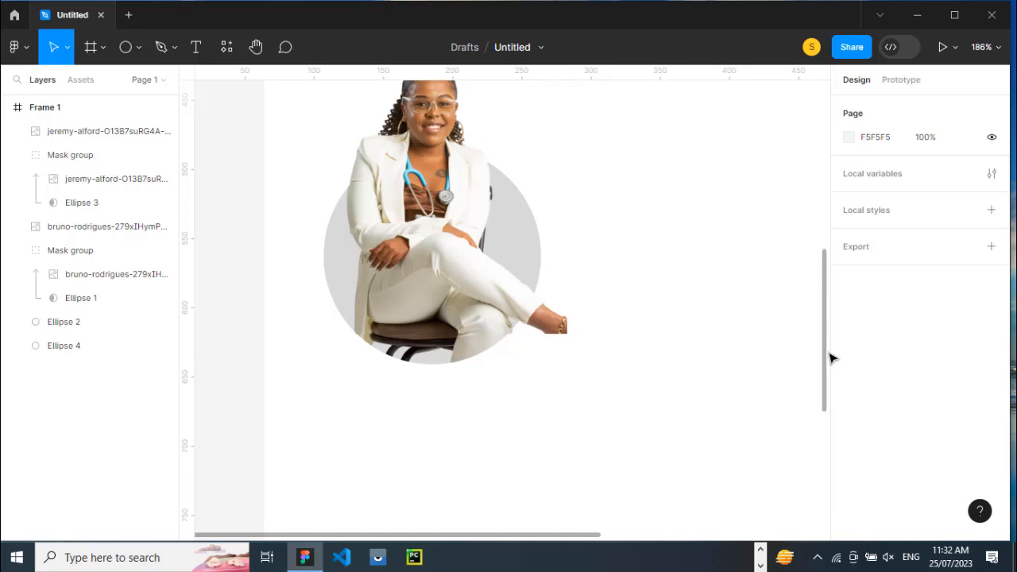
- Change the fill of the circle behind the seated woman to dark purple 432485
{"action": "left_click_drag", "start_coordinate": [824, 353], "coordinate": [826, 335]}
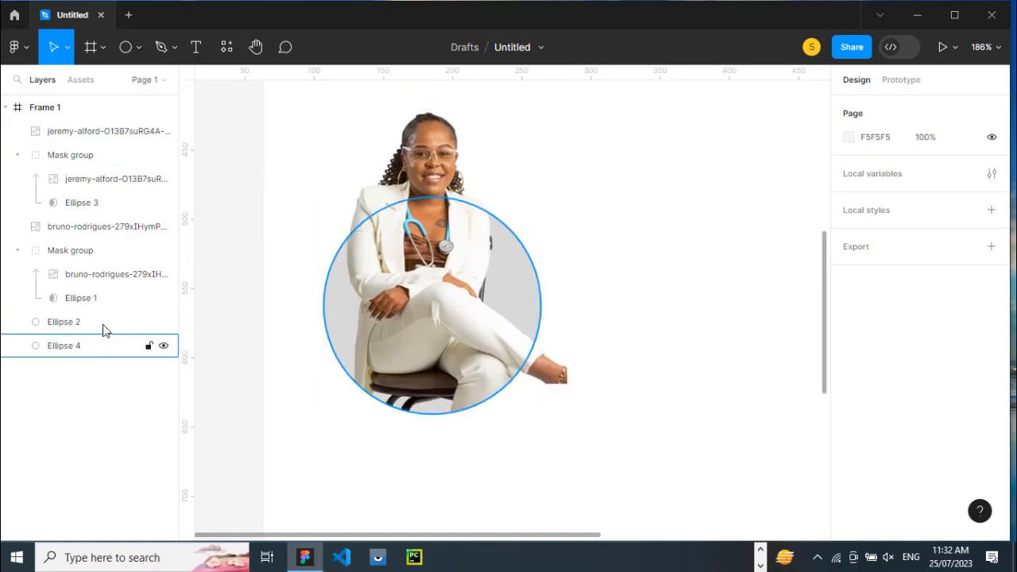
{"action": "left_click", "coordinate": [90, 350]}
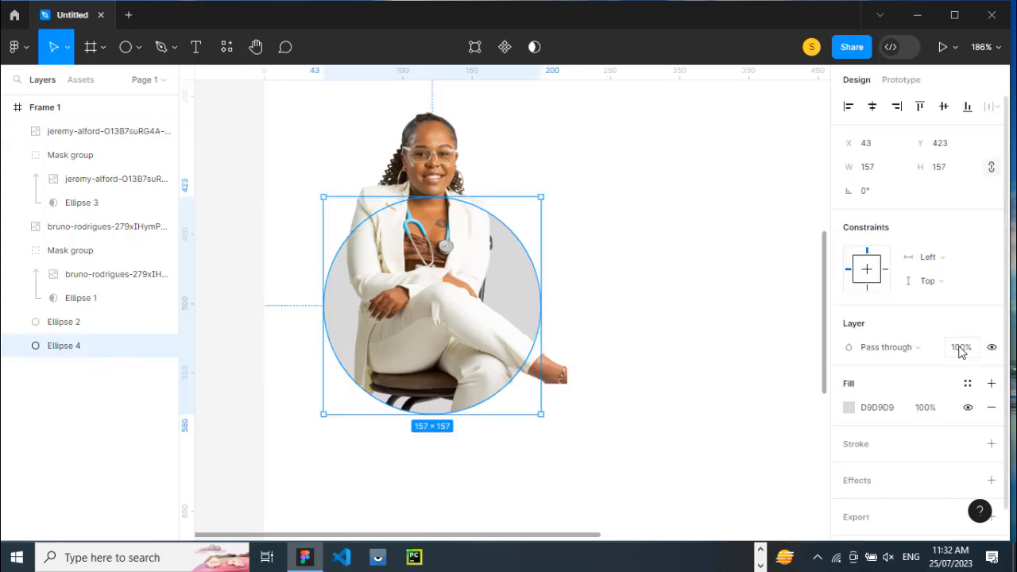
{"action": "left_click", "coordinate": [849, 408]}
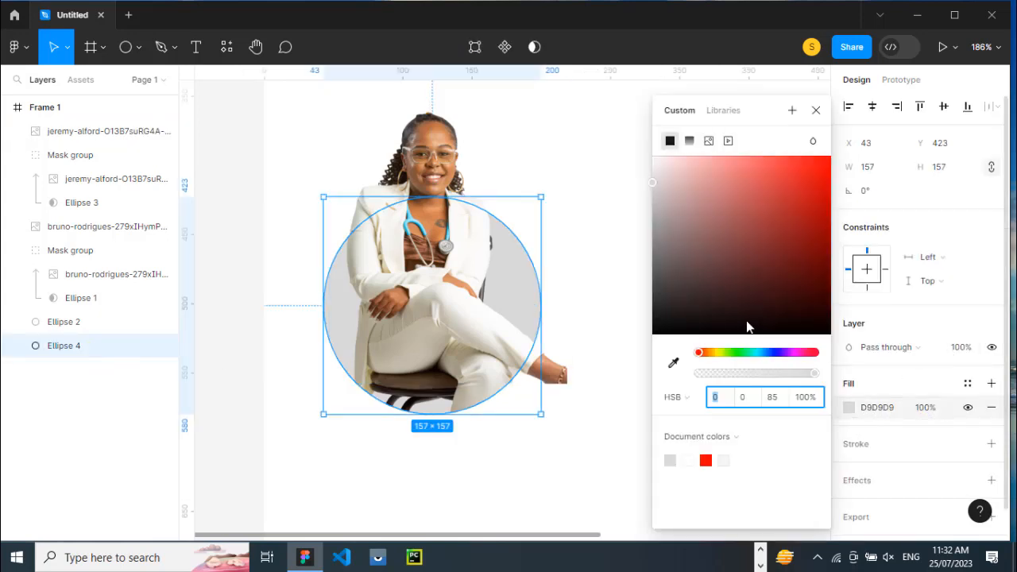
{"action": "left_click_drag", "start_coordinate": [720, 216], "coordinate": [783, 242]}
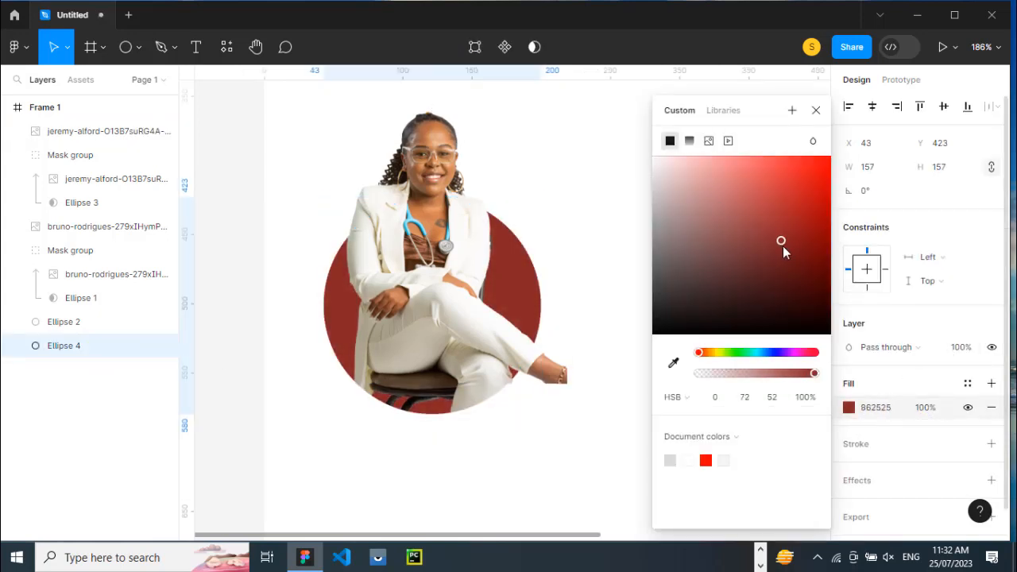
{"action": "left_click", "coordinate": [783, 352]}
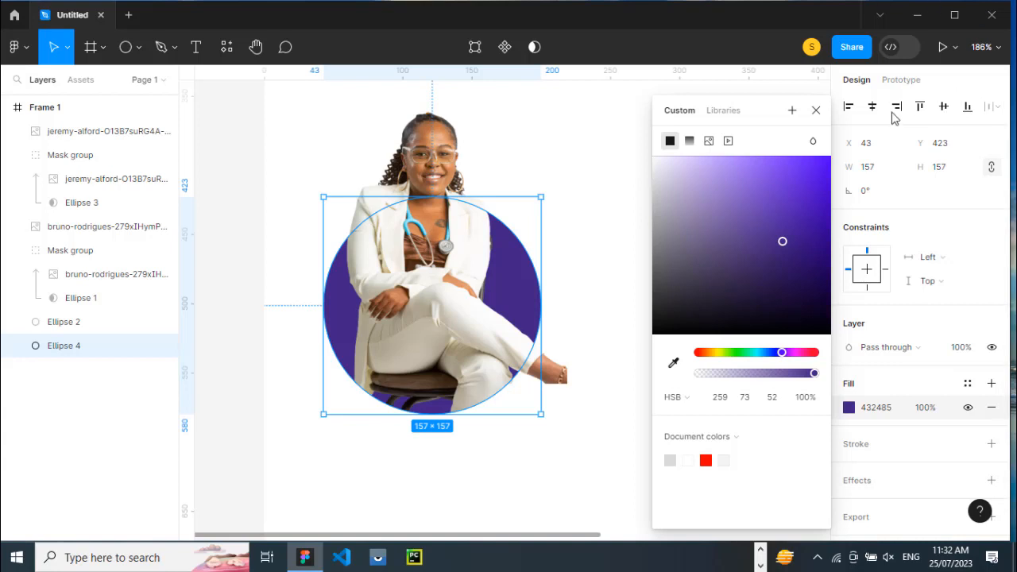
{"action": "left_click", "coordinate": [814, 113]}
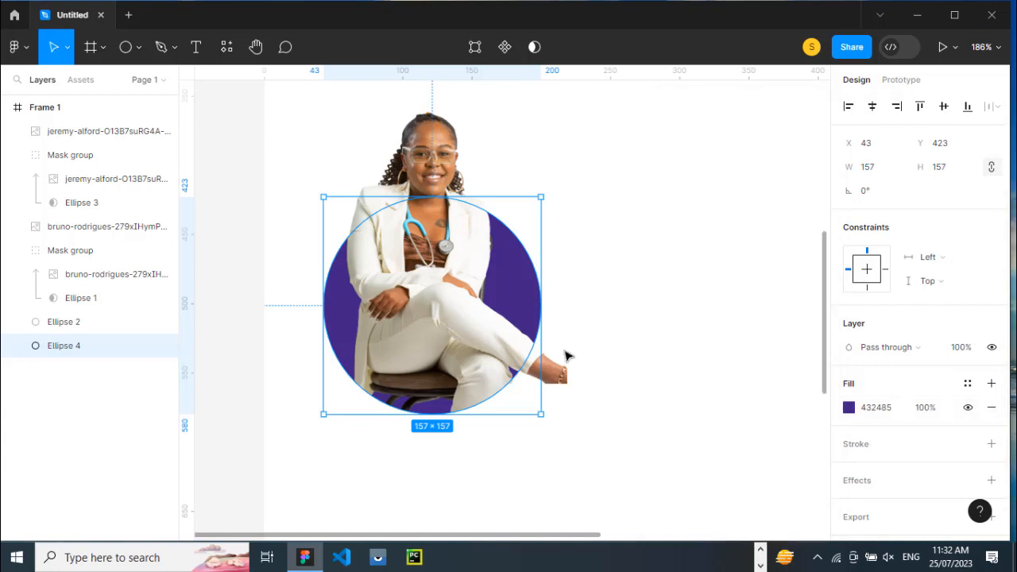
{"action": "left_click", "coordinate": [608, 371]}
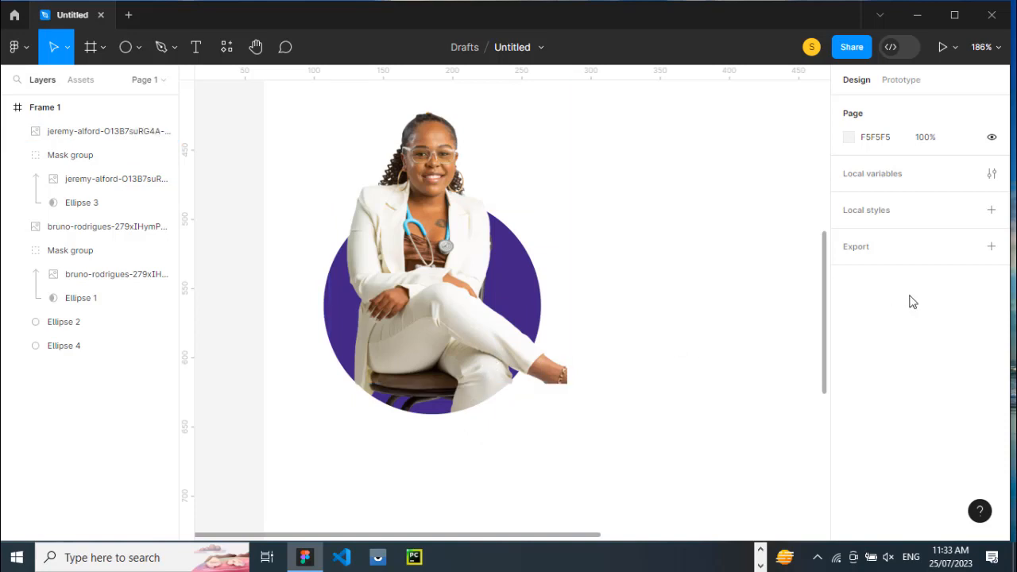
- Examine the two pop-out portraits together, comparing the man's red circle with the woman's purple one
{"action": "scroll", "coordinate": [755, 256], "scroll_direction": "down", "scroll_amount": 5}
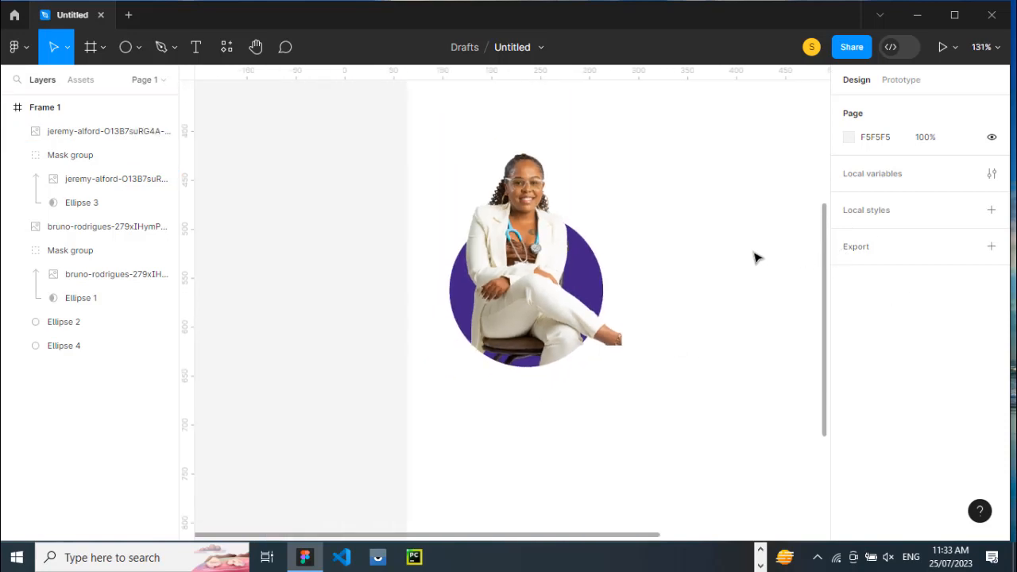
{"action": "scroll", "coordinate": [379, 537], "scroll_direction": "right", "scroll_amount": 3}
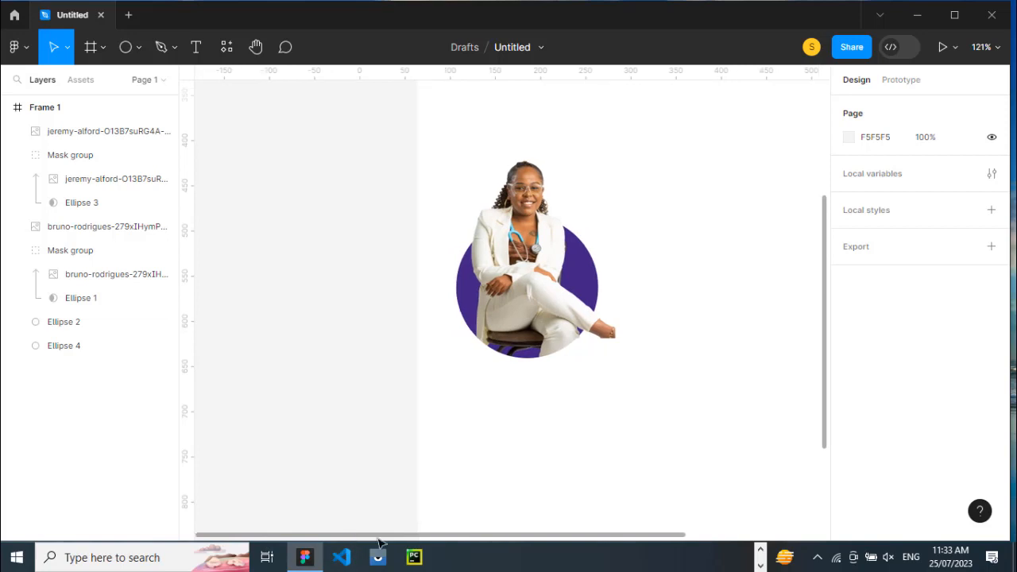
{"action": "left_click", "coordinate": [515, 332]}
{"action": "scroll", "coordinate": [514, 332], "scroll_direction": "up", "scroll_amount": 6}
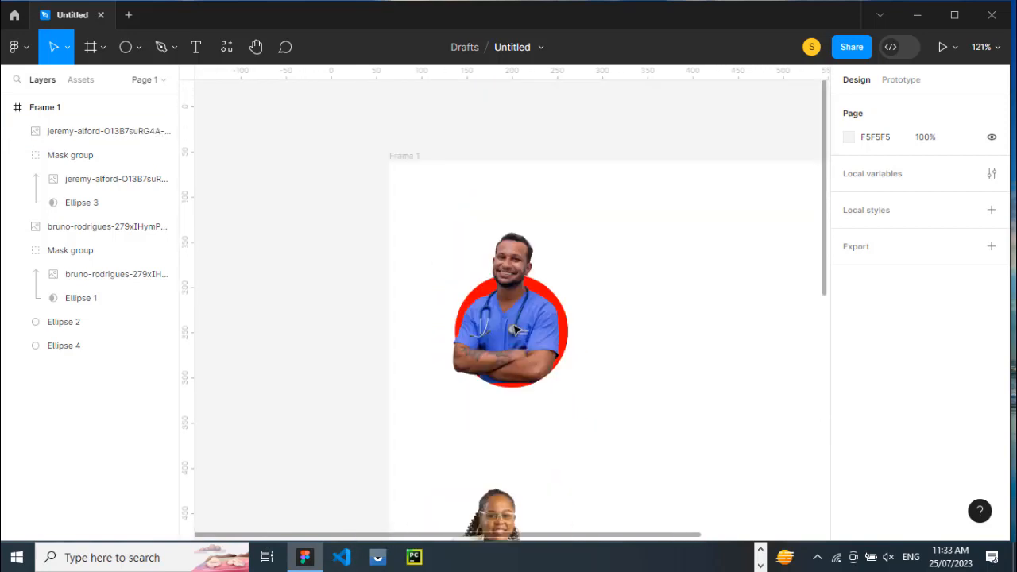
{"action": "scroll", "coordinate": [515, 332], "scroll_direction": "down", "scroll_amount": 2}
{"action": "left_click", "coordinate": [605, 398]}
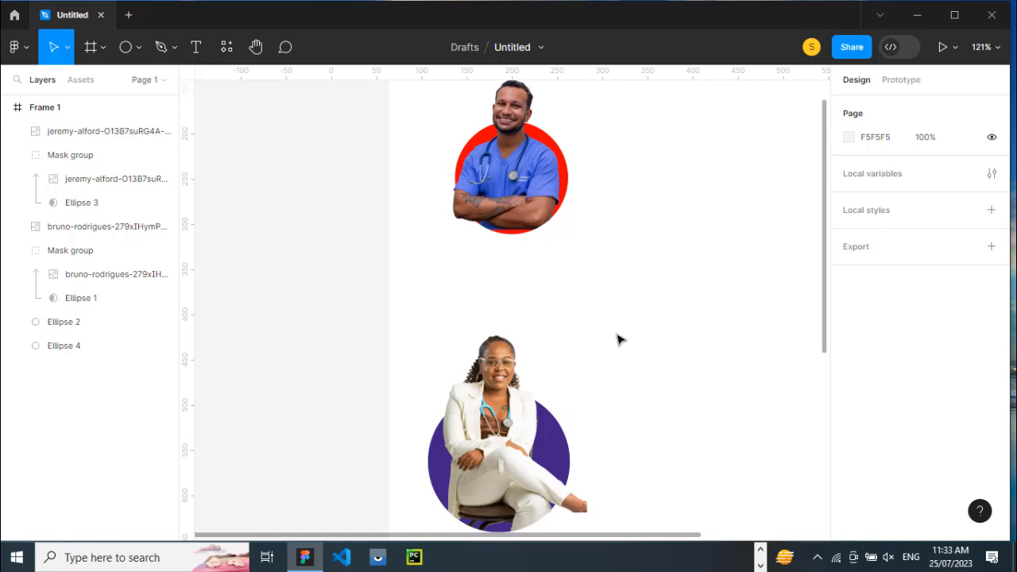
{"action": "scroll", "coordinate": [634, 325], "scroll_direction": "up", "scroll_amount": 1}
{"action": "scroll", "coordinate": [636, 325], "scroll_direction": "down", "scroll_amount": 2}
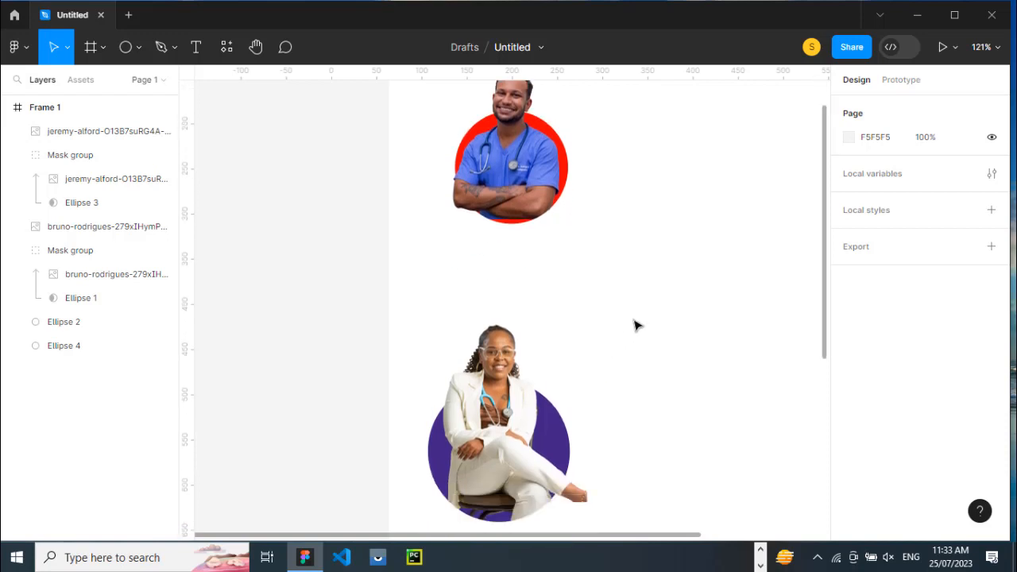
{"action": "left_click", "coordinate": [636, 325]}
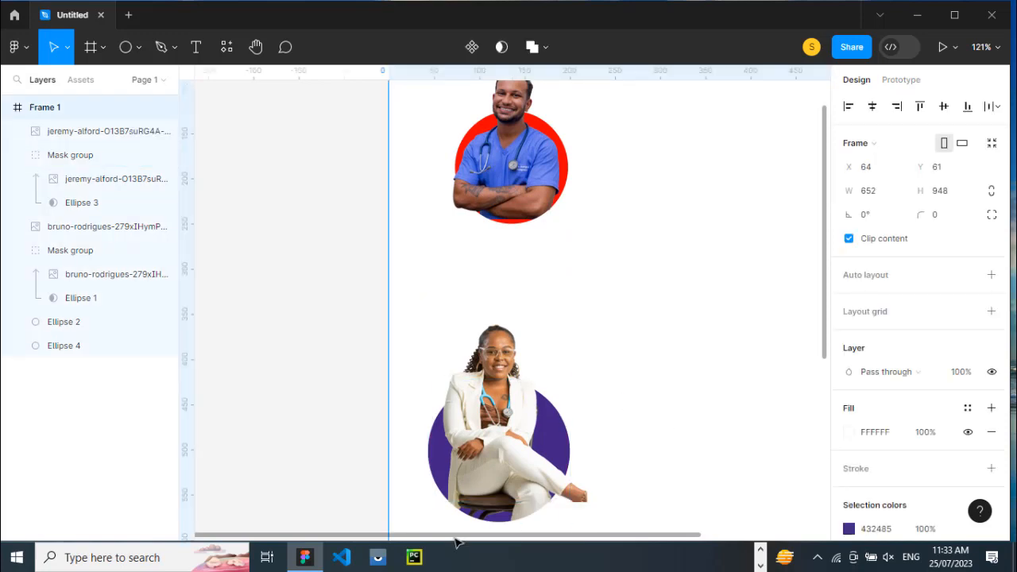
{"action": "left_click_drag", "start_coordinate": [465, 540], "coordinate": [491, 541]}
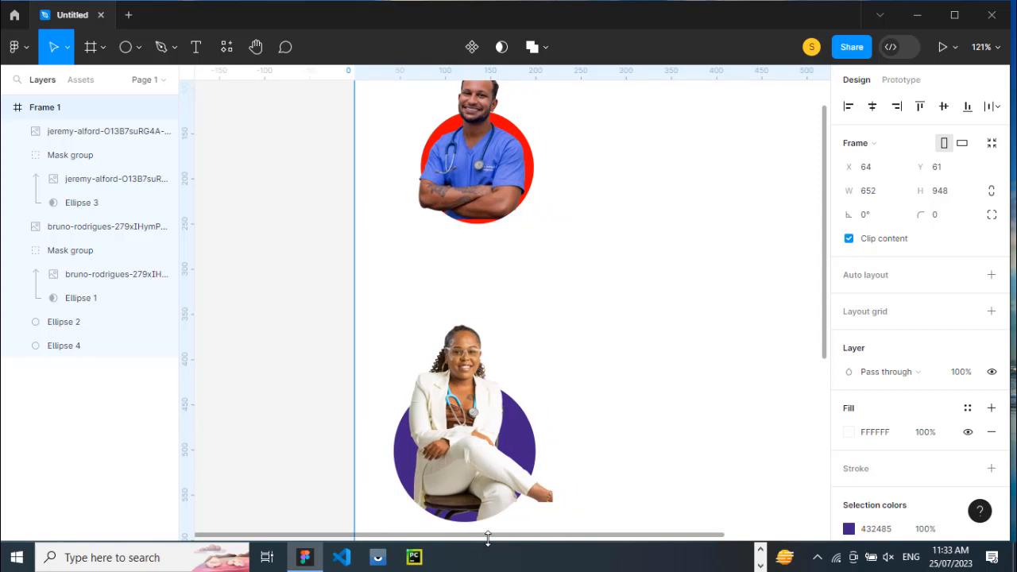
{"action": "left_click", "coordinate": [306, 107]}
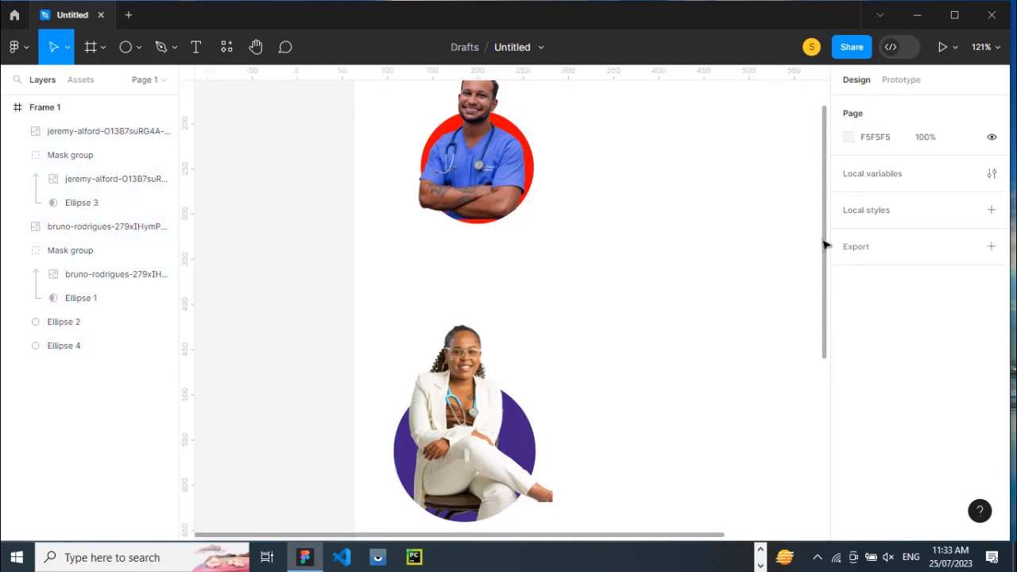
{"action": "left_click_drag", "start_coordinate": [825, 241], "coordinate": [827, 217]}
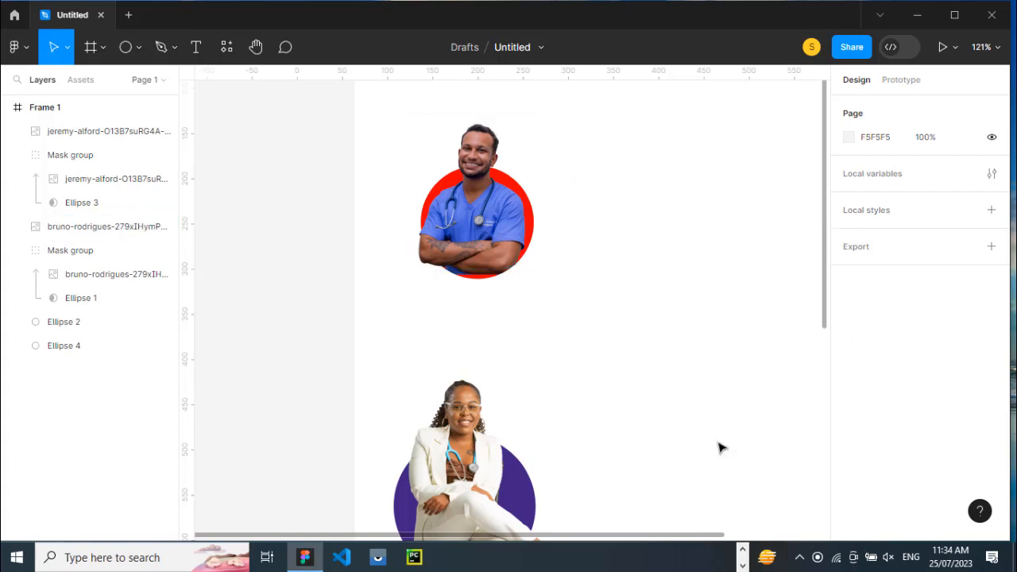
- Add the text "sign in" beside the man's portrait at about X 351, Y 239, and set its font size to 17
{"action": "left_click_drag", "start_coordinate": [600, 539], "coordinate": [692, 538]}
{"action": "key", "text": "t"}
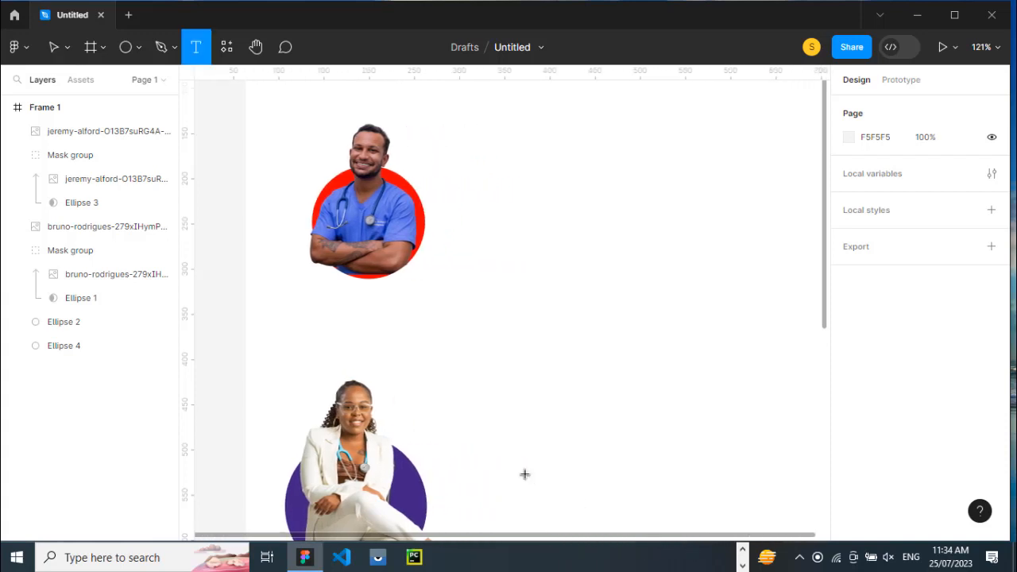
{"action": "left_click", "coordinate": [564, 270]}
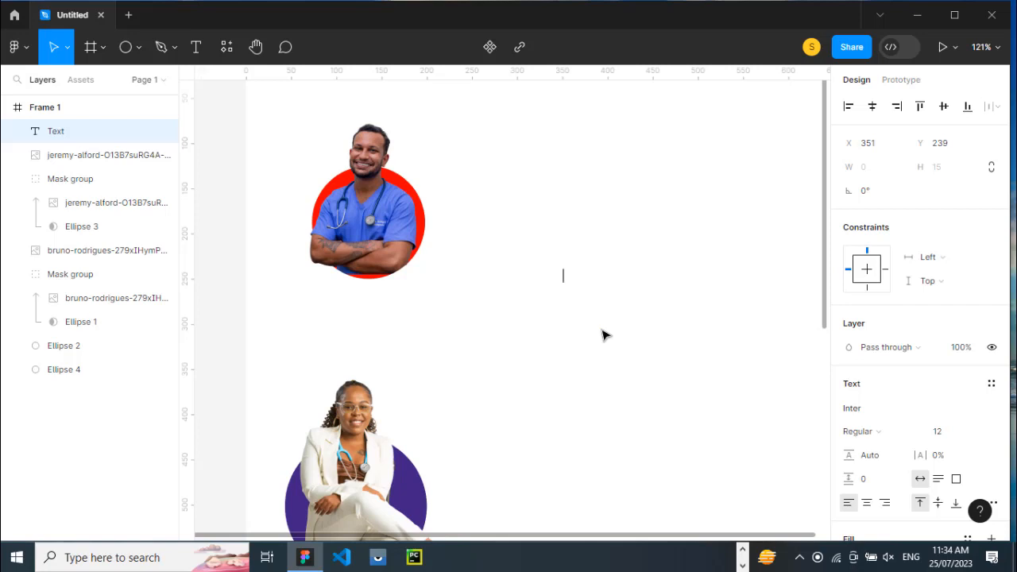
{"action": "type", "text": "sign in"}
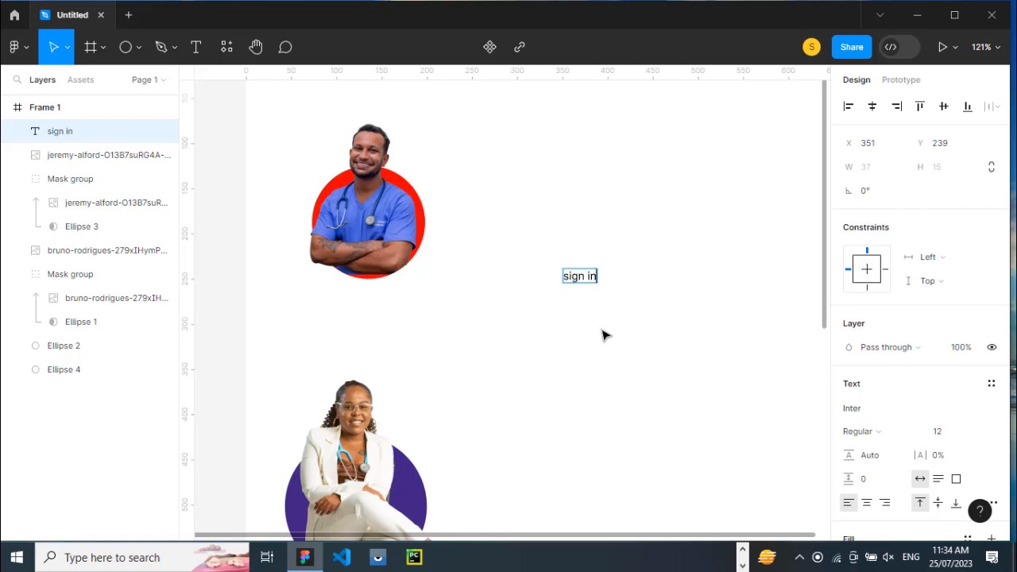
{"action": "key", "text": "ctrl+a"}
{"action": "left_click", "coordinate": [953, 431]}
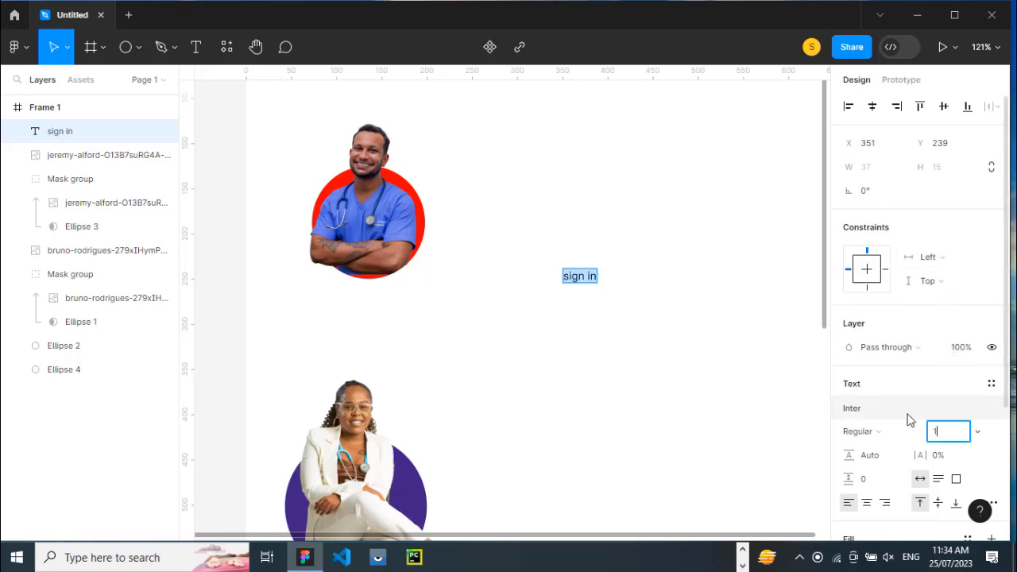
{"action": "key", "text": "Return"}
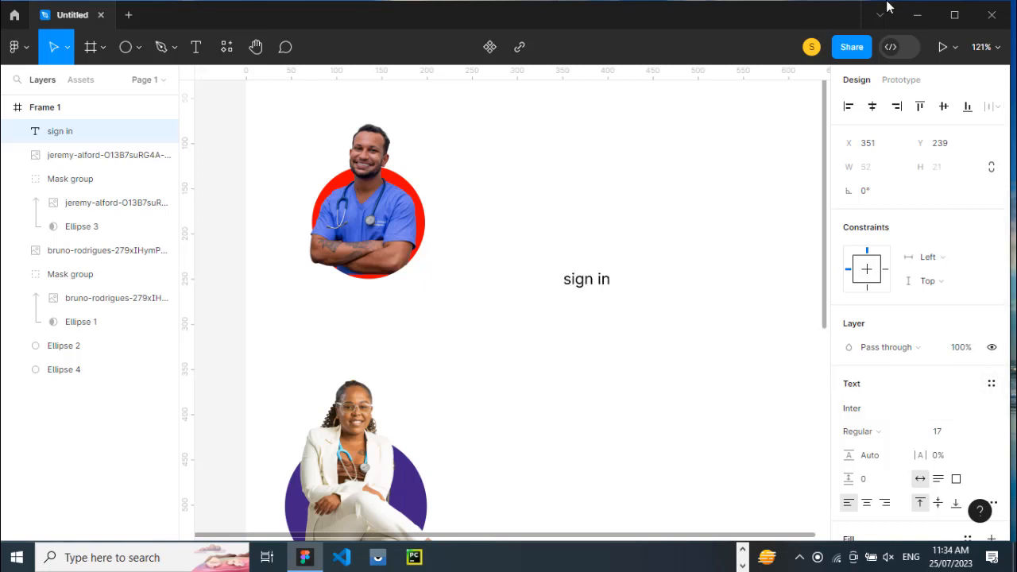
- Capitalize both words of the text beside the man's portrait so it reads "Sign In"
{"action": "left_click", "coordinate": [573, 286]}
{"action": "key", "text": "BackSpace"}
{"action": "type", "text": "A"}
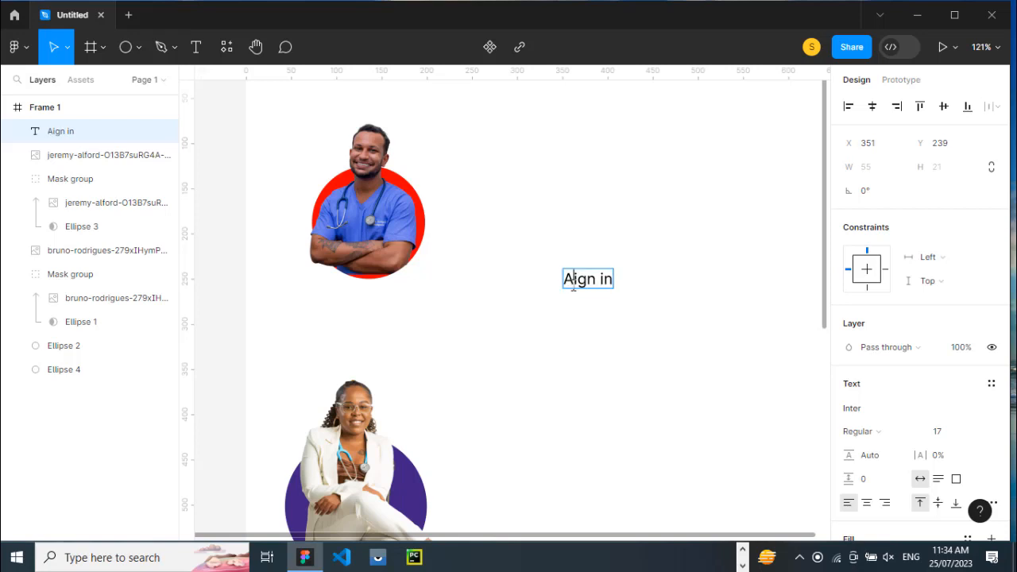
{"action": "key", "text": "BackSpace"}
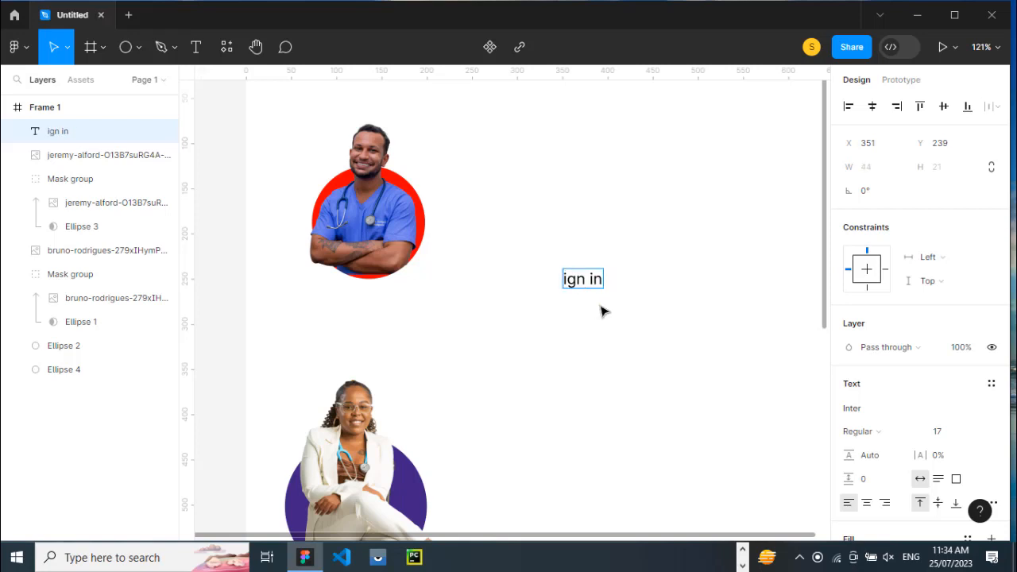
{"action": "type", "text": "S"}
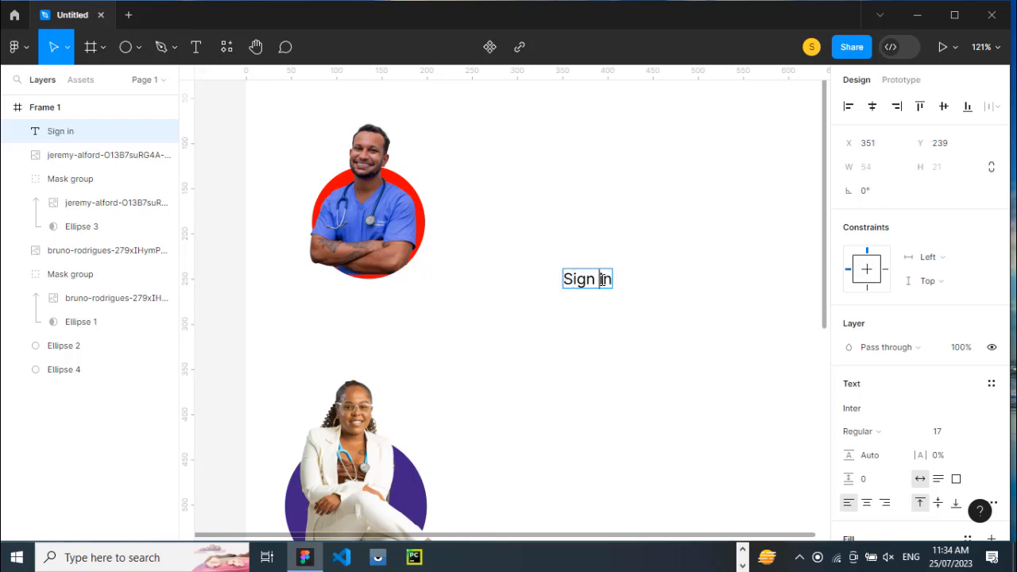
{"action": "left_click", "coordinate": [603, 279]}
{"action": "key", "text": "BackSpace"}
{"action": "type", "text": "I"}
{"action": "key", "text": "Escape"}
{"action": "left_click", "coordinate": [614, 308]}
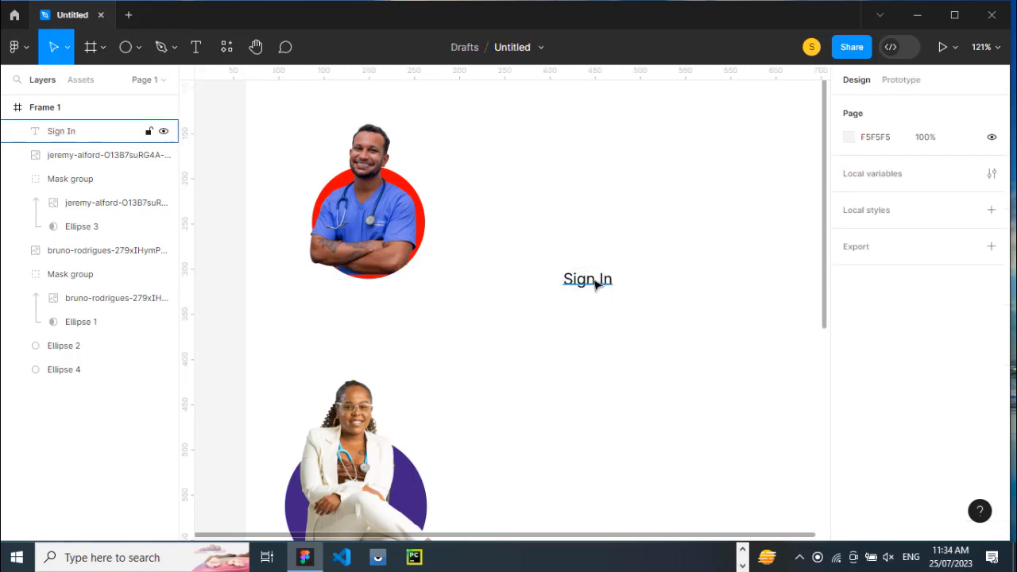
- Wrap the "Sign In" text in an auto layout frame with horizontal padding 8 and vertical padding 2
{"action": "left_click", "coordinate": [597, 282]}
{"action": "key", "text": "shift+a"}
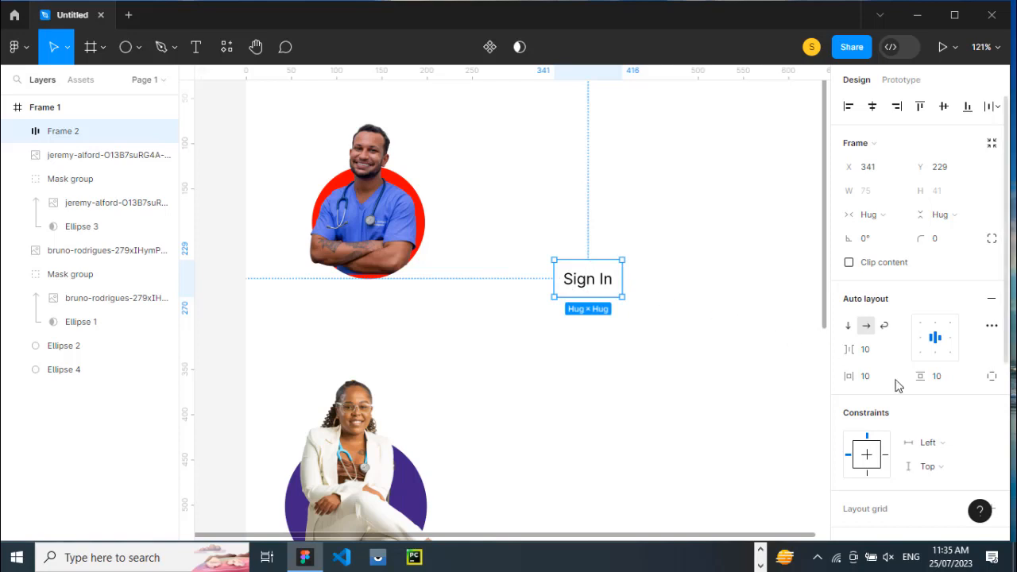
{"action": "left_click", "coordinate": [850, 383]}
{"action": "left_click_drag", "start_coordinate": [851, 383], "coordinate": [844, 382]}
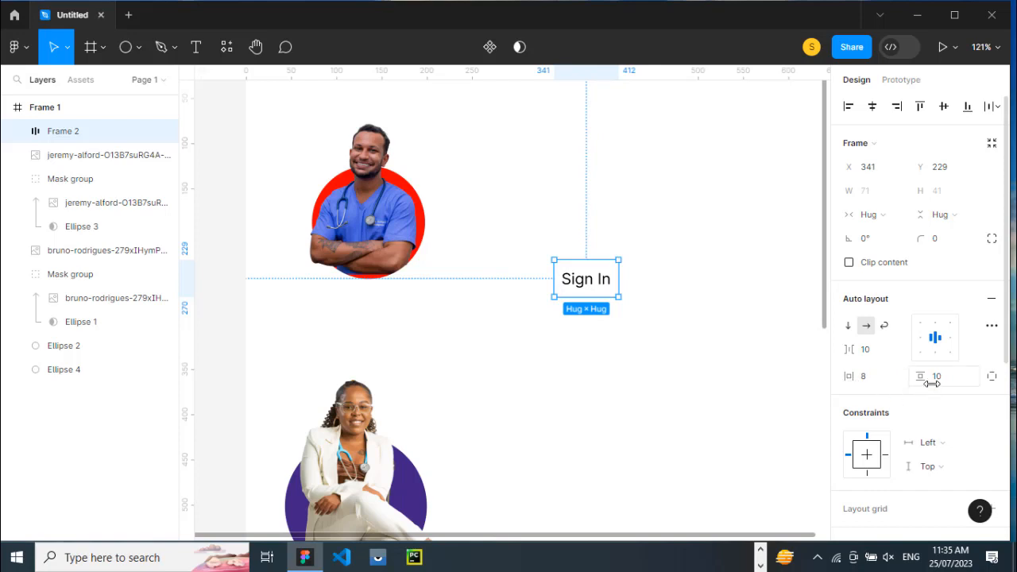
{"action": "left_click_drag", "start_coordinate": [920, 376], "coordinate": [916, 376]}
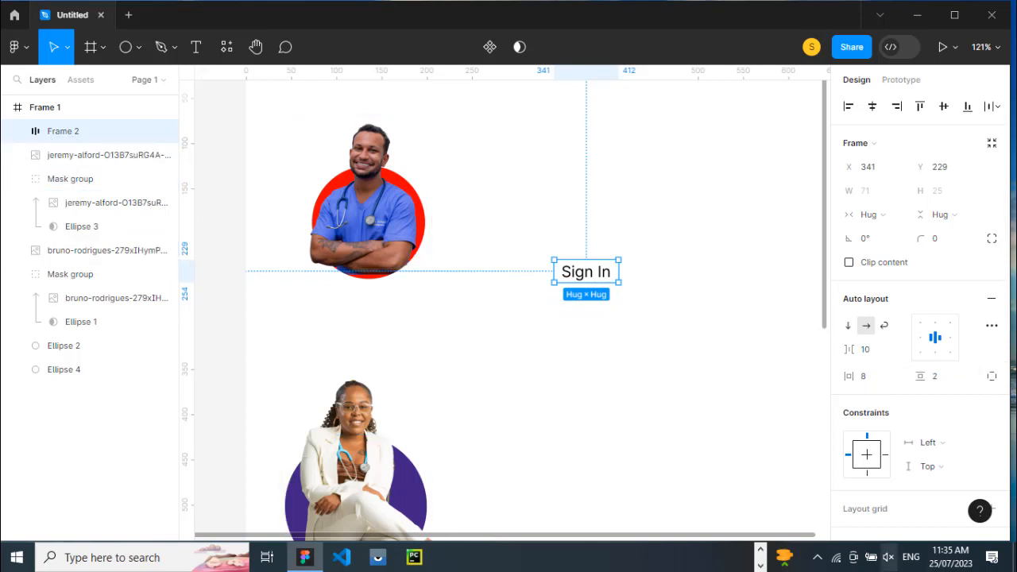
- Add a bright purple C231F5 fill to the auto layout frame around "Sign In"
{"action": "scroll", "coordinate": [898, 388], "scroll_direction": "down", "scroll_amount": 4}
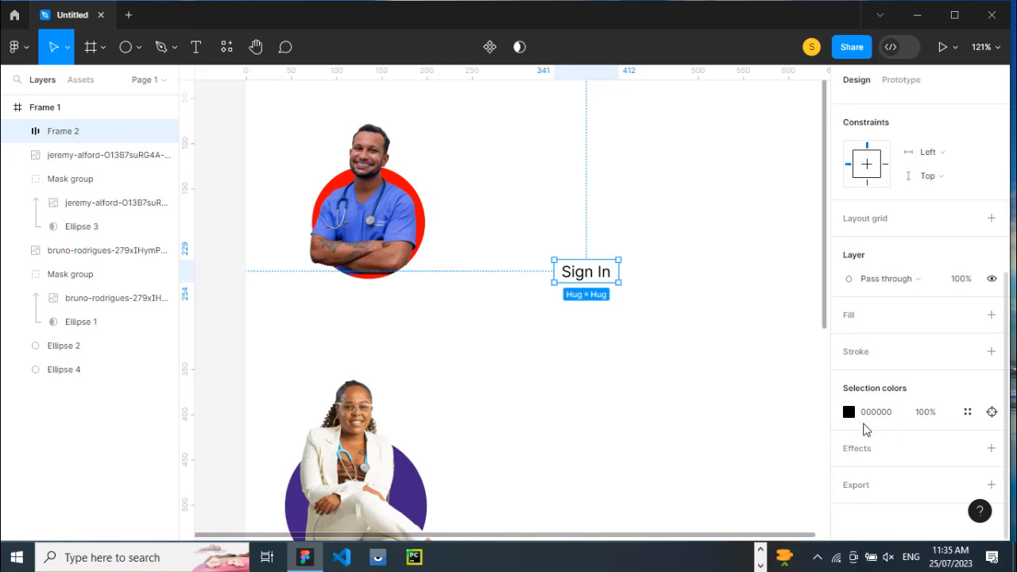
{"action": "left_click", "coordinate": [849, 316]}
{"action": "left_click", "coordinate": [852, 343]}
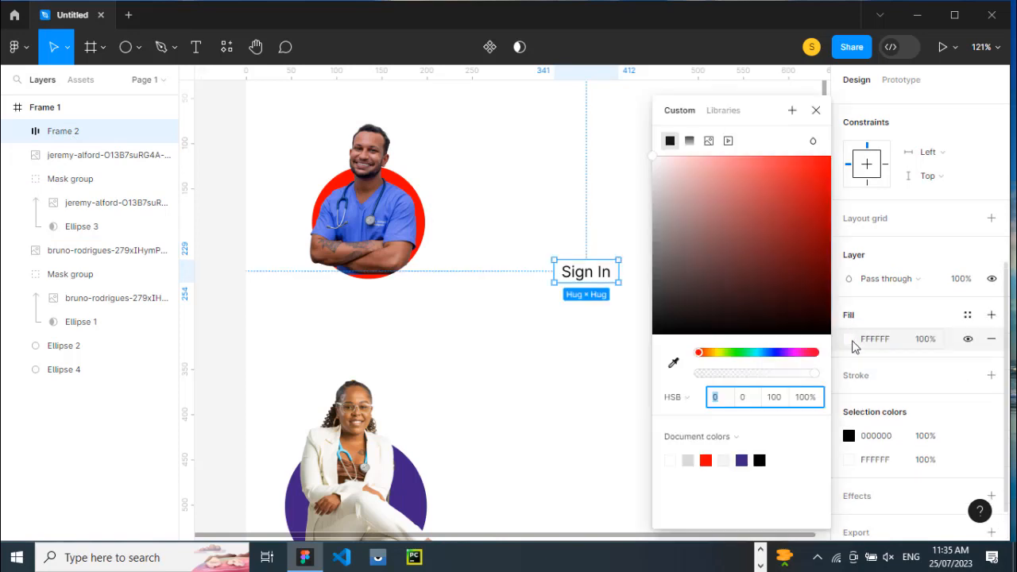
{"action": "left_click_drag", "start_coordinate": [727, 219], "coordinate": [793, 192]}
{"action": "left_click", "coordinate": [790, 352]}
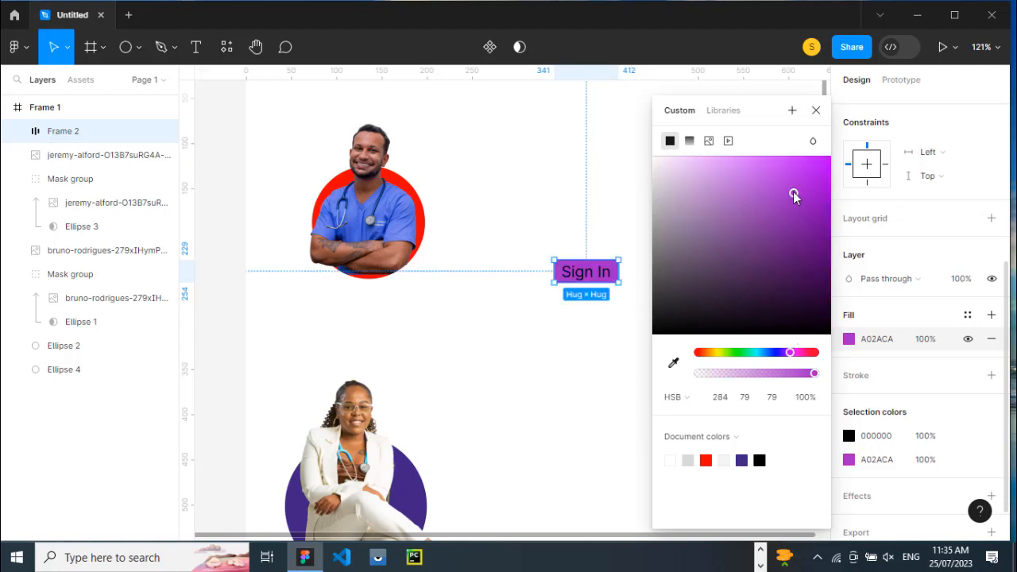
{"action": "left_click_drag", "start_coordinate": [793, 192], "coordinate": [795, 166]}
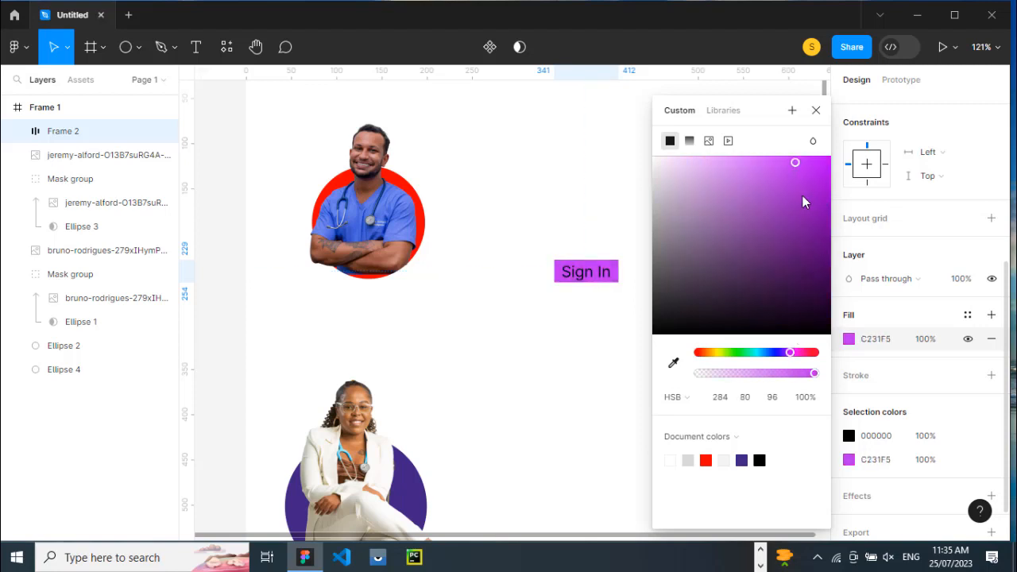
- Change the "Sign In" text's fill to white FFFFFF and undo the accidental replacement of its wording
{"action": "key", "text": "Return"}
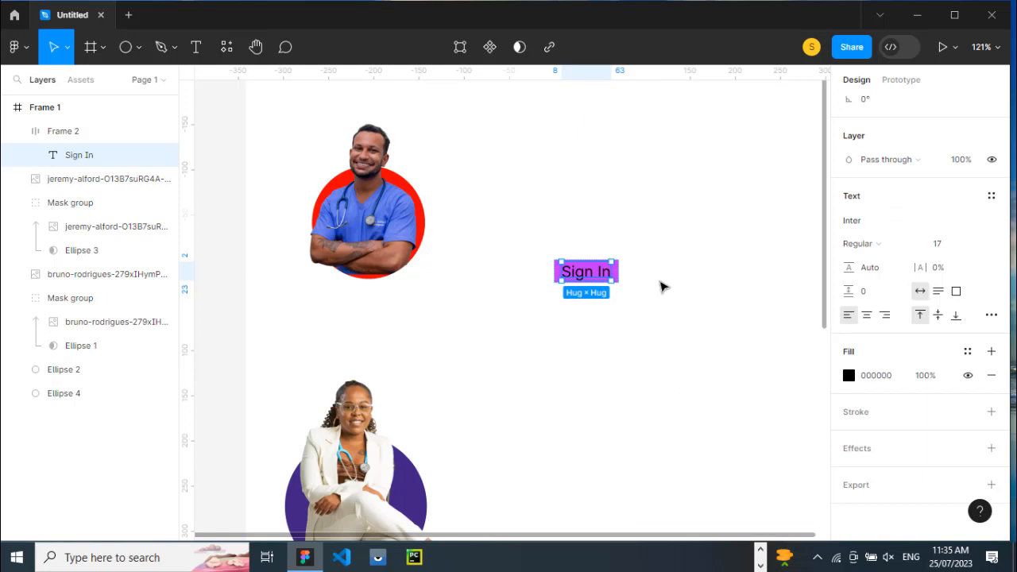
{"action": "double_click", "coordinate": [587, 273]}
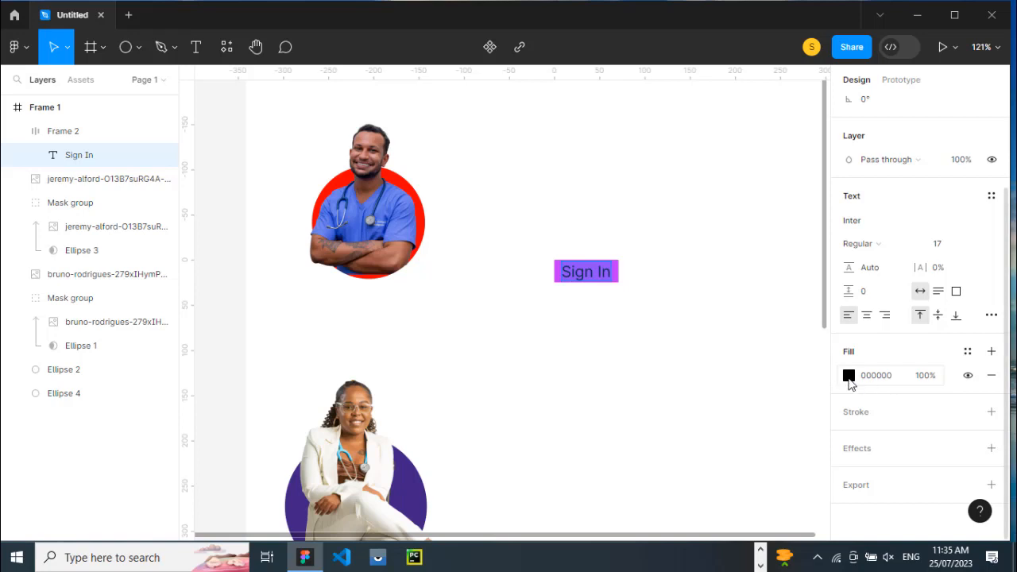
{"action": "left_click", "coordinate": [848, 377]}
{"action": "left_click_drag", "start_coordinate": [698, 290], "coordinate": [643, 163]}
{"action": "key", "text": "Return"}
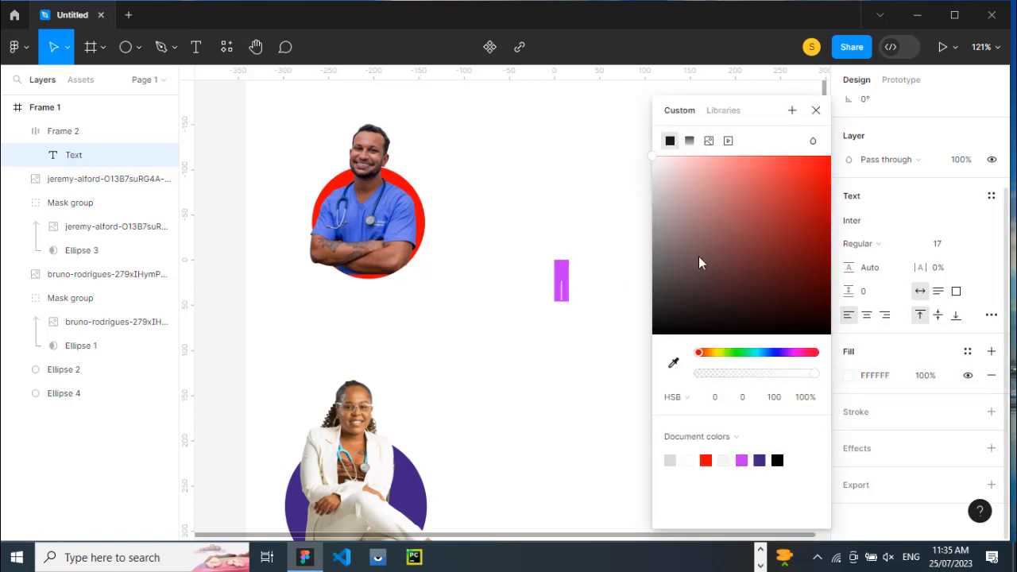
{"action": "key", "text": "ctrl+z"}
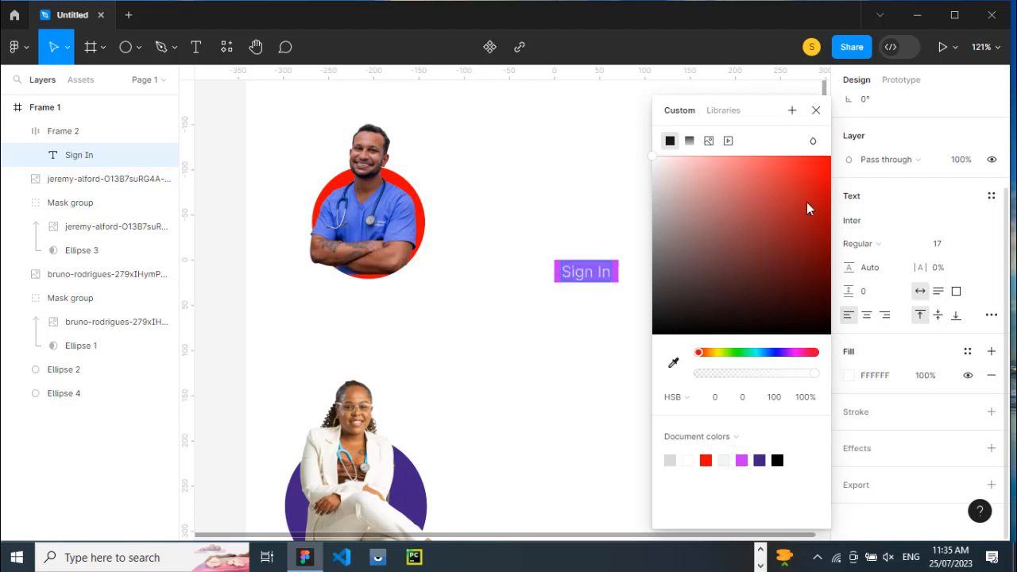
{"action": "left_click", "coordinate": [816, 109]}
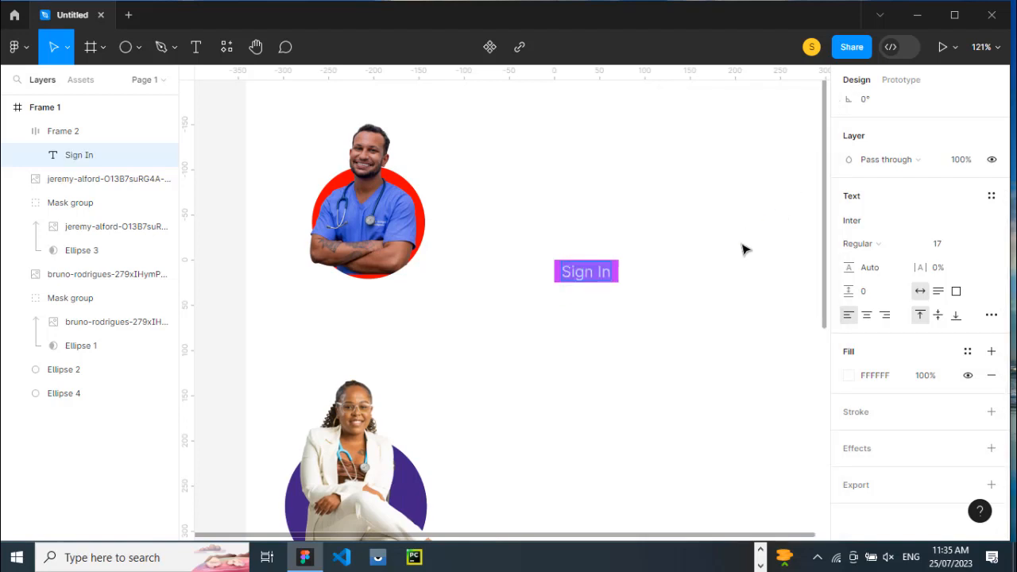
{"action": "key", "text": "Escape"}
{"action": "left_click", "coordinate": [690, 304]}
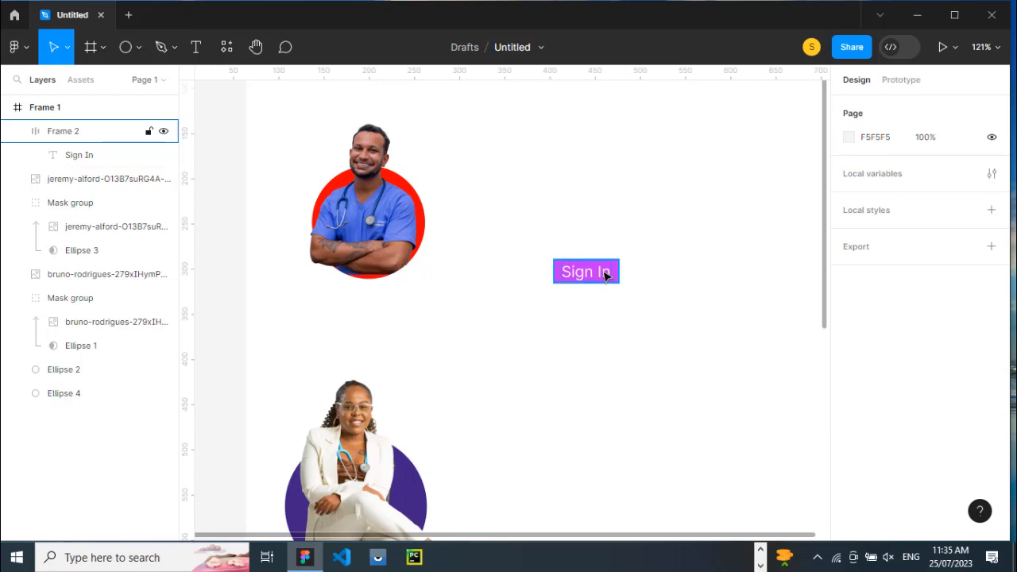
- Set the font weight of the button's "Sign In" text to Bold
{"action": "left_click", "coordinate": [606, 275]}
{"action": "double_click", "coordinate": [605, 275]}
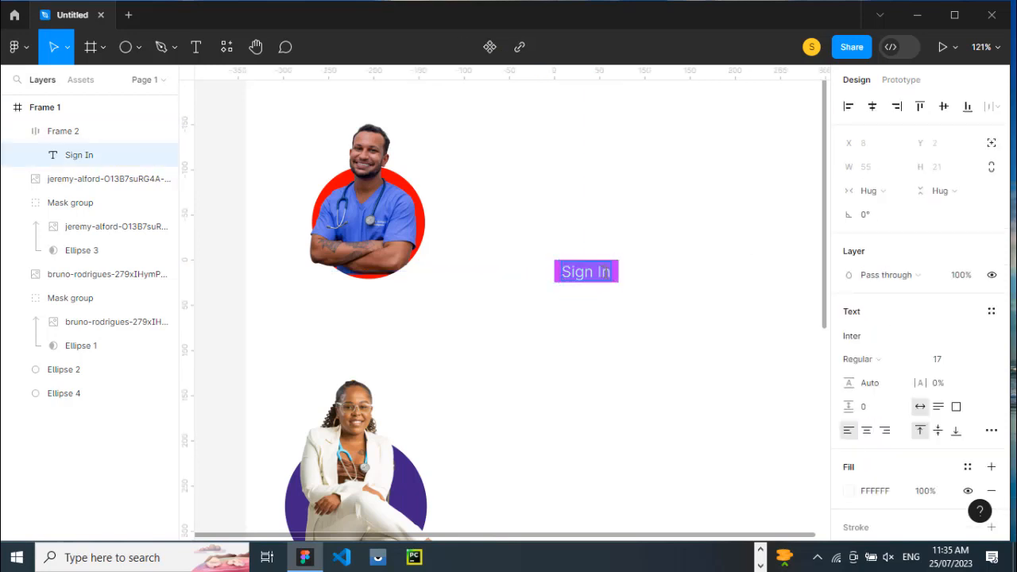
{"action": "left_click", "coordinate": [864, 363]}
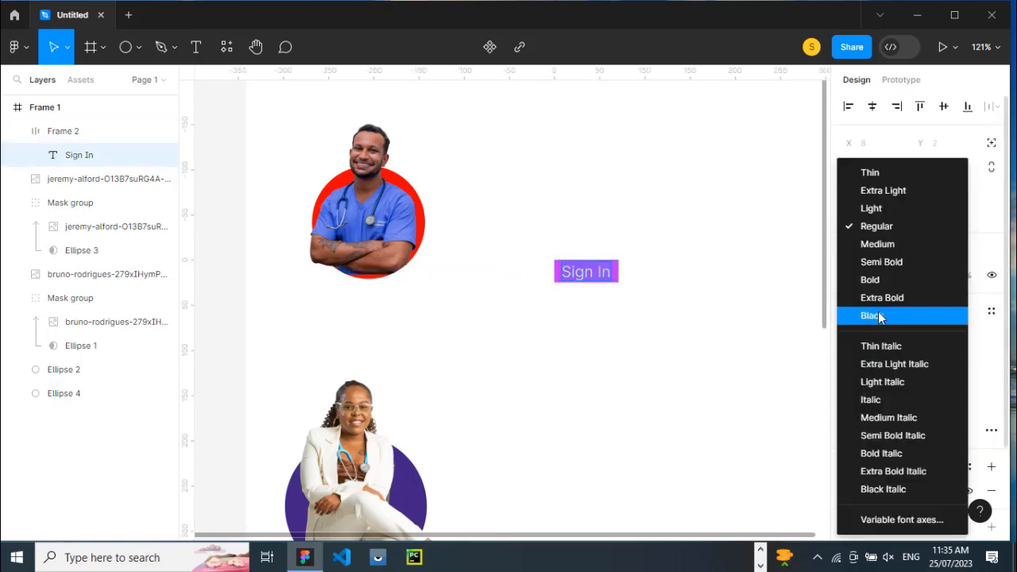
{"action": "left_click", "coordinate": [875, 280]}
{"action": "key", "text": "Escape"}
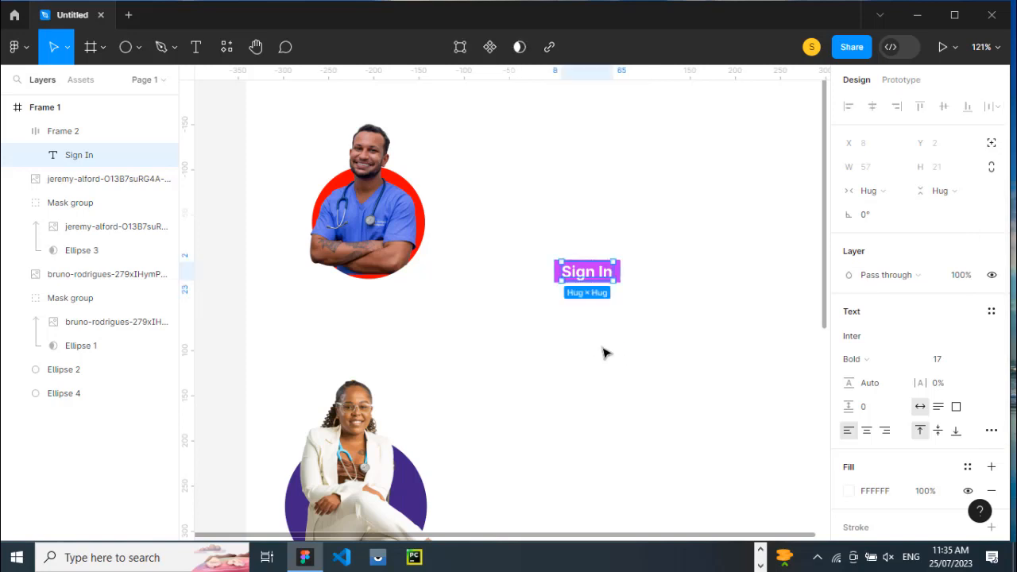
{"action": "left_click", "coordinate": [625, 320]}
- Round the purple "Sign In" button's corners with a radius of 4
{"action": "scroll", "coordinate": [610, 316], "scroll_direction": "up", "scroll_amount": 5}
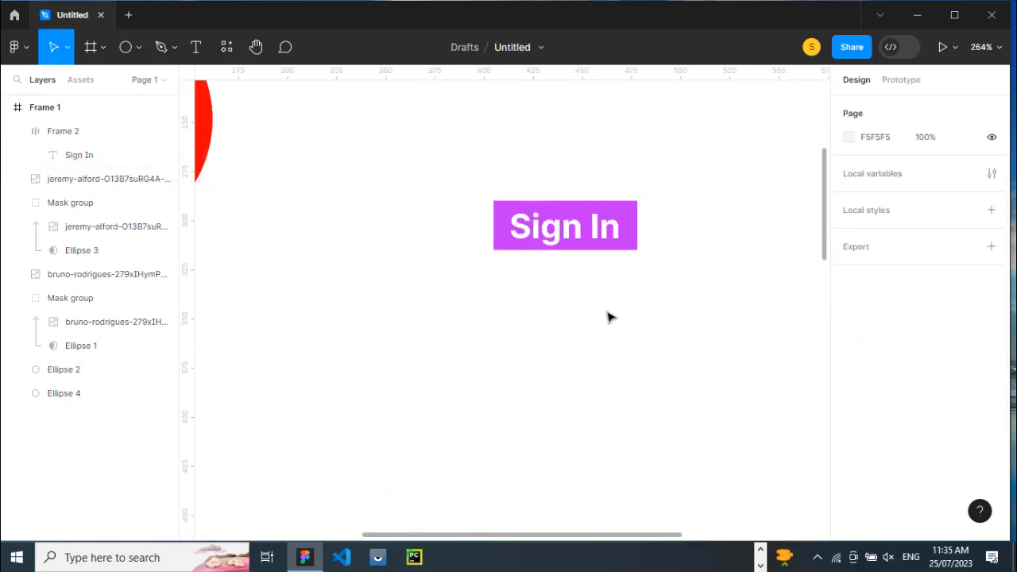
{"action": "scroll", "coordinate": [608, 318], "scroll_direction": "up", "scroll_amount": 1}
{"action": "left_click", "coordinate": [550, 223]}
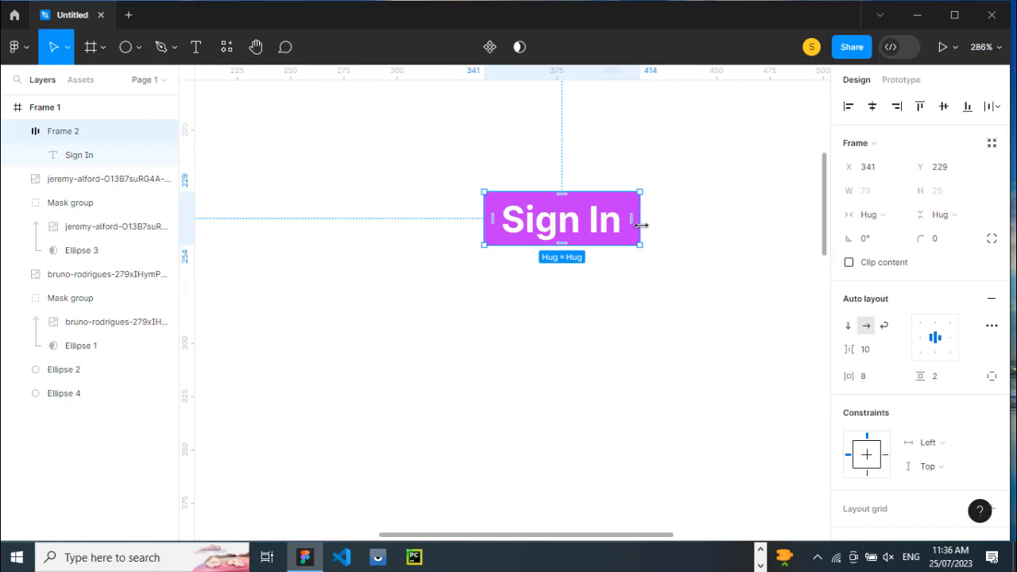
{"action": "left_click", "coordinate": [618, 278]}
{"action": "left_click", "coordinate": [630, 237]}
{"action": "left_click_drag", "start_coordinate": [924, 242], "coordinate": [959, 239]}
{"action": "left_click", "coordinate": [562, 295]}
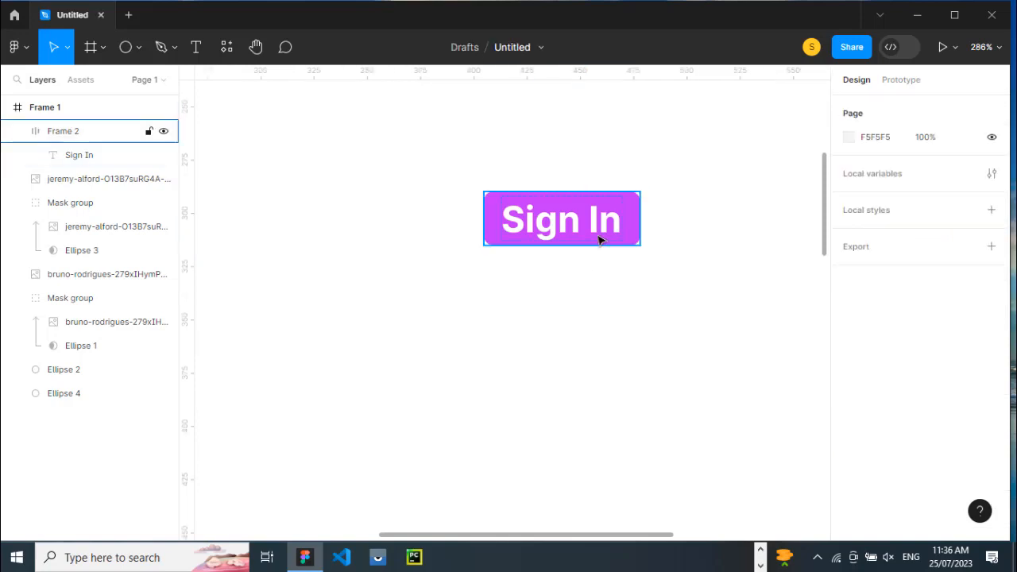
- Replace the purple button's label with "Get Started"
{"action": "left_click", "coordinate": [603, 228]}
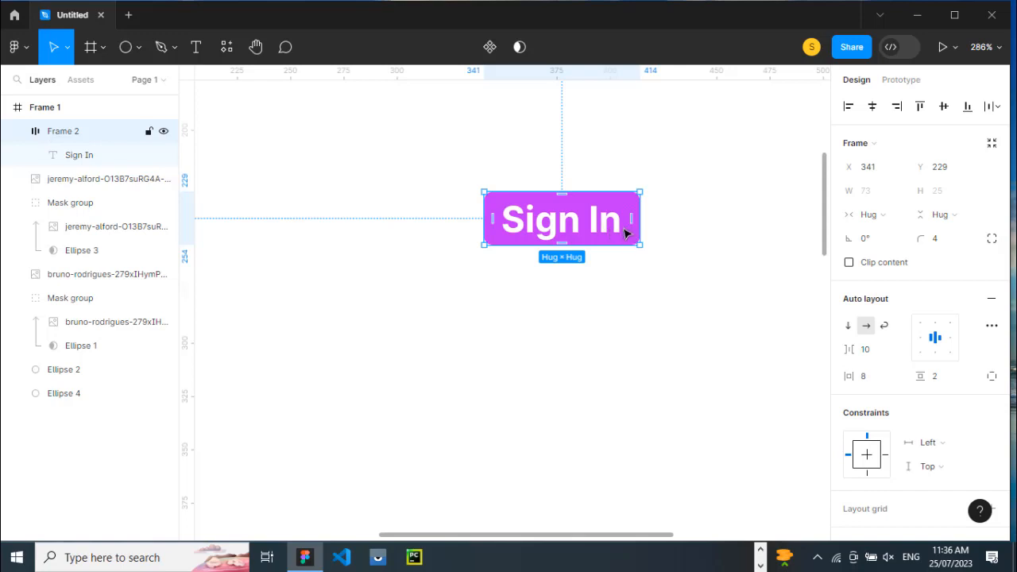
{"action": "double_click", "coordinate": [620, 227]}
{"action": "double_click", "coordinate": [610, 228]}
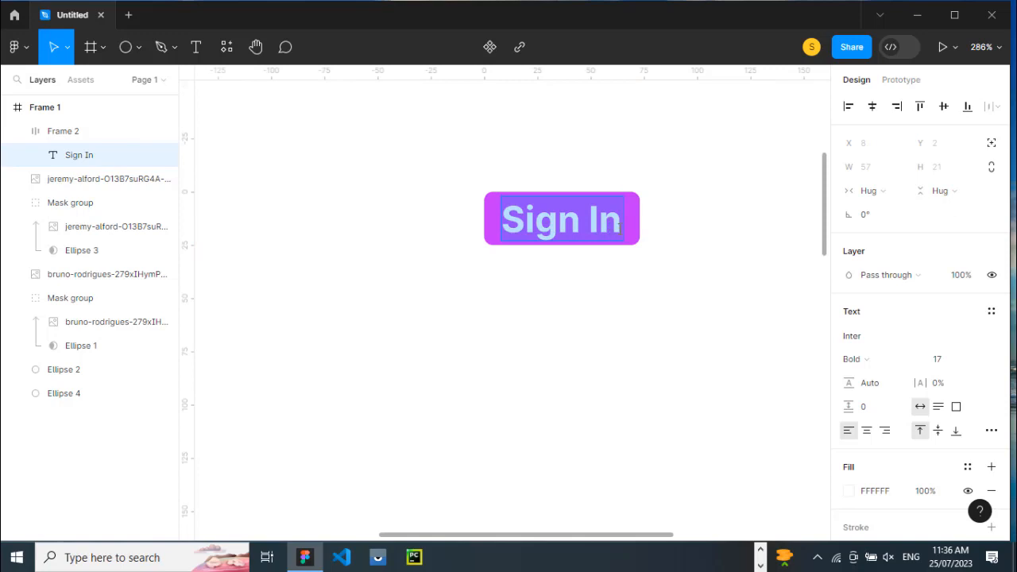
{"action": "type", "text": "get state"}
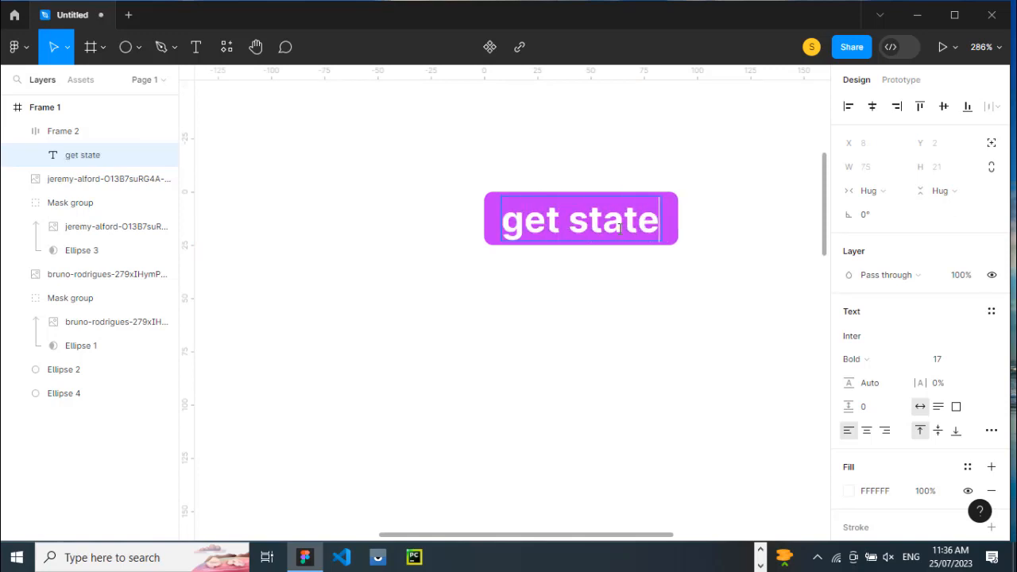
{"action": "key", "text": "BackSpace"}
{"action": "type", "text": "rted"}
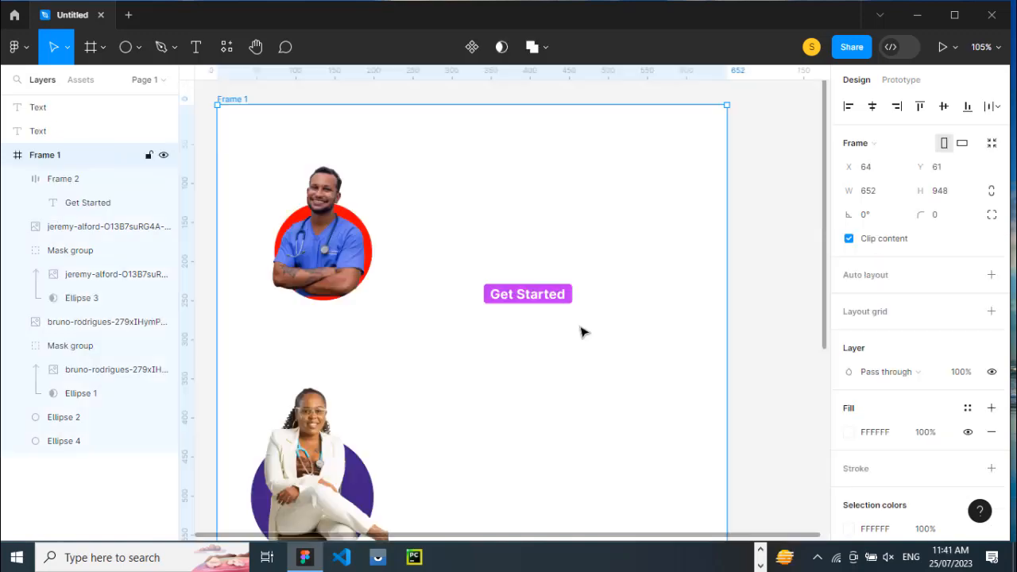
- Move Frame 1 with all its contents to about X 93, Y 90 on the canvas
{"action": "scroll", "coordinate": [583, 331], "scroll_direction": "up", "scroll_amount": 5}
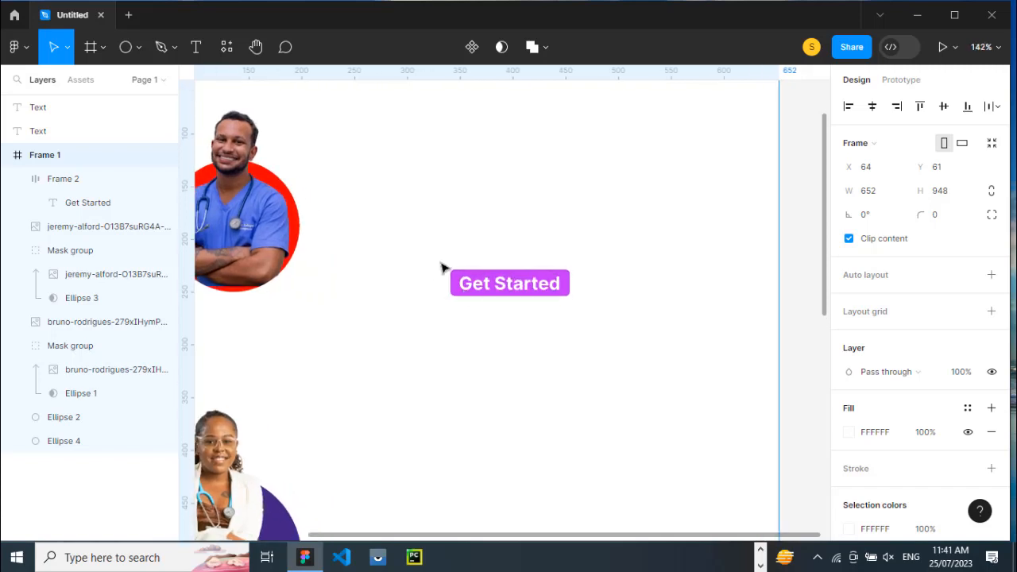
{"action": "left_click_drag", "start_coordinate": [432, 260], "coordinate": [464, 291]}
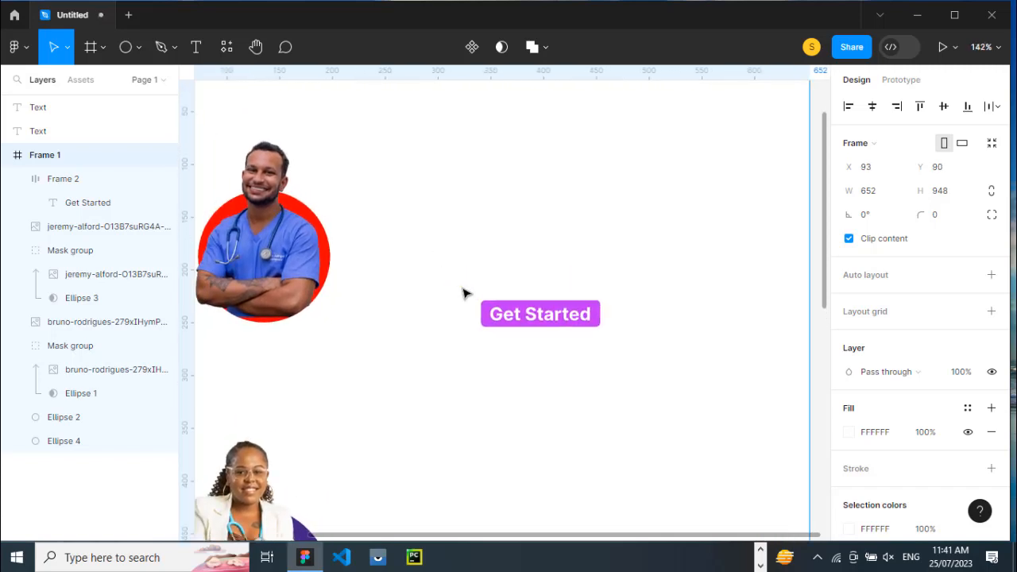
{"action": "left_click", "coordinate": [561, 317]}
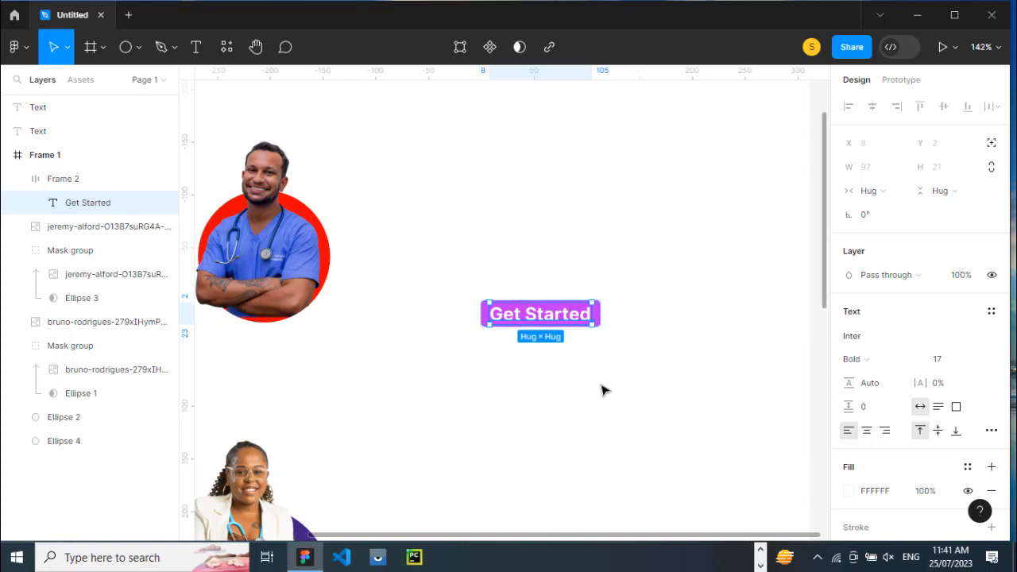
{"action": "left_click", "coordinate": [628, 379]}
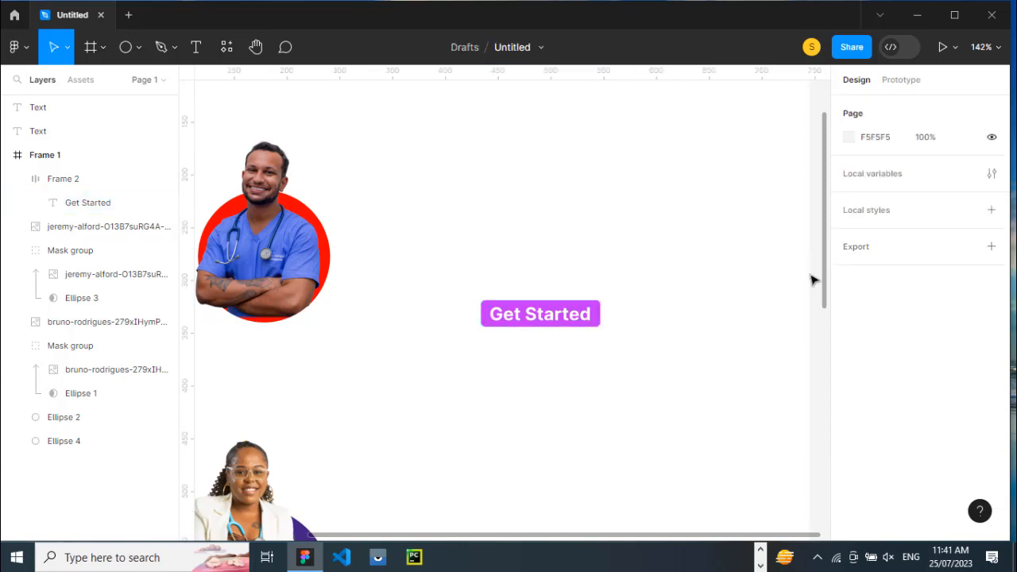
- Turn the purple "Get Started" button in Frame 1 into a component
{"action": "left_click_drag", "start_coordinate": [825, 285], "coordinate": [829, 351]}
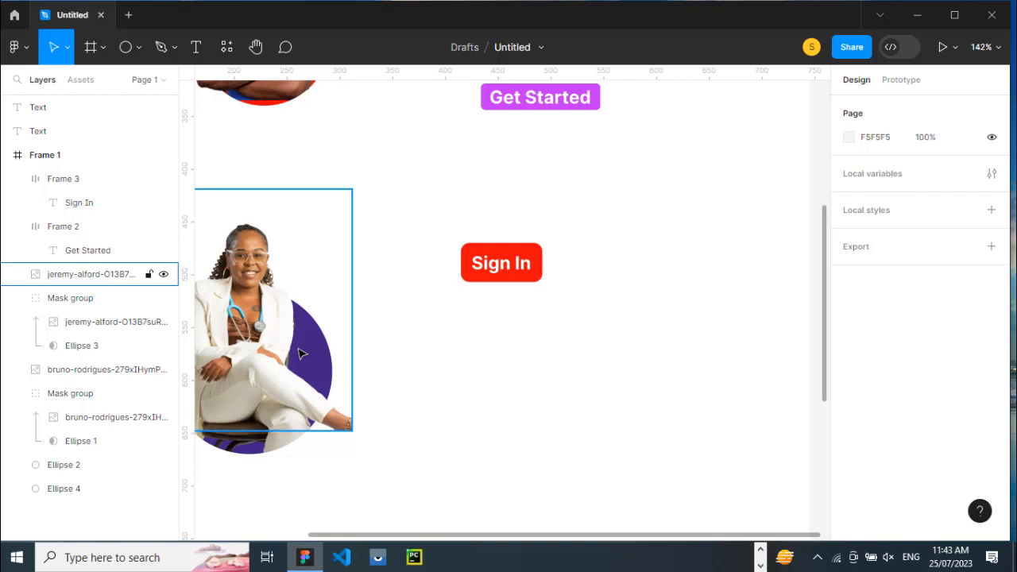
{"action": "scroll", "coordinate": [646, 191], "scroll_direction": "up", "scroll_amount": 2}
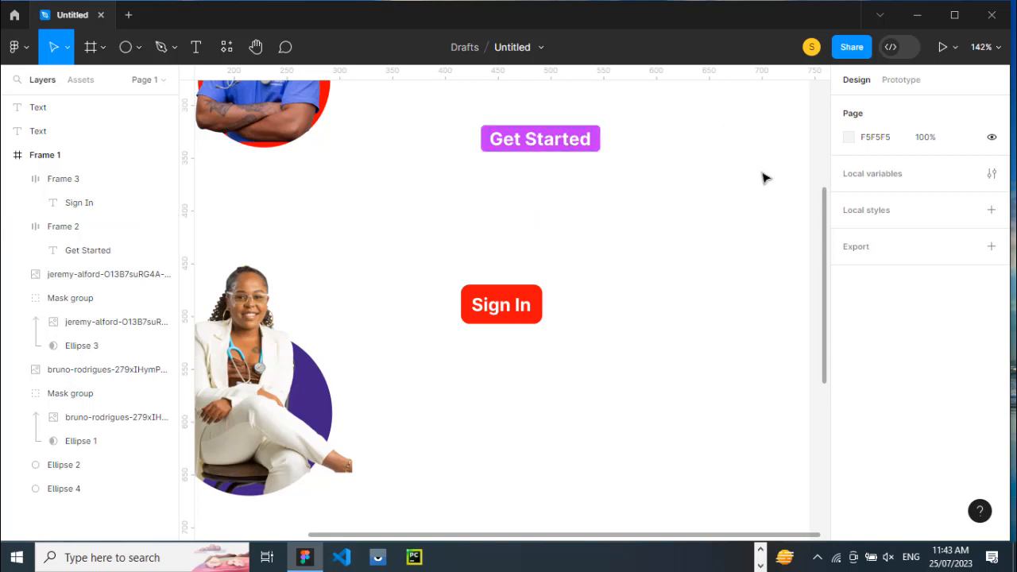
{"action": "scroll", "coordinate": [826, 265], "scroll_direction": "up", "scroll_amount": 3}
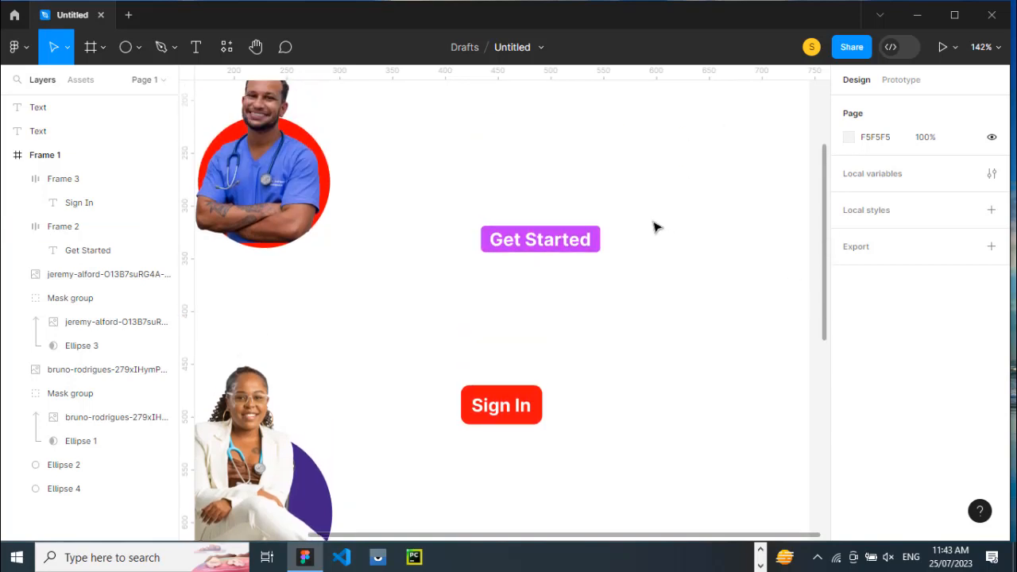
{"action": "left_click_drag", "start_coordinate": [627, 211], "coordinate": [489, 272]}
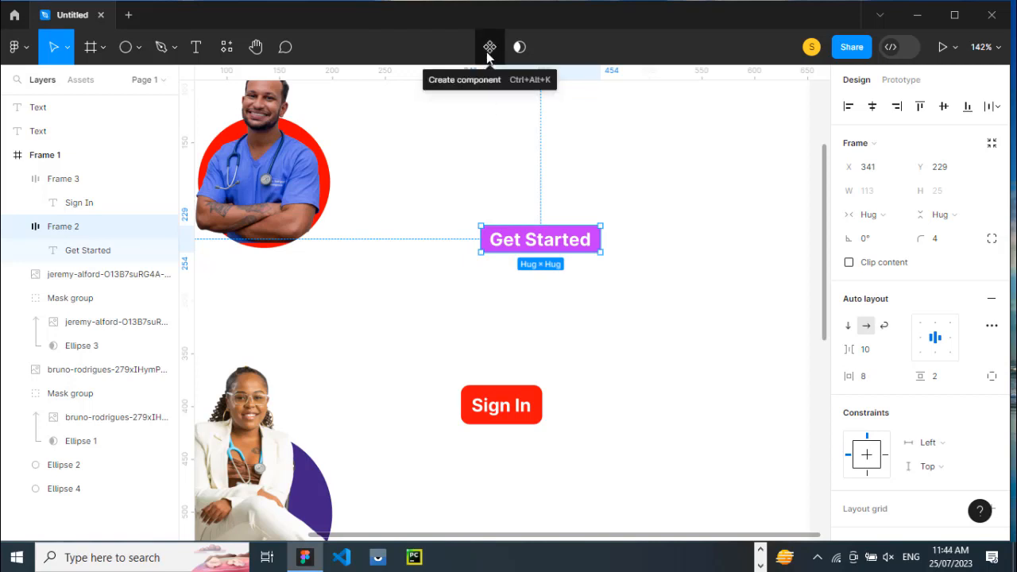
{"action": "right_click", "coordinate": [522, 243]}
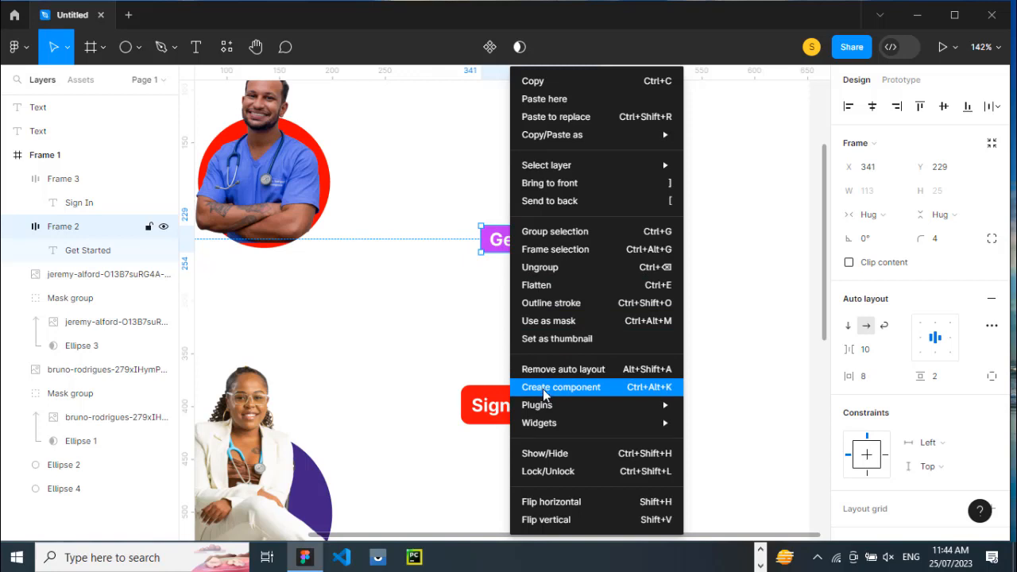
{"action": "left_click", "coordinate": [491, 49]}
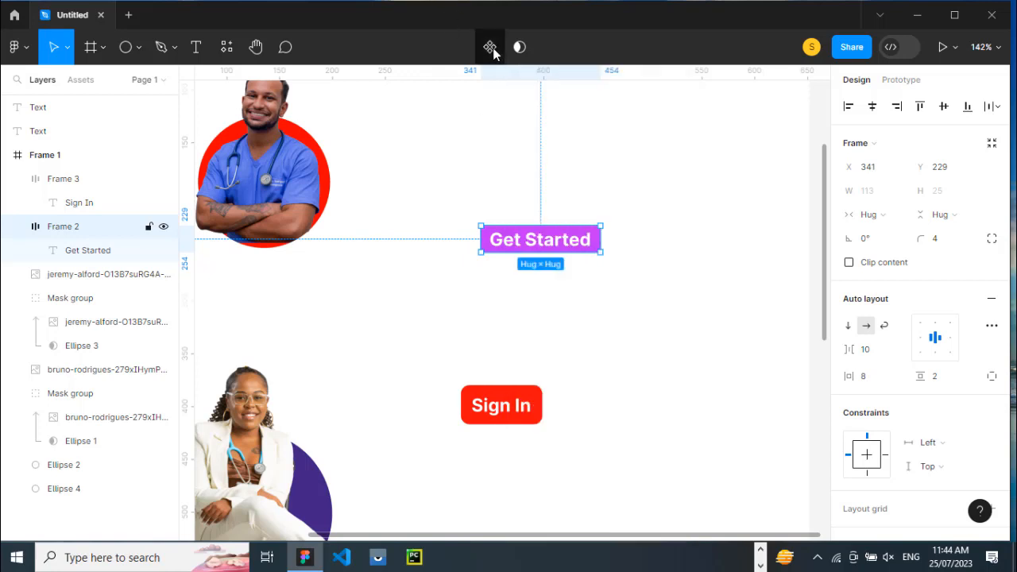
{"action": "left_click", "coordinate": [491, 48]}
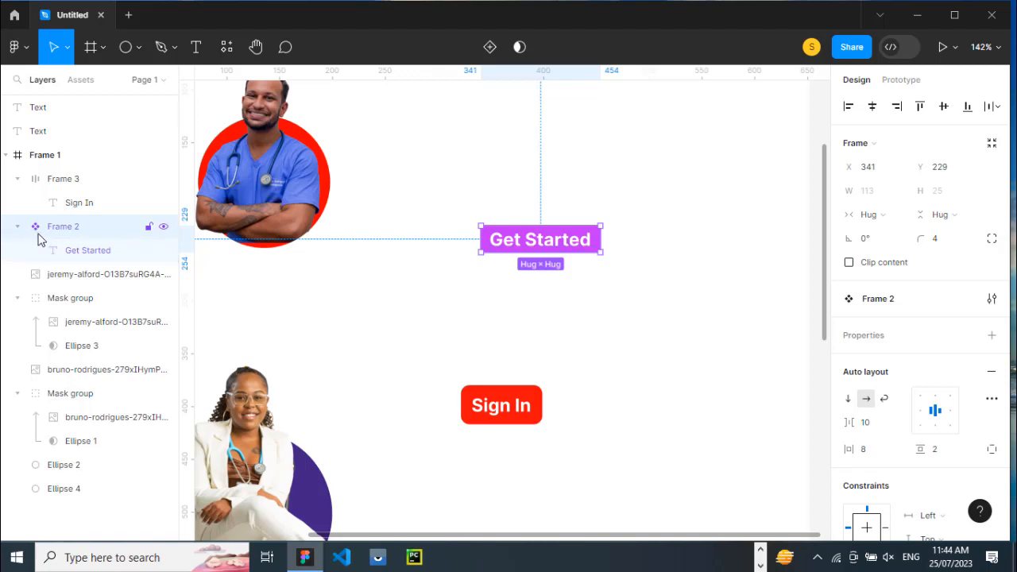
- Place an instance of the "Get Started" component from the local assets in Frame 1 at about X 464, Y 163
{"action": "left_click", "coordinate": [82, 84]}
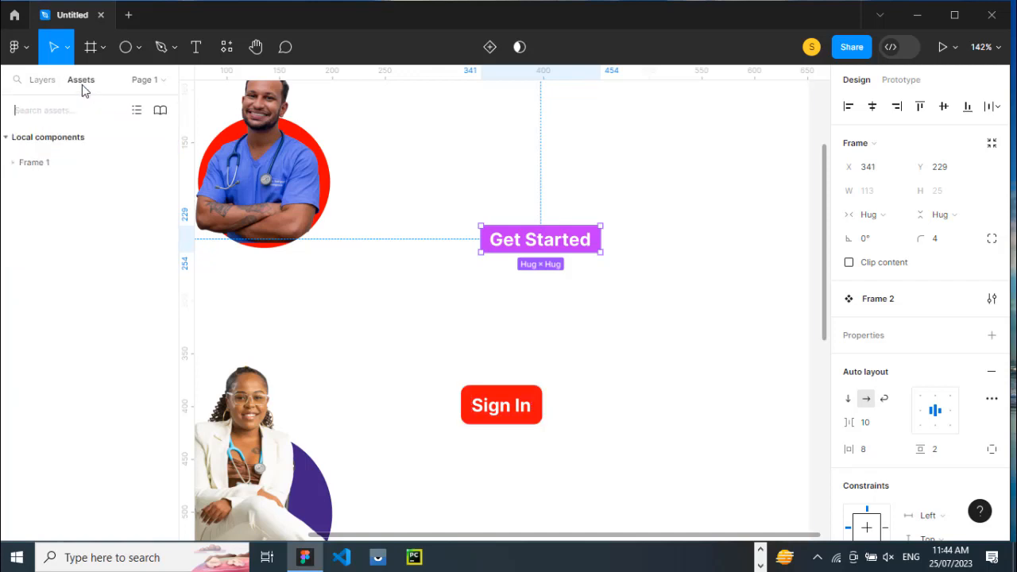
{"action": "left_click", "coordinate": [12, 162]}
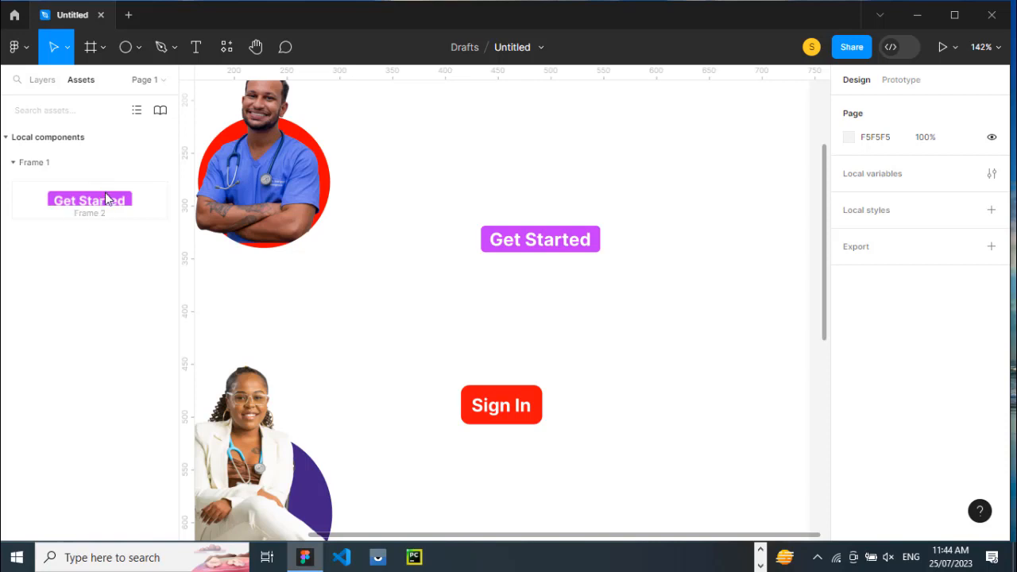
{"action": "left_click_drag", "start_coordinate": [107, 201], "coordinate": [670, 146]}
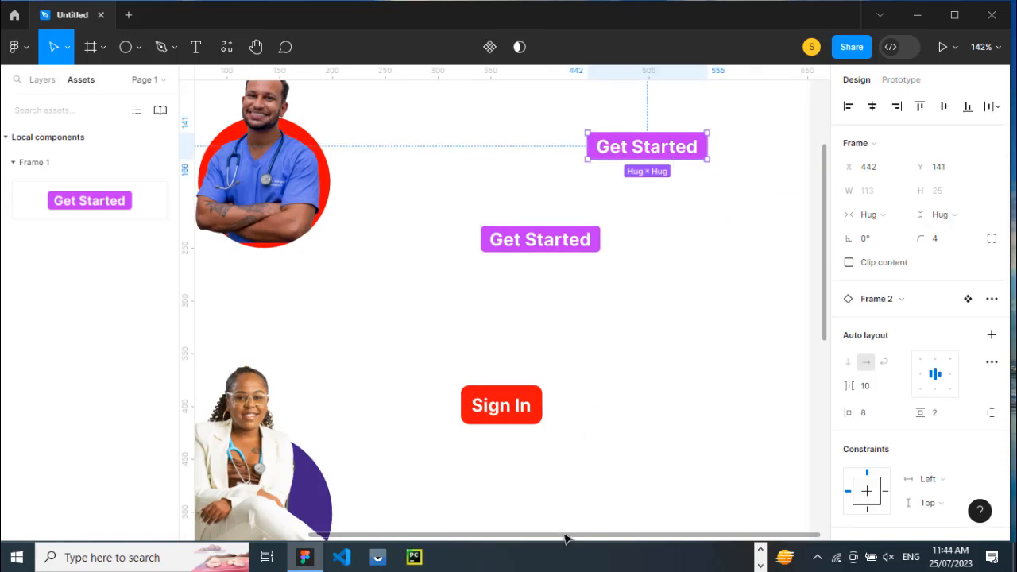
{"action": "left_click_drag", "start_coordinate": [565, 539], "coordinate": [624, 542]}
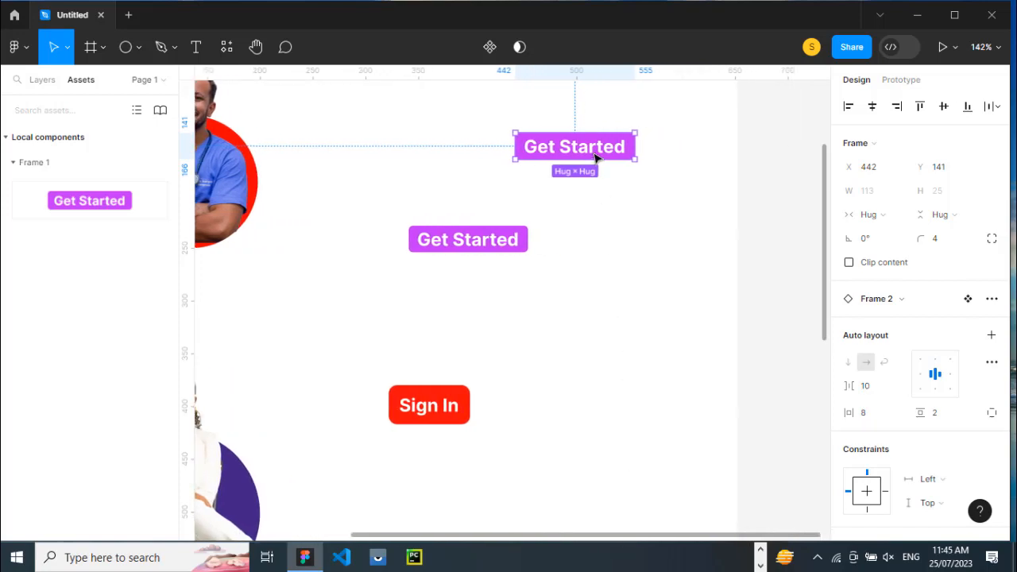
{"action": "left_click_drag", "start_coordinate": [597, 157], "coordinate": [619, 178]}
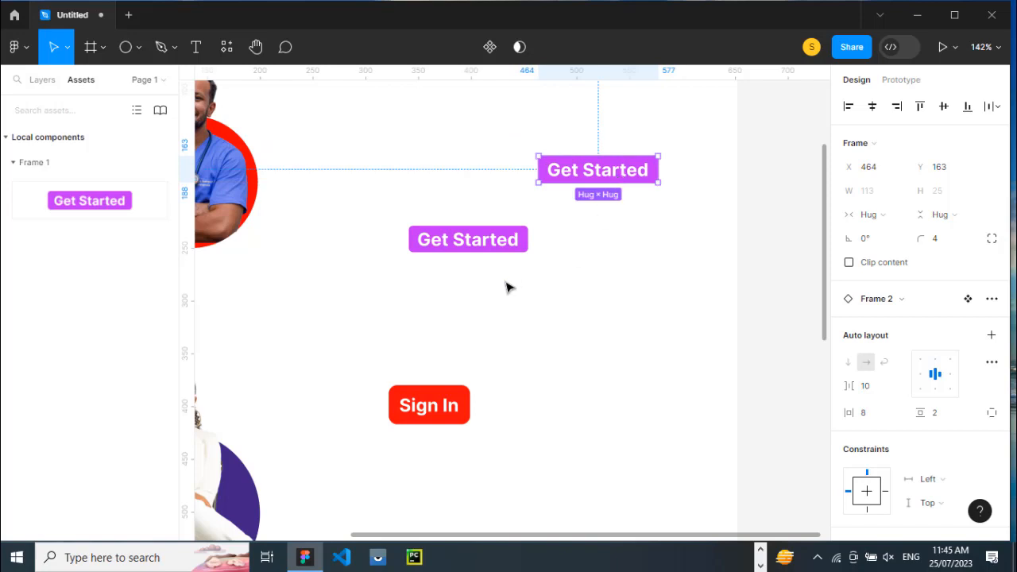
- Duplicate Frame 1 with its contents twice, placing the copies beside it at about X 976, Y 99 and X 2205, Y 99
{"action": "left_click", "coordinate": [485, 251]}
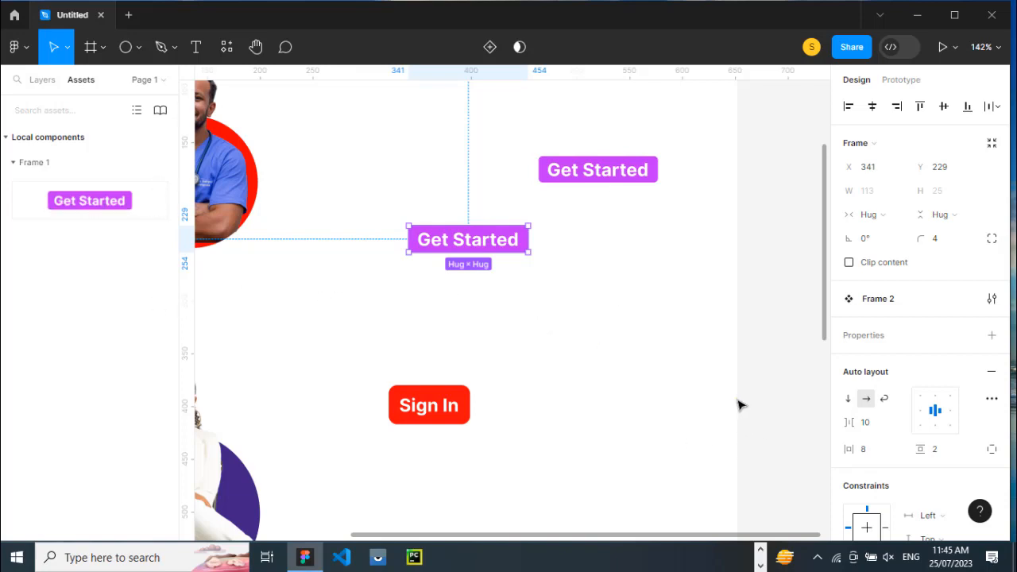
{"action": "scroll", "coordinate": [737, 405], "scroll_direction": "down", "scroll_amount": 5}
{"action": "scroll", "coordinate": [548, 476], "scroll_direction": "down", "scroll_amount": 4}
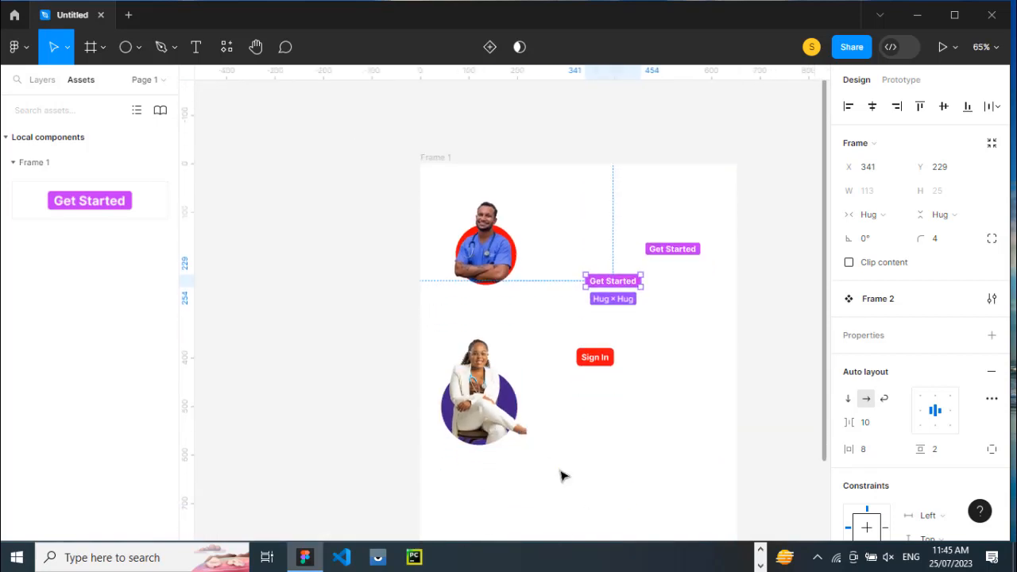
{"action": "left_click", "coordinate": [693, 410]}
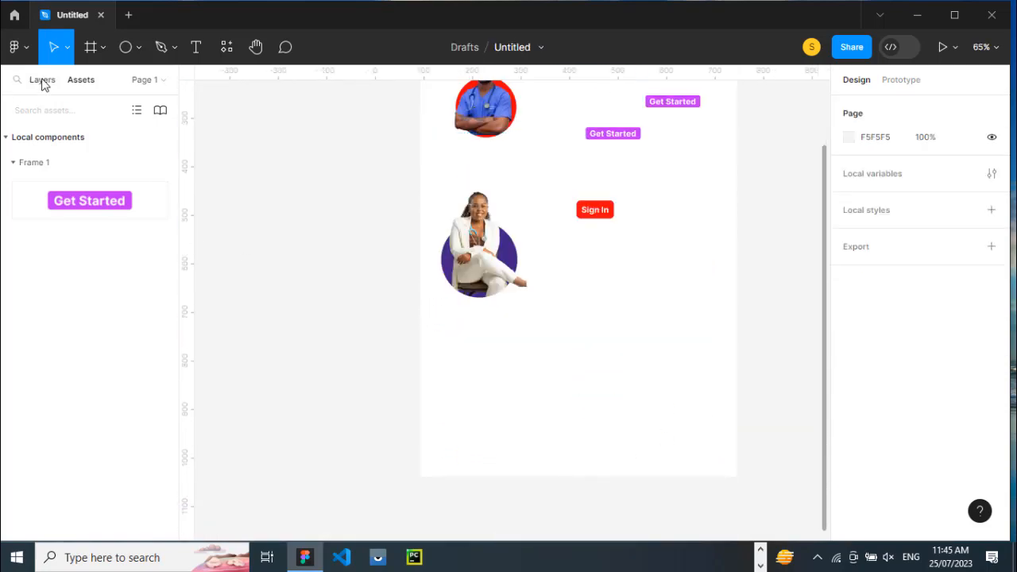
{"action": "left_click", "coordinate": [39, 79]}
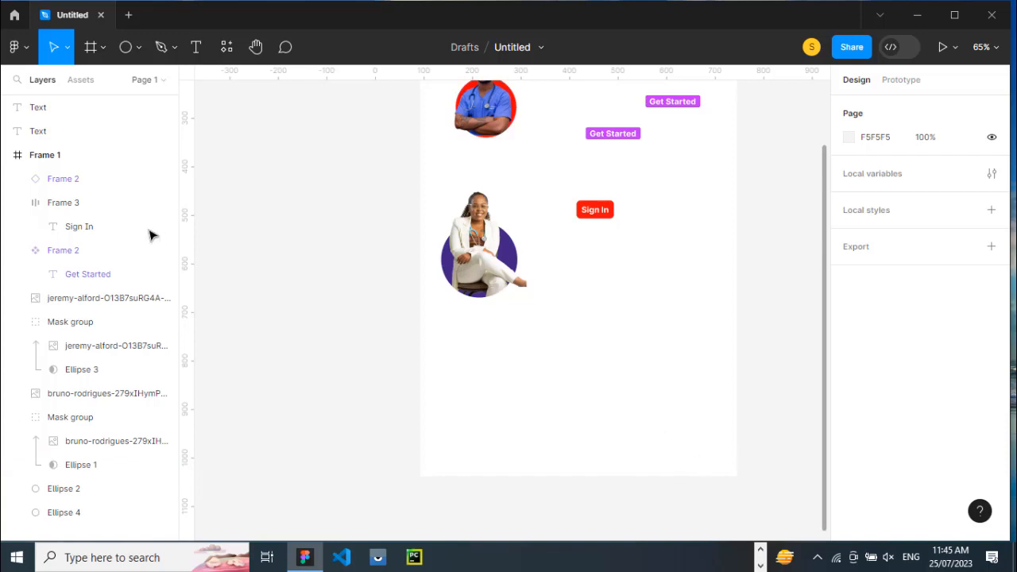
{"action": "left_click", "coordinate": [64, 159]}
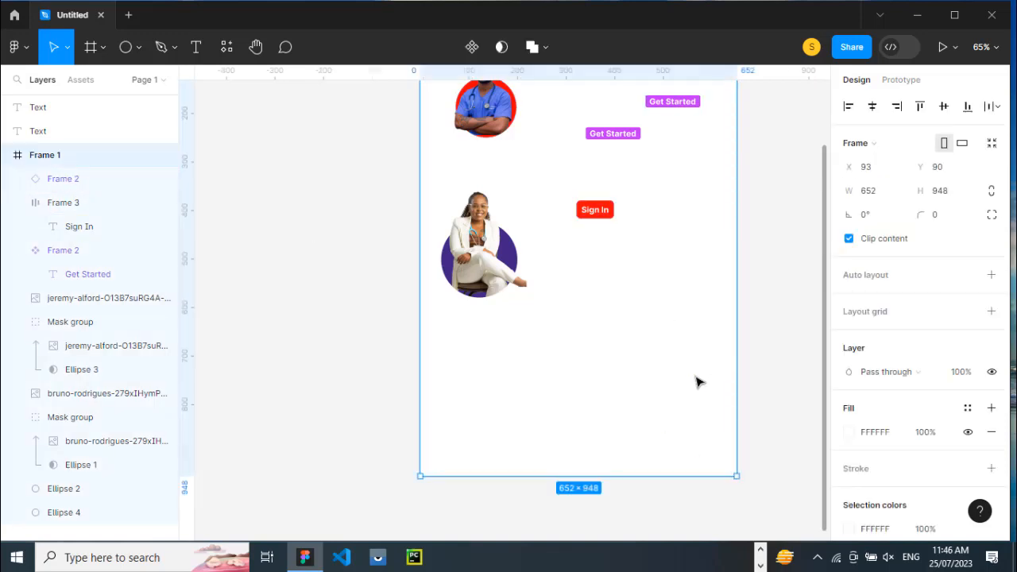
{"action": "left_click_drag", "start_coordinate": [699, 381], "coordinate": [745, 387]}
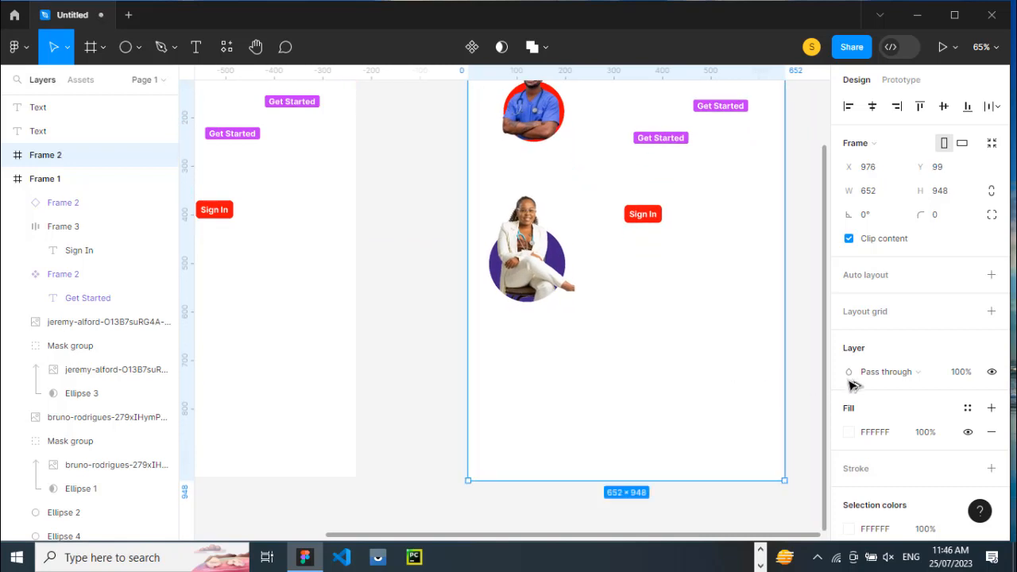
{"action": "key", "text": "ctrl+d"}
{"action": "left_click_drag", "start_coordinate": [964, 397], "coordinate": [759, 386]}
{"action": "scroll", "coordinate": [739, 373], "scroll_direction": "up", "scroll_amount": 1}
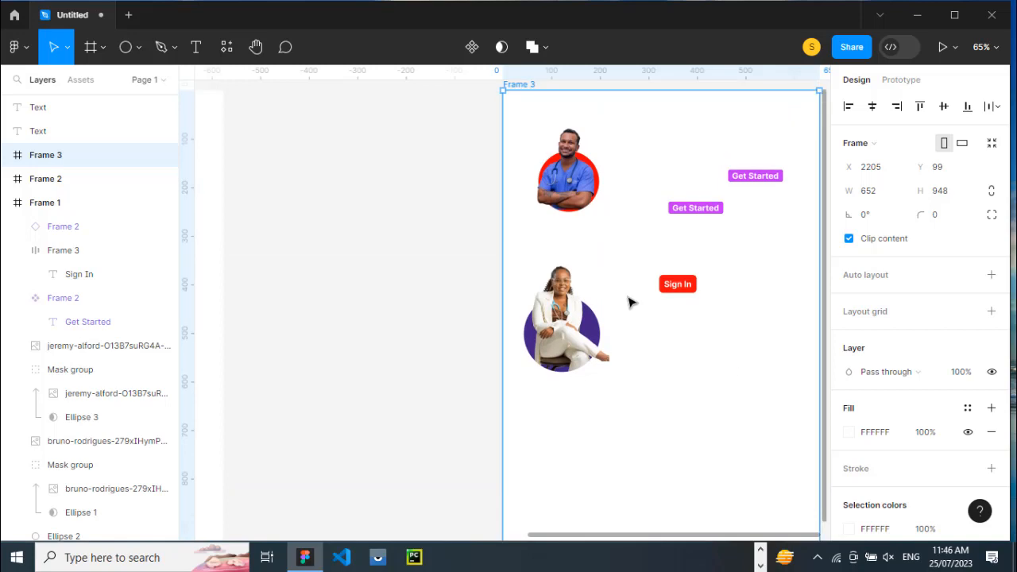
- Delete both portraits and all three buttons from the second copy, Frame 3, leaving the frame blank
{"action": "left_click", "coordinate": [433, 125]}
{"action": "left_click_drag", "start_coordinate": [442, 123], "coordinate": [606, 330]}
{"action": "key", "text": "Delete"}
{"action": "left_click", "coordinate": [690, 285]}
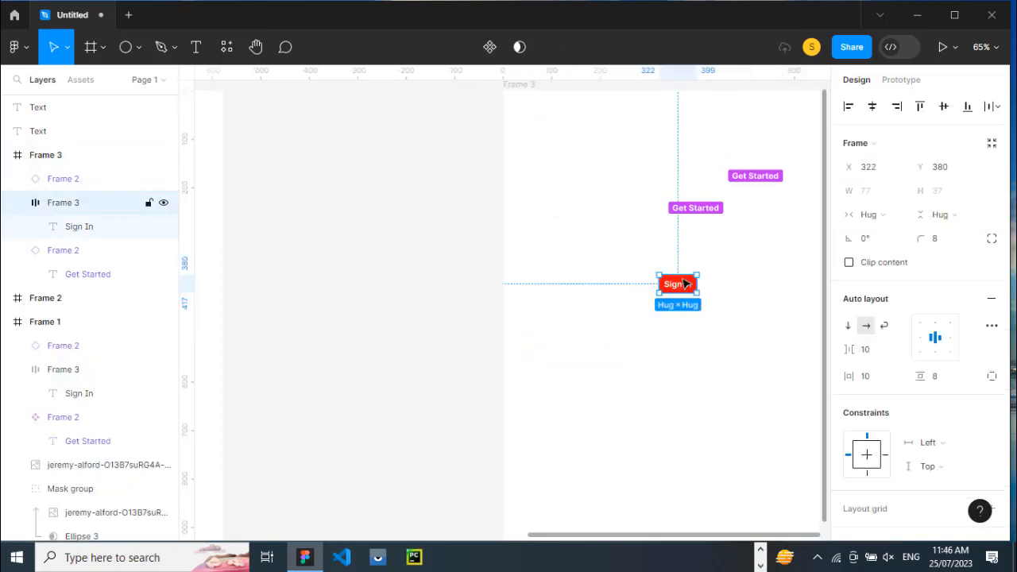
{"action": "key", "text": "Delete"}
{"action": "left_click", "coordinate": [703, 209]}
{"action": "key", "text": "Delete"}
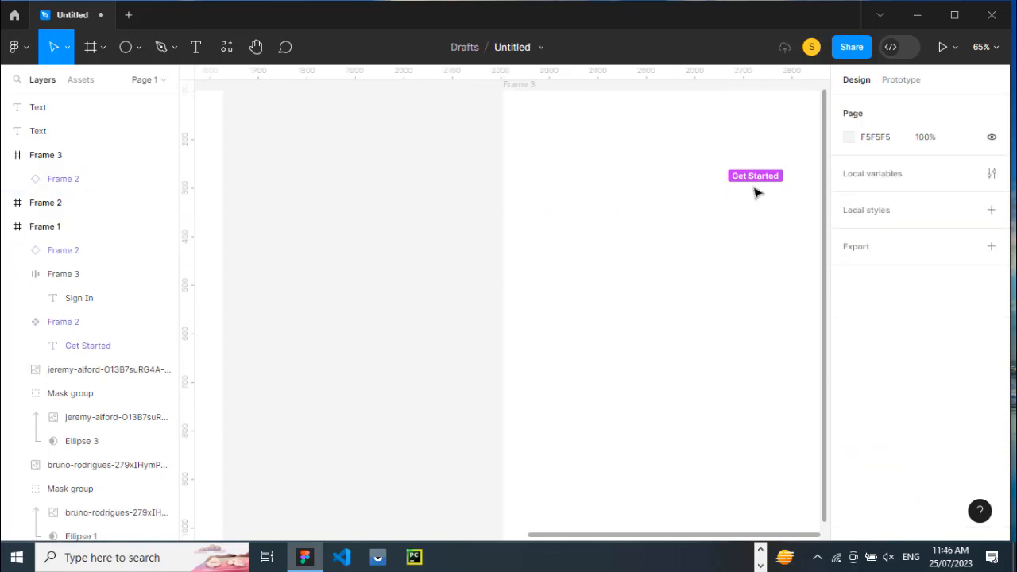
{"action": "left_click", "coordinate": [754, 178]}
{"action": "key", "text": "Delete"}
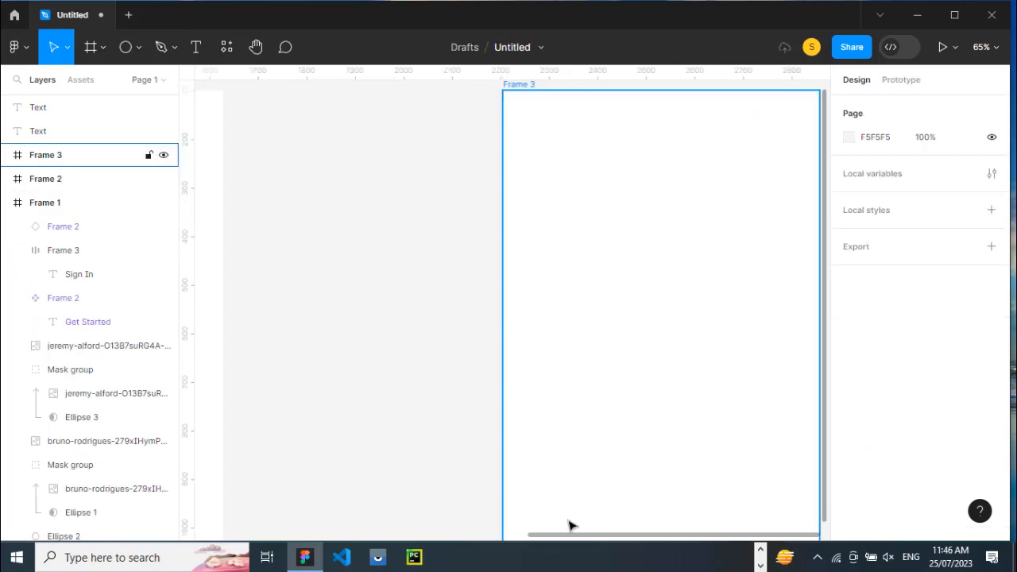
- Clear the first copy, the top-level Frame 2, of all its portraits and buttons
{"action": "left_click_drag", "start_coordinate": [577, 538], "coordinate": [465, 538]}
{"action": "left_click_drag", "start_coordinate": [658, 132], "coordinate": [355, 377]}
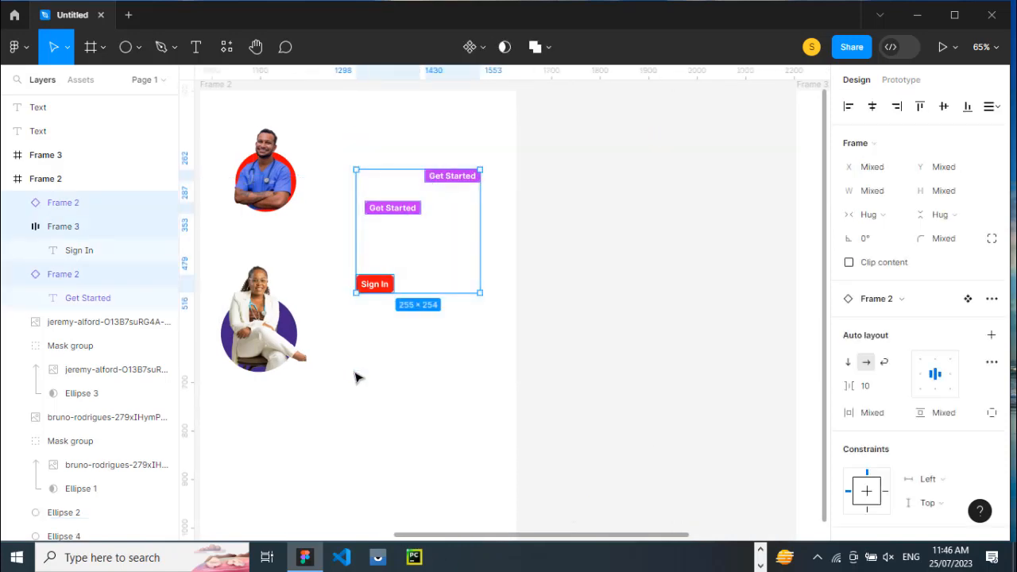
{"action": "key", "text": "ctrl+x"}
{"action": "key", "text": "ctrl+v"}
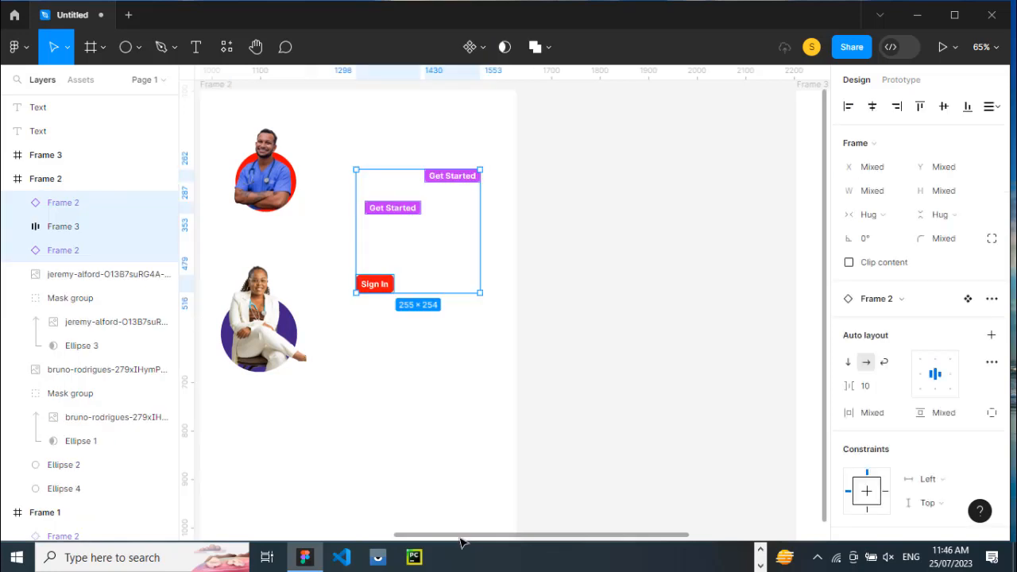
{"action": "left_click_drag", "start_coordinate": [459, 539], "coordinate": [371, 539]}
{"action": "left_click_drag", "start_coordinate": [768, 116], "coordinate": [382, 366]}
{"action": "key", "text": "Delete"}
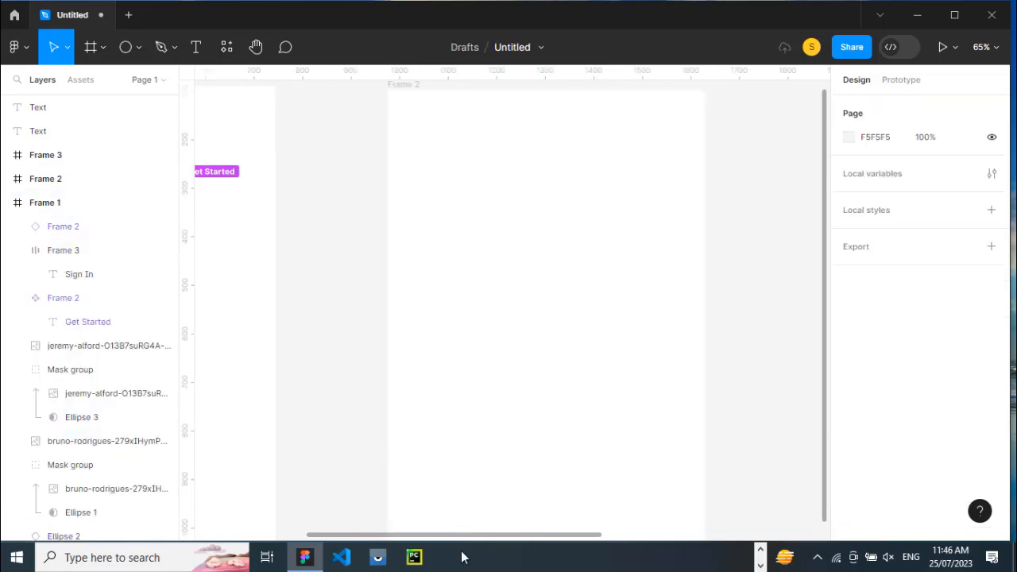
- Delete the extra "Get Started" instance from Frame 1, keeping the main component
{"action": "left_click_drag", "start_coordinate": [465, 540], "coordinate": [347, 538]}
{"action": "left_click", "coordinate": [503, 169]}
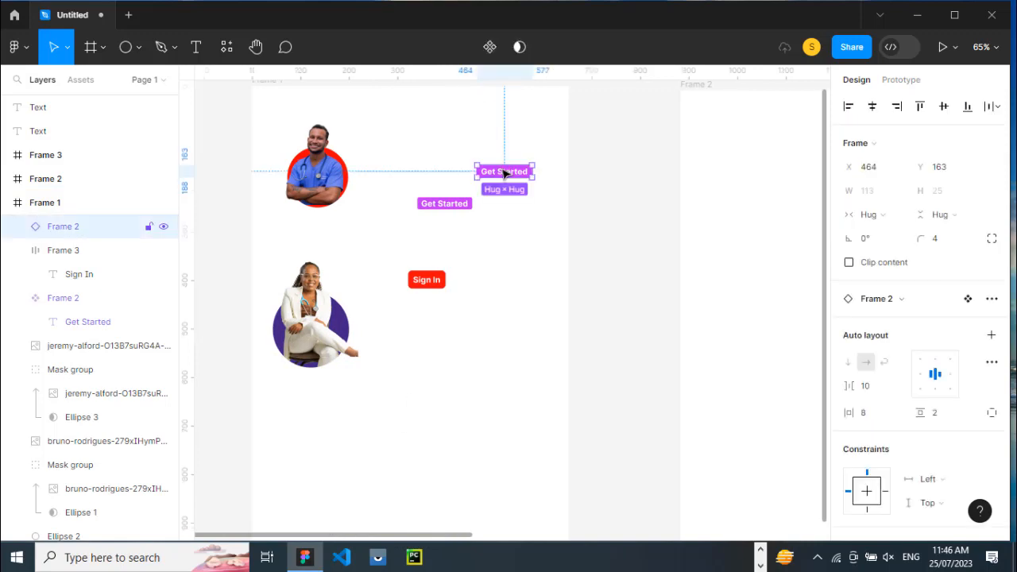
{"action": "key", "text": "Delete"}
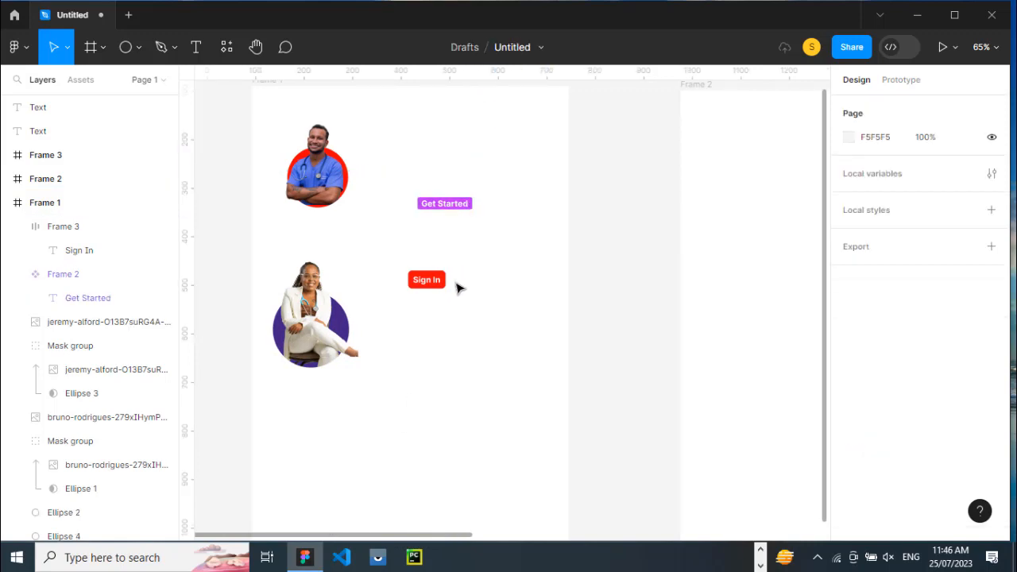
- Turn the red "Sign In" button in Frame 1 into a component
{"action": "scroll", "coordinate": [469, 278], "scroll_direction": "up", "scroll_amount": 1}
{"action": "scroll", "coordinate": [468, 278], "scroll_direction": "up", "scroll_amount": 3}
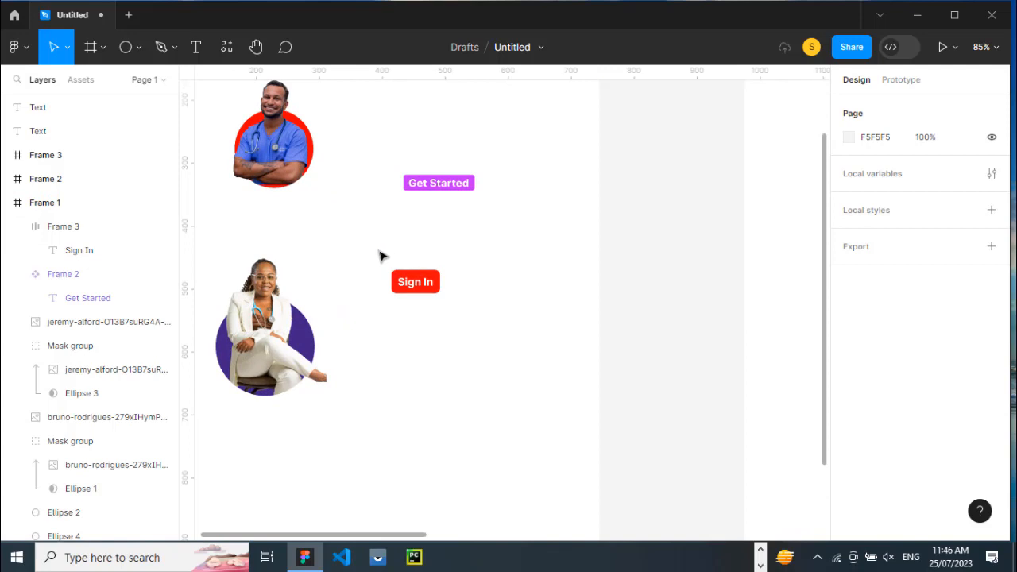
{"action": "left_click_drag", "start_coordinate": [469, 251], "coordinate": [373, 327]}
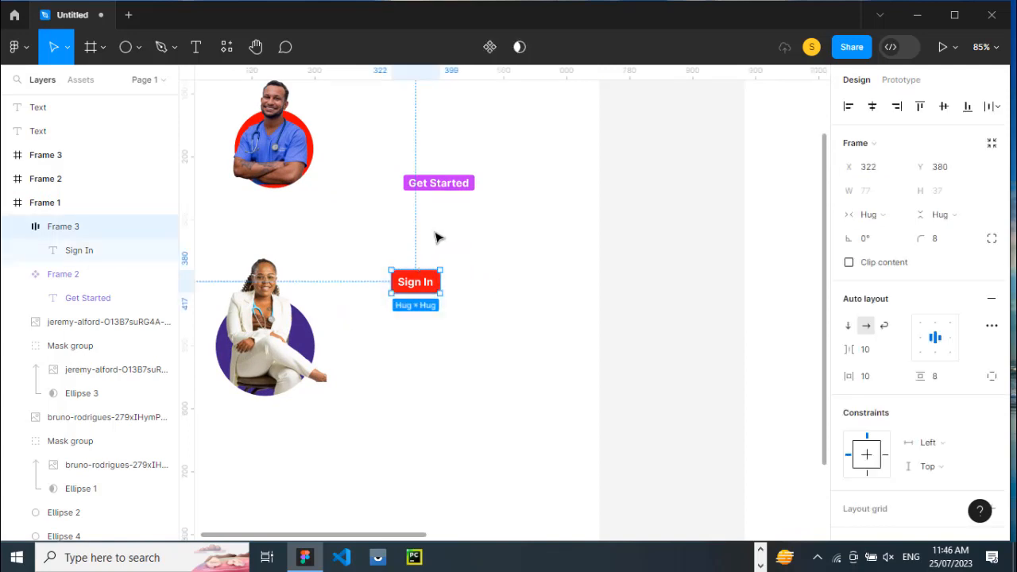
{"action": "left_click", "coordinate": [489, 46]}
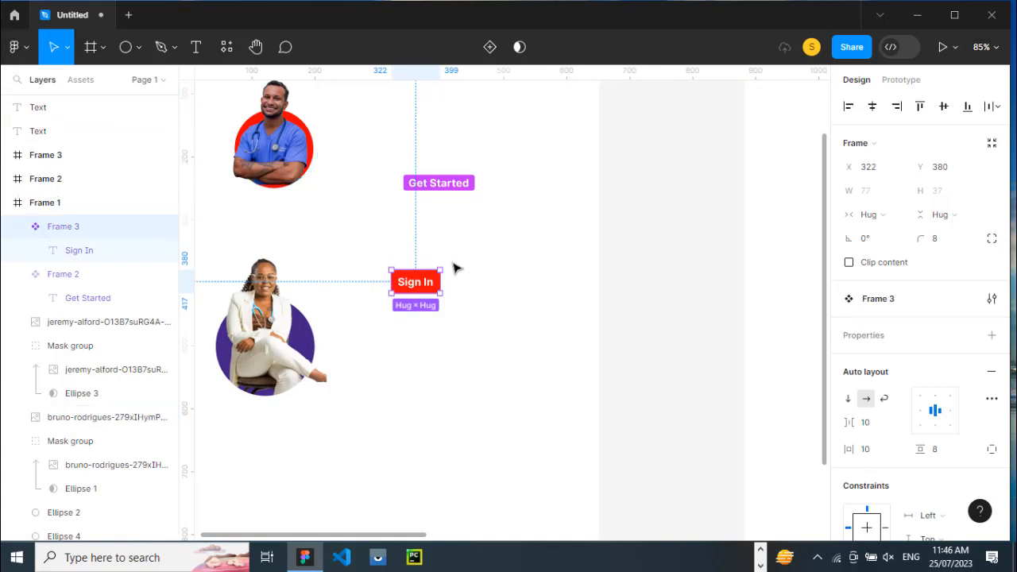
- Place instances of both button components in the empty Frame 2, with "Sign In" at about X 191, Y 400 and "Get Started" above it
{"action": "left_click", "coordinate": [89, 83]}
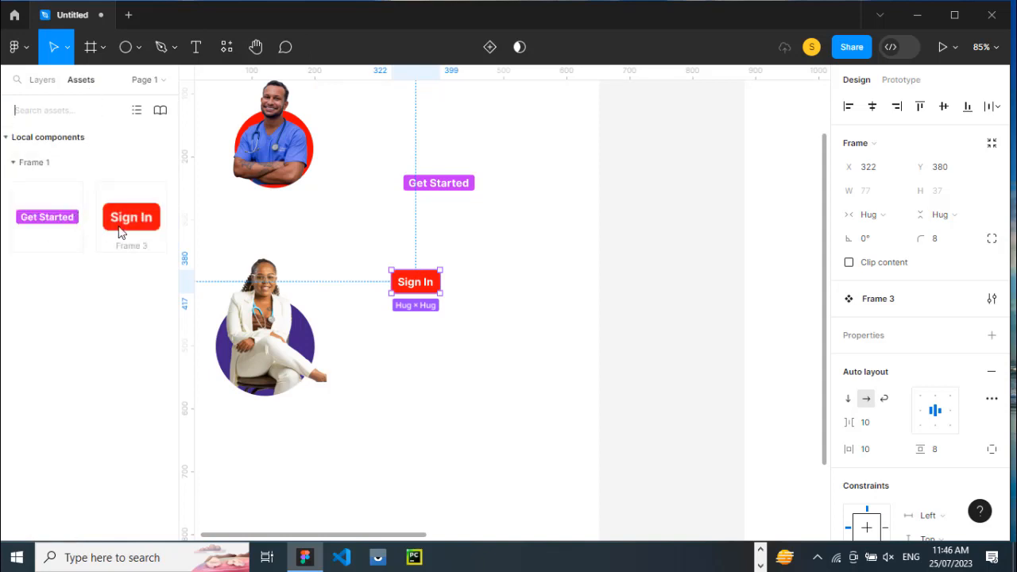
{"action": "scroll", "coordinate": [541, 390], "scroll_direction": "down", "scroll_amount": 3, "text": "ctrl"}
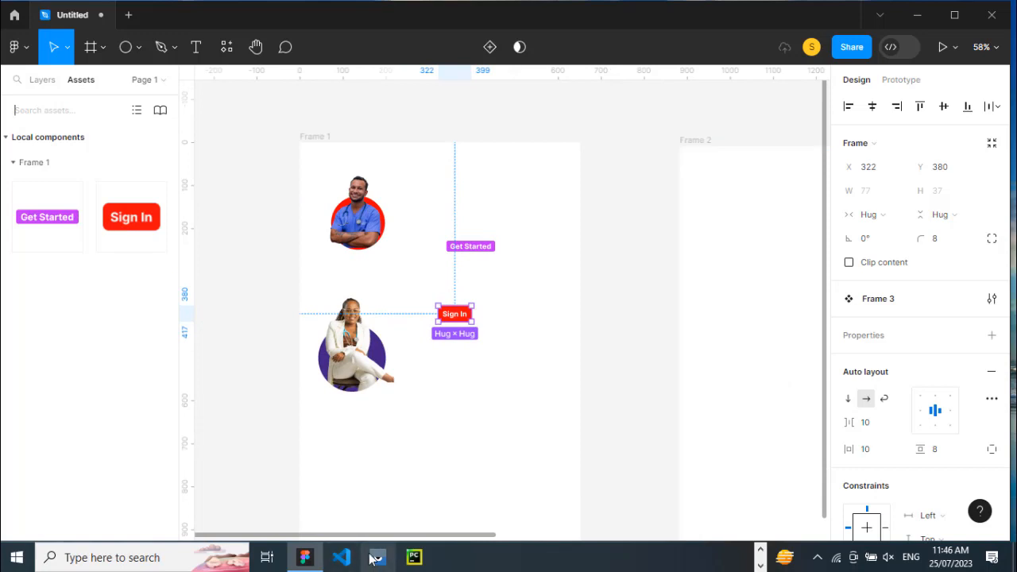
{"action": "left_click_drag", "start_coordinate": [400, 539], "coordinate": [513, 541]}
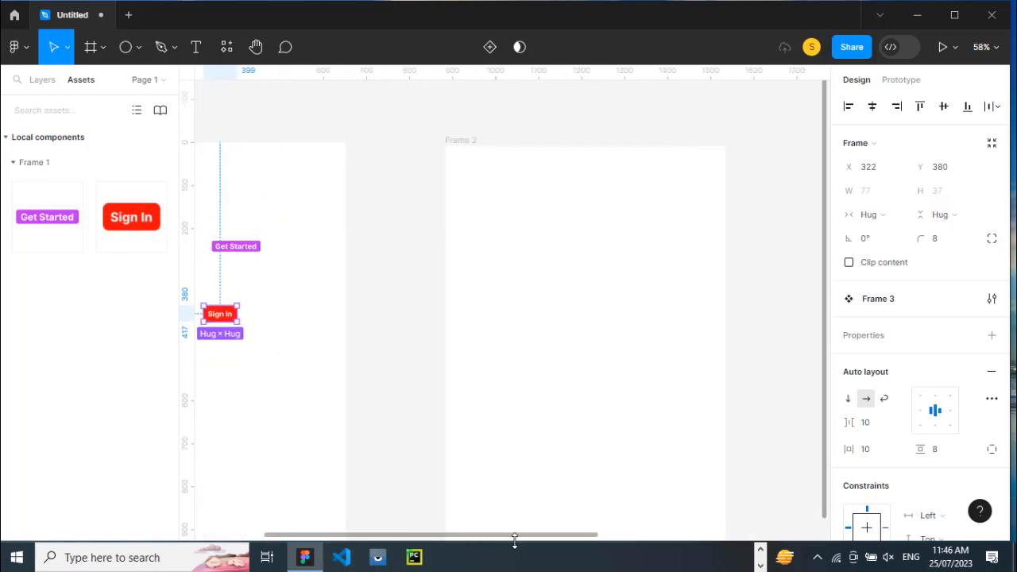
{"action": "left_click", "coordinate": [533, 467]}
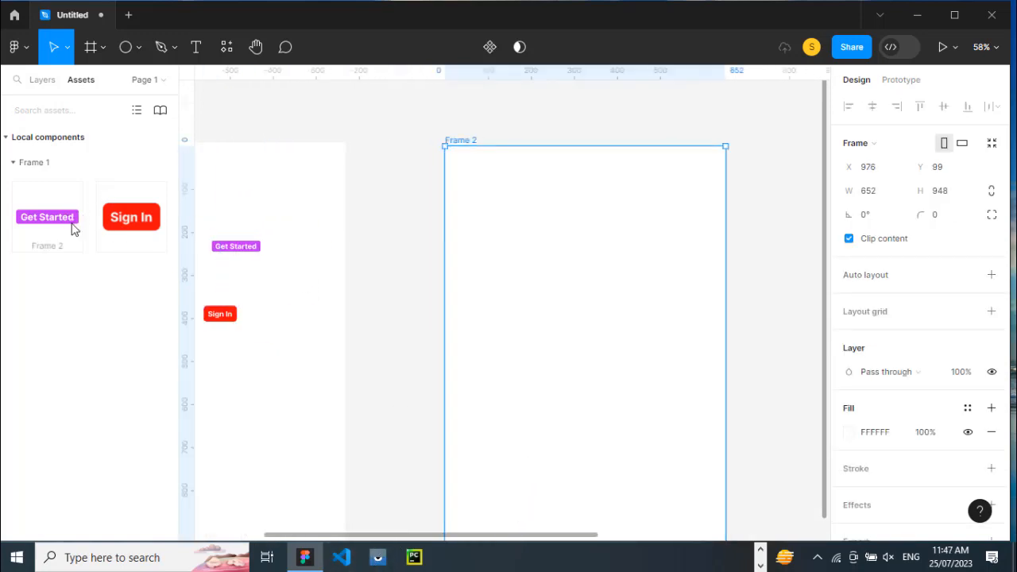
{"action": "left_click_drag", "start_coordinate": [63, 235], "coordinate": [540, 266]}
{"action": "left_click_drag", "start_coordinate": [141, 228], "coordinate": [545, 331]}
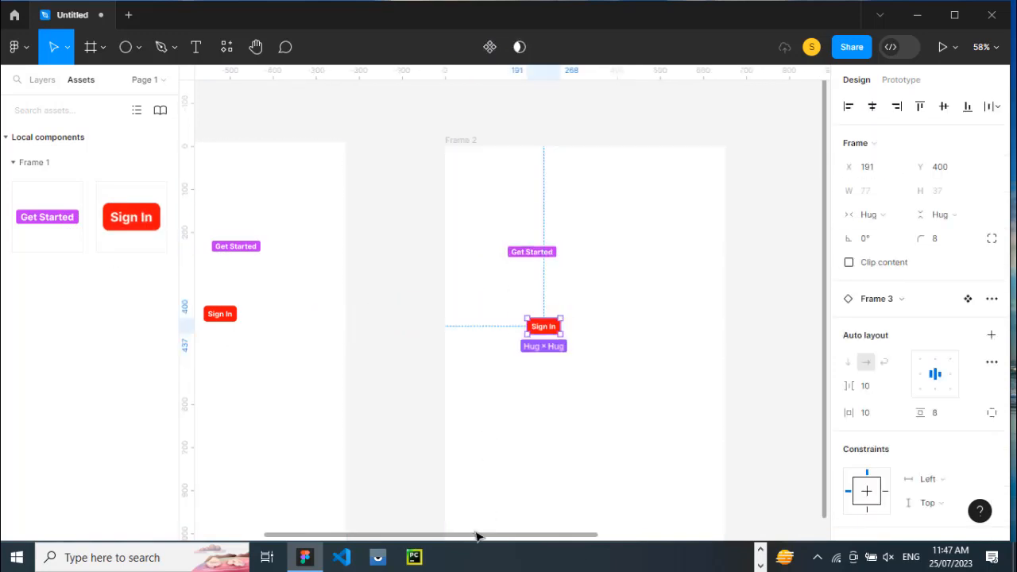
- Place instances of both button components in the empty Frame 3, "Get Started" at about X 103, Y 241 and "Sign In" at X 138, Y 394
{"action": "left_click_drag", "start_coordinate": [483, 539], "coordinate": [633, 543]}
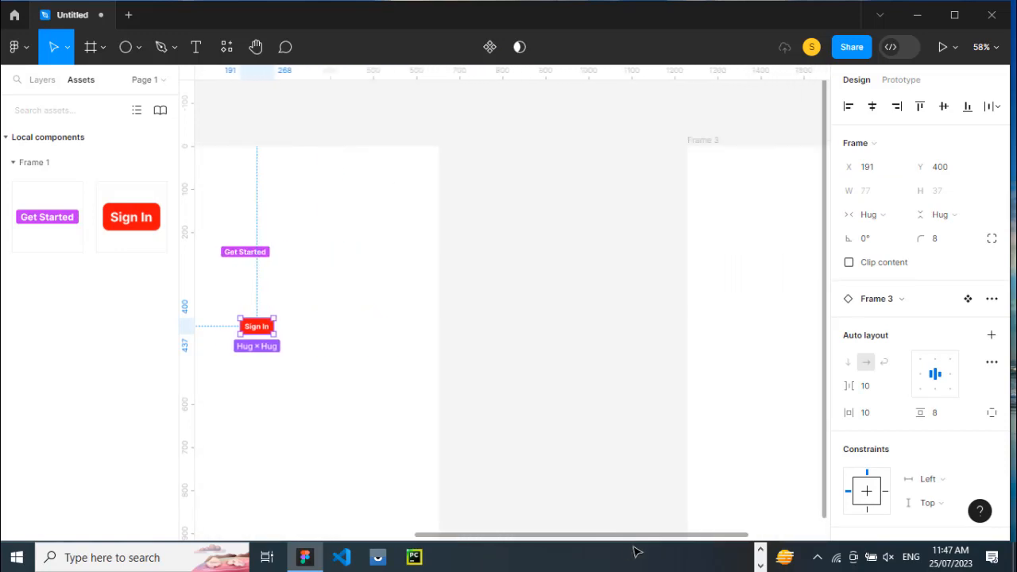
{"action": "left_click_drag", "start_coordinate": [55, 231], "coordinate": [756, 263]}
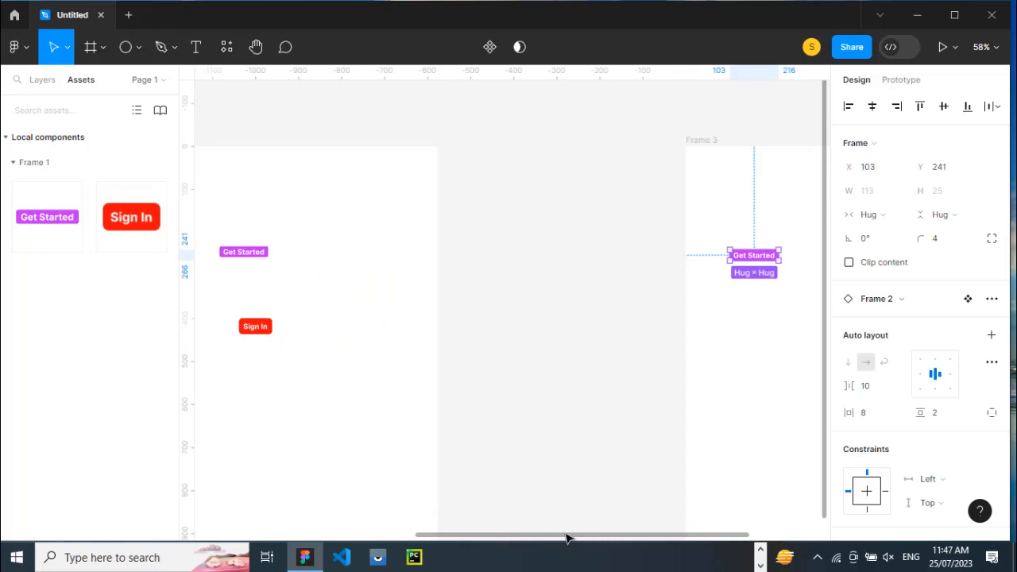
{"action": "left_click_drag", "start_coordinate": [567, 538], "coordinate": [647, 538]}
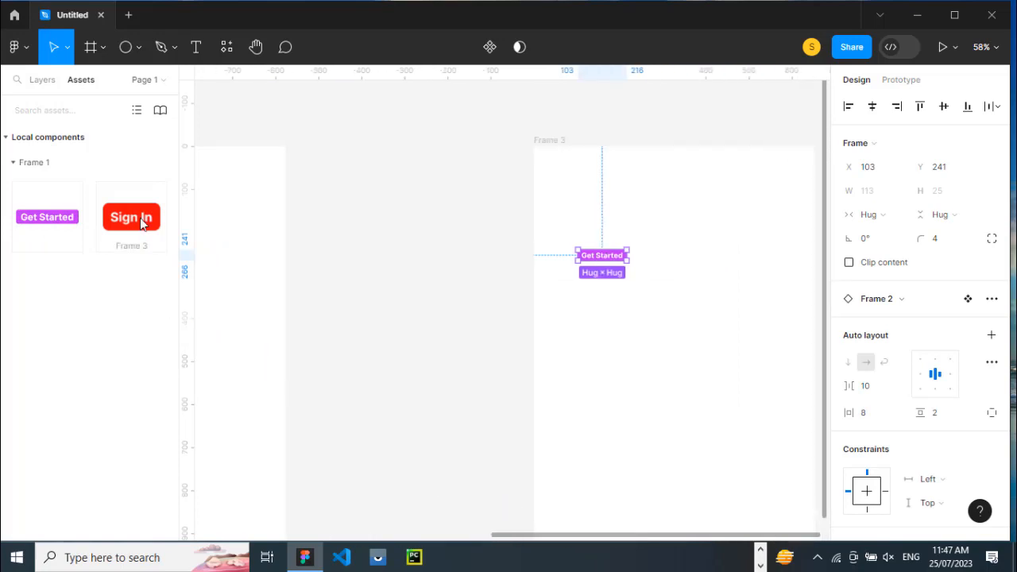
{"action": "left_click_drag", "start_coordinate": [143, 224], "coordinate": [618, 329]}
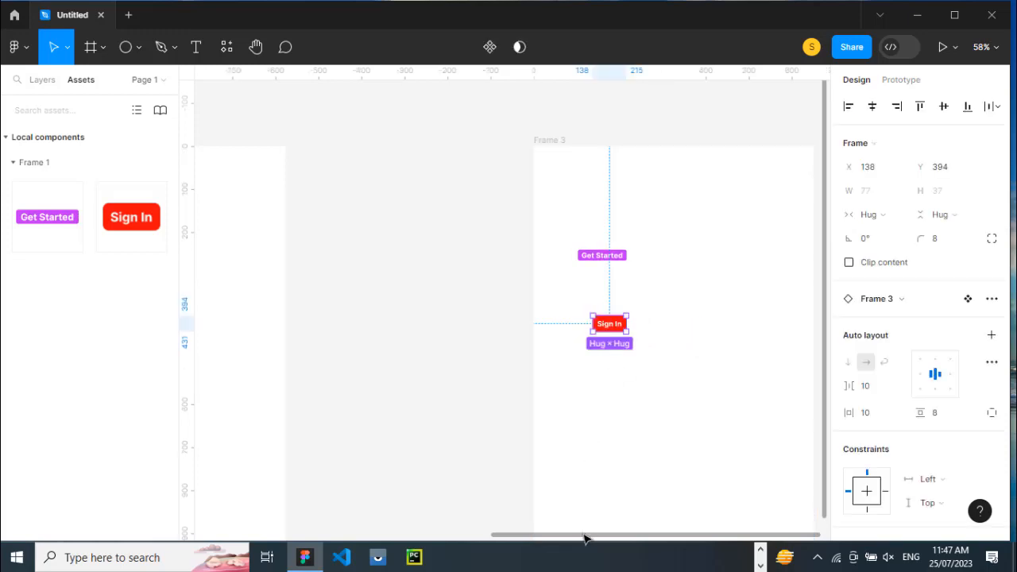
- Change the label of the purple "Get Started" main component in Frame 1 to "sign in" and check its instance in Frame 2
{"action": "left_click_drag", "start_coordinate": [583, 537], "coordinate": [255, 533]}
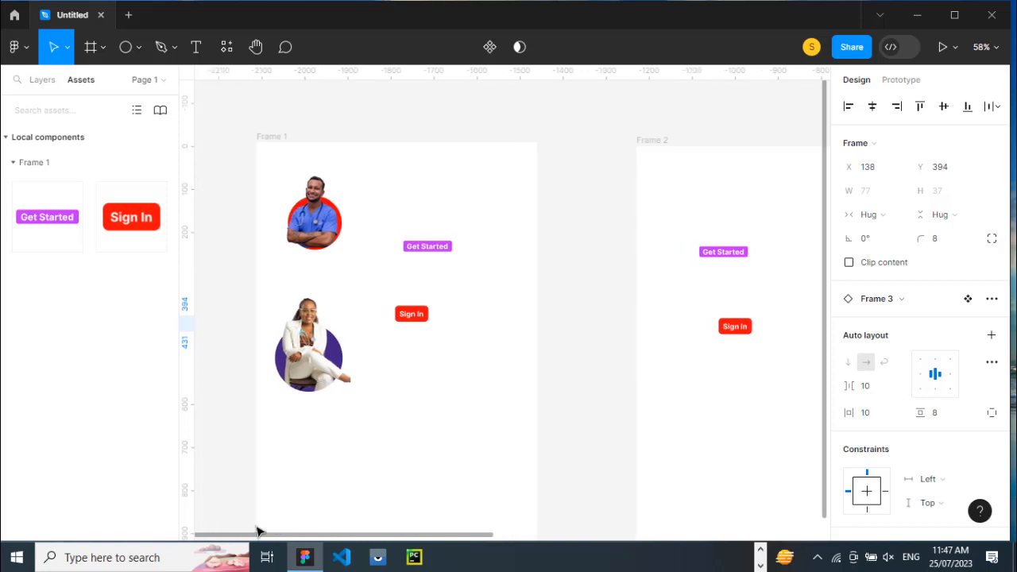
{"action": "scroll", "coordinate": [457, 394], "scroll_direction": "up", "scroll_amount": 3}
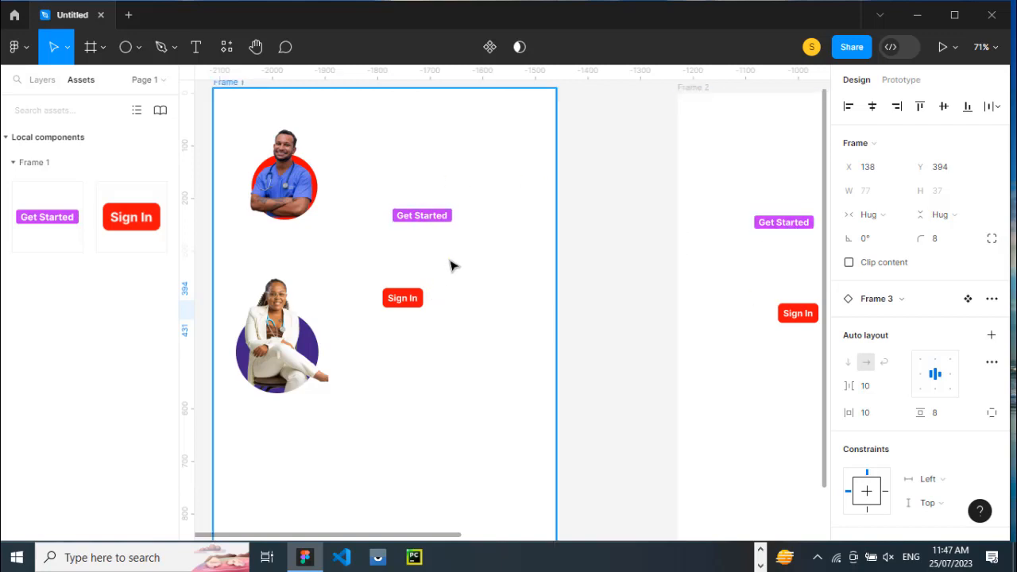
{"action": "scroll", "coordinate": [453, 243], "scroll_direction": "up", "scroll_amount": 2}
{"action": "scroll", "coordinate": [427, 229], "scroll_direction": "up", "scroll_amount": 2}
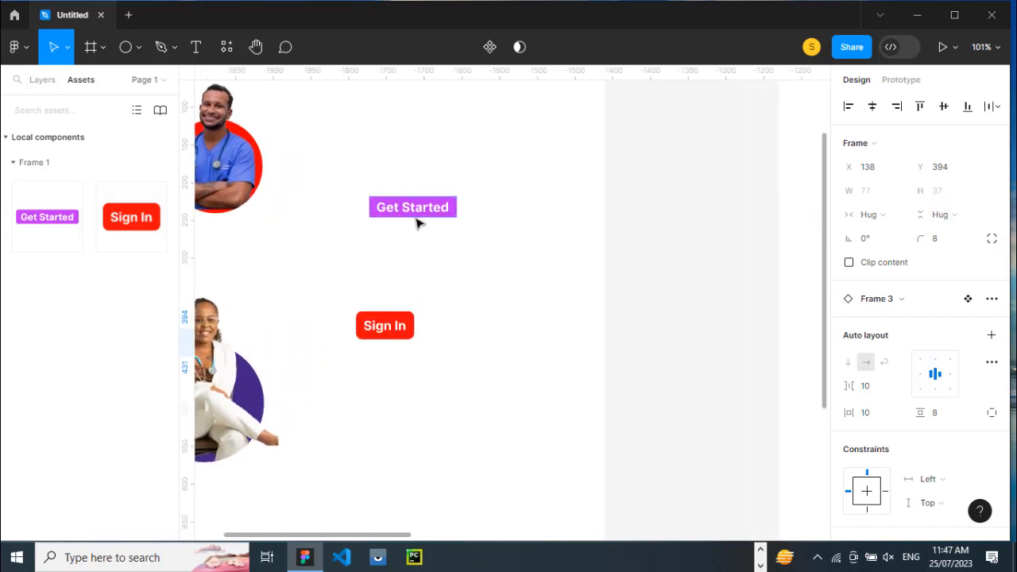
{"action": "double_click", "coordinate": [392, 210]}
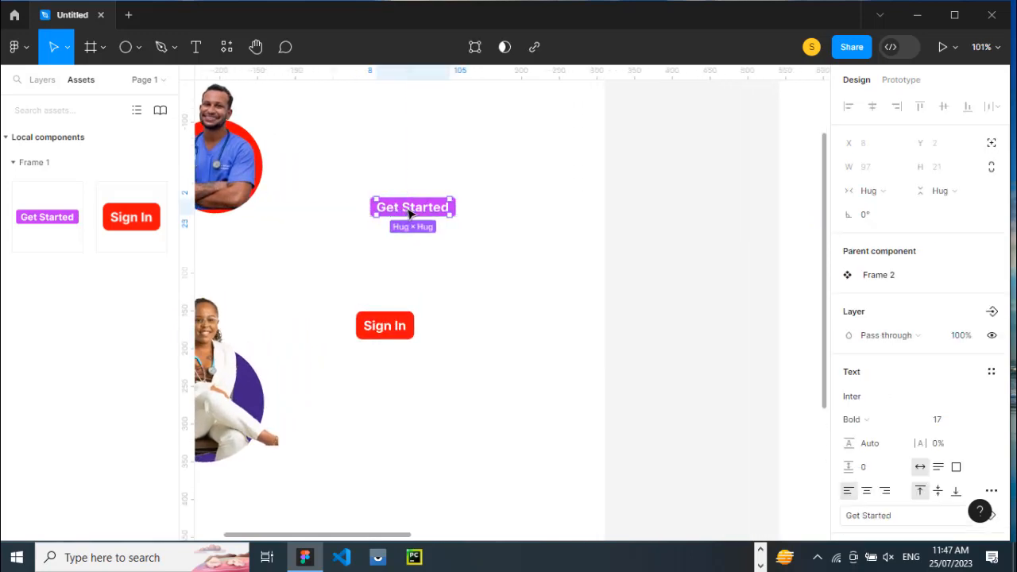
{"action": "double_click", "coordinate": [407, 210]}
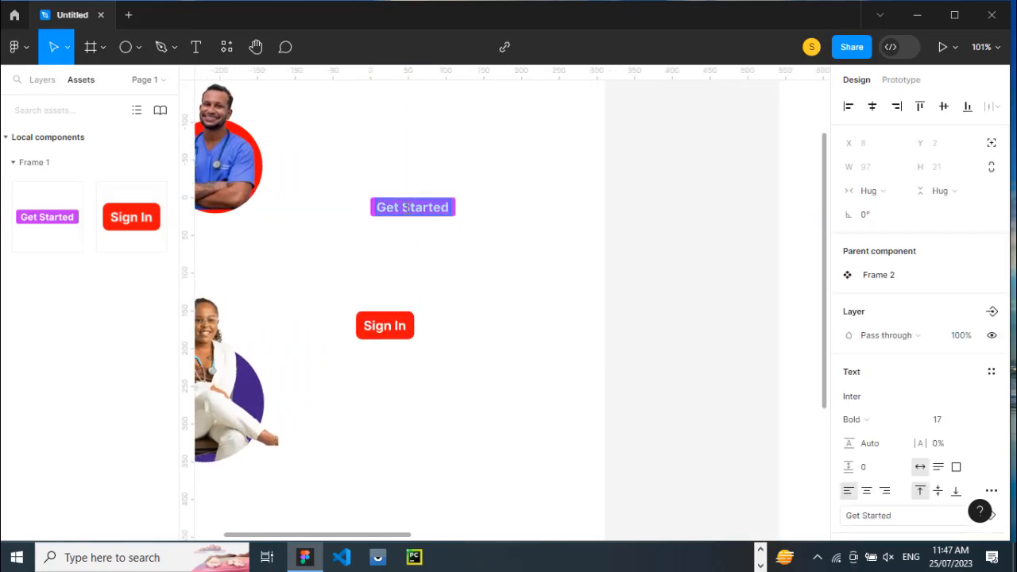
{"action": "type", "text": "sign in"}
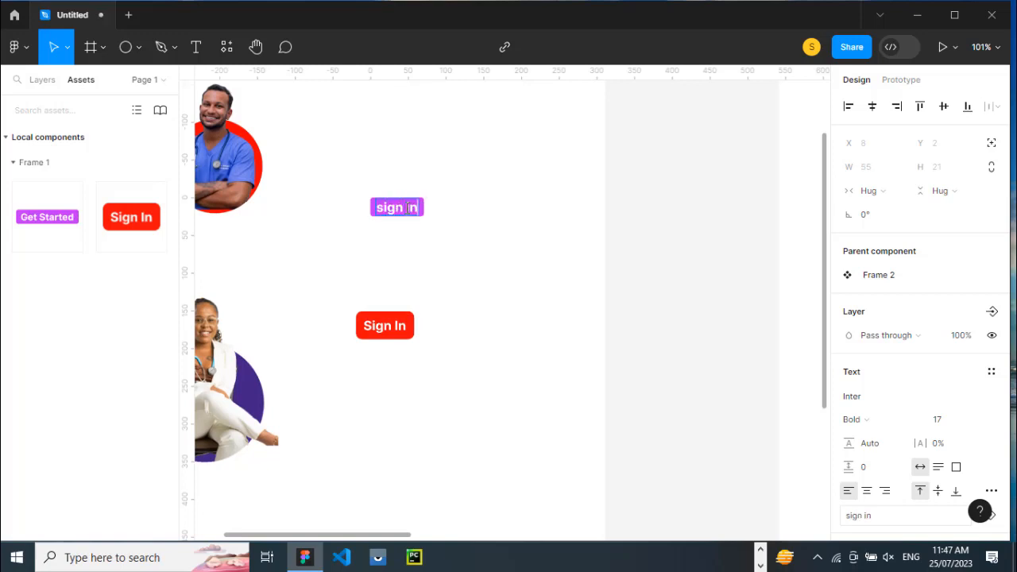
{"action": "key", "text": "Escape"}
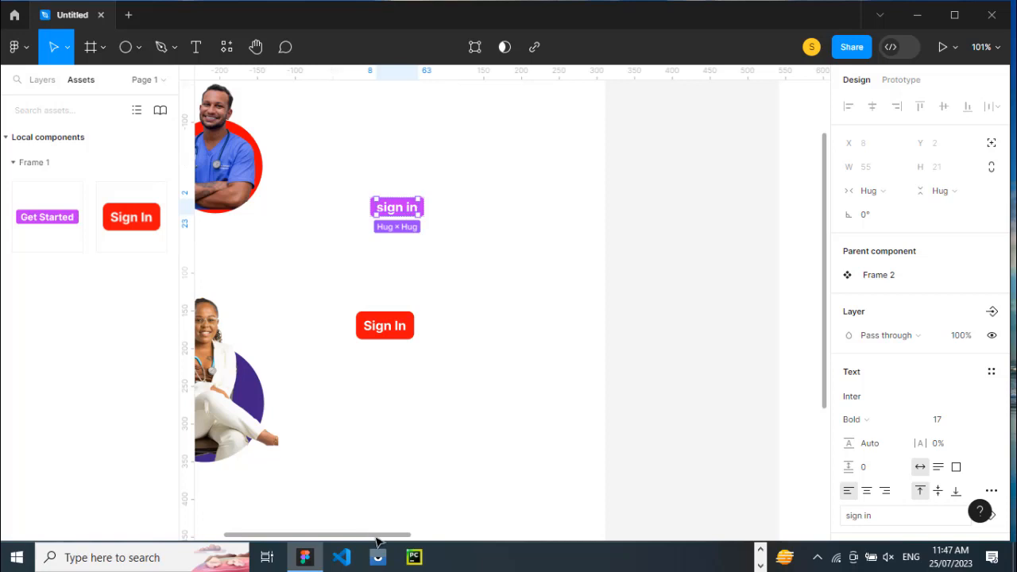
{"action": "left_click_drag", "start_coordinate": [377, 541], "coordinate": [436, 559]}
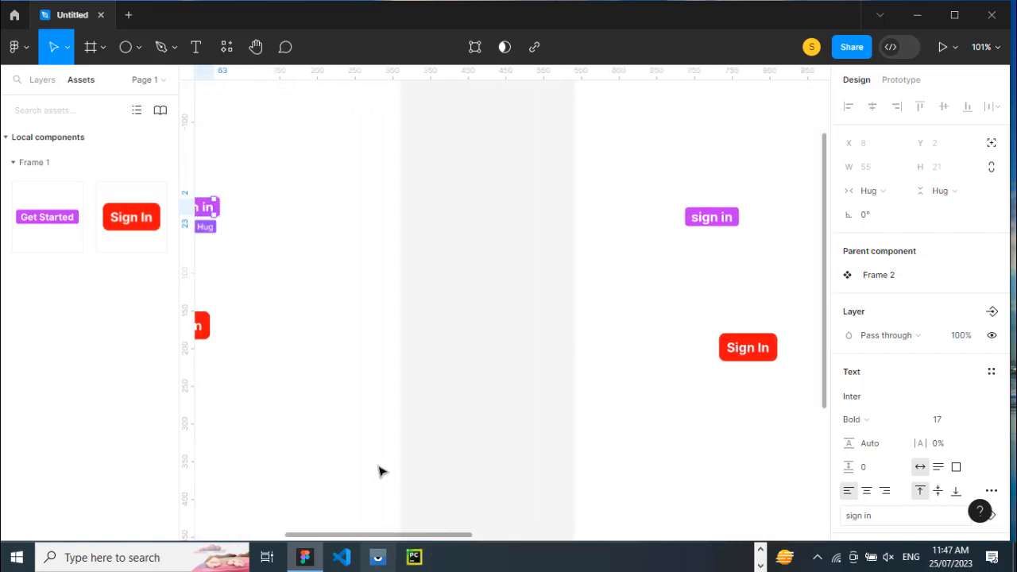
- Add a stroke to the purple "sign in" main component in Frame 1
{"action": "left_click", "coordinate": [46, 82]}
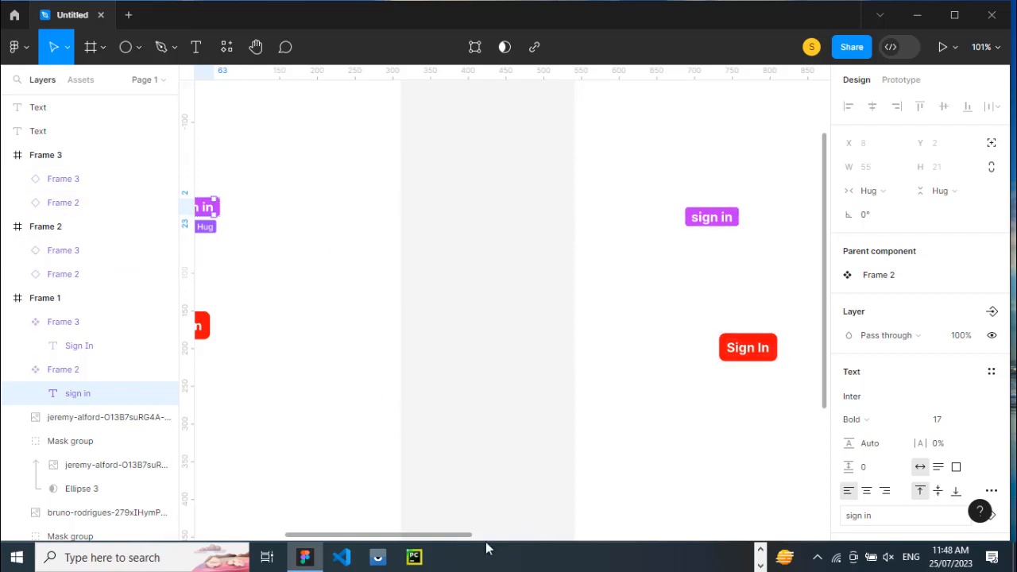
{"action": "left_click_drag", "start_coordinate": [449, 534], "coordinate": [367, 524]}
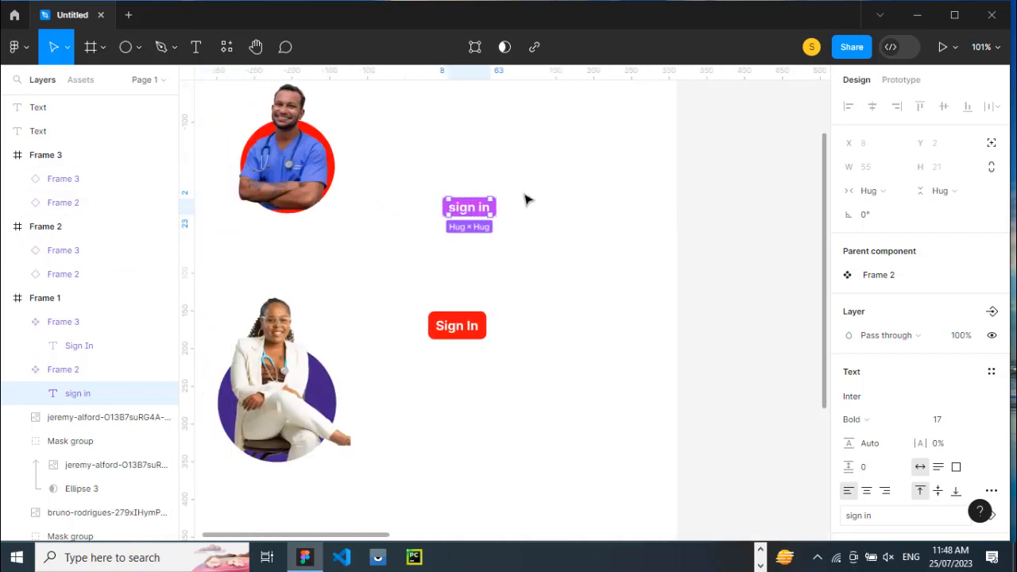
{"action": "scroll", "coordinate": [497, 238], "scroll_direction": "up", "scroll_amount": 5}
{"action": "scroll", "coordinate": [498, 238], "scroll_direction": "up", "scroll_amount": 1}
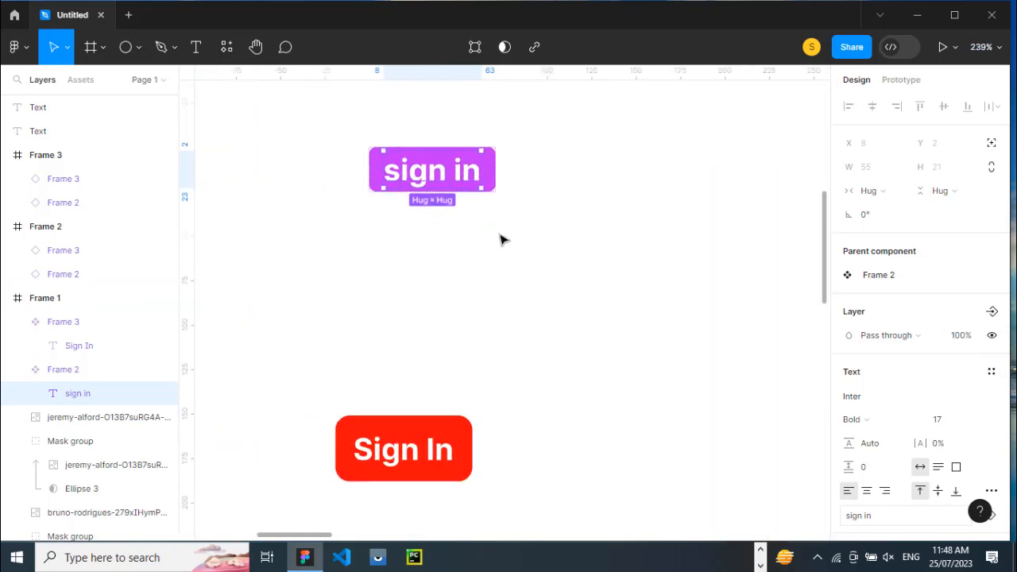
{"action": "left_click", "coordinate": [492, 174]}
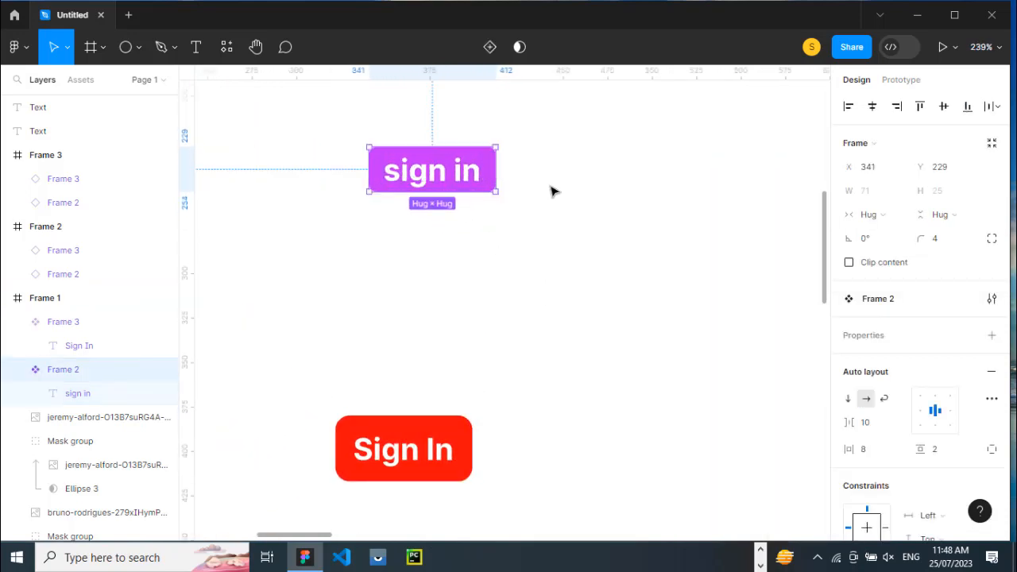
{"action": "scroll", "coordinate": [899, 402], "scroll_direction": "down", "scroll_amount": 5}
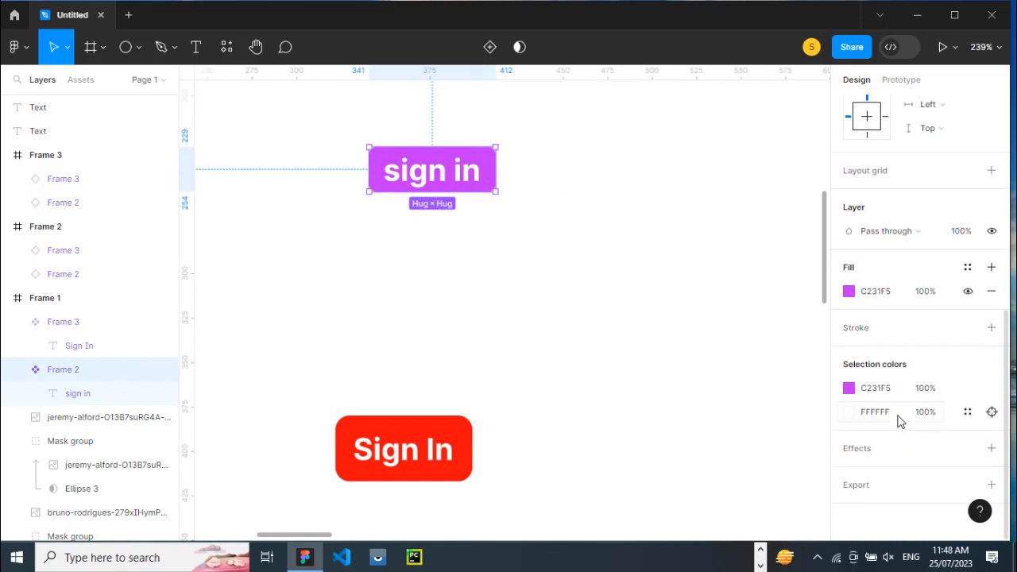
{"action": "left_click", "coordinate": [849, 388]}
{"action": "left_click", "coordinate": [850, 388]}
{"action": "left_click", "coordinate": [850, 388]}
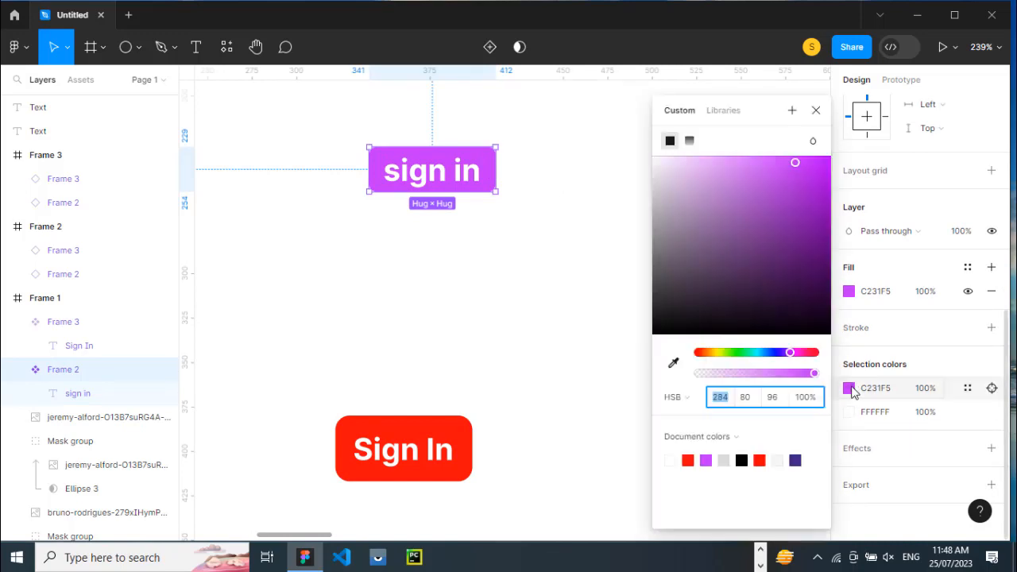
{"action": "left_click", "coordinate": [849, 388]}
{"action": "left_click", "coordinate": [897, 343]}
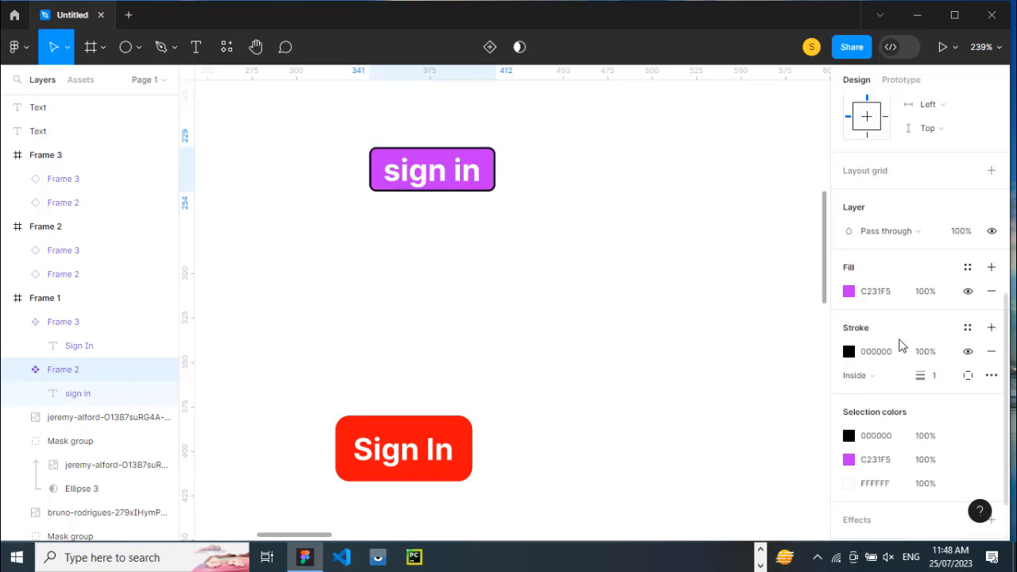
- Try red F40F0F as the purple component's stroke colour and undo it
{"action": "left_click", "coordinate": [848, 352]}
{"action": "mouse_move", "coordinate": [708, 225]}
{"action": "left_mouse_down"}
{"action": "mouse_move", "coordinate": [804, 196]}
{"action": "mouse_move", "coordinate": [820, 170]}
{"action": "left_mouse_up"}
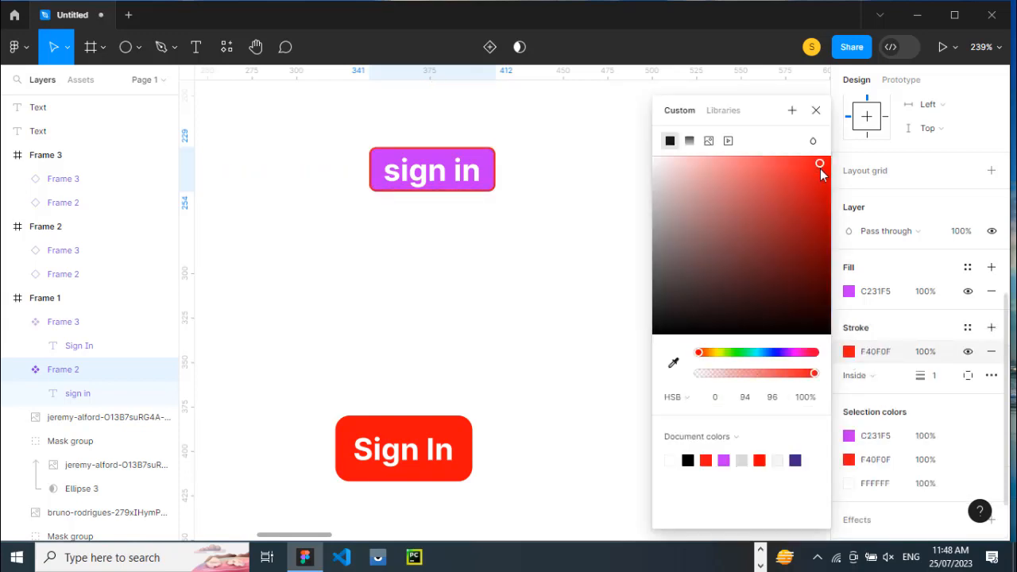
{"action": "key", "text": "Escape"}
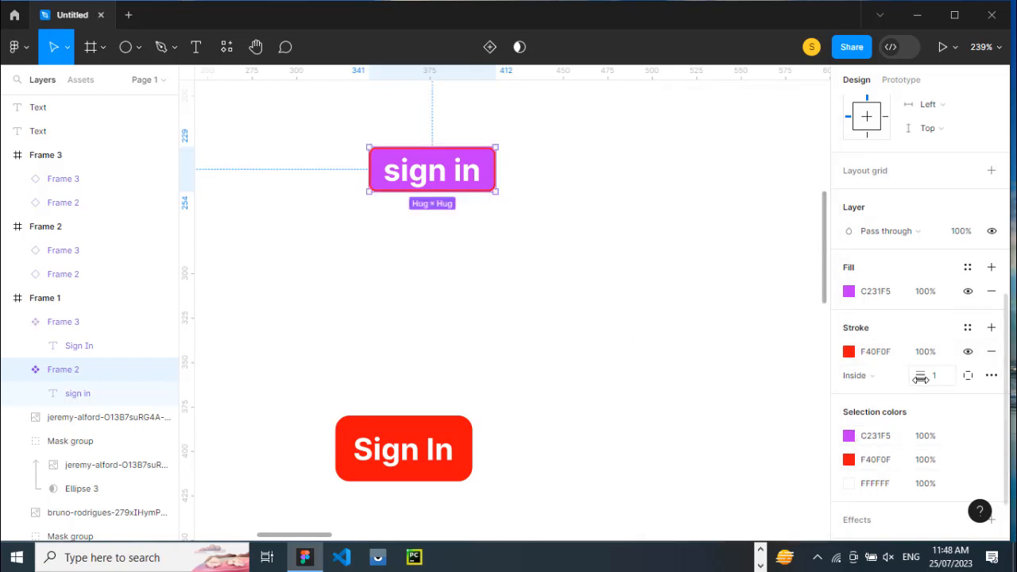
{"action": "mouse_move", "coordinate": [920, 379]}
{"action": "left_mouse_down"}
{"action": "mouse_move", "coordinate": [947, 380]}
{"action": "mouse_move", "coordinate": [920, 375]}
{"action": "left_mouse_up"}
{"action": "key", "text": "ctrl+z"}
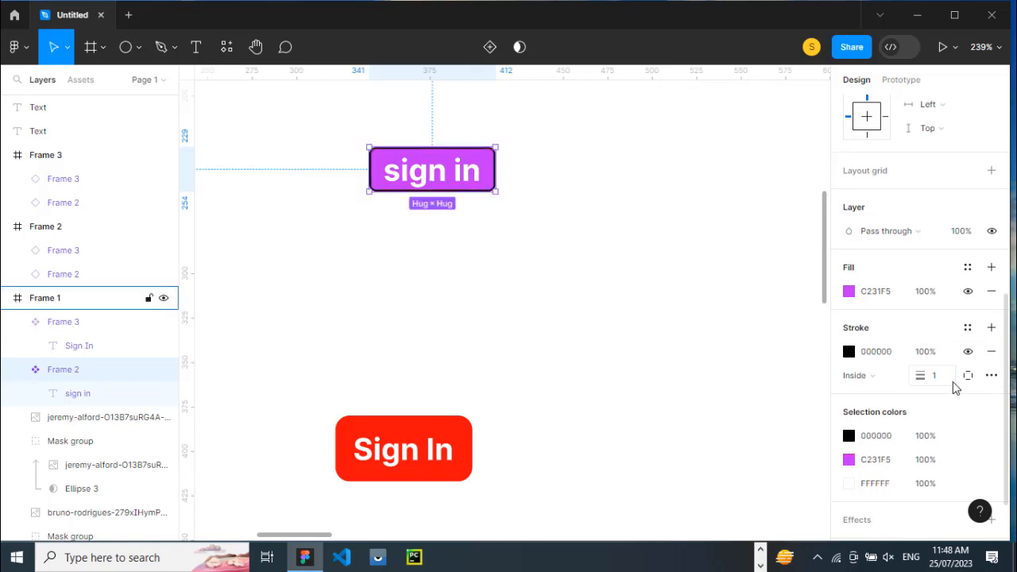
- Set the purple component's stroke weight to 3 and its stroke position to Outside
{"action": "left_click", "coordinate": [931, 375]}
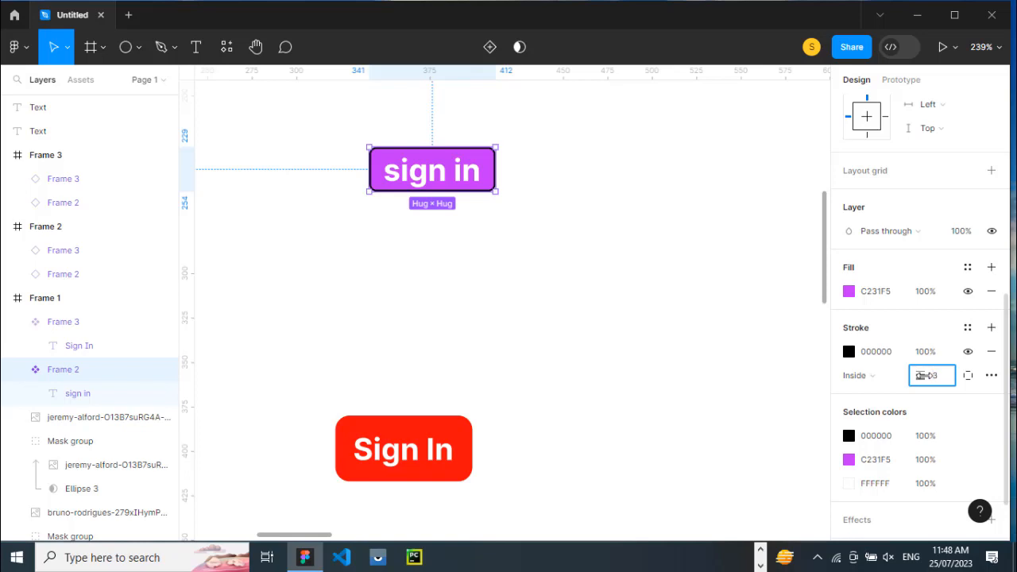
{"action": "type", "text": "3"}
{"action": "key", "text": "Return"}
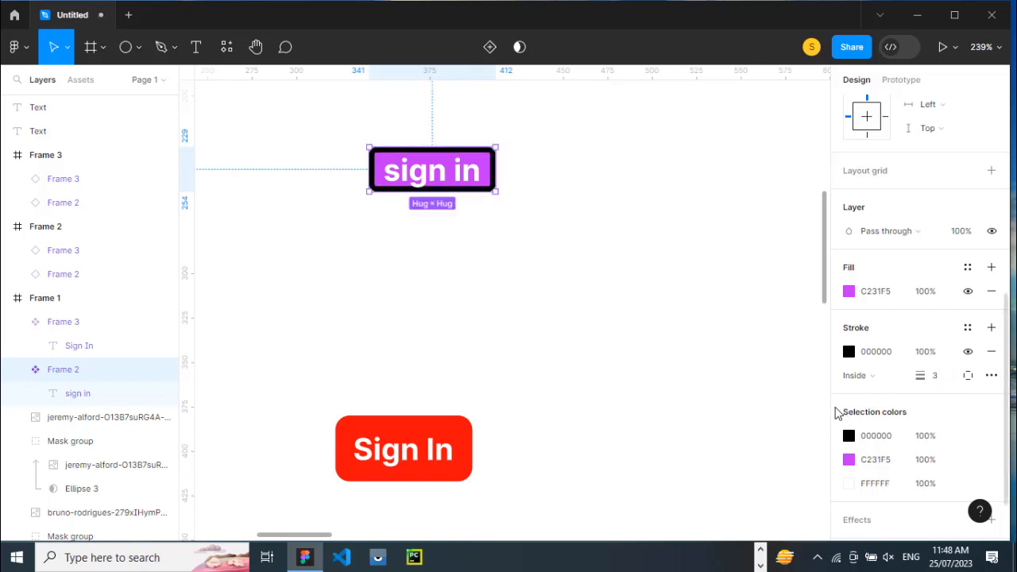
{"action": "left_click", "coordinate": [855, 375]}
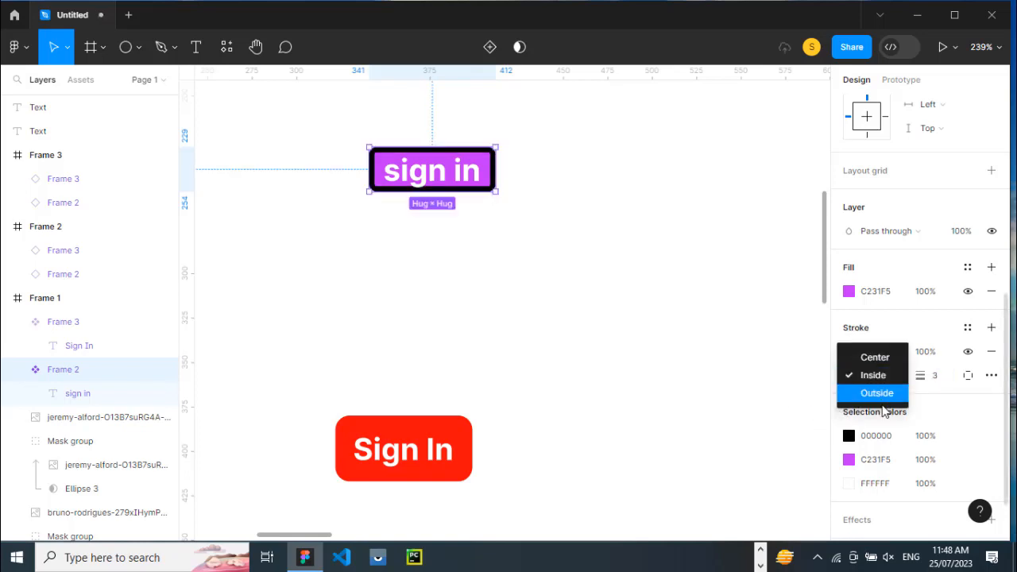
{"action": "left_click", "coordinate": [882, 404]}
{"action": "left_click", "coordinate": [698, 386]}
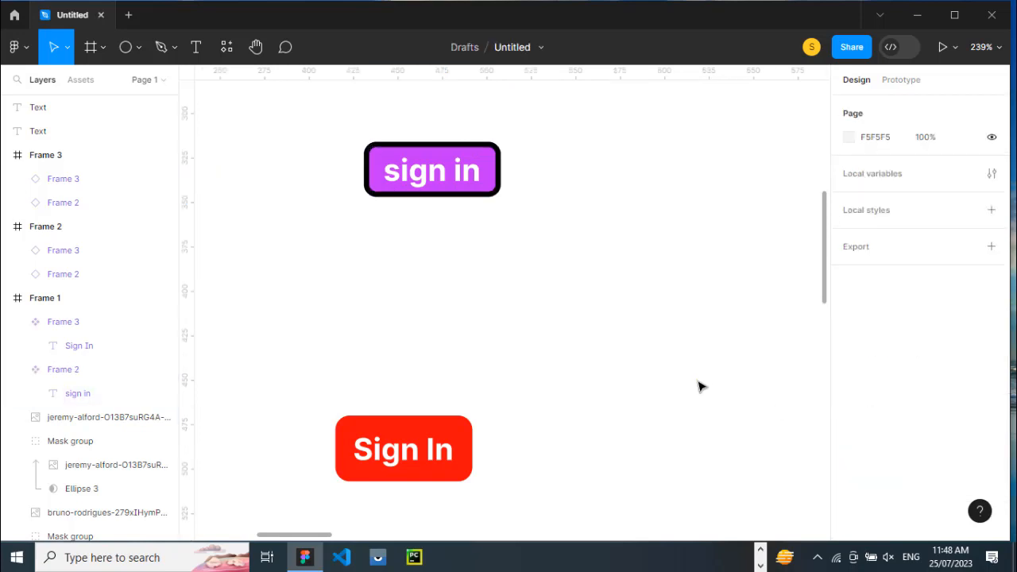
- Change the label of the red "Sign In" main component in Frame 1 to "Log in"
{"action": "left_click_drag", "start_coordinate": [324, 540], "coordinate": [254, 557]}
{"action": "left_click", "coordinate": [601, 482]}
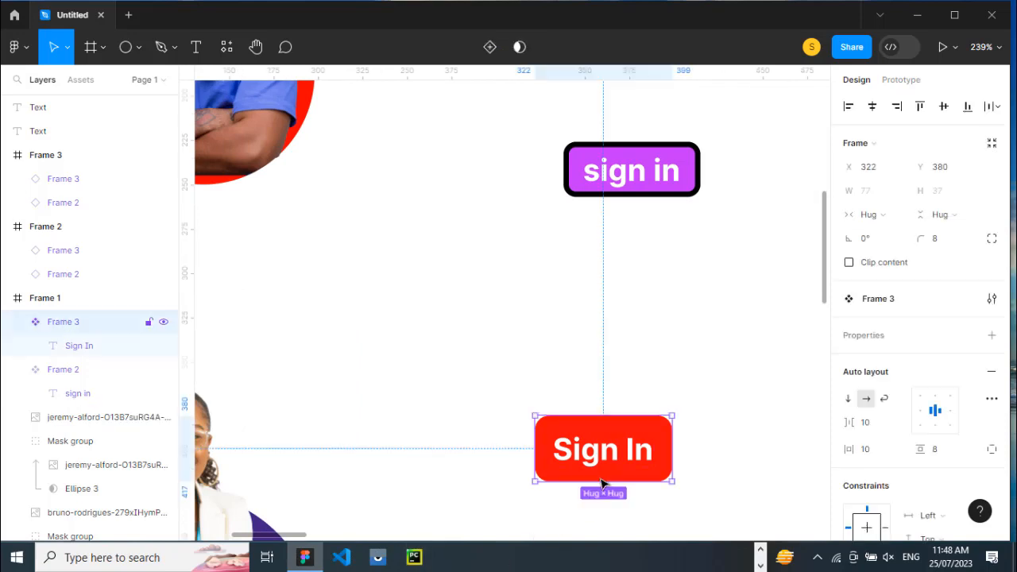
{"action": "left_click", "coordinate": [610, 461]}
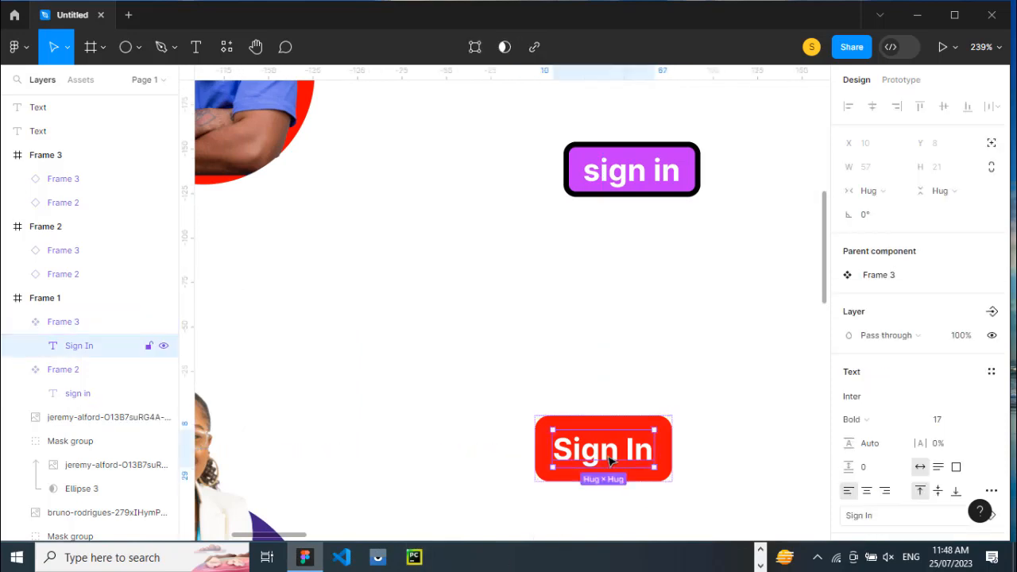
{"action": "double_click", "coordinate": [610, 459]}
{"action": "type", "text": "login"}
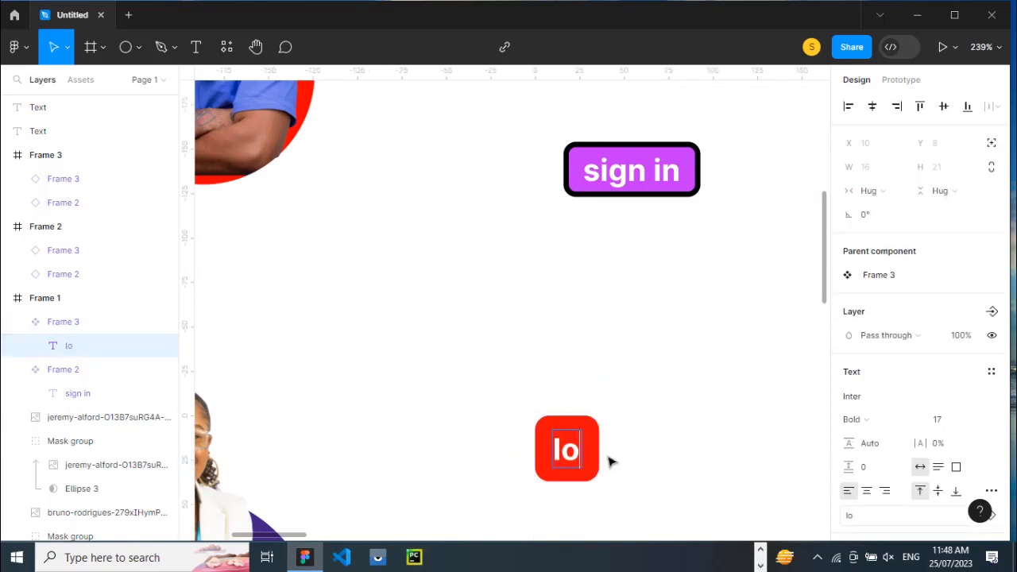
{"action": "key", "text": "BackSpace"}
{"action": "key", "text": "BackSpace"}
{"action": "key", "text": "BackSpace"}
{"action": "key", "text": "BackSpace"}
{"action": "key", "text": "BackSpace"}
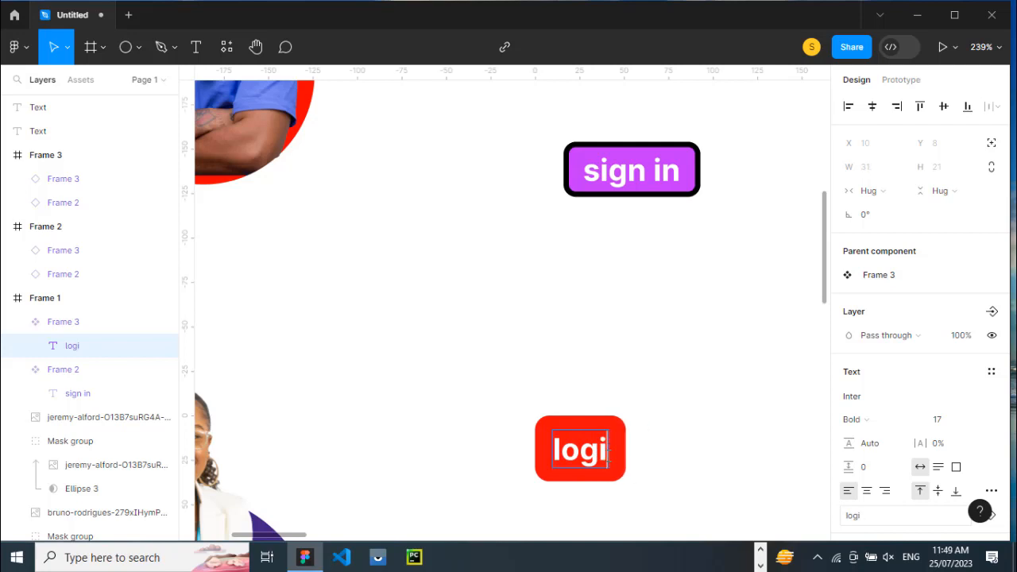
{"action": "type", "text": "Lo"}
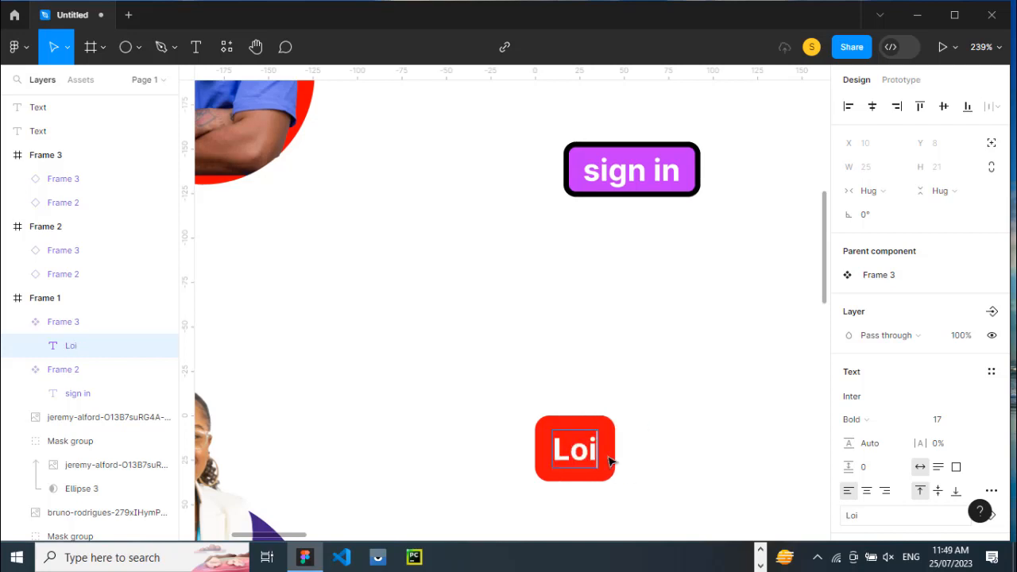
{"action": "type", "text": "g in"}
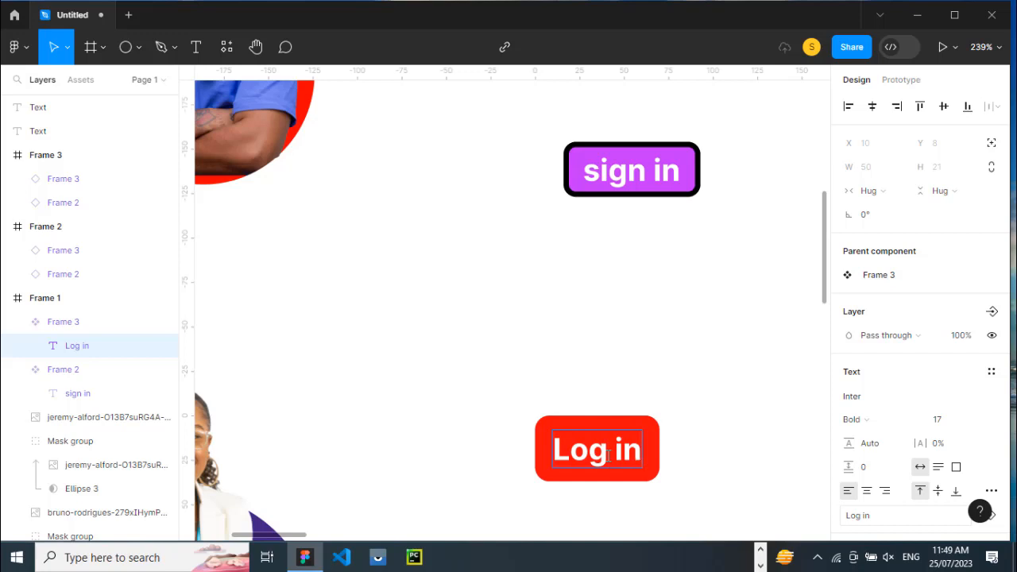
{"action": "scroll", "coordinate": [601, 382], "scroll_direction": "down", "scroll_amount": 5}
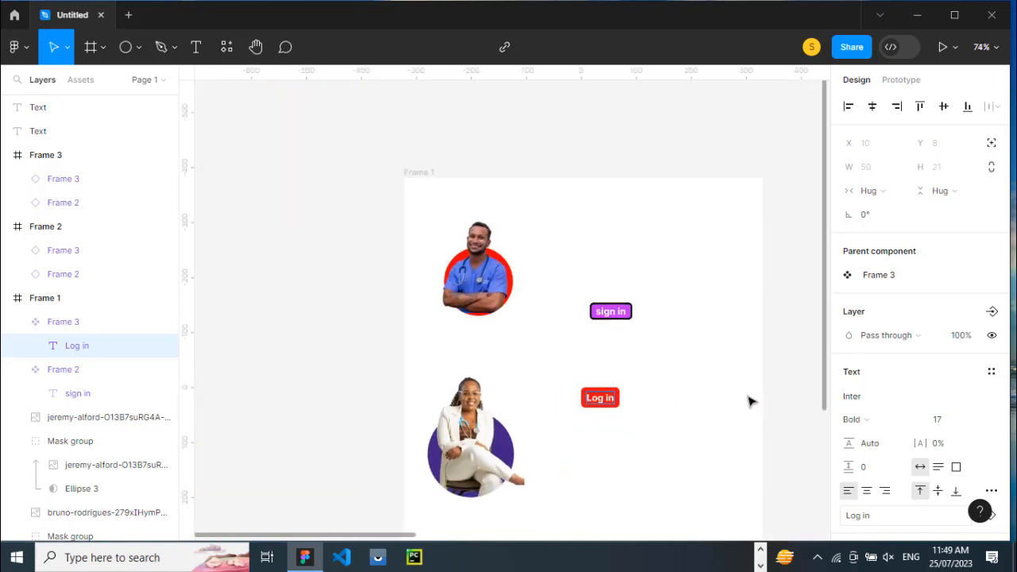
{"action": "scroll", "coordinate": [826, 321], "scroll_direction": "down", "scroll_amount": 3}
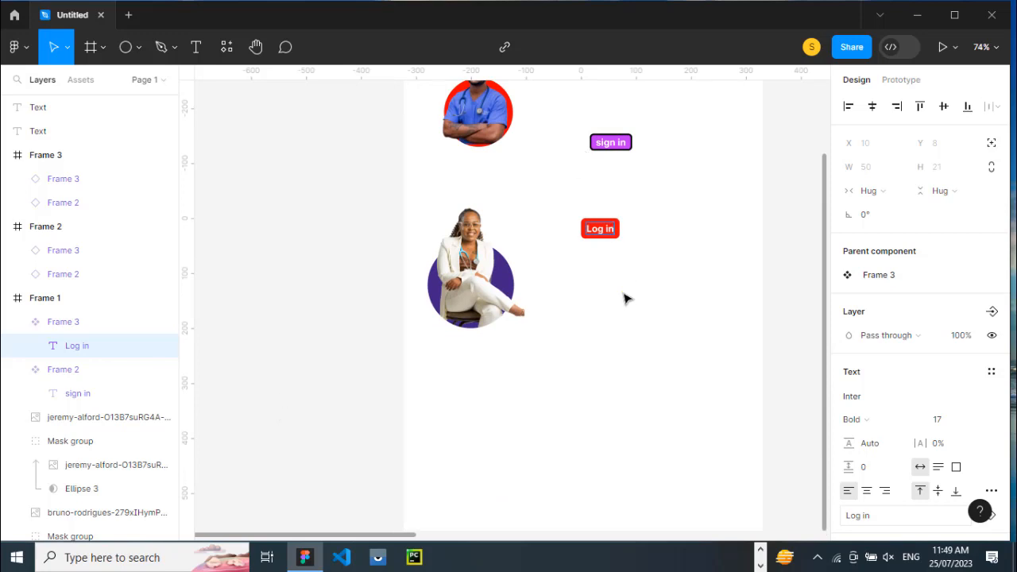
{"action": "key", "text": "Escape"}
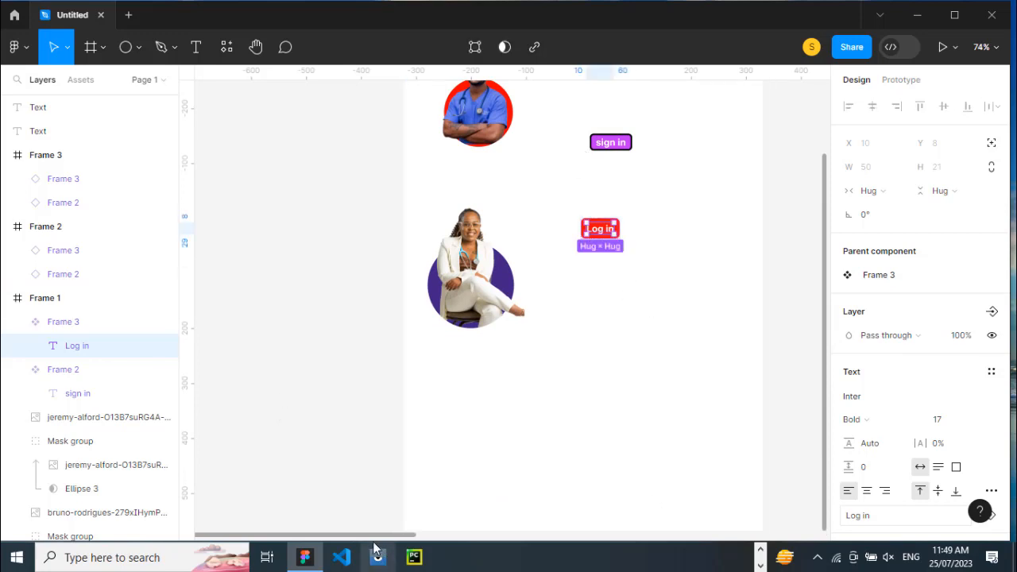
- Override the label of the red "Log in" instance in Frame 2 with "sign"
{"action": "left_click_drag", "start_coordinate": [376, 540], "coordinate": [480, 555]}
{"action": "left_click", "coordinate": [656, 246]}
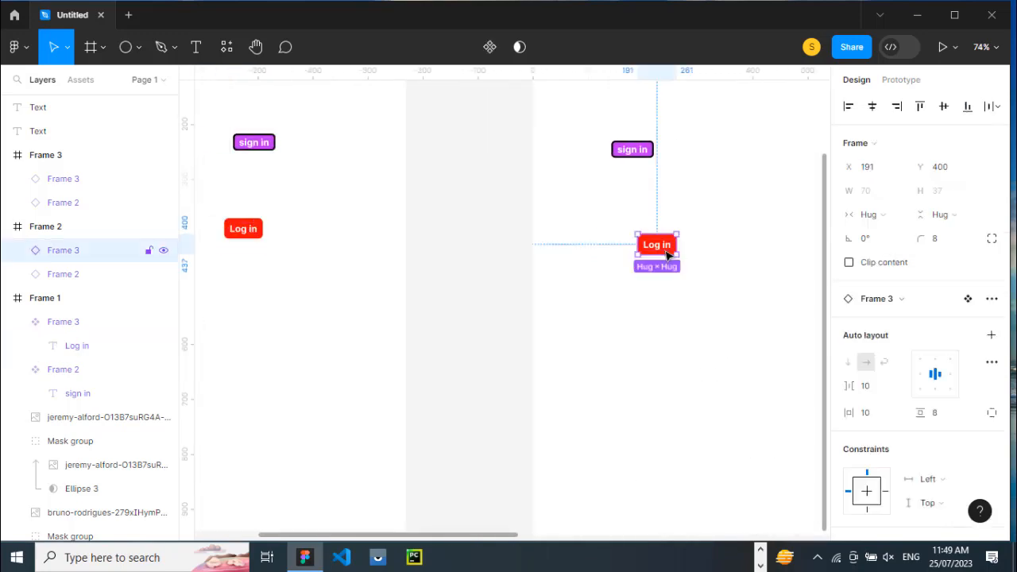
{"action": "left_click", "coordinate": [664, 251]}
{"action": "double_click", "coordinate": [665, 250]}
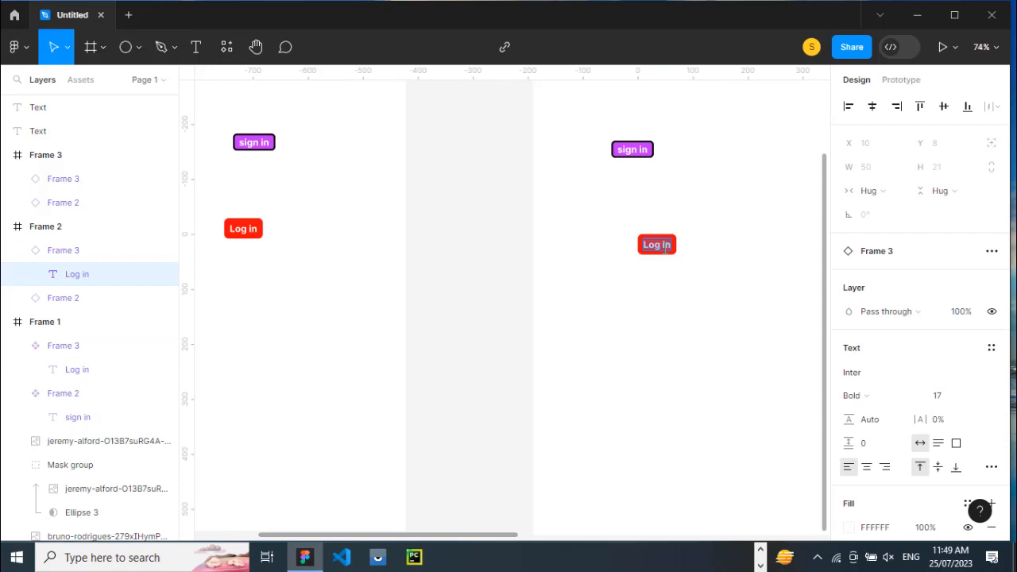
{"action": "type", "text": "sin"}
{"action": "type", "text": "n up"}
{"action": "key", "text": "Return"}
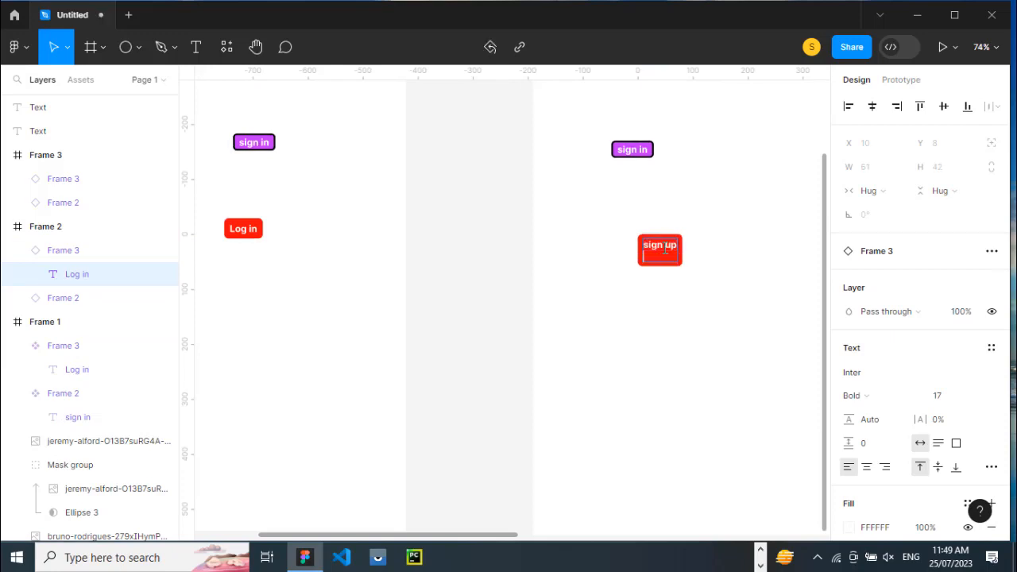
{"action": "key", "text": "BackSpace"}
{"action": "key", "text": "BackSpace"}
{"action": "key", "text": "BackSpace"}
{"action": "key", "text": "BackSpace"}
{"action": "key", "text": "Escape"}
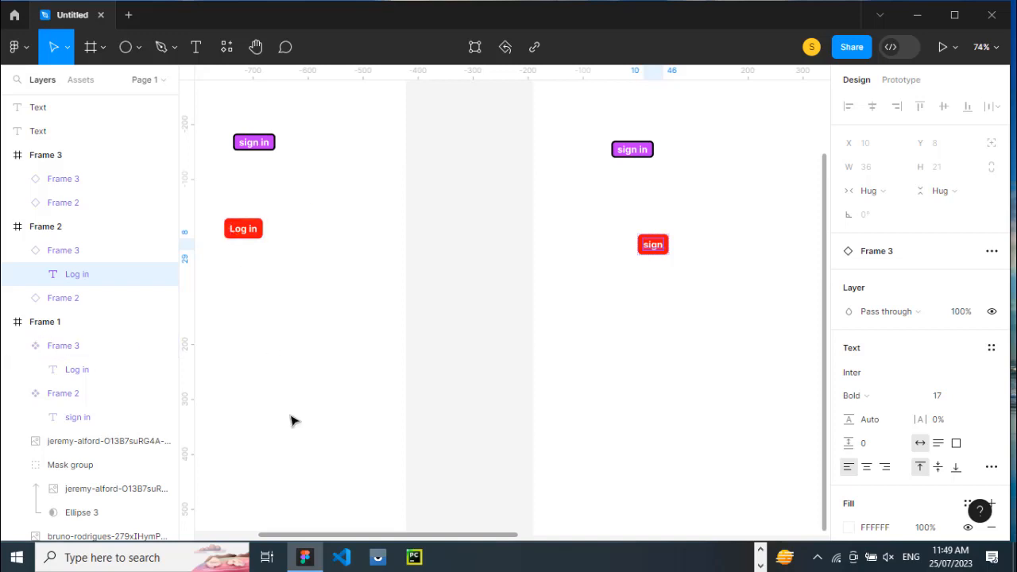
- Add a text layer reading "log Out" in the empty area below the seated woman's picture in Frame 1
{"action": "left_click_drag", "start_coordinate": [318, 536], "coordinate": [255, 537]}
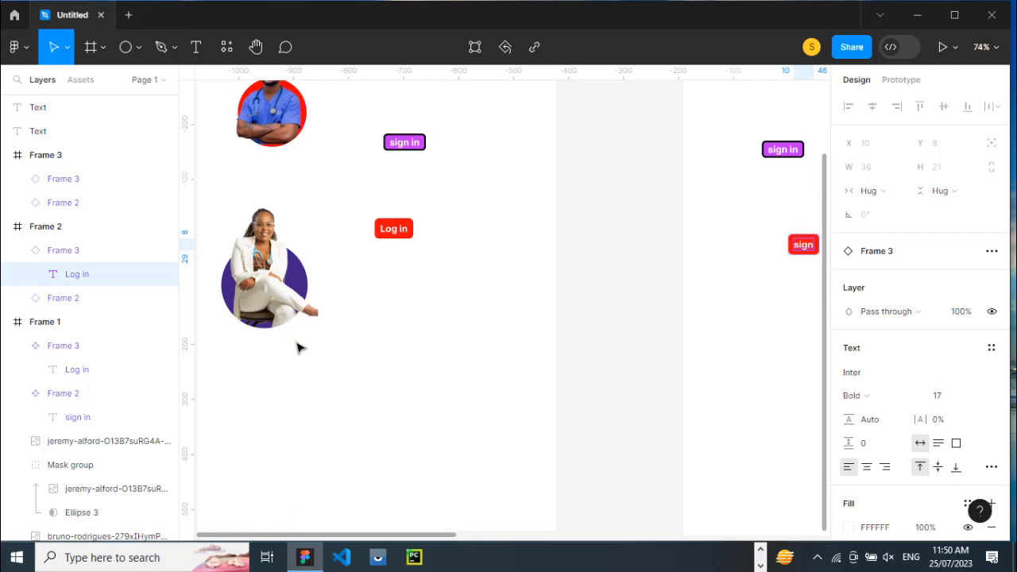
{"action": "scroll", "coordinate": [299, 348], "scroll_direction": "up", "scroll_amount": 3}
{"action": "scroll", "coordinate": [299, 348], "scroll_direction": "down", "scroll_amount": 2}
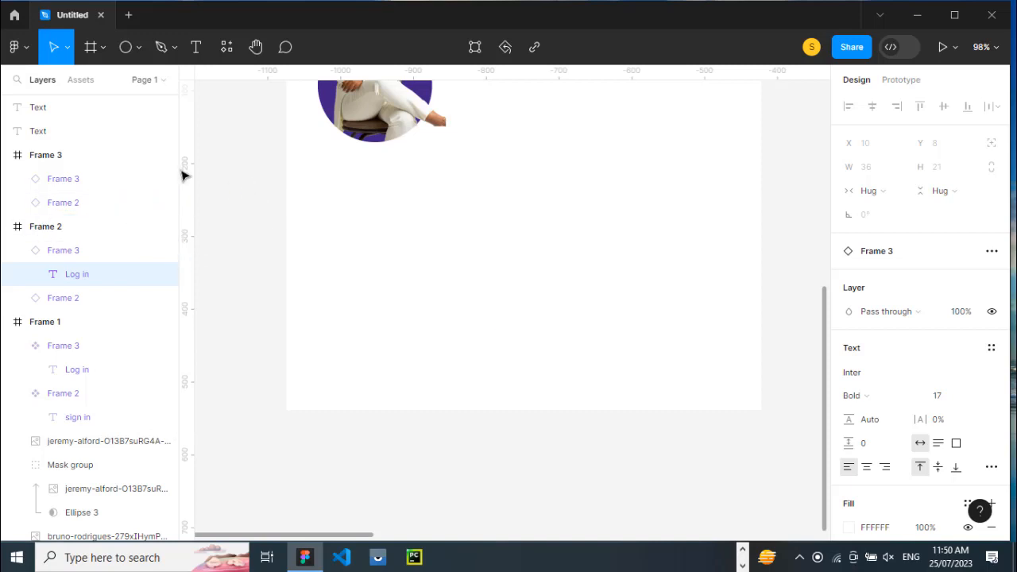
{"action": "key", "text": "t"}
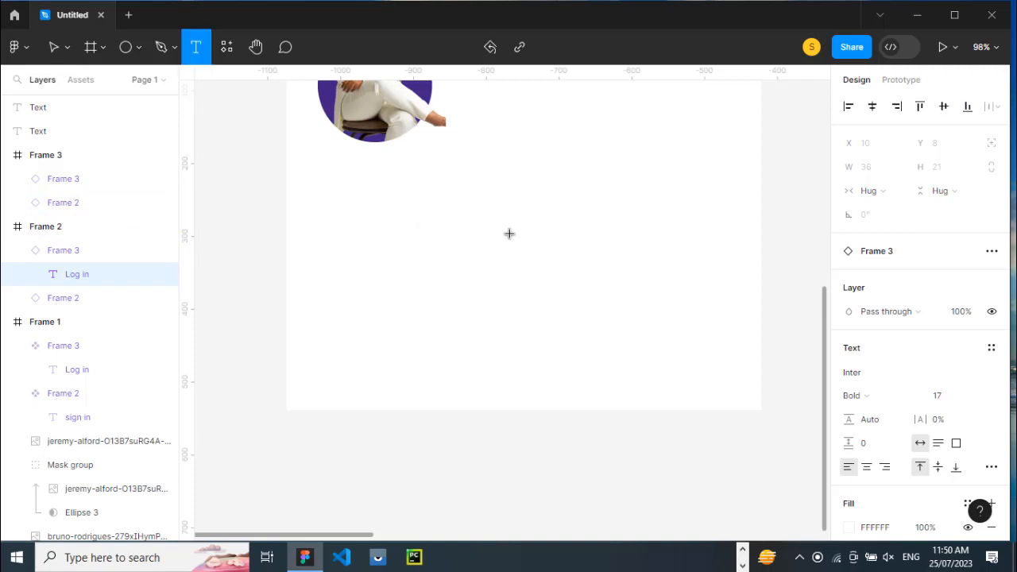
{"action": "left_click", "coordinate": [509, 234]}
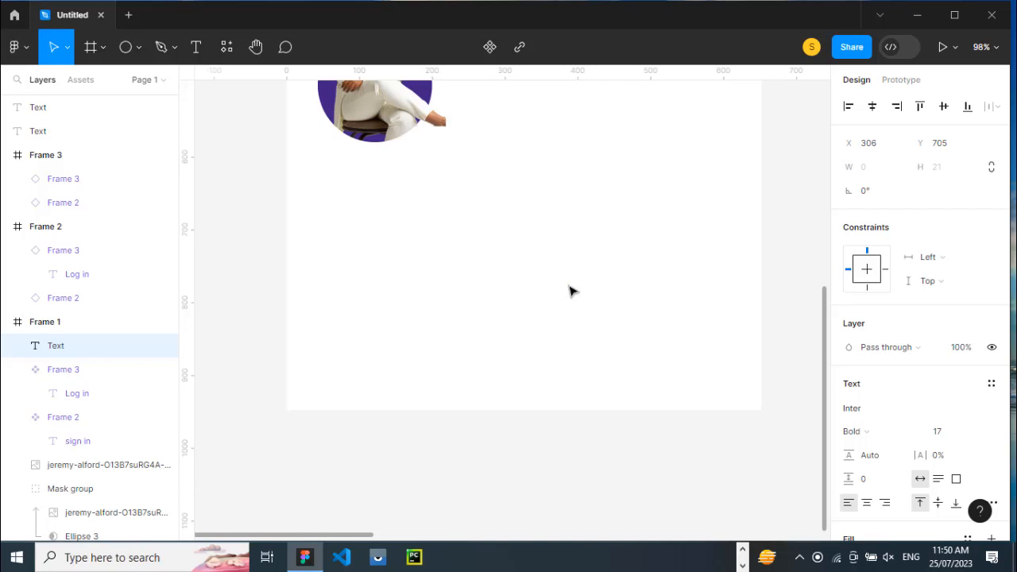
{"action": "type", "text": "log Out"}
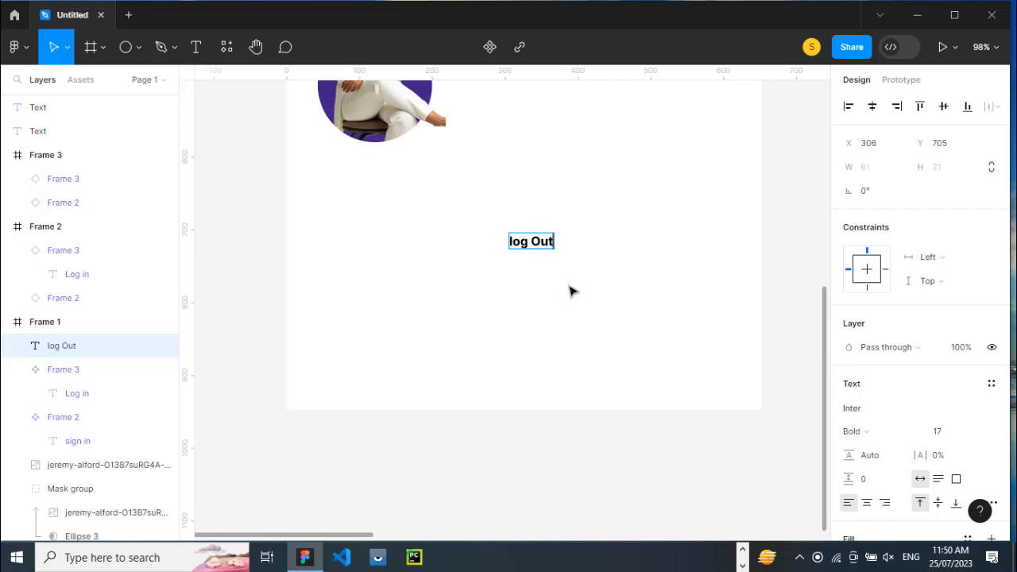
- Capitalise the first letter of the new text so that it reads "Log Out"
{"action": "double_click", "coordinate": [525, 241]}
{"action": "triple_click", "coordinate": [524, 242]}
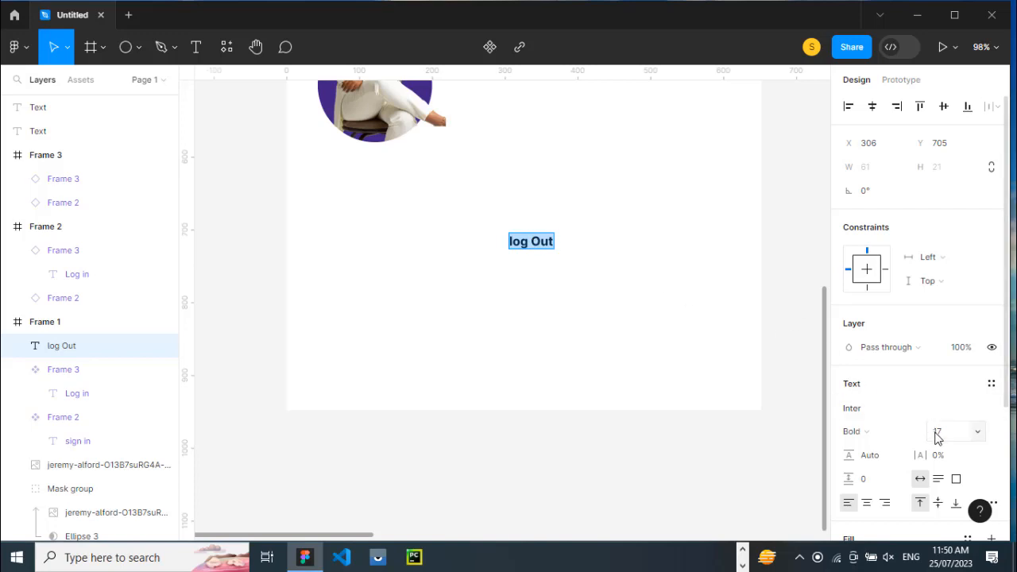
{"action": "scroll", "coordinate": [565, 338], "scroll_direction": "up", "scroll_amount": 3, "text": "ctrl"}
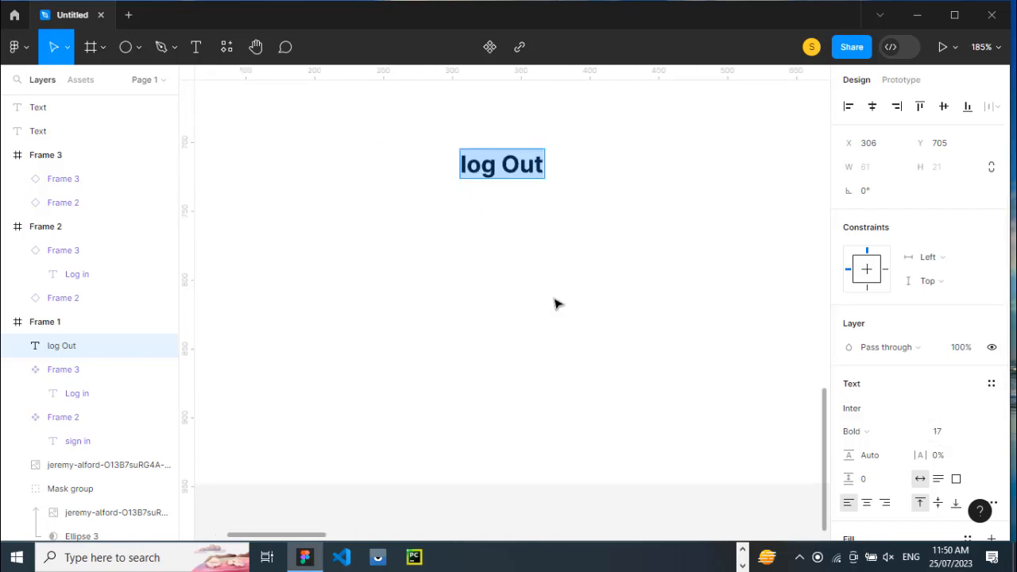
{"action": "left_click", "coordinate": [464, 163]}
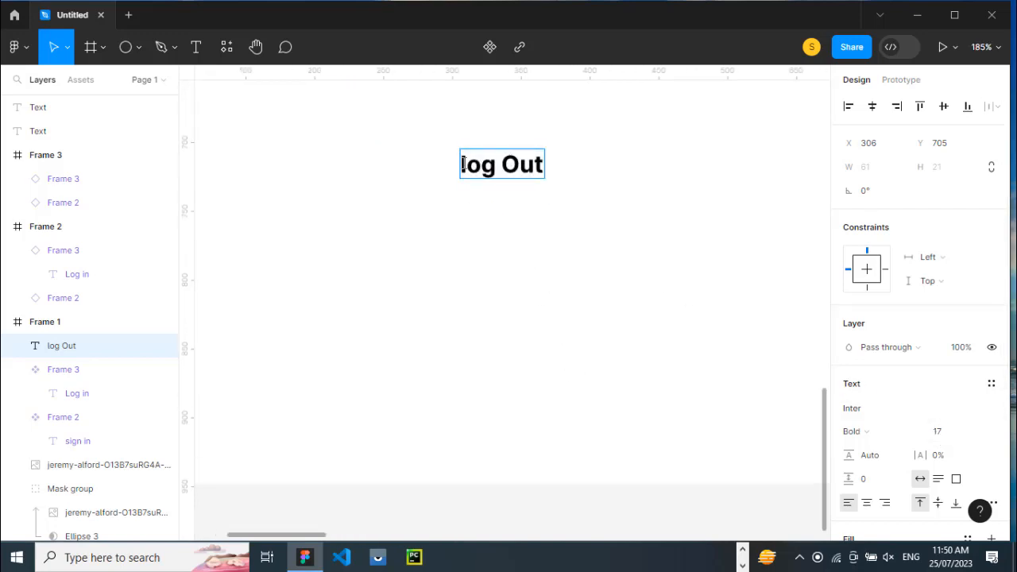
{"action": "key", "text": "Delete"}
{"action": "type", "text": "L"}
{"action": "key", "text": "Escape"}
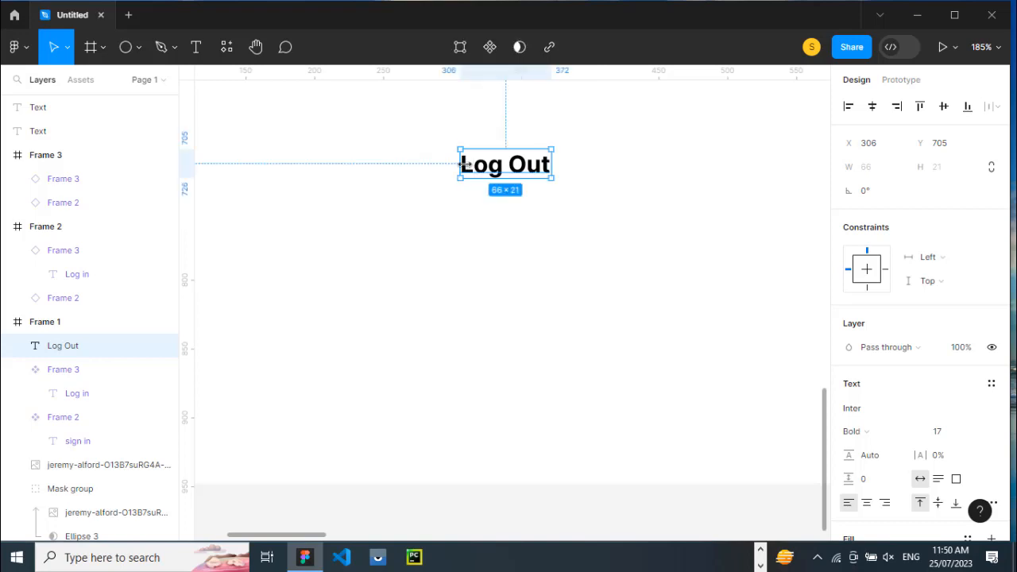
- Wrap the "Log Out" text in an auto layout frame with vertical padding 1 and a blue fill
{"action": "key", "text": "shift+a"}
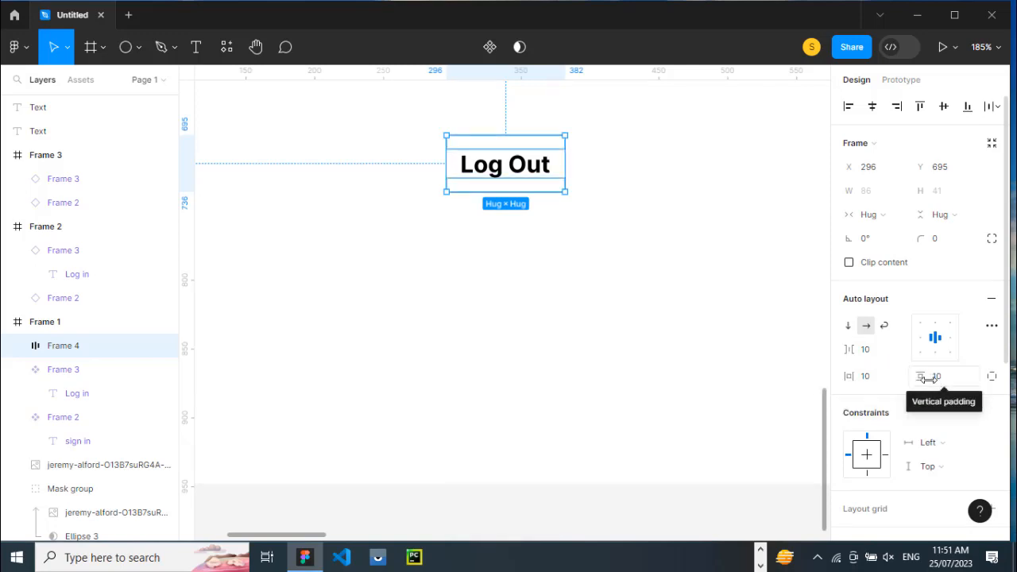
{"action": "left_click_drag", "start_coordinate": [927, 380], "coordinate": [913, 378]}
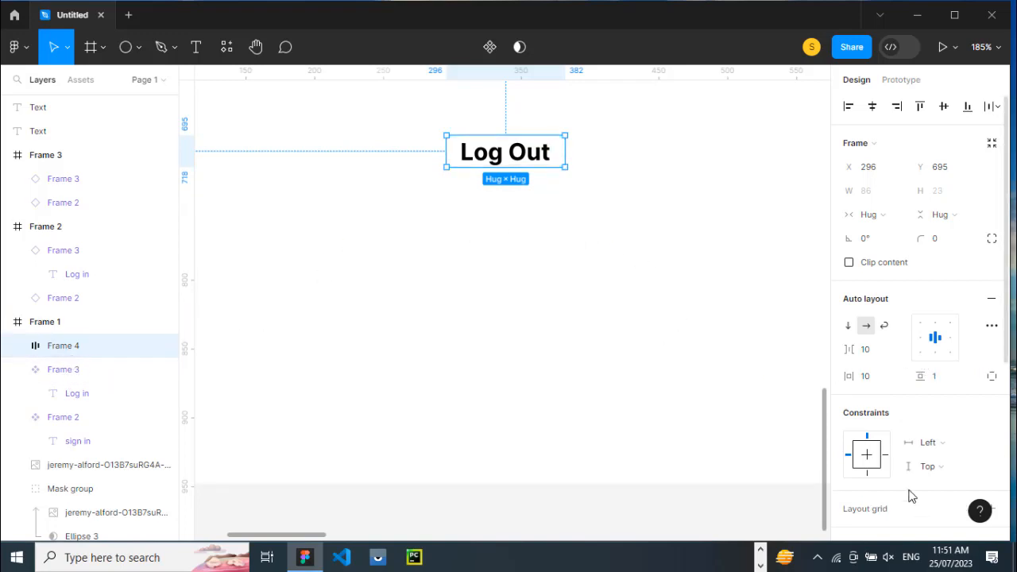
{"action": "scroll", "coordinate": [912, 497], "scroll_direction": "down", "scroll_amount": 3}
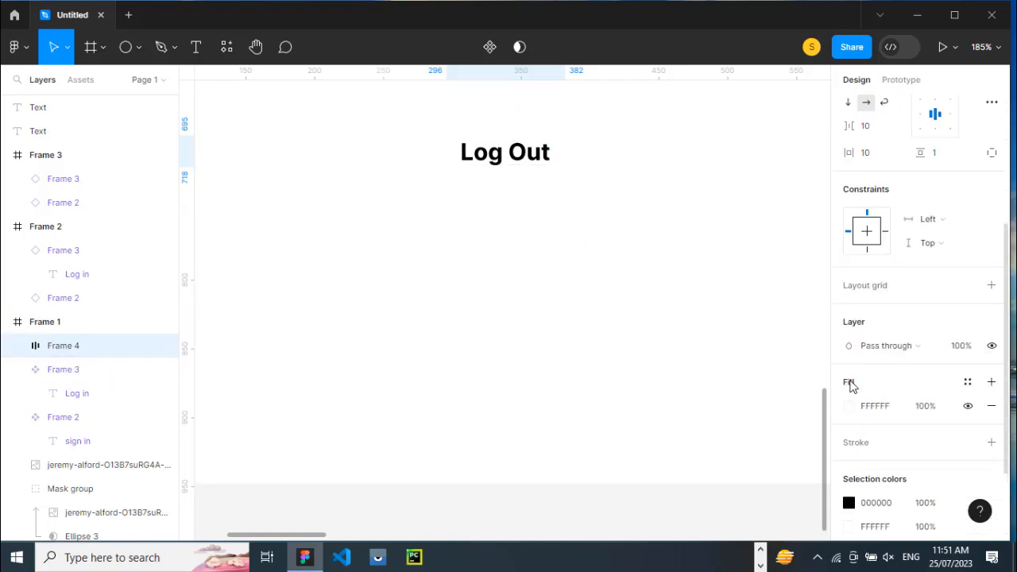
{"action": "left_click", "coordinate": [850, 407]}
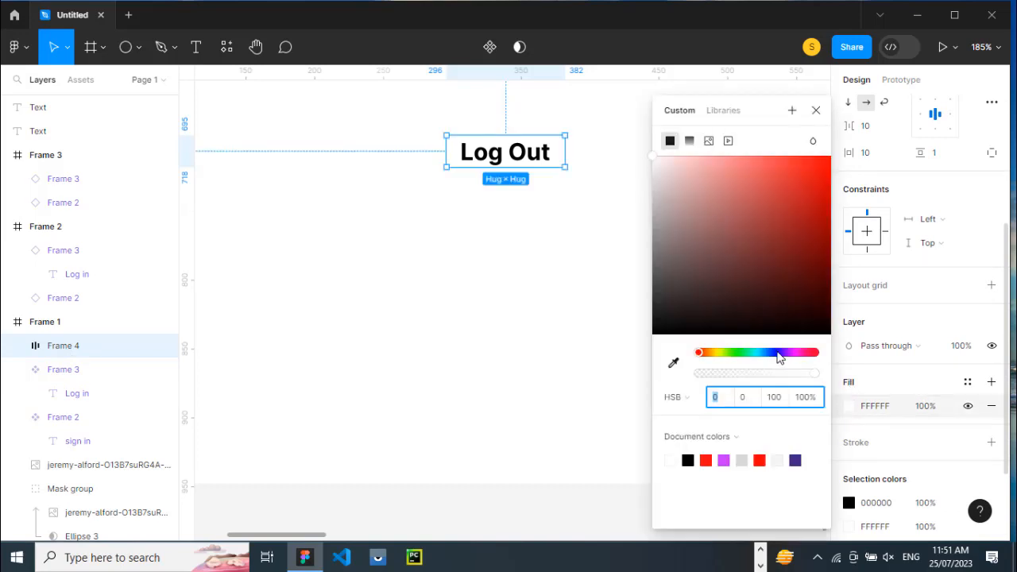
{"action": "left_click", "coordinate": [778, 353]}
- Change the "Log Out" text colour to near-white FDFDFD
{"action": "double_click", "coordinate": [538, 151]}
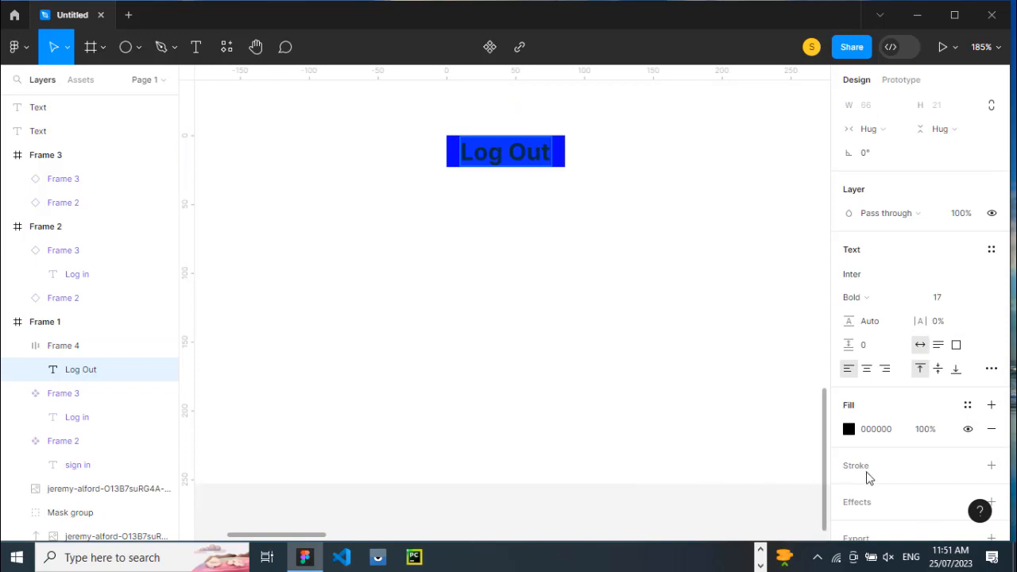
{"action": "left_click", "coordinate": [848, 430]}
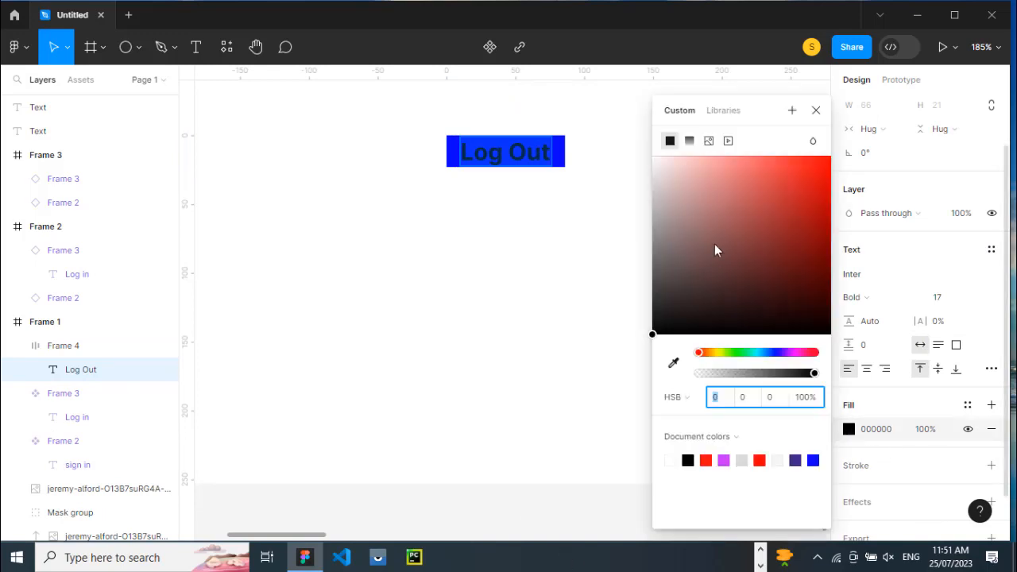
{"action": "left_click_drag", "start_coordinate": [714, 250], "coordinate": [642, 169]}
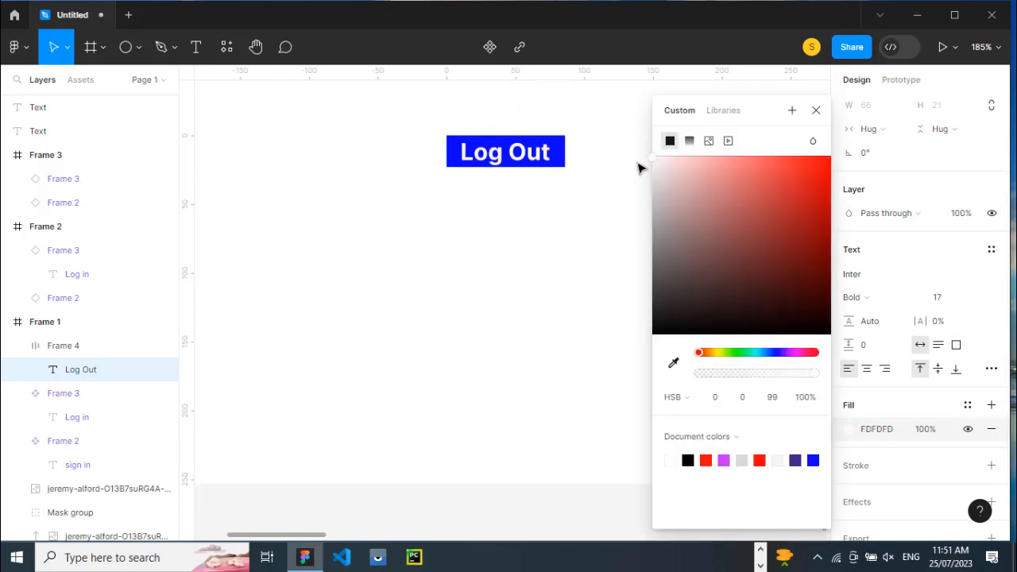
{"action": "key", "text": "Return"}
{"action": "key", "text": "BackSpace"}
{"action": "key", "text": "ctrl+z"}
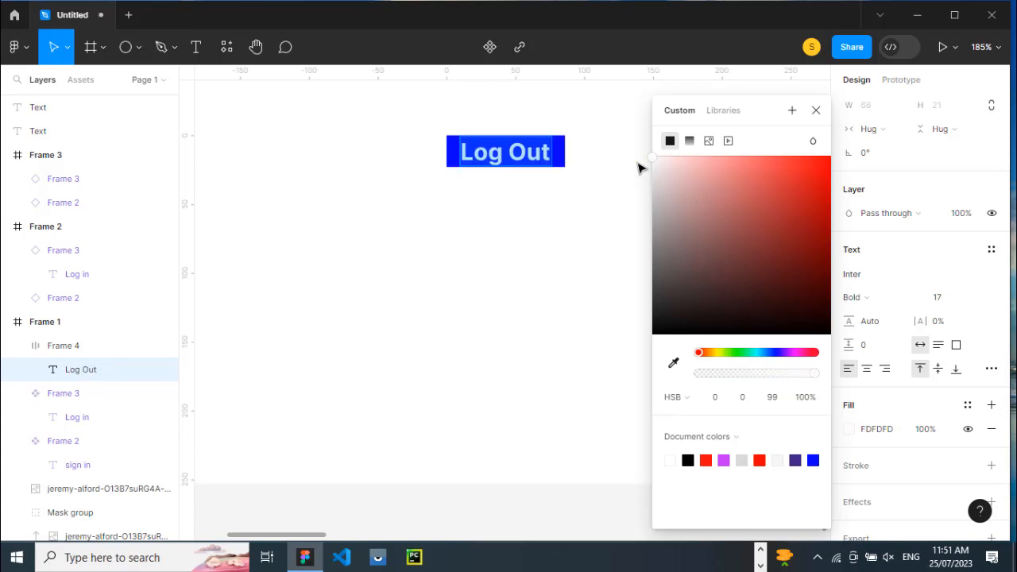
{"action": "left_click", "coordinate": [816, 109]}
{"action": "key", "text": "Escape"}
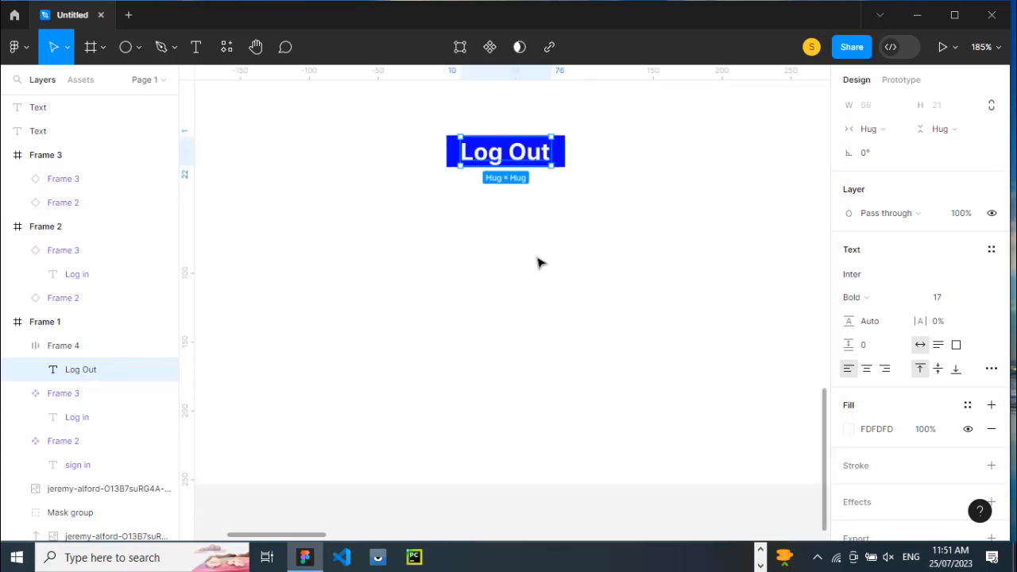
- Round the corners of the blue "Log Out" button frame with a radius of 6
{"action": "left_click", "coordinate": [539, 262]}
{"action": "left_click", "coordinate": [561, 162]}
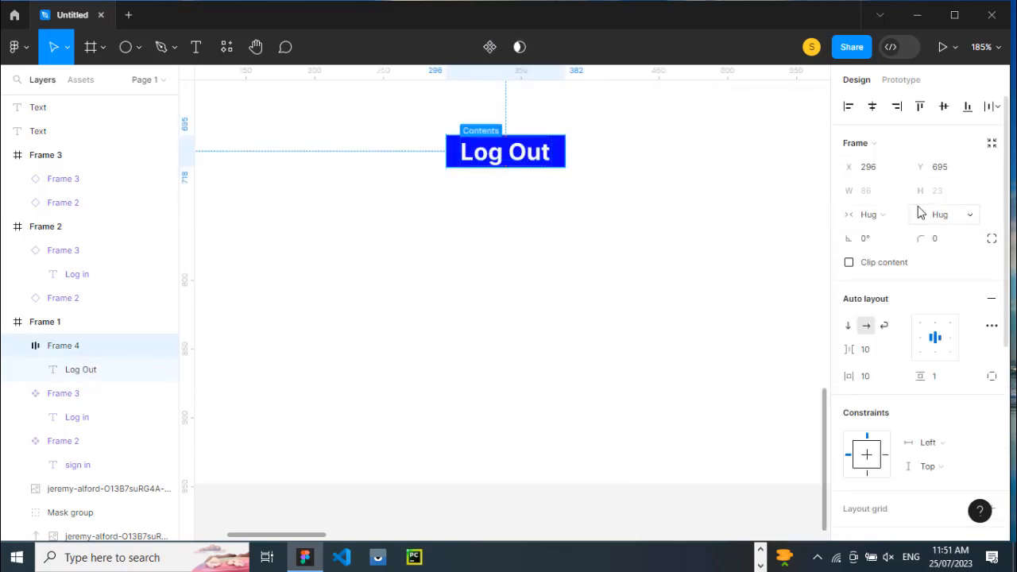
{"action": "left_click_drag", "start_coordinate": [924, 236], "coordinate": [8, 238]}
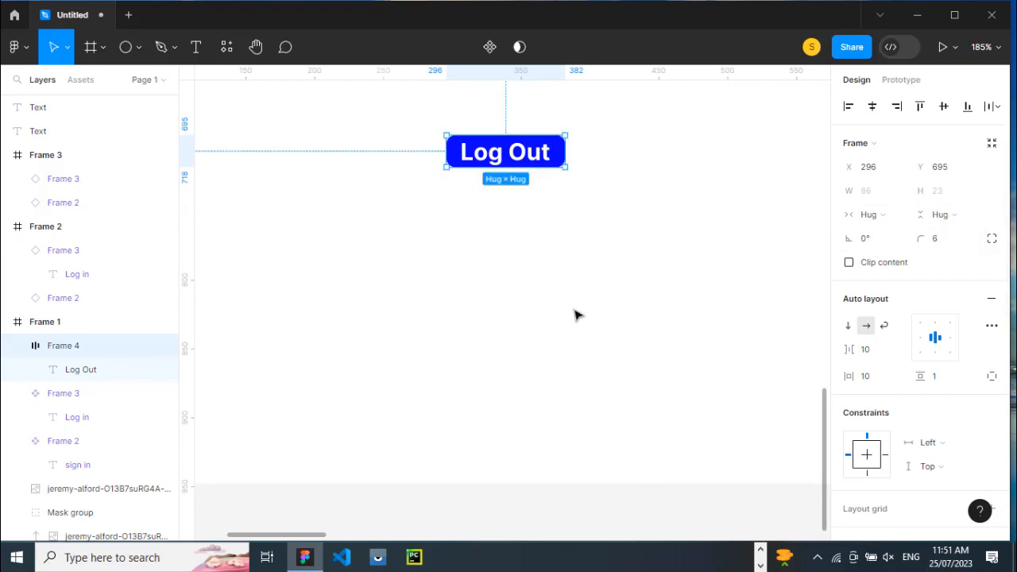
- Turn the blue "Log Out" button into a component and show the file's local components
{"action": "left_click", "coordinate": [569, 191]}
{"action": "left_click", "coordinate": [561, 163]}
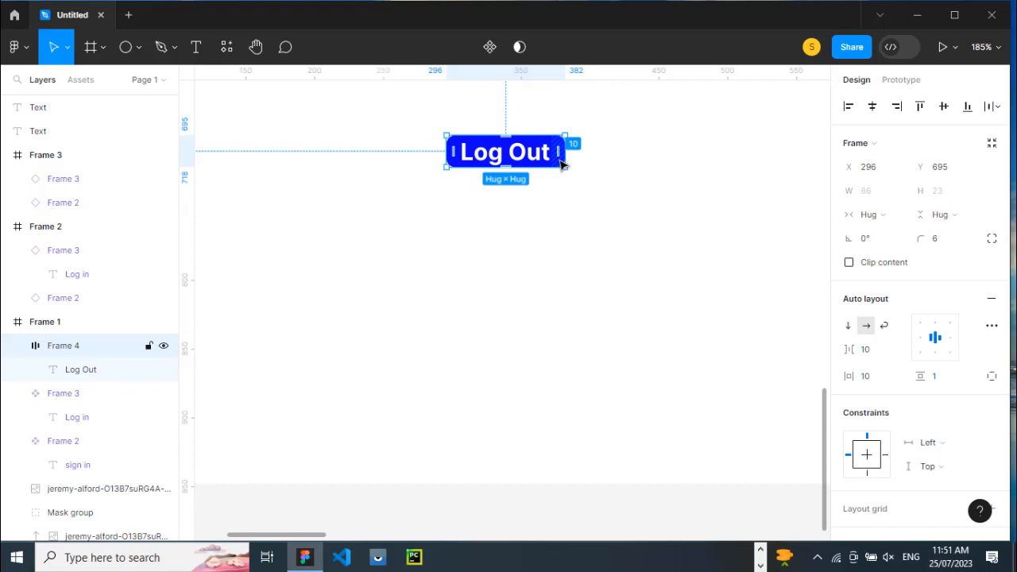
{"action": "left_click", "coordinate": [665, 217]}
{"action": "left_click_drag", "start_coordinate": [640, 116], "coordinate": [450, 188]}
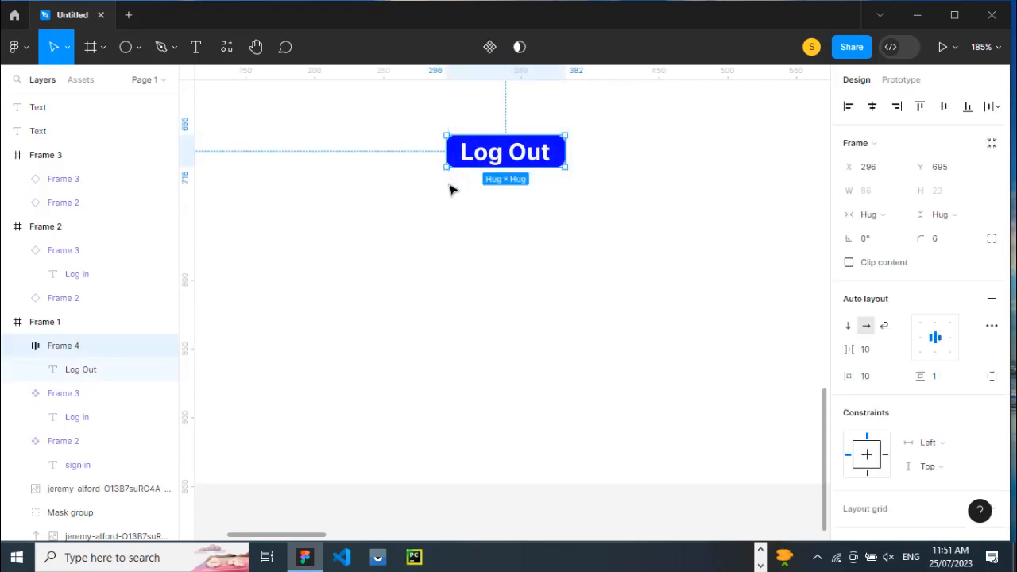
{"action": "left_click", "coordinate": [489, 47]}
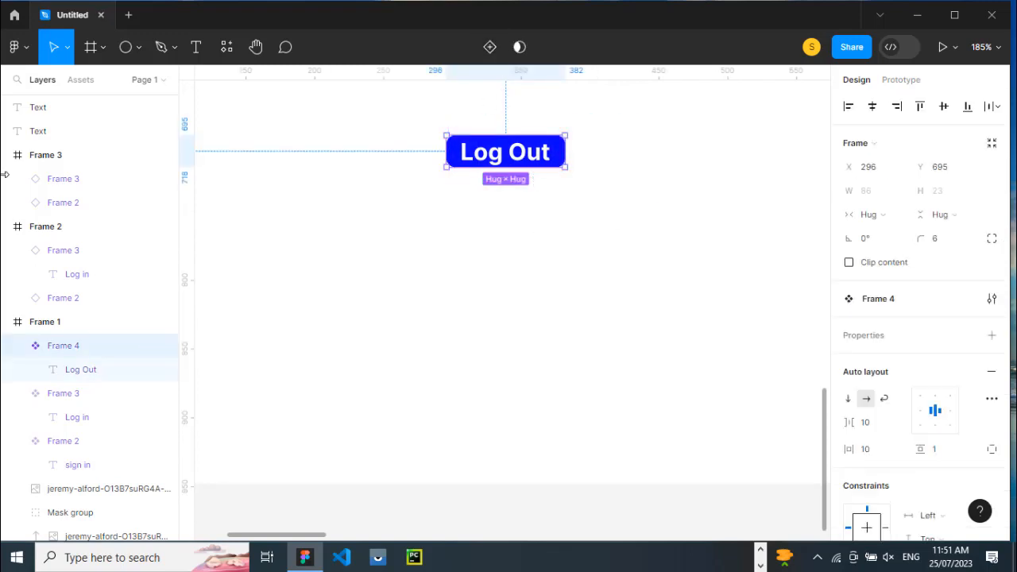
{"action": "left_click", "coordinate": [88, 82]}
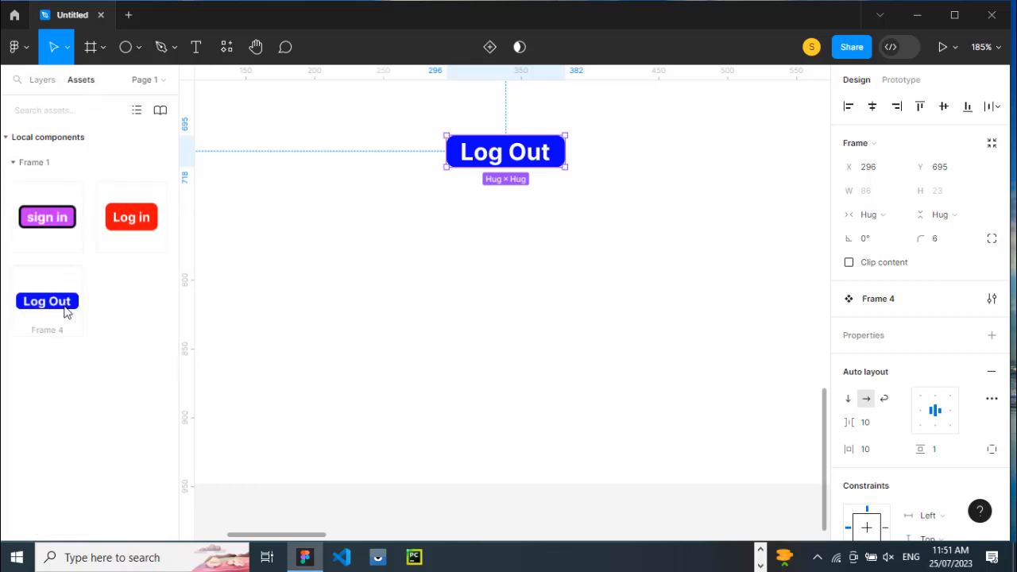